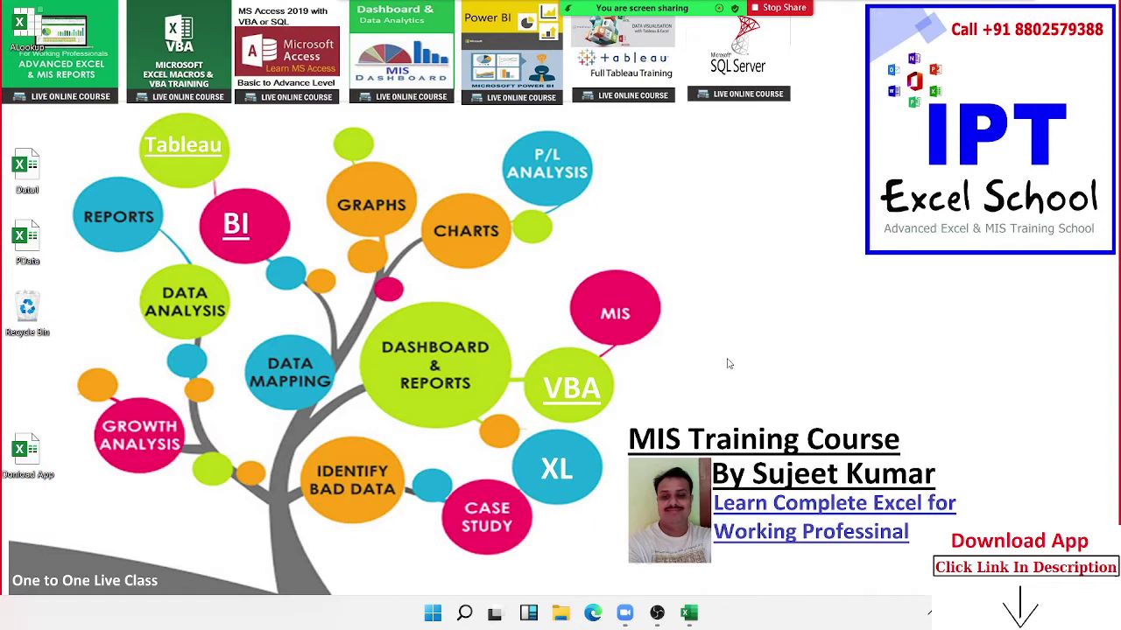
- View the Zoom meeting's participants list, then close it
mouse_move(607, 7)
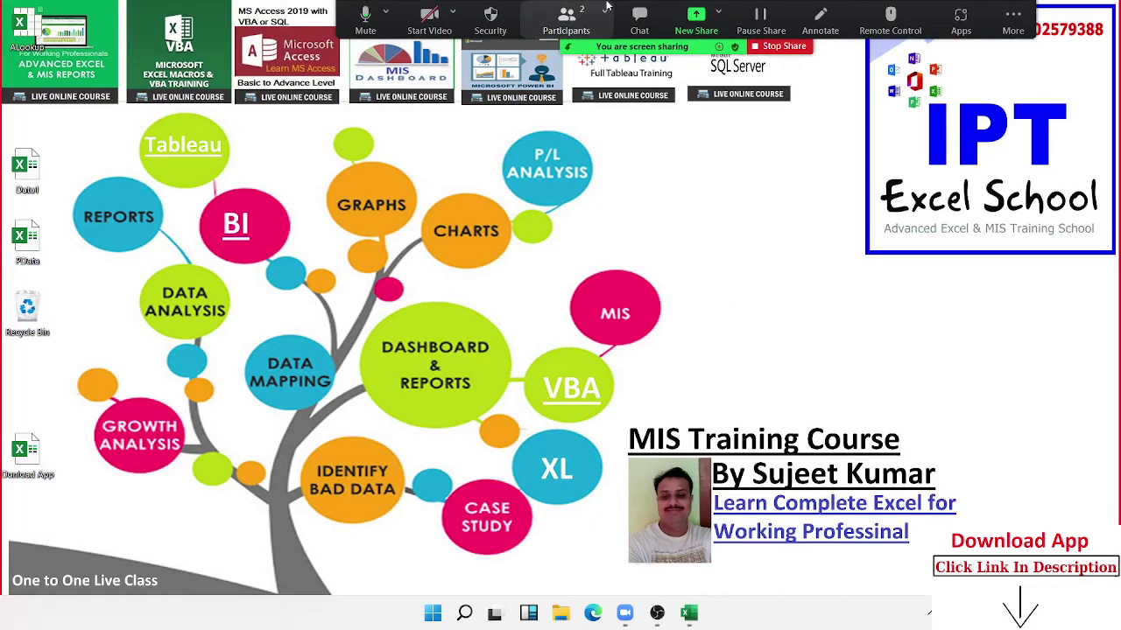
click(605, 10)
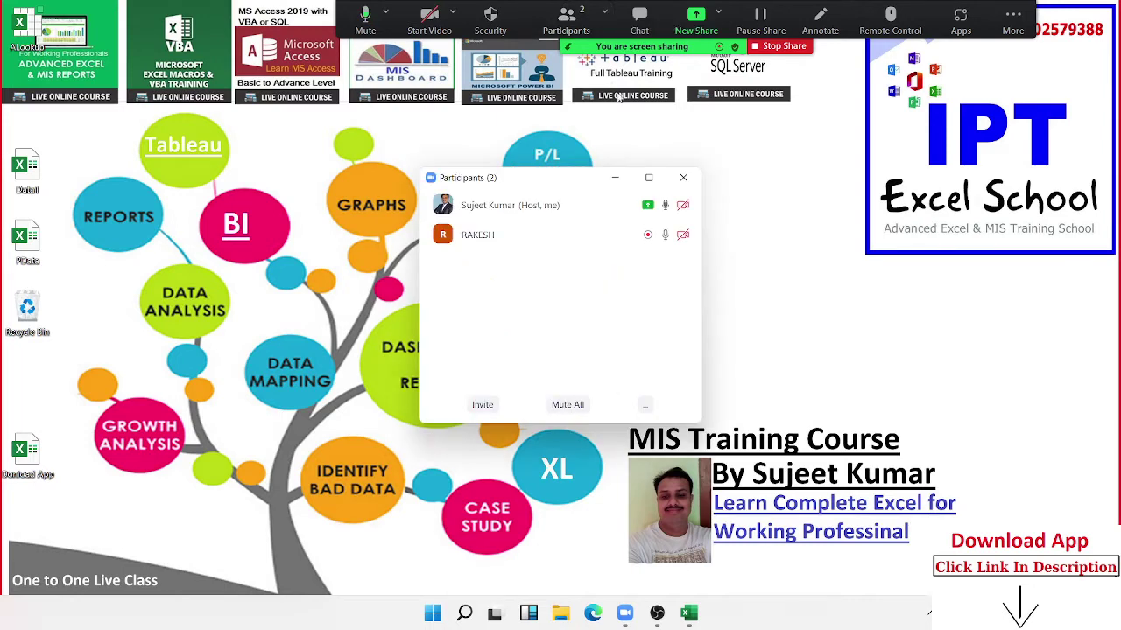
click(595, 9)
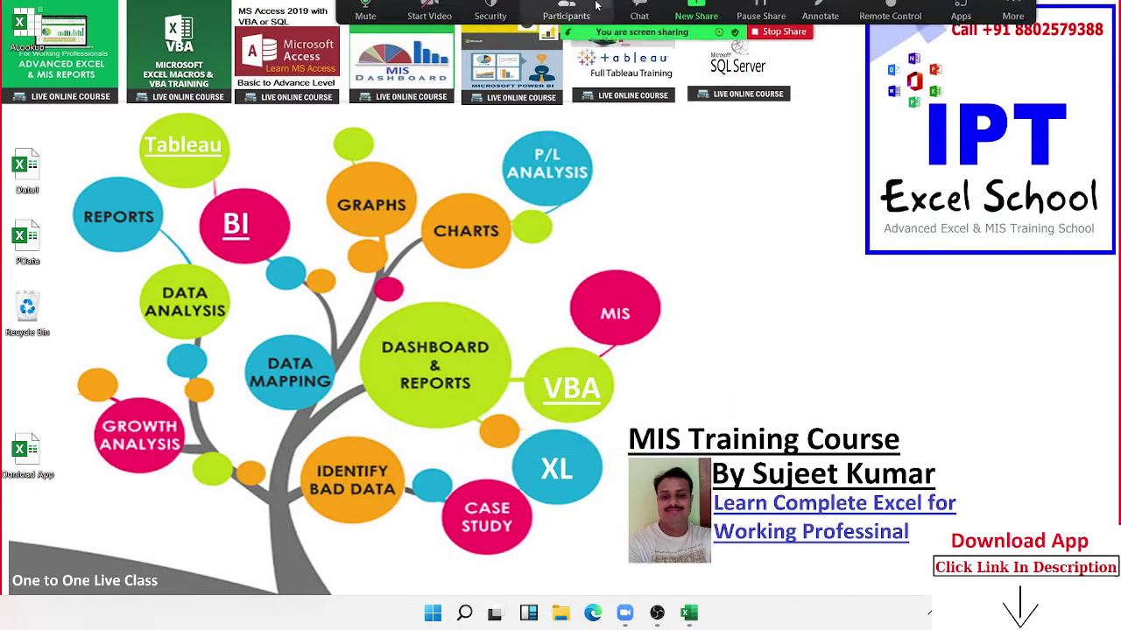
- Toggle the microphone until it ends muted, then refresh the desktop
click(366, 12)
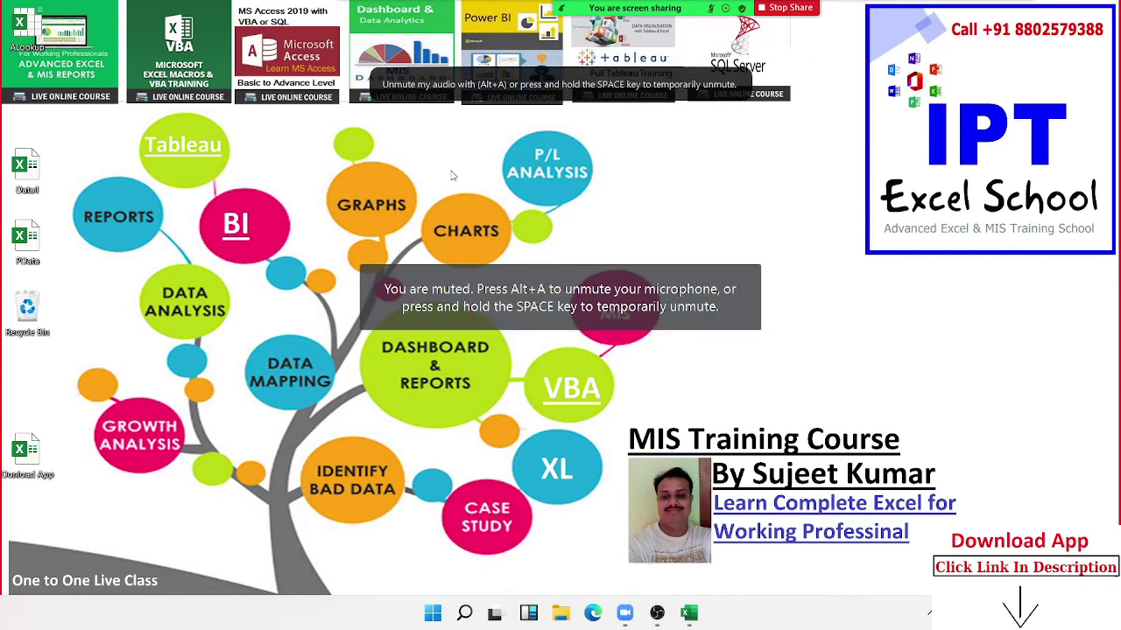
mouse_move(490, 9)
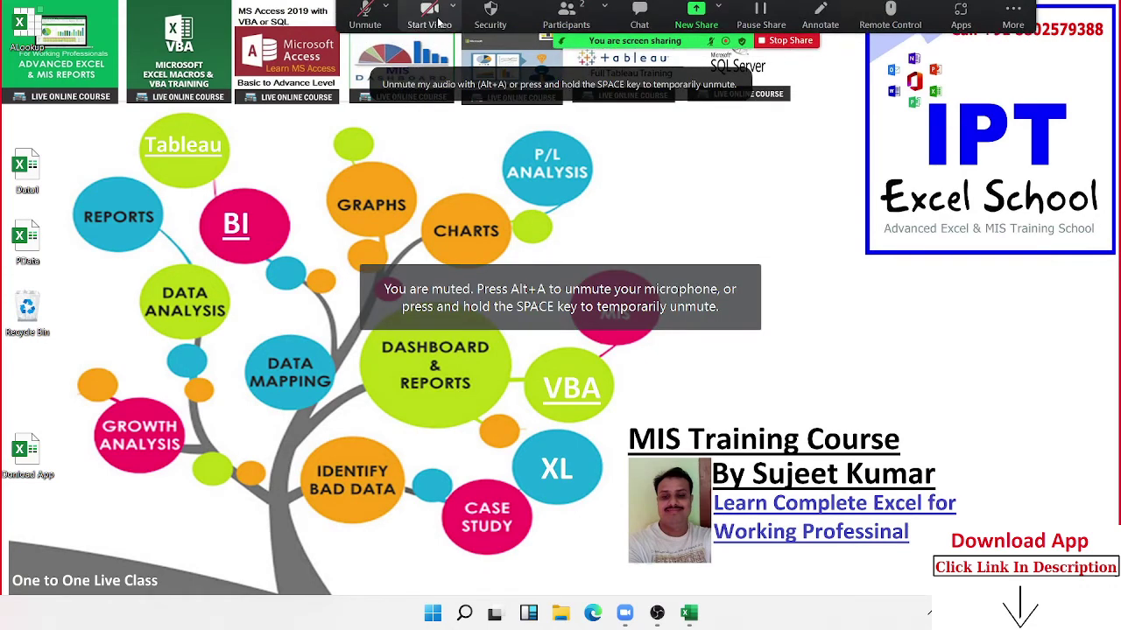
click(369, 11)
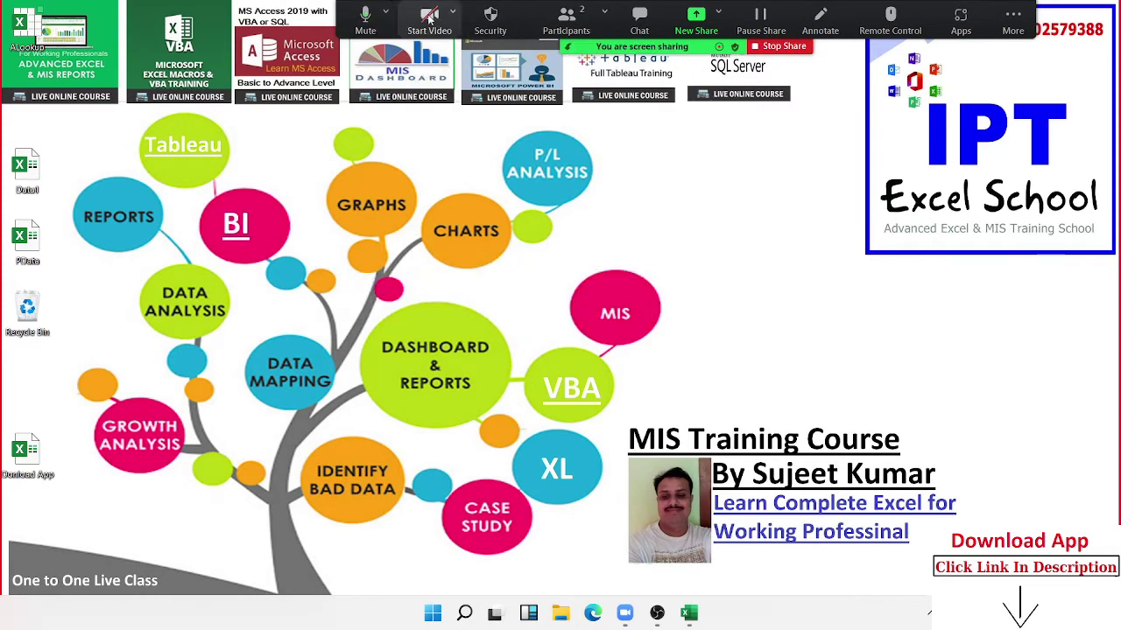
click(372, 23)
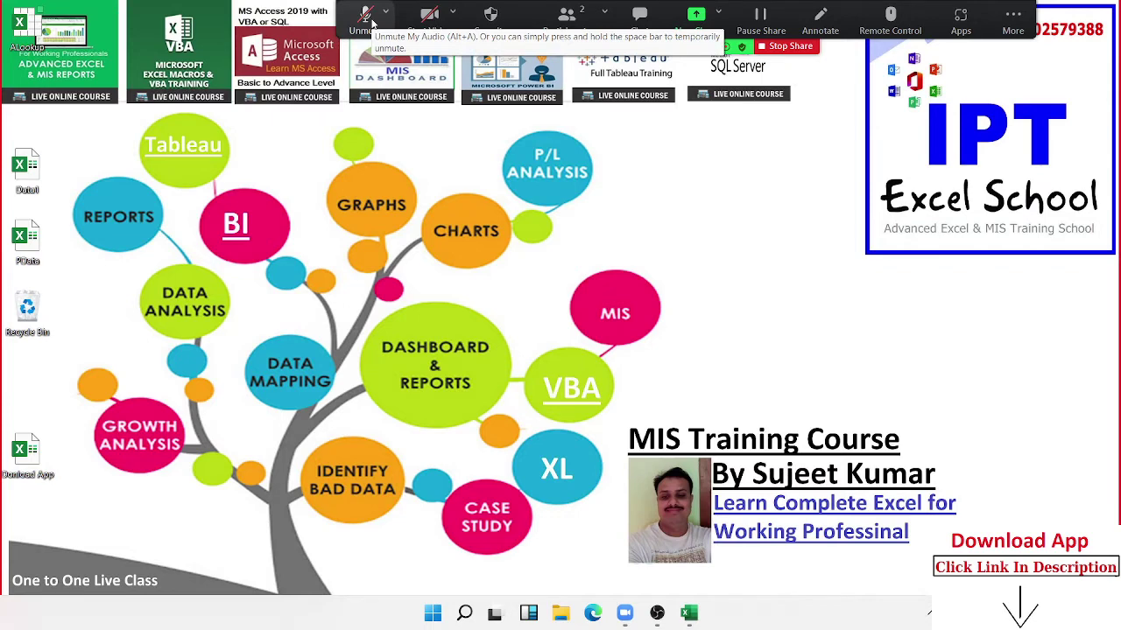
right_click(696, 286)
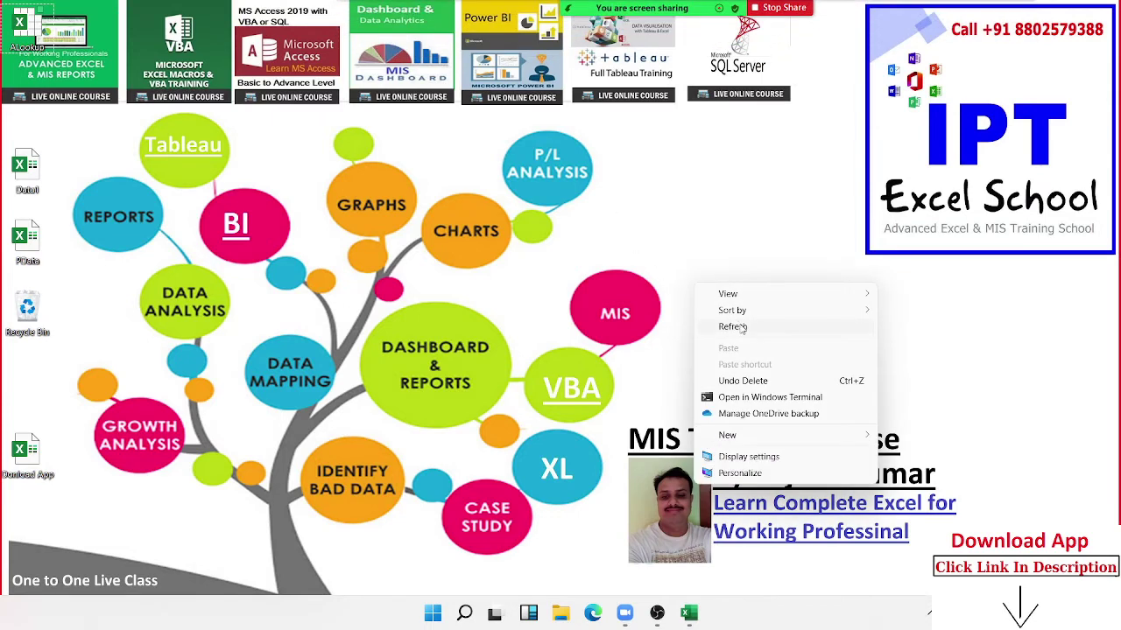
click(741, 328)
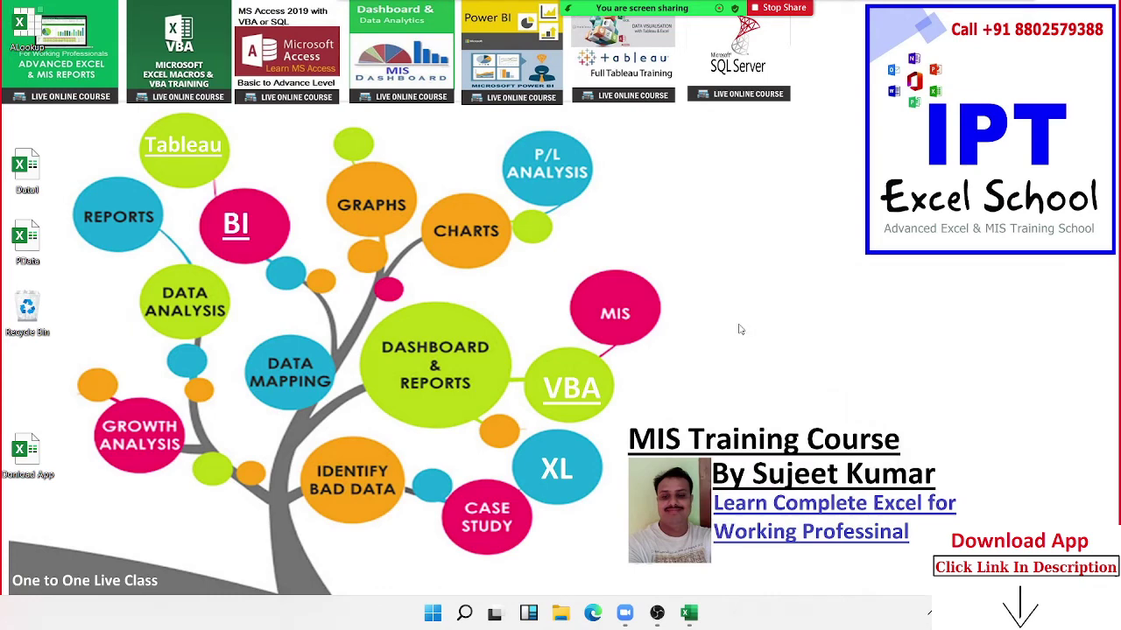
- In Book1, enter Roll in B4 and 1 in C4, then select B7:G18
click(692, 614)
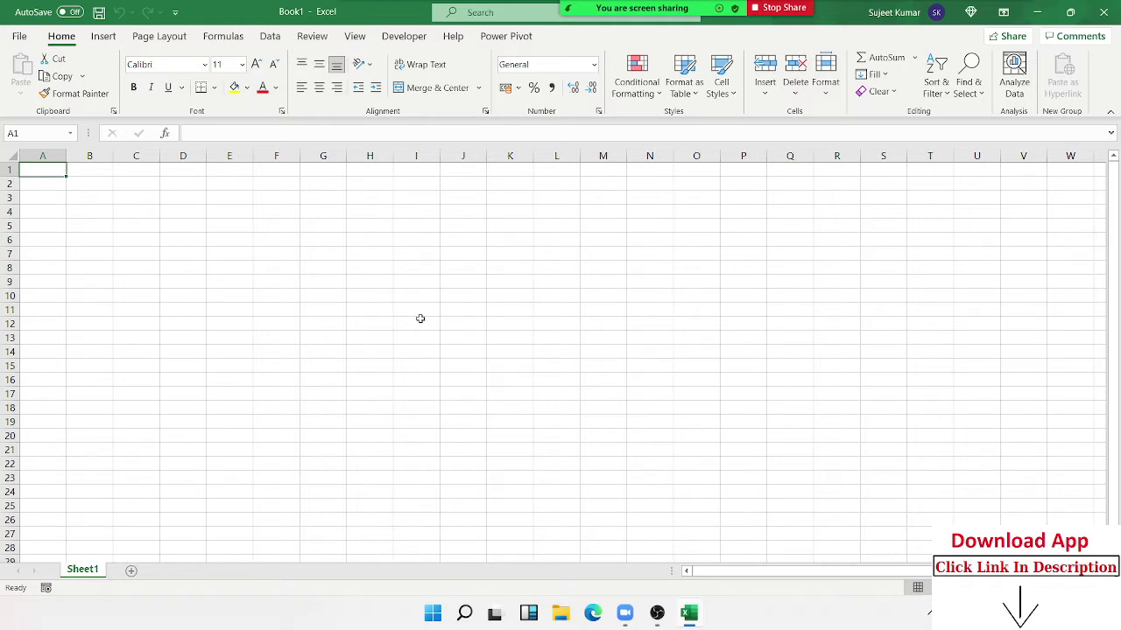
click(91, 209)
text(Roll)
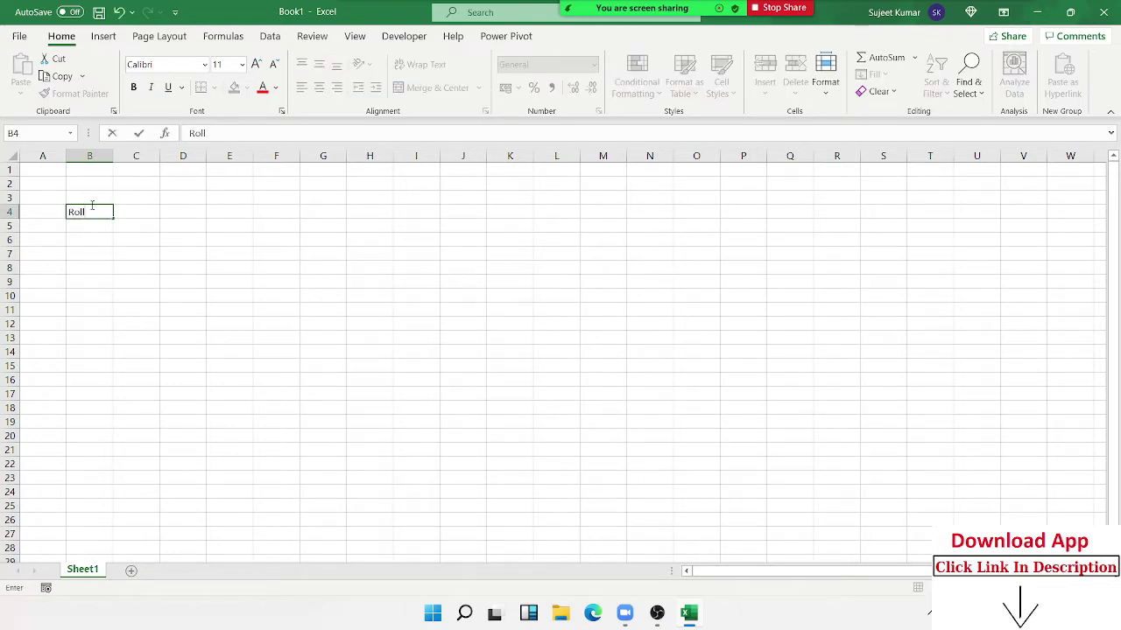
key(Tab)
text(1)
key(Return)
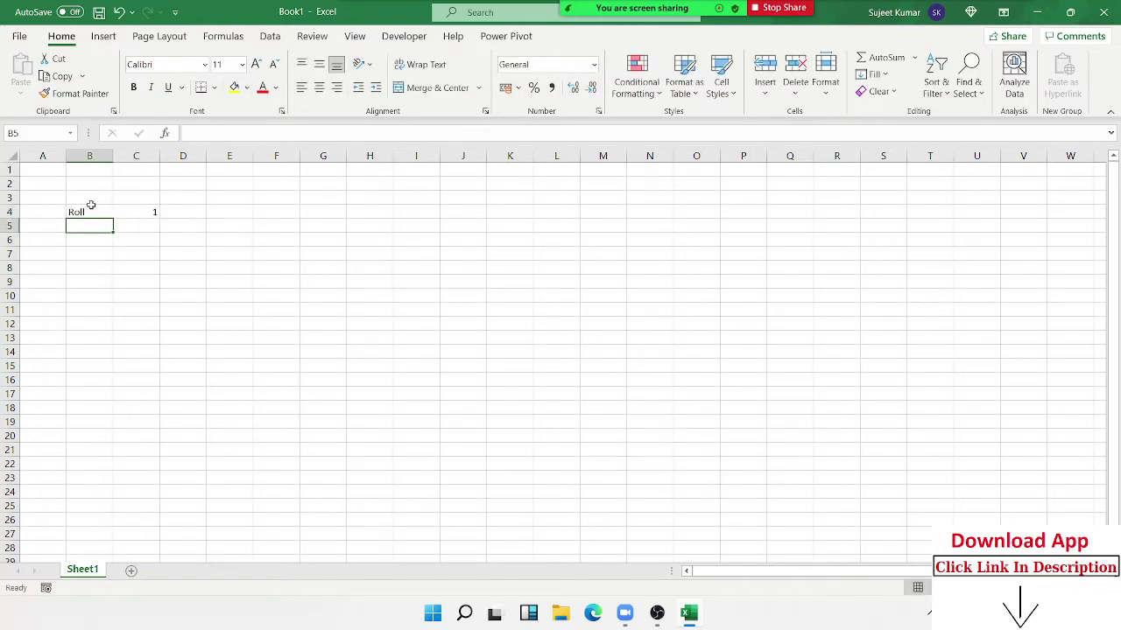
click(89, 258)
mouse_move(89, 259)
mouse_down()
mouse_move(232, 251)
mouse_move(327, 401)
mouse_up()
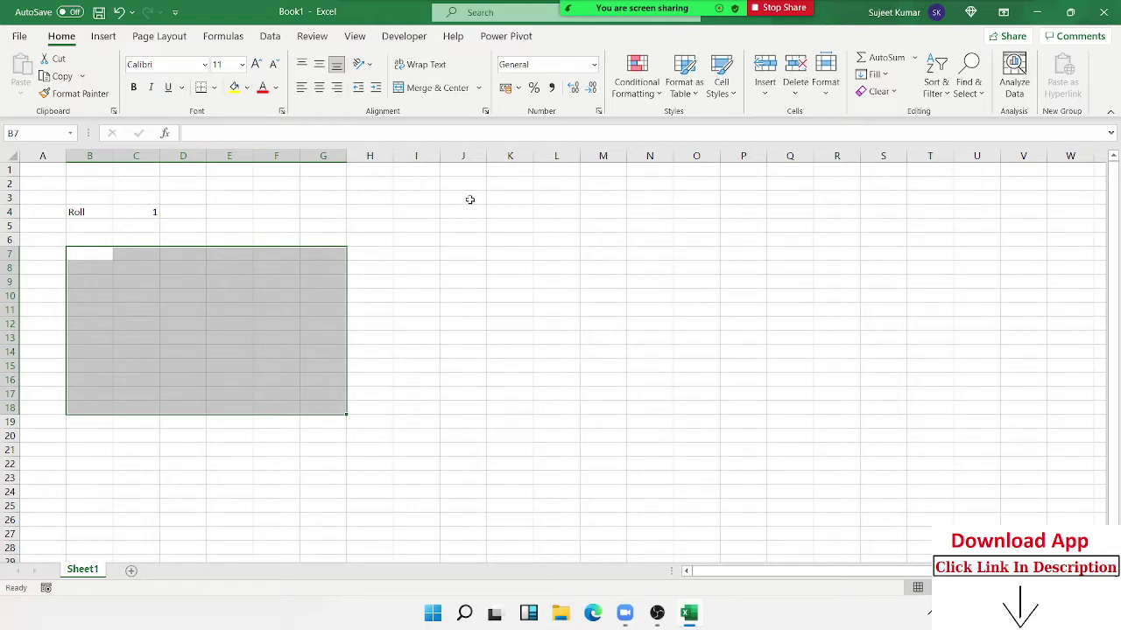
- Give J3:L10 an outside border to form a box
mouse_move(462, 195)
mouse_down()
mouse_move(542, 269)
mouse_move(543, 298)
mouse_up()
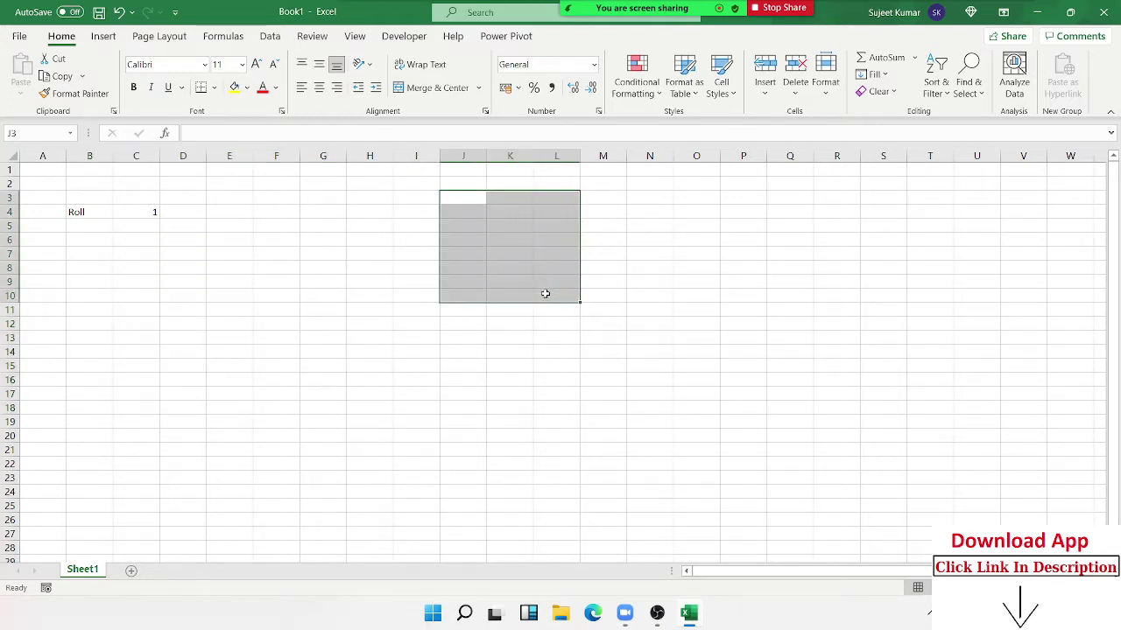
click(214, 88)
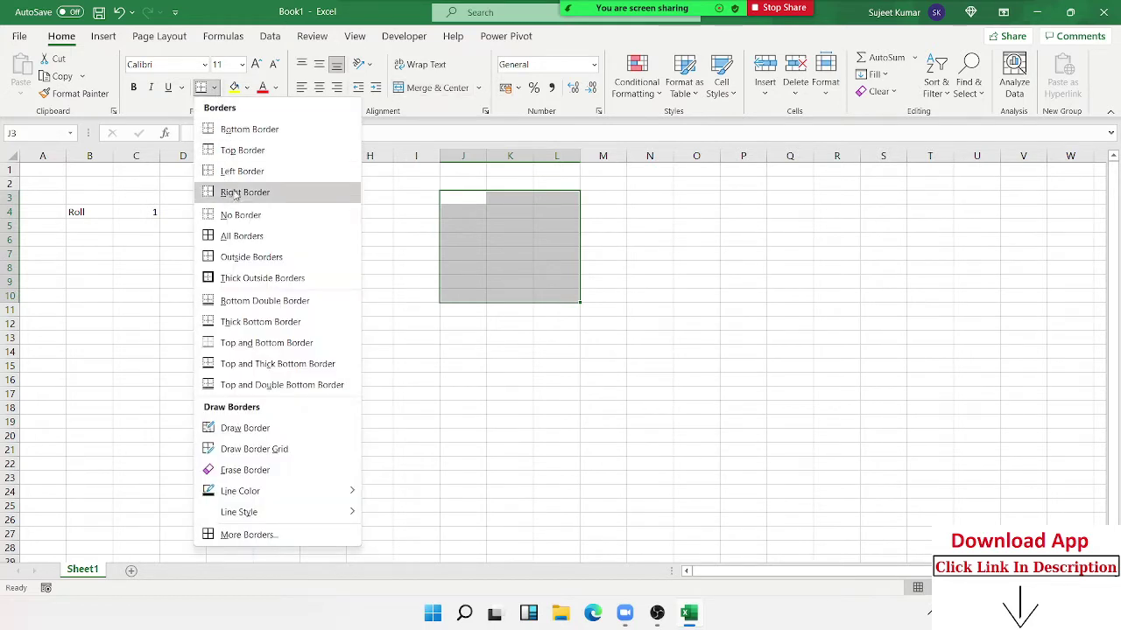
click(232, 257)
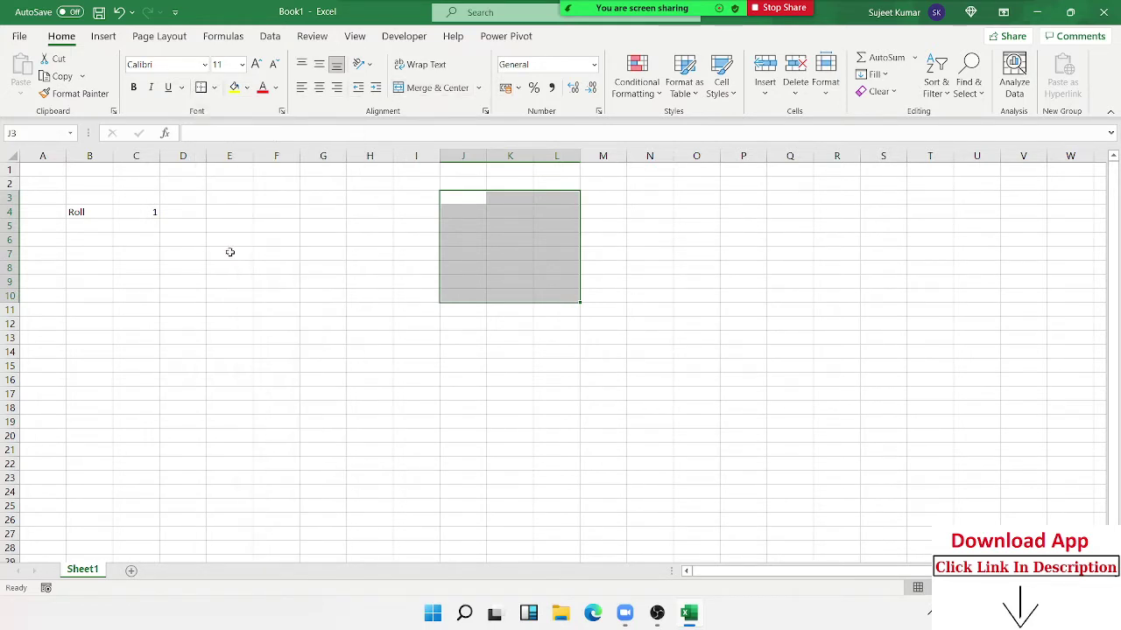
click(408, 254)
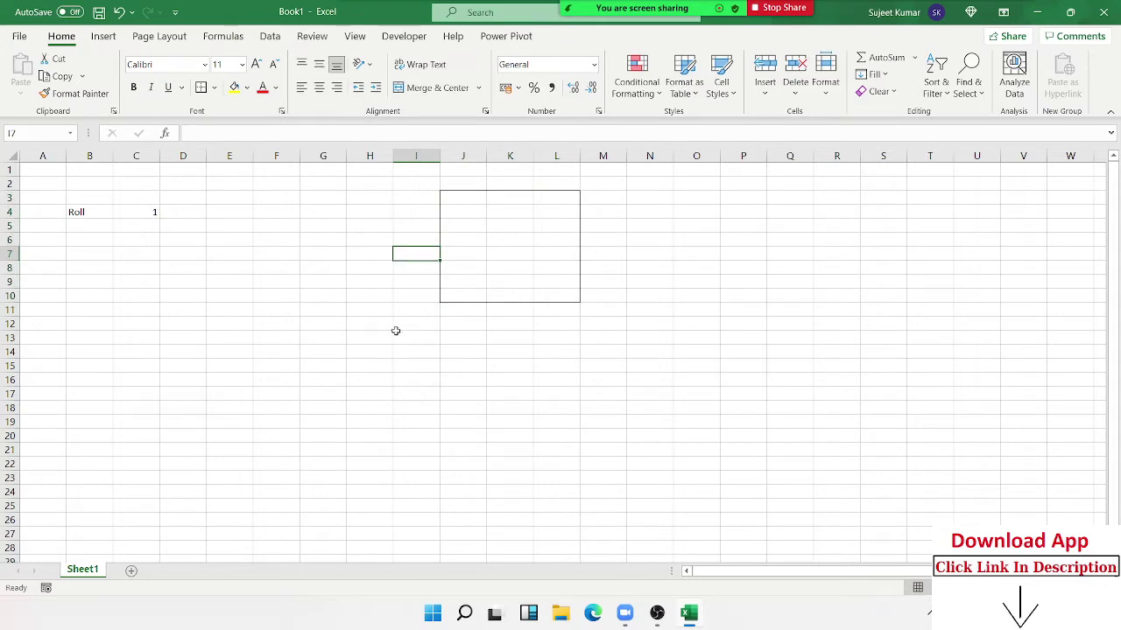
click(103, 36)
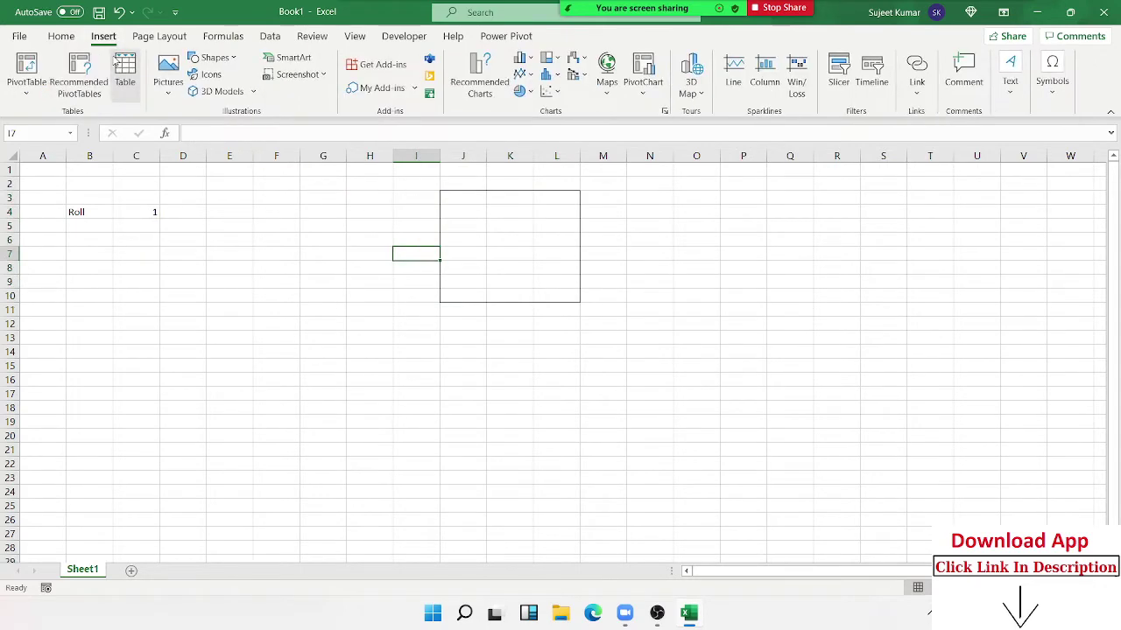
click(516, 255)
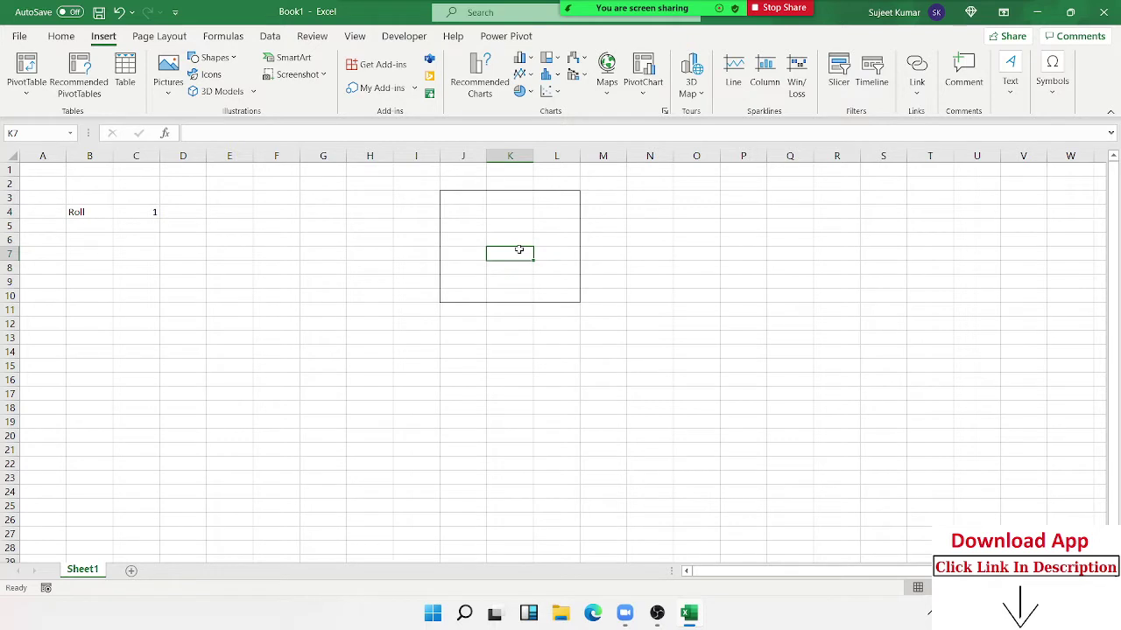
click(452, 198)
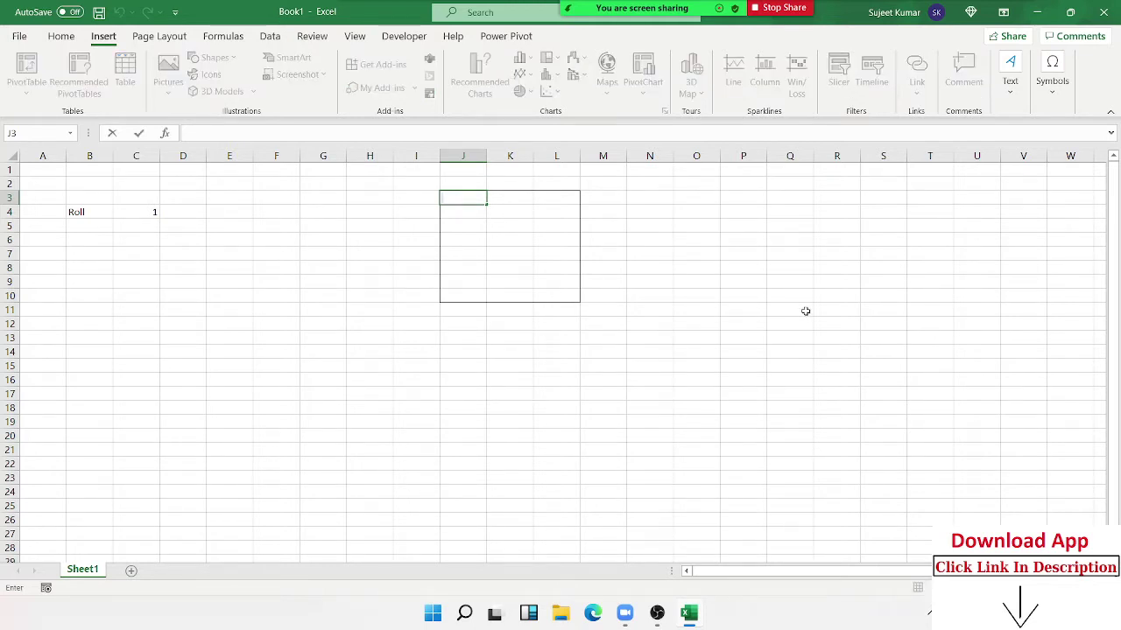
key(Escape)
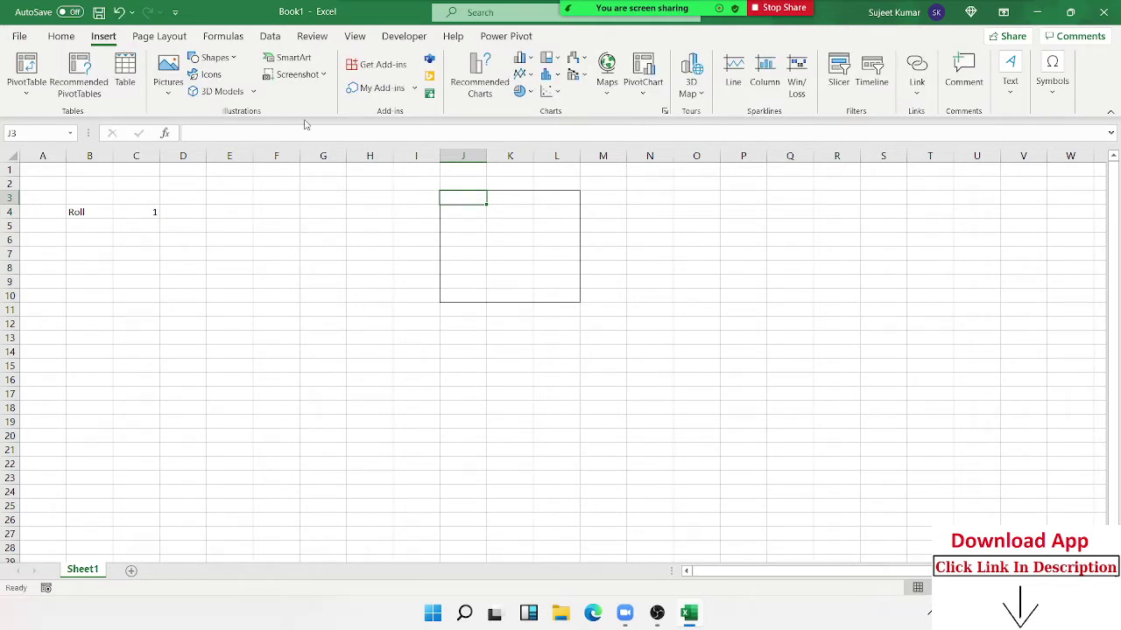
- Clear the Roll and 1 entries, leaving the Sheet1 name unchanged
mouse_move(74, 184)
mouse_down()
mouse_move(104, 223)
mouse_move(149, 240)
mouse_up()
key(Delete)
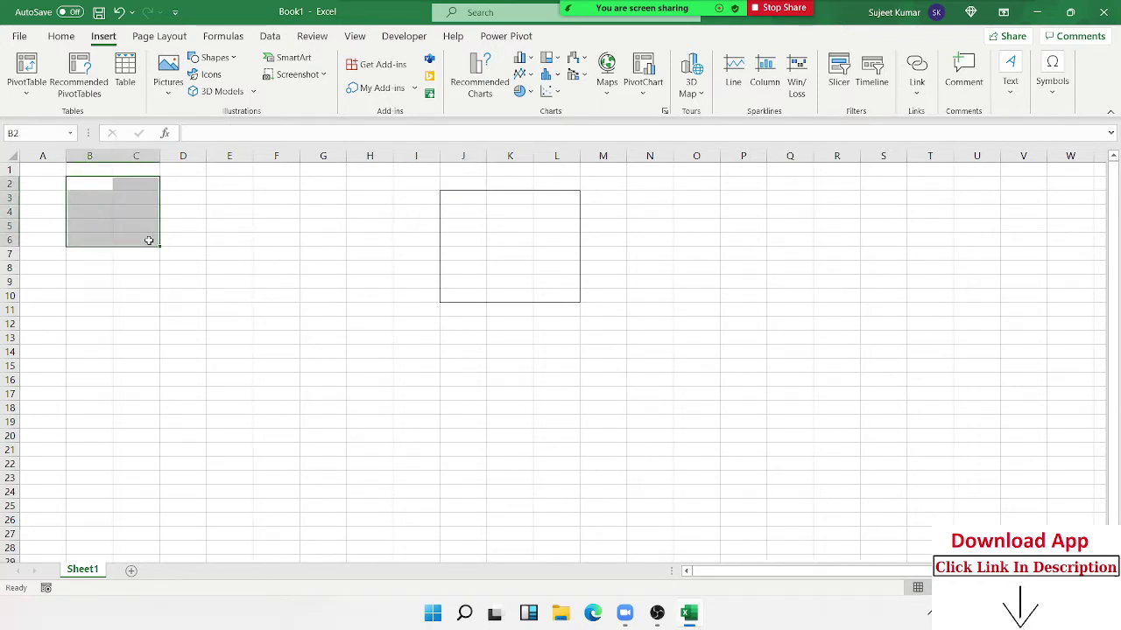
click(98, 313)
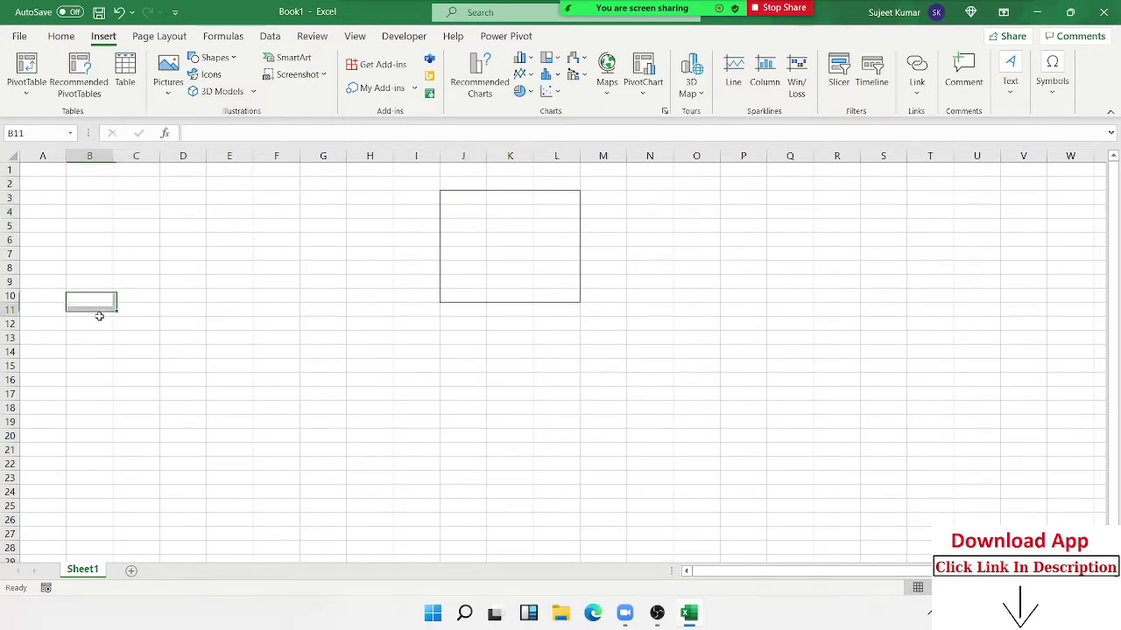
double_click(97, 570)
click(55, 225)
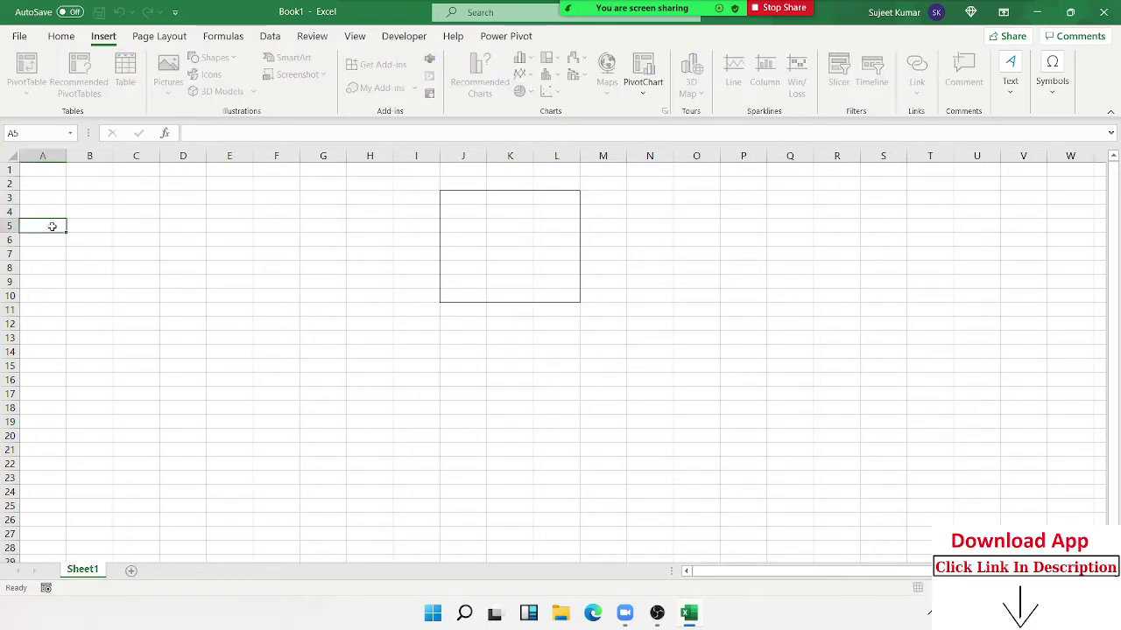
click(56, 210)
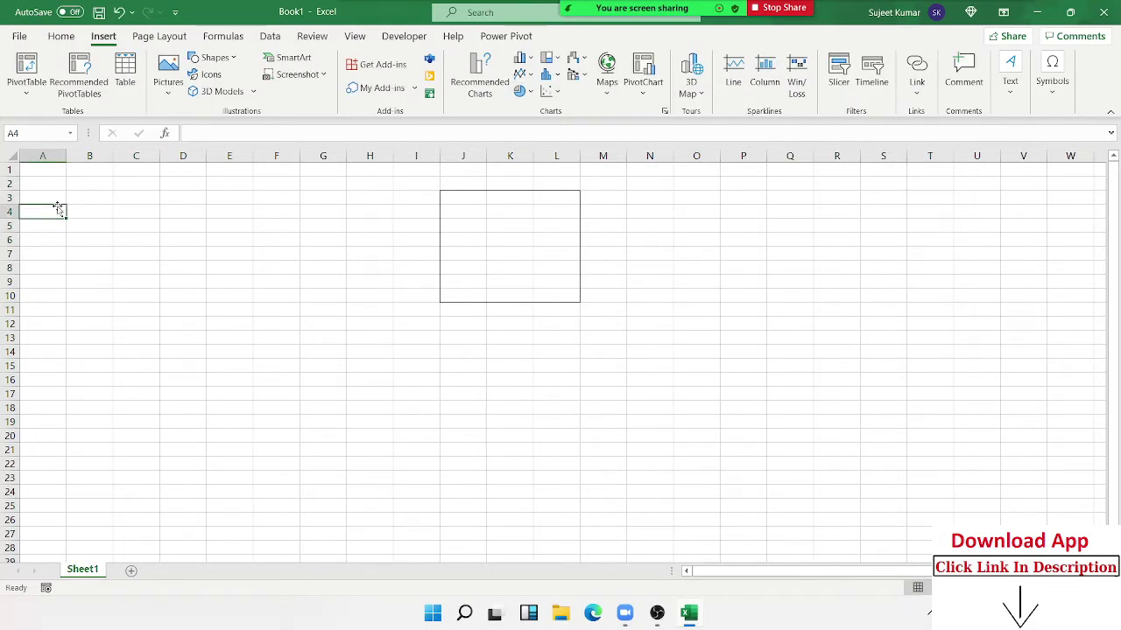
- Add Sheet2 and enter the Month header in A3
click(133, 571)
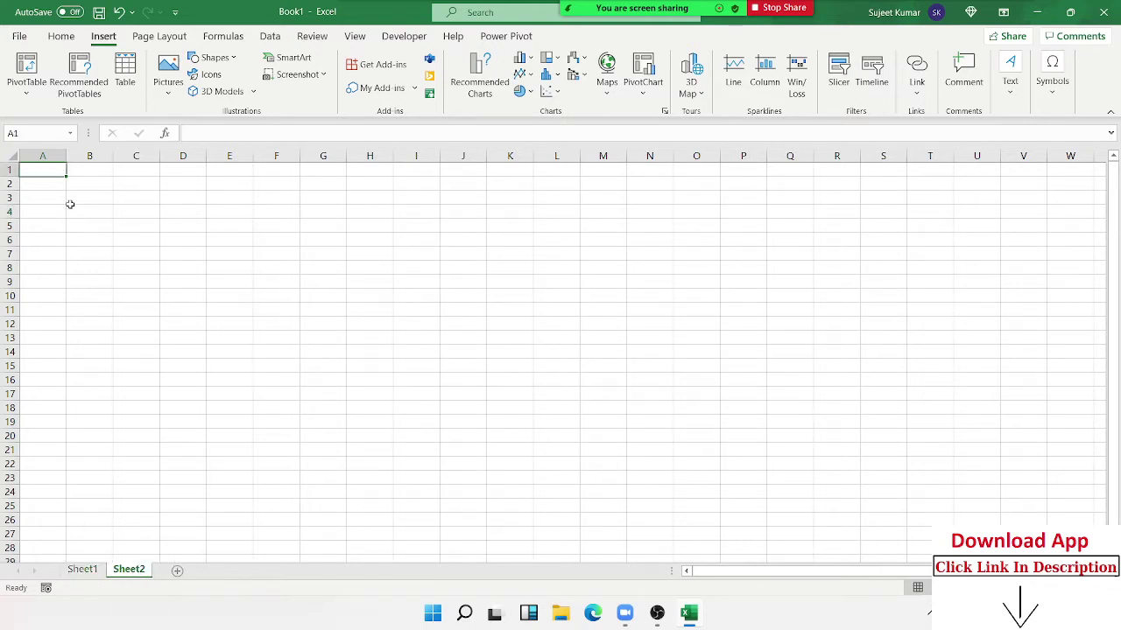
click(36, 201)
text(Mo)
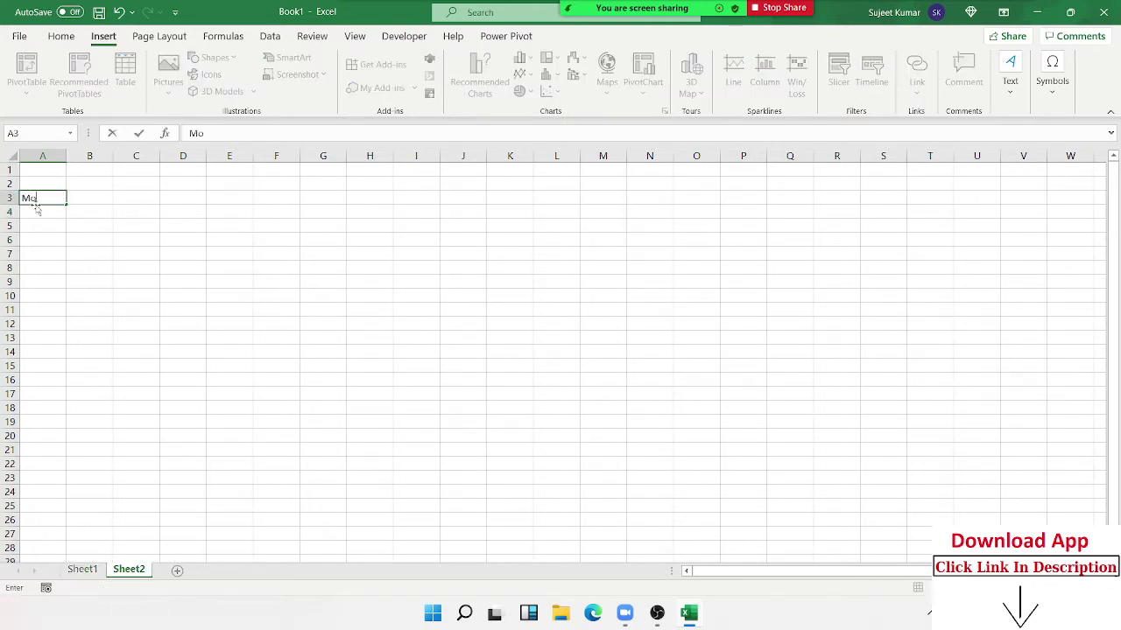
text(nth)
key(Return)
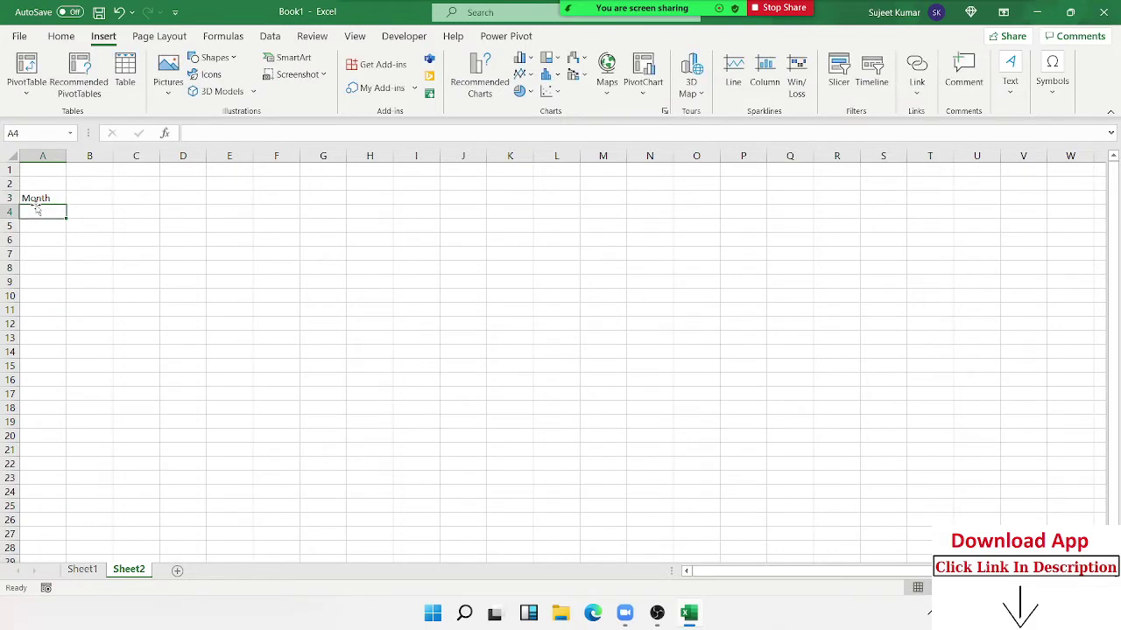
text(2)
key(Escape)
text(1)
key(Return)
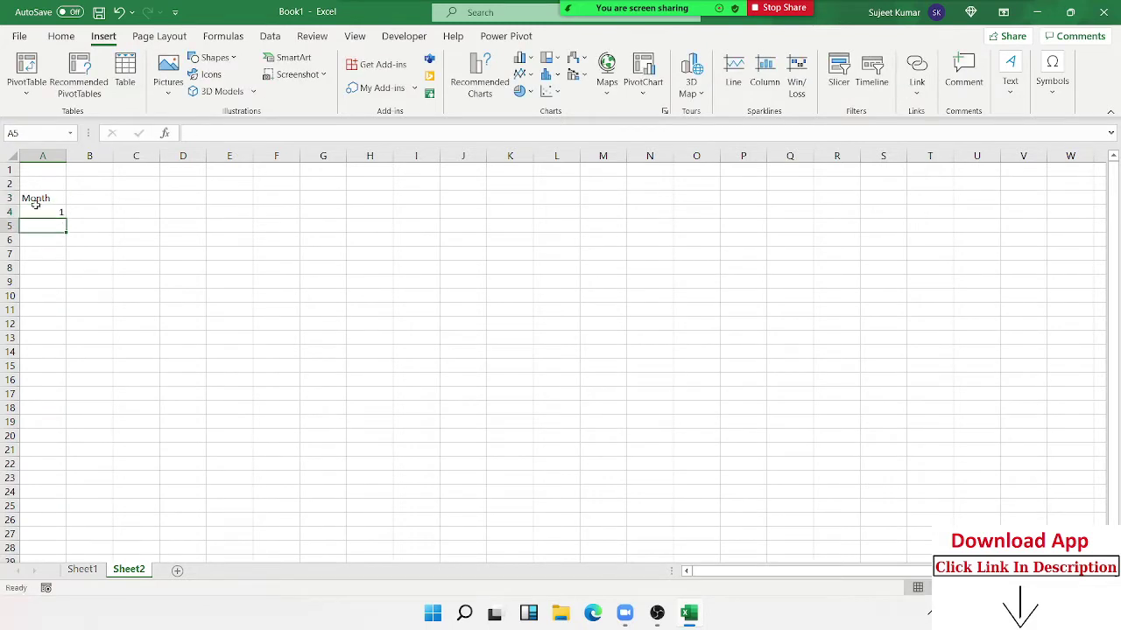
text(2)
key(Return)
- Fill the months from JAN down A4:A16
click(64, 212)
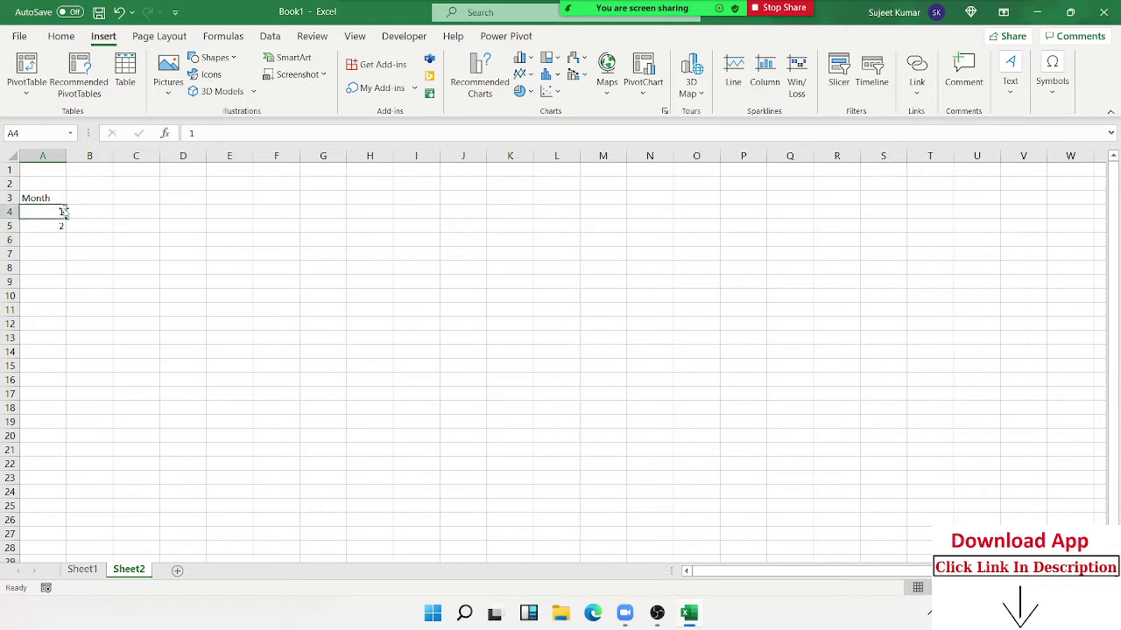
text(JAN)
key(Return)
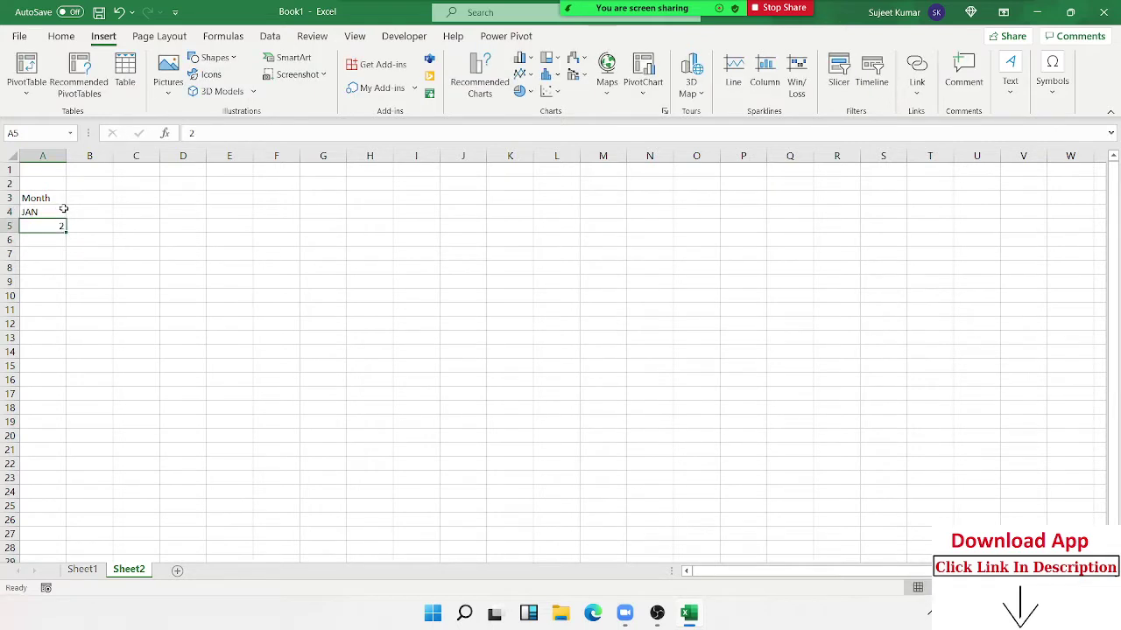
click(64, 212)
drag(66, 219, 63, 384)
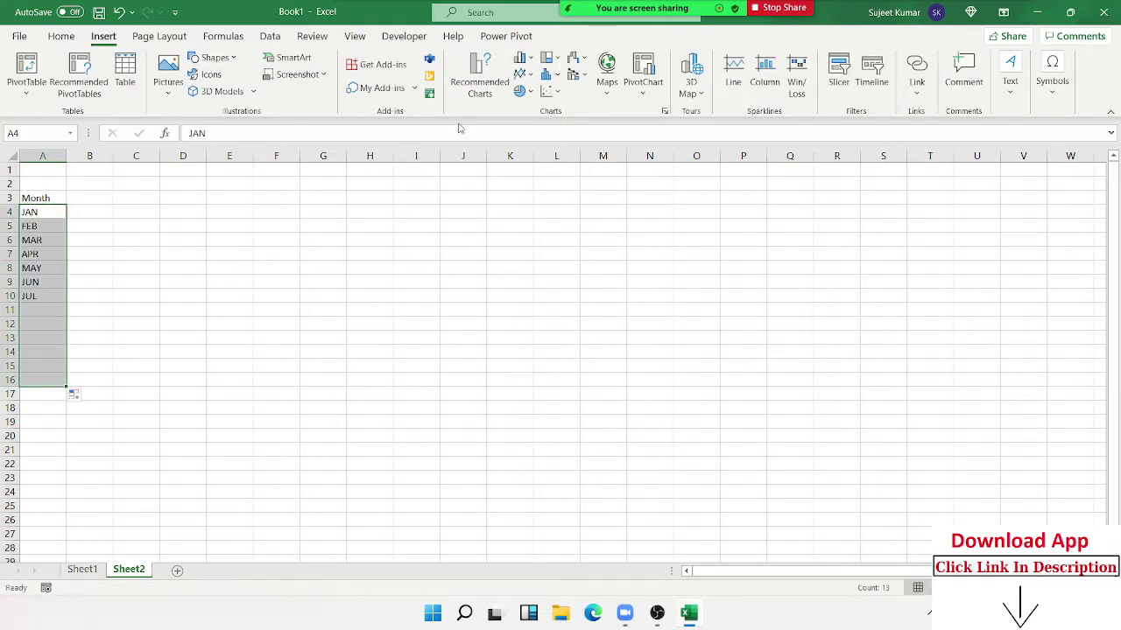
- Enter the Sales header in B3
click(89, 197)
text(Sale)
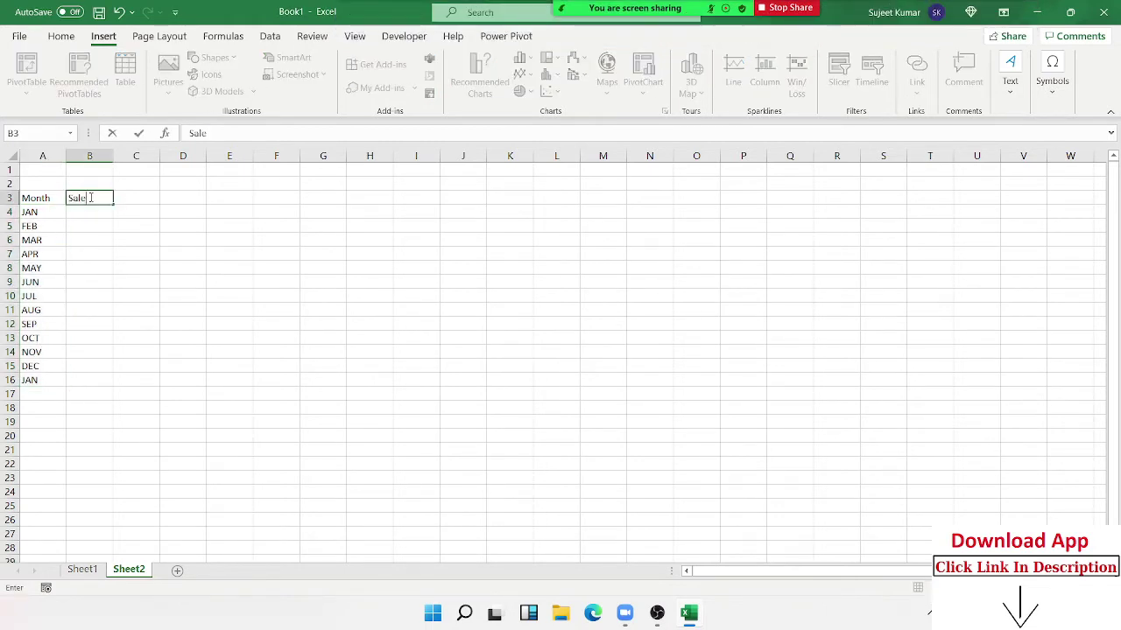
text(s)
key(Return)
- Fill B4:B16 with a RANDBETWEEN random sales formula using Ctrl+D
text(=ra)
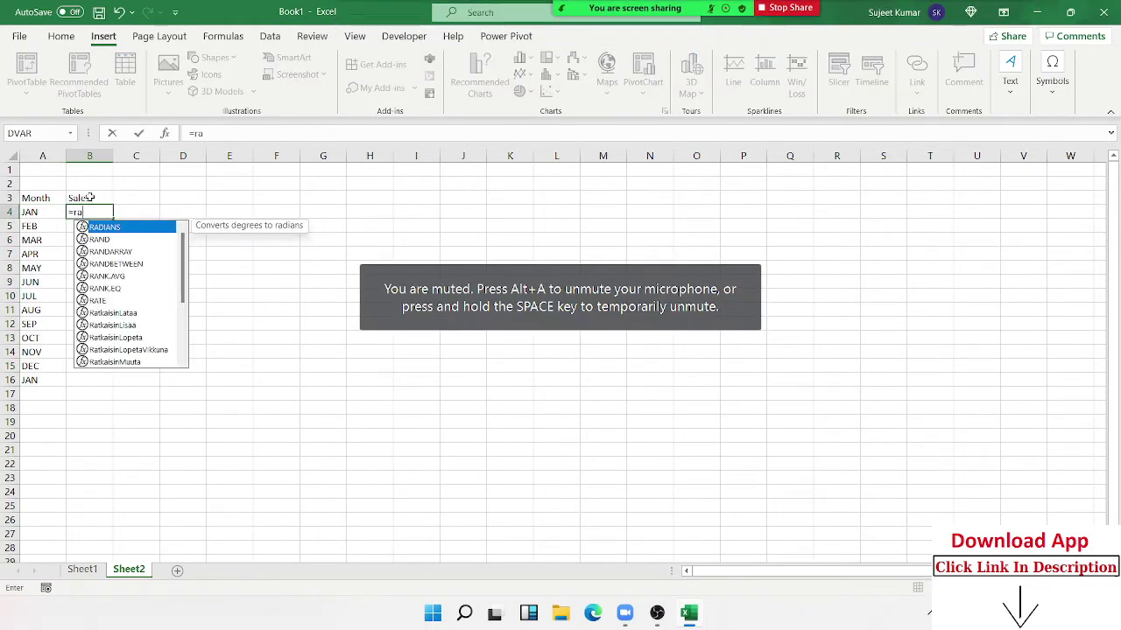
key(Down)
key(Down)
key(Down)
key(Tab)
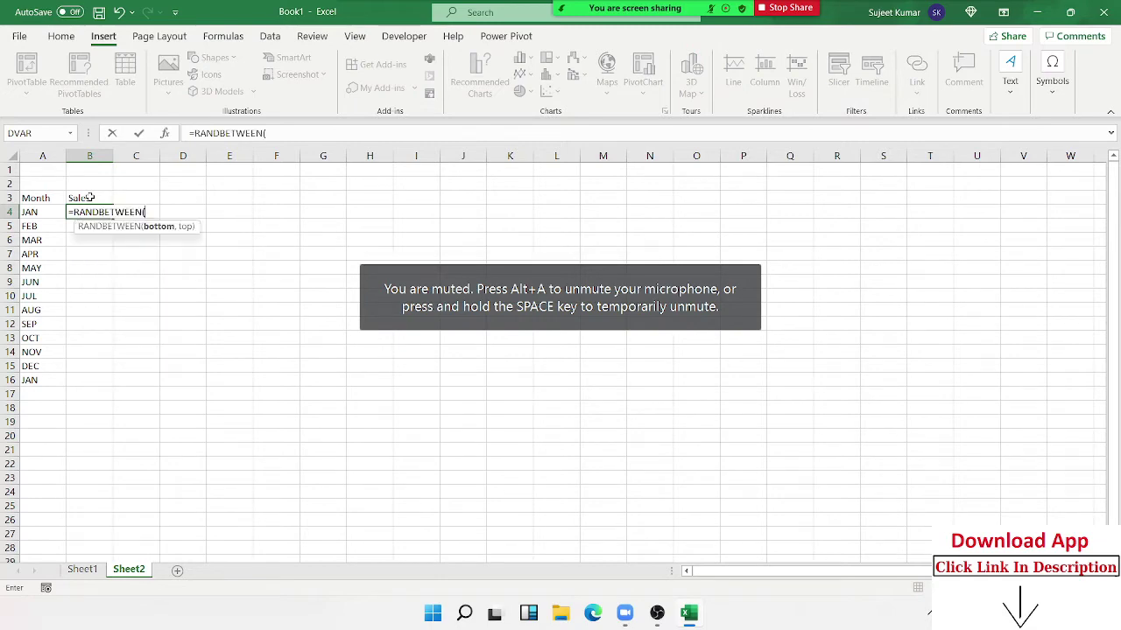
text(10,)
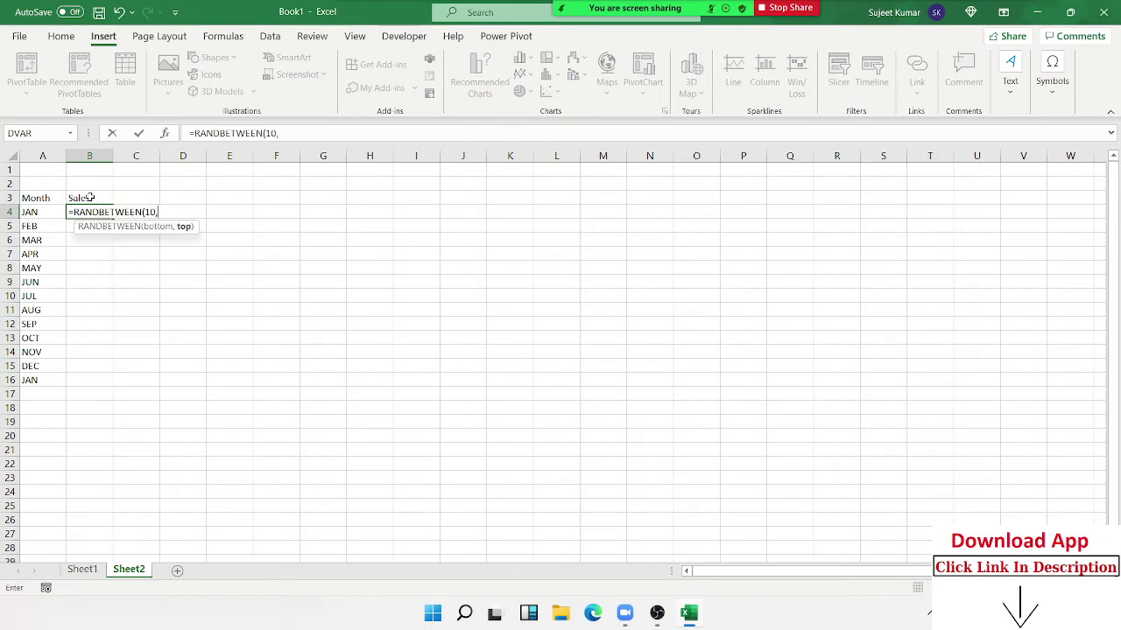
text(100)
key(Return)
drag(99, 212, 99, 382)
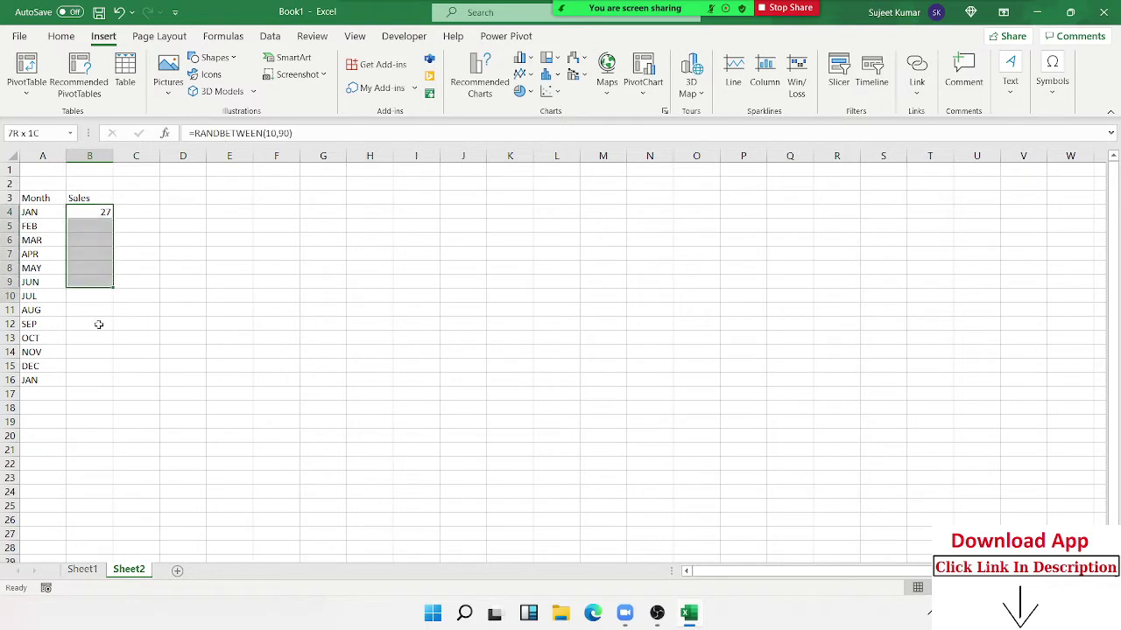
key(ctrl+d)
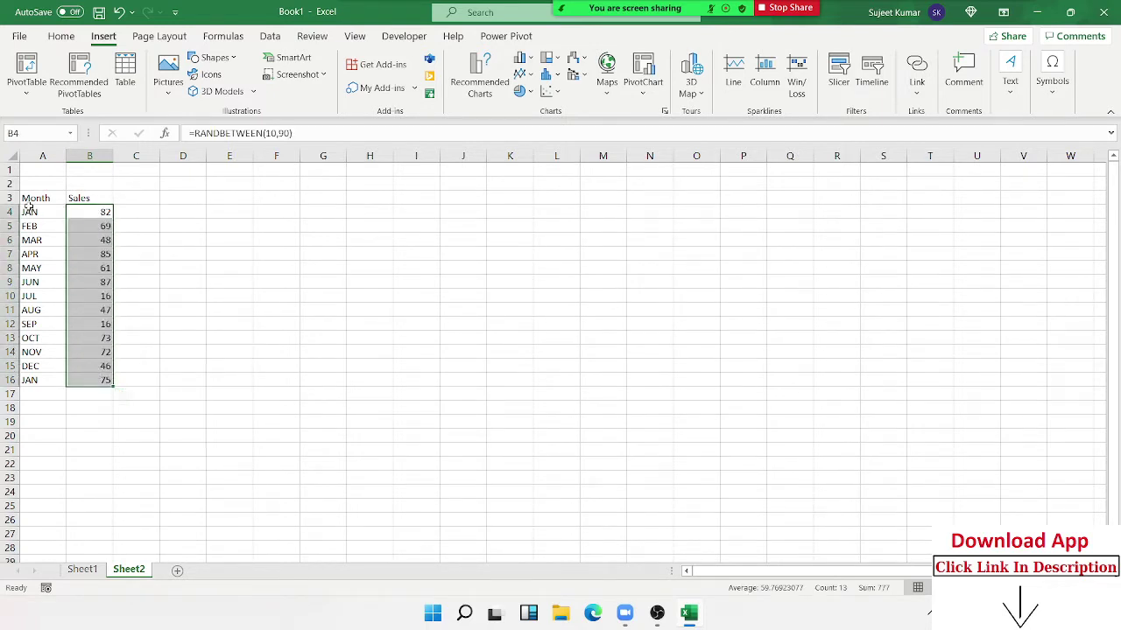
- Apply All Borders to the Month and Sales table A3:B16
drag(30, 199, 99, 382)
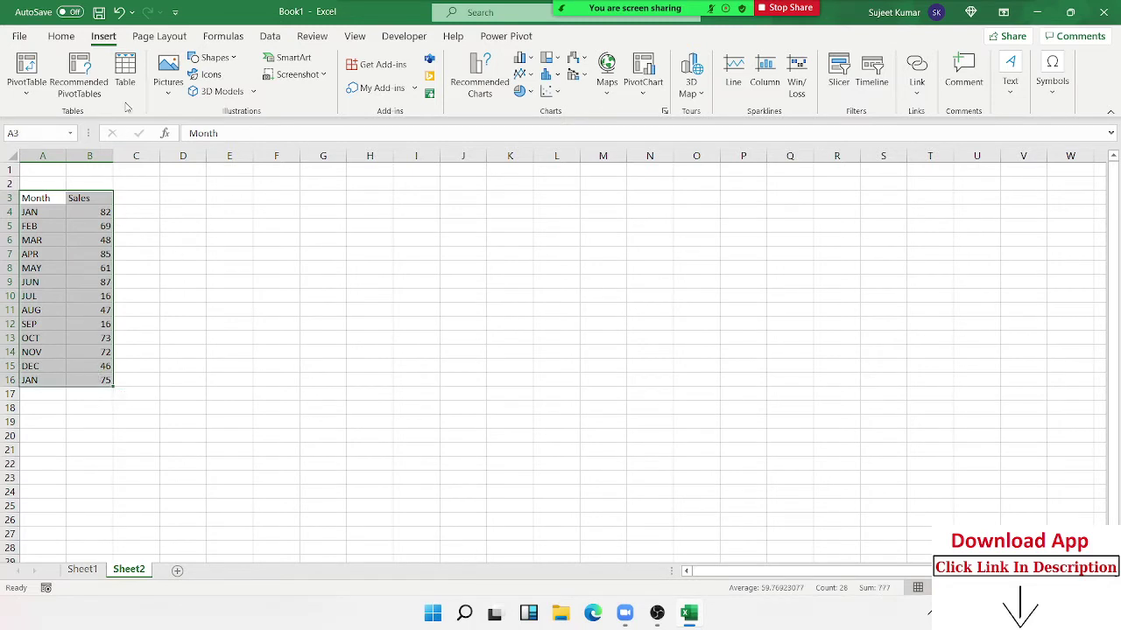
click(62, 36)
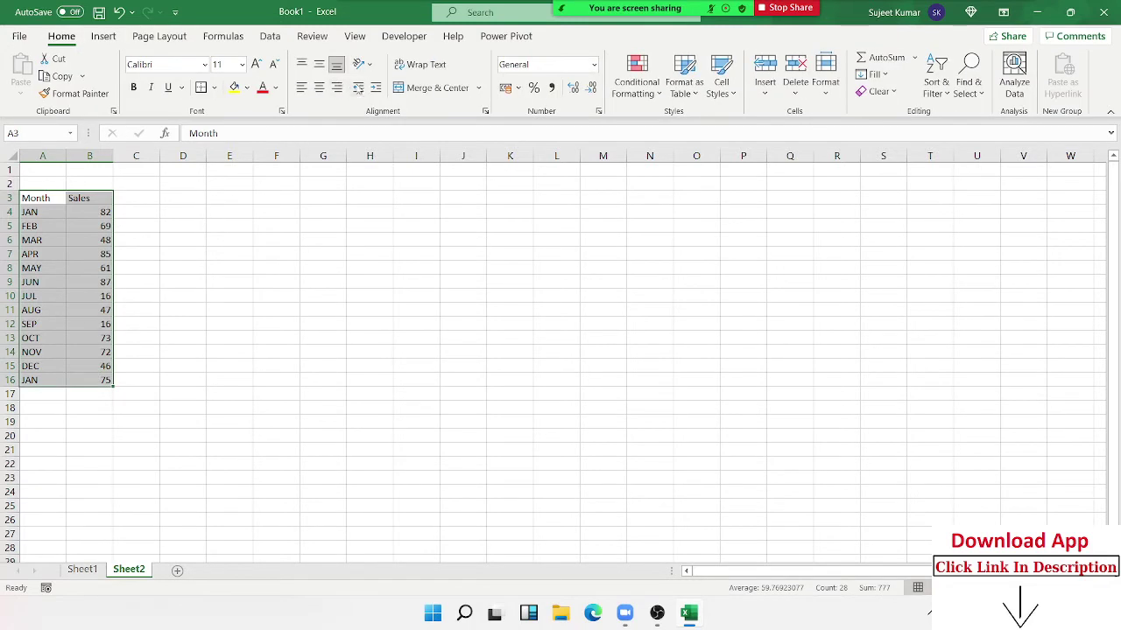
click(213, 87)
click(243, 239)
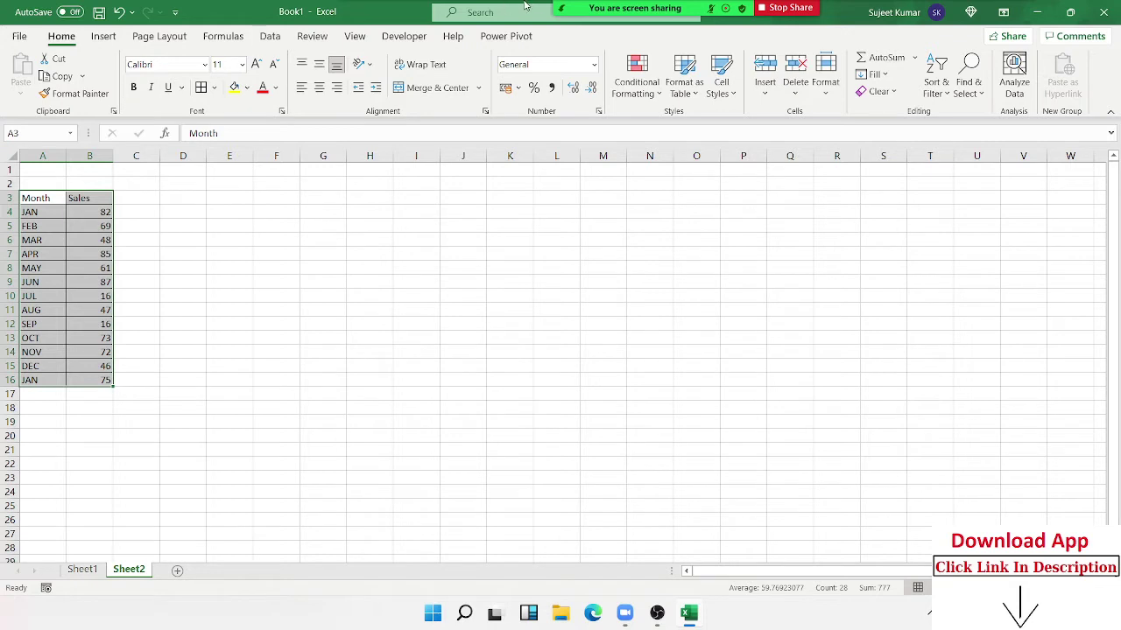
mouse_move(520, 17)
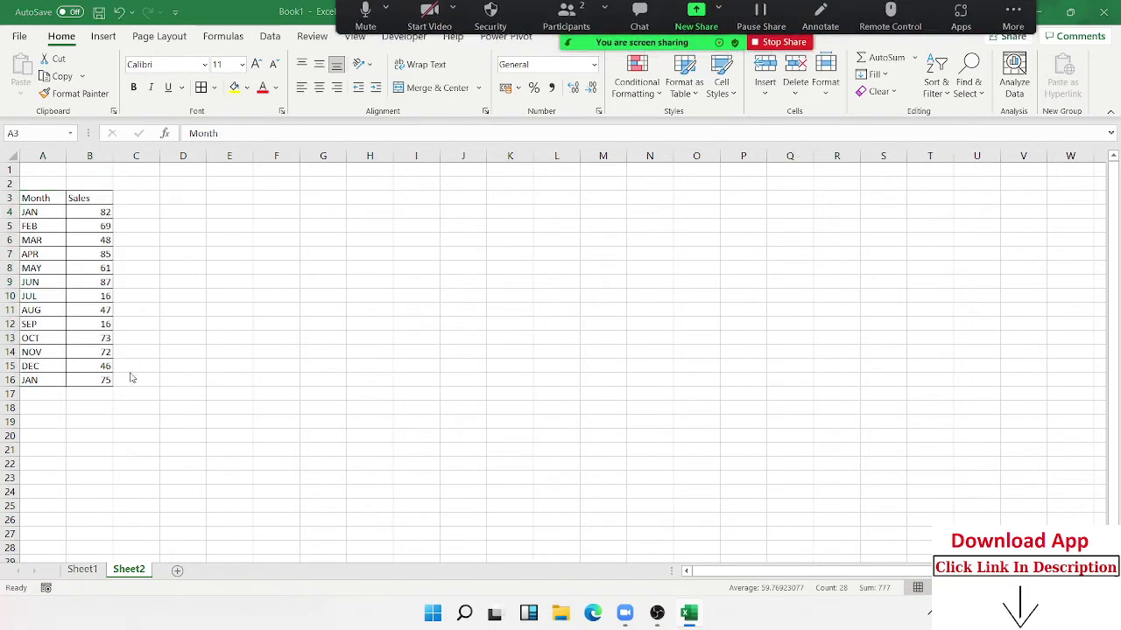
click(77, 438)
click(48, 461)
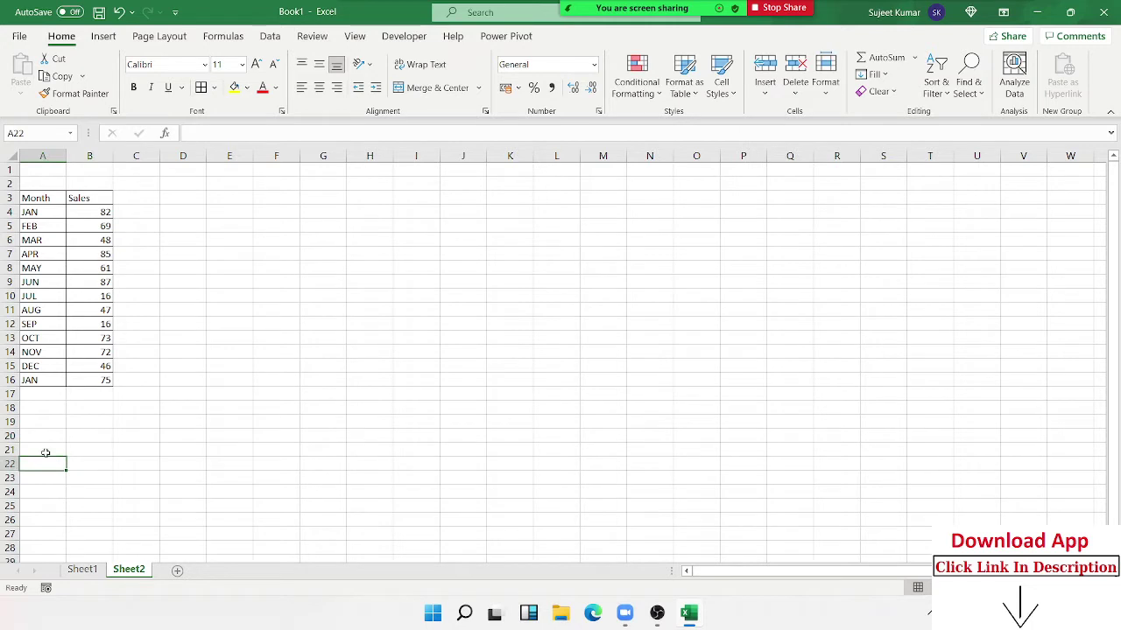
- Head A22 with Name, fill a first-name series down to A36, then select the sales cells
text(Name)
key(Return)
text(Puja)
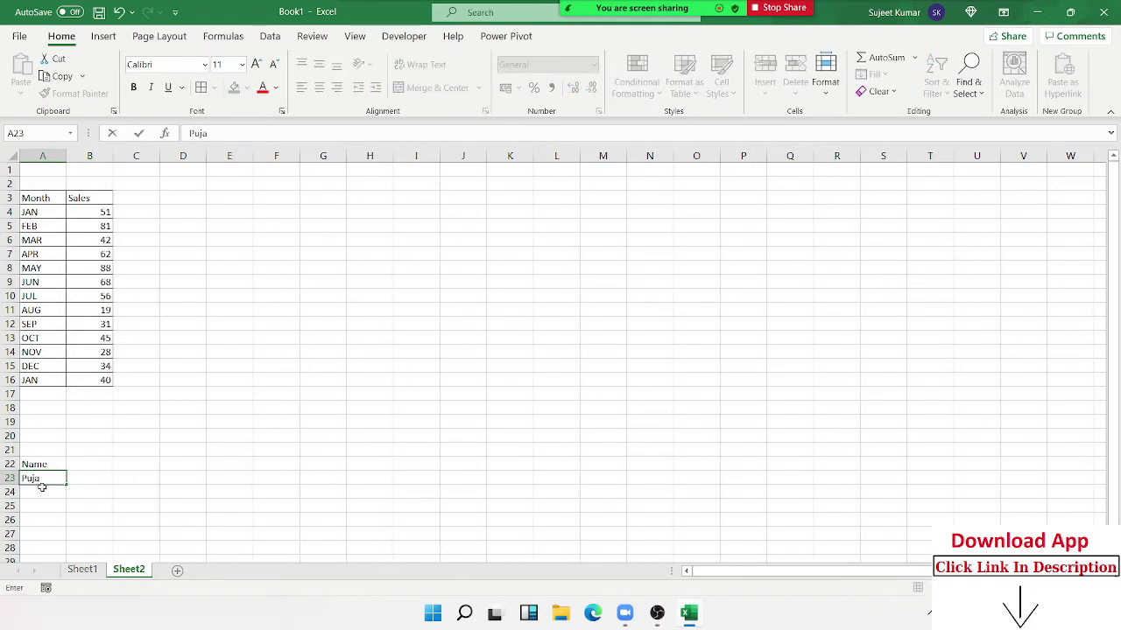
click(50, 505)
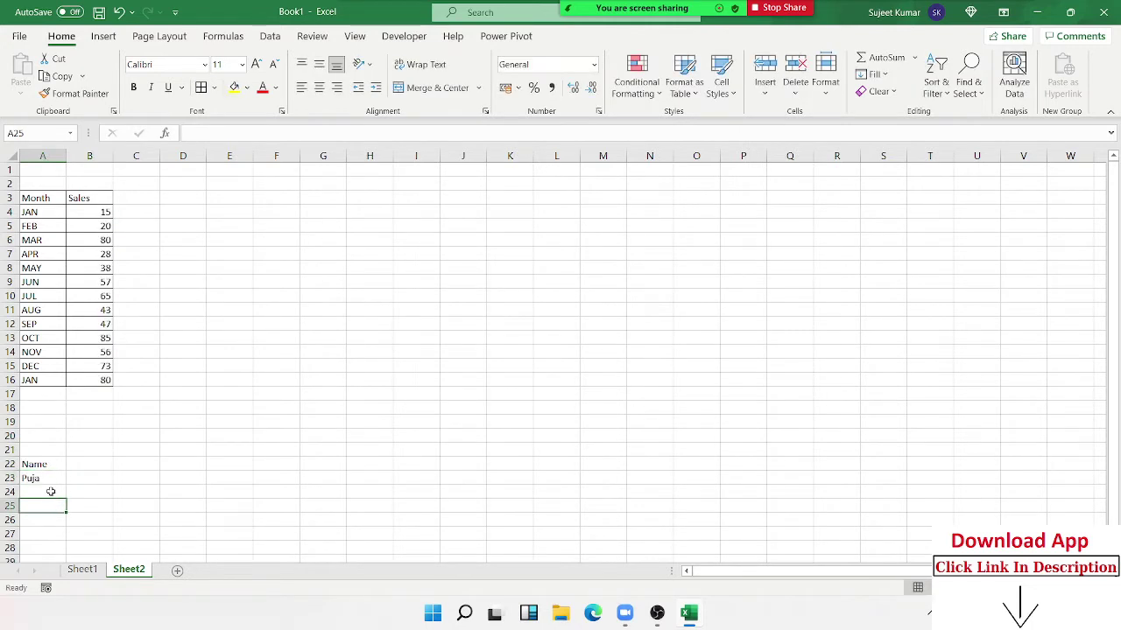
scroll(55, 473, down, 1)
click(55, 436)
scroll(74, 355, down, 3)
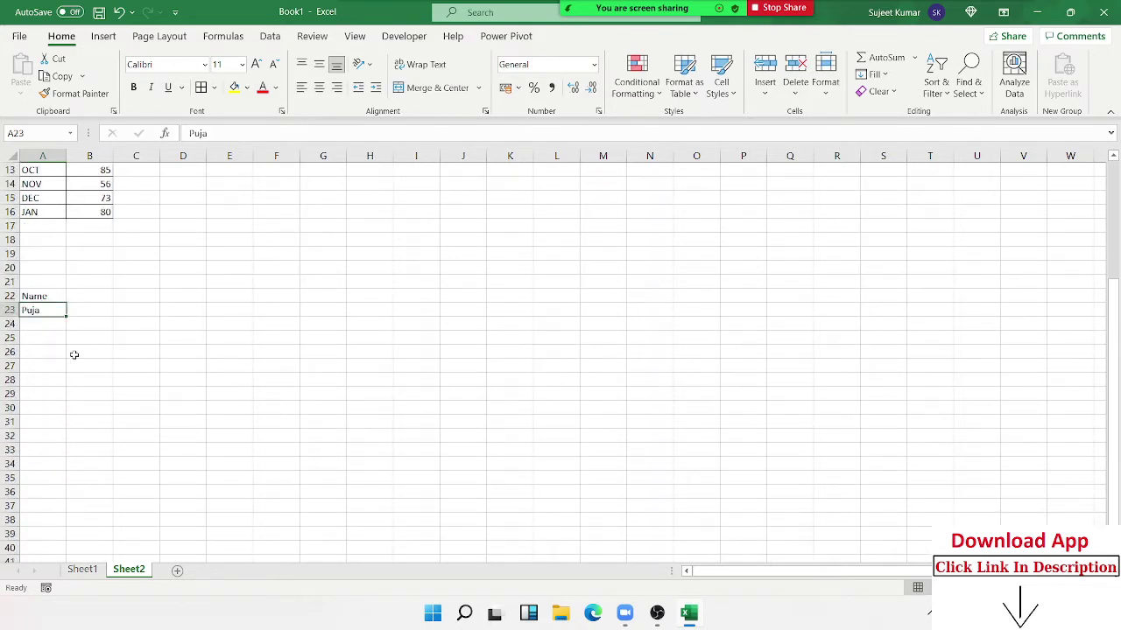
drag(65, 313, 62, 493)
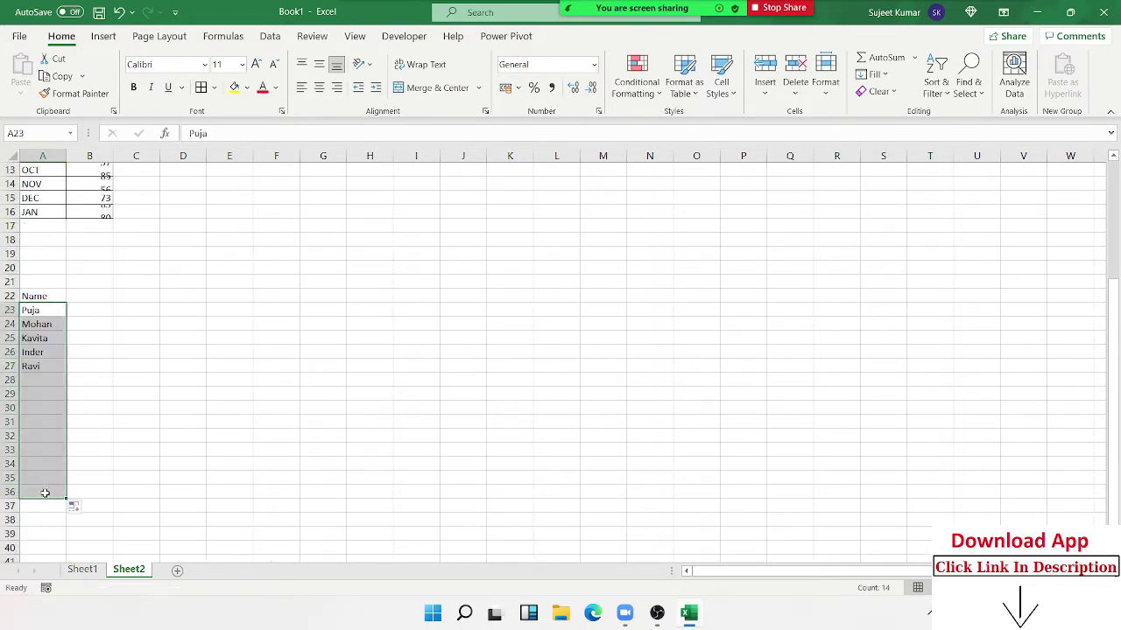
click(92, 213)
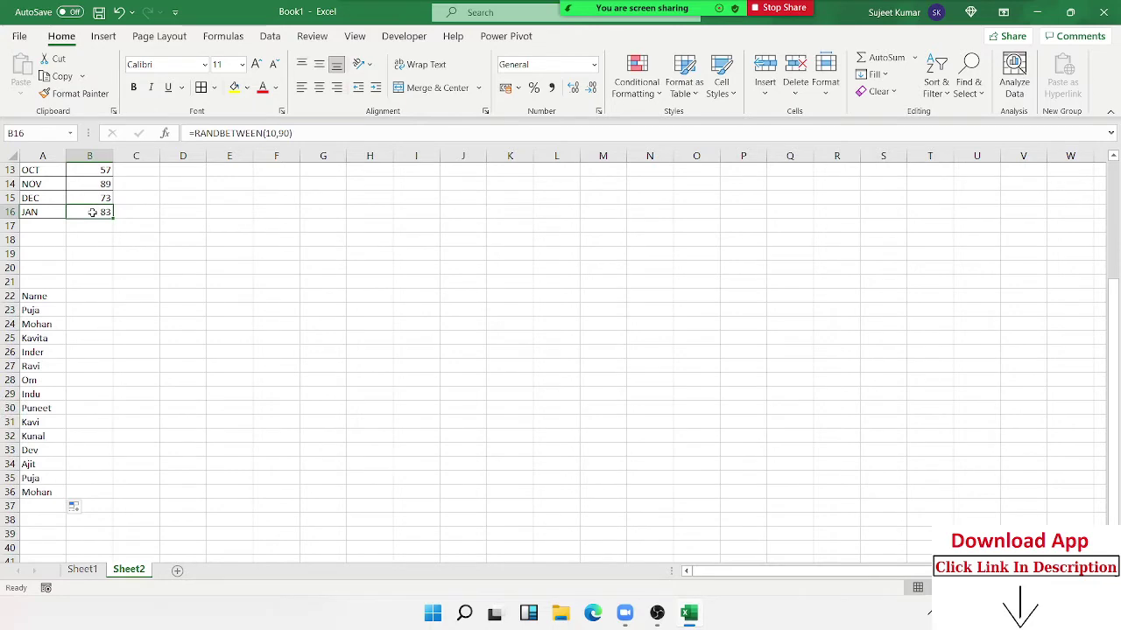
drag(92, 213, 90, 167)
- Copy the Sales column B3:B16 and paste it at B22 beside the names
key(ctrl+c)
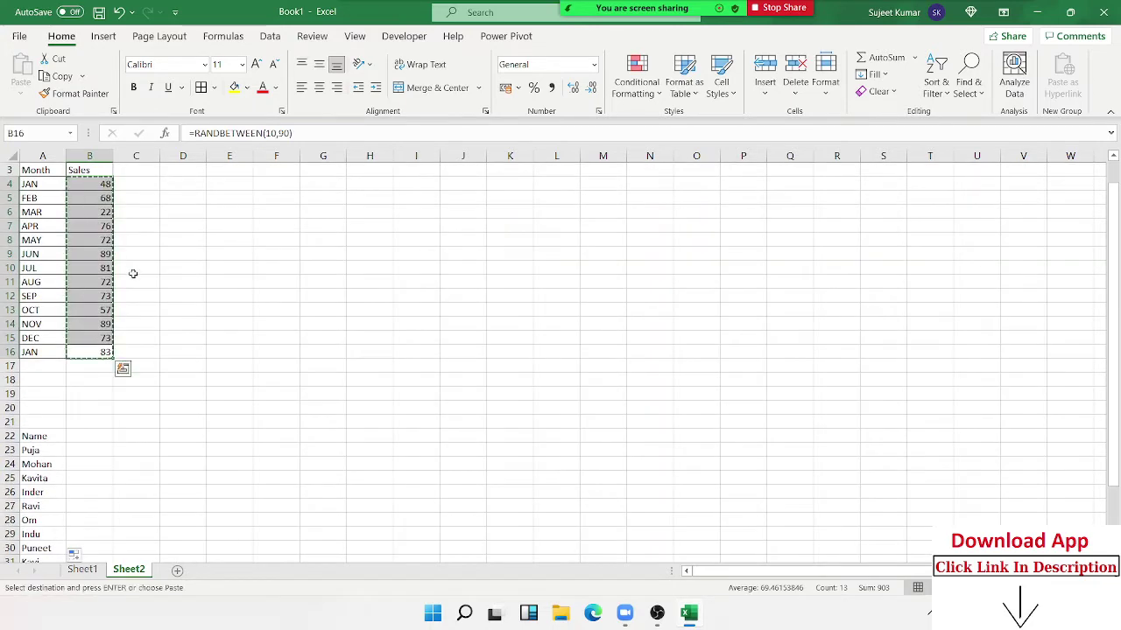
key(Escape)
key(Up)
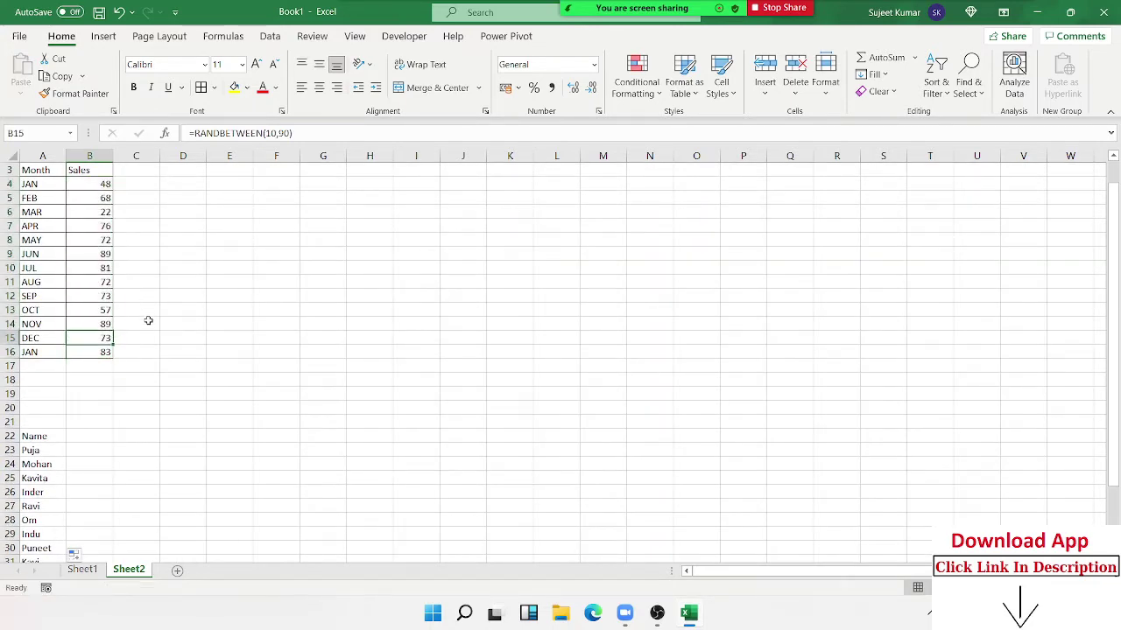
key(ctrl+Up)
key(ctrl+shift+Down)
key(ctrl+c)
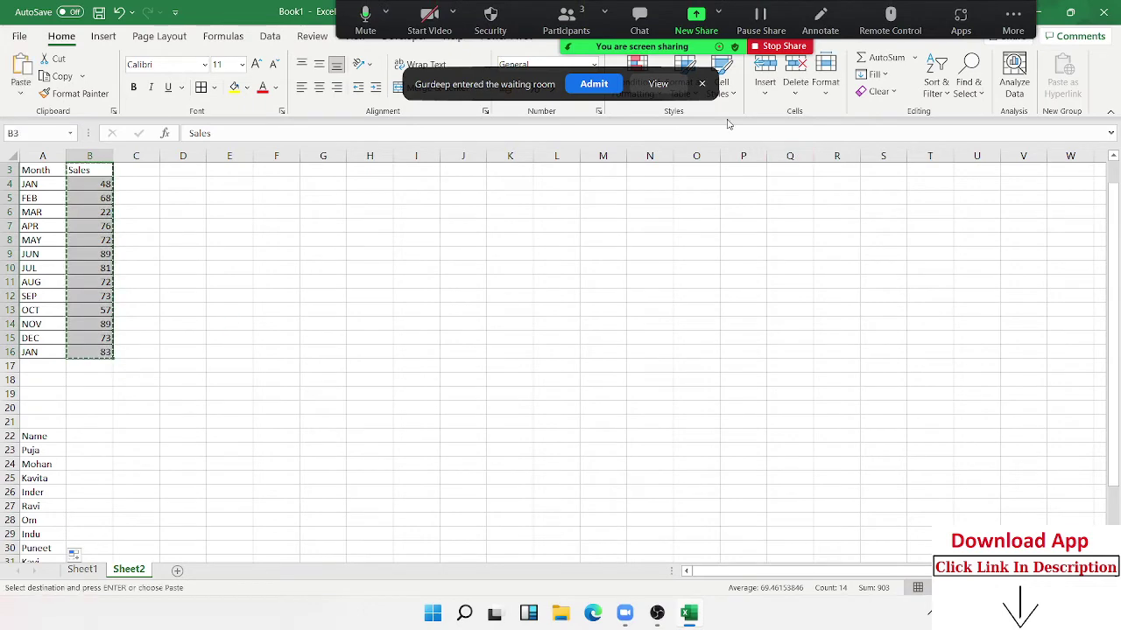
scroll(119, 335, down, 1)
scroll(118, 336, down, 1)
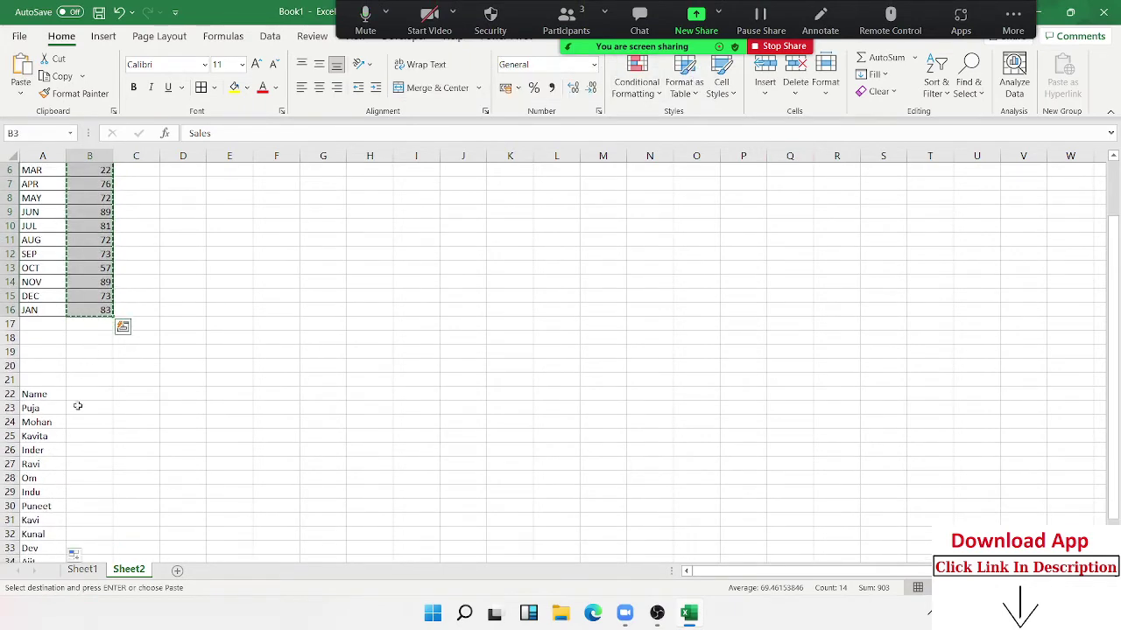
click(83, 394)
key(ctrl+v)
- Clear the extra name in A36, then select the Month/Sales header row A3:B3
scroll(111, 407, down, 3)
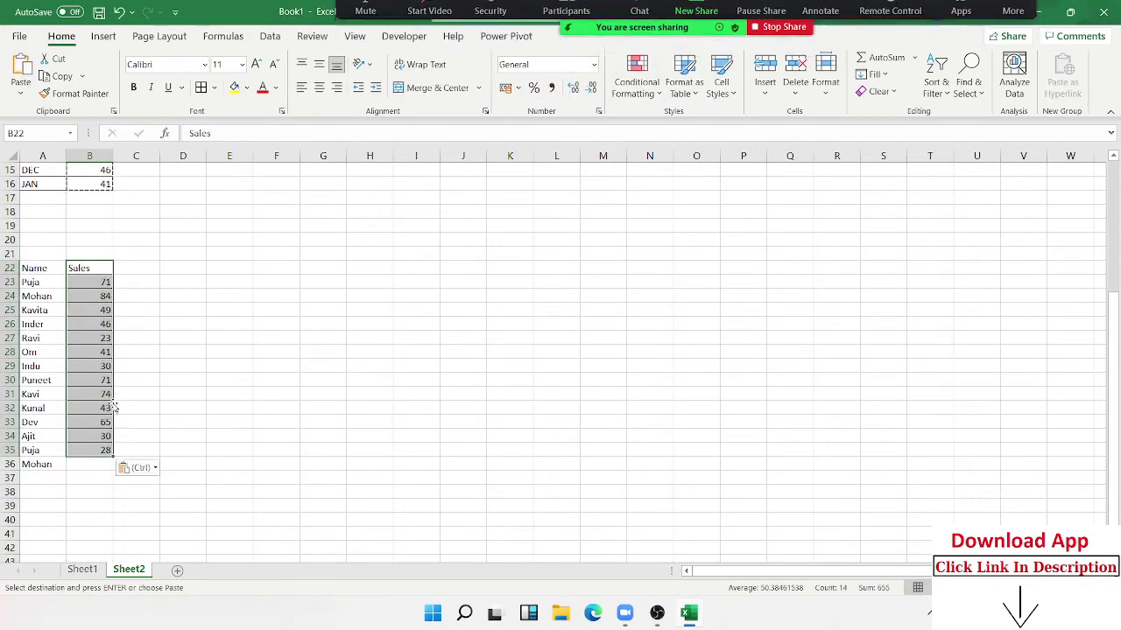
click(24, 465)
key(Delete)
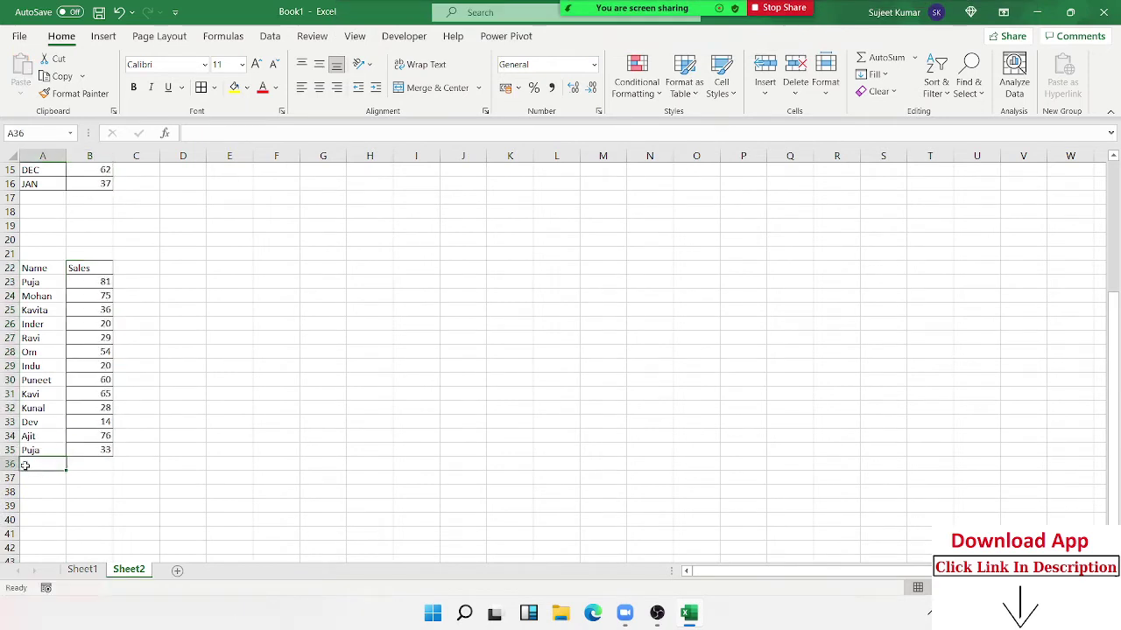
key(Up)
key(ctrl+Up)
key(ctrl+Up)
key(ctrl+Home)
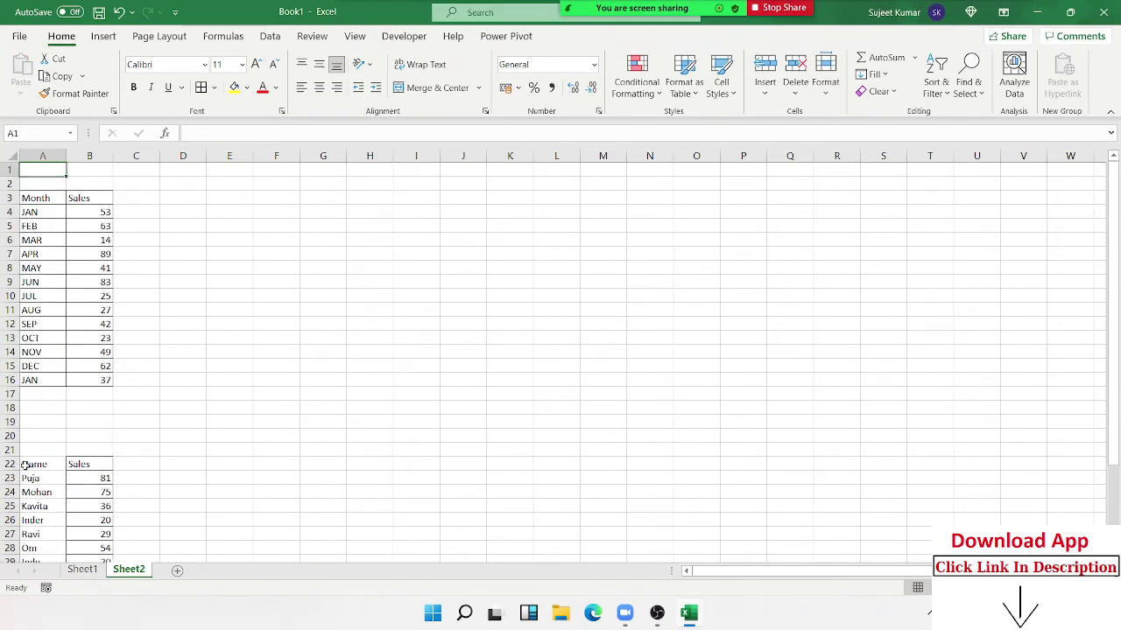
key(ctrl+Down)
key(shift+Right)
- Fill the Month and Sales table A3:B16 green
key(ctrl+shift+Down)
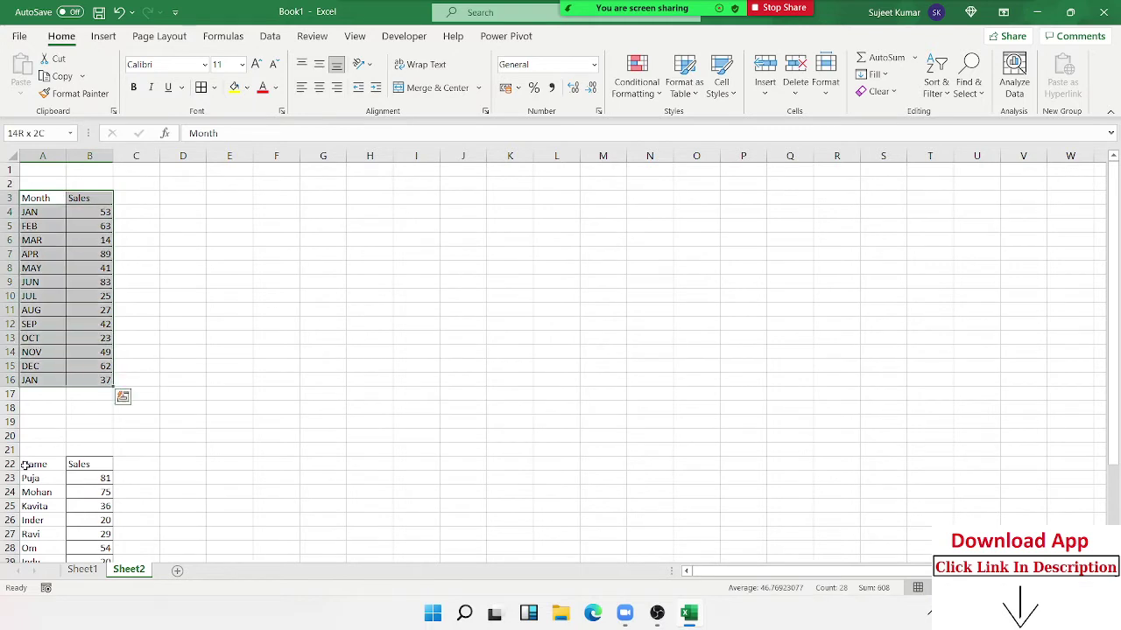
click(235, 88)
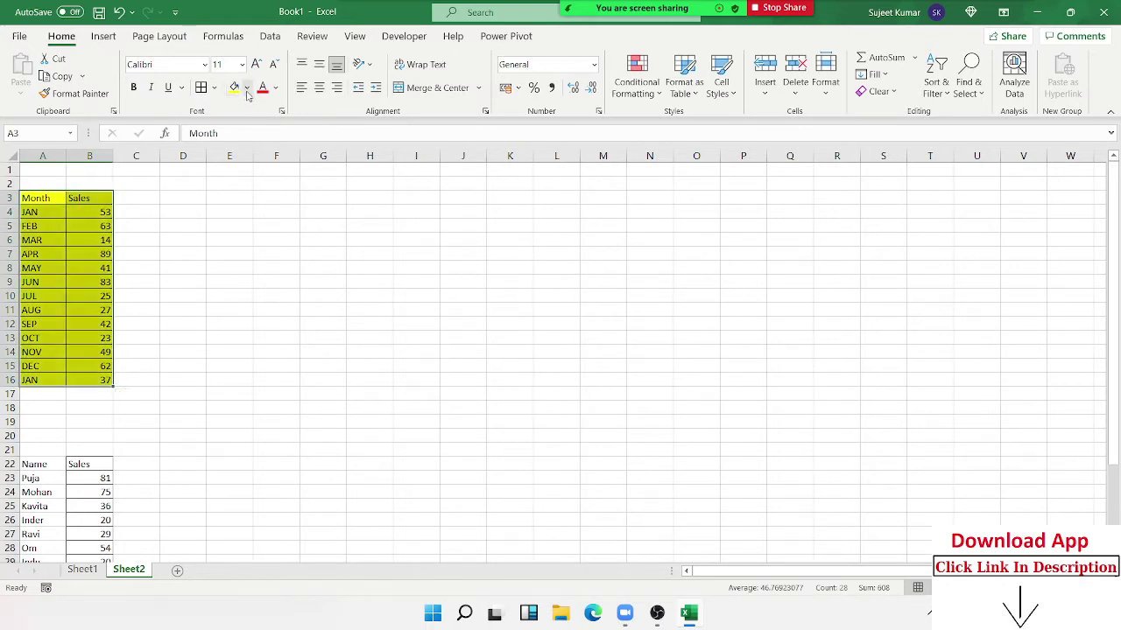
click(247, 87)
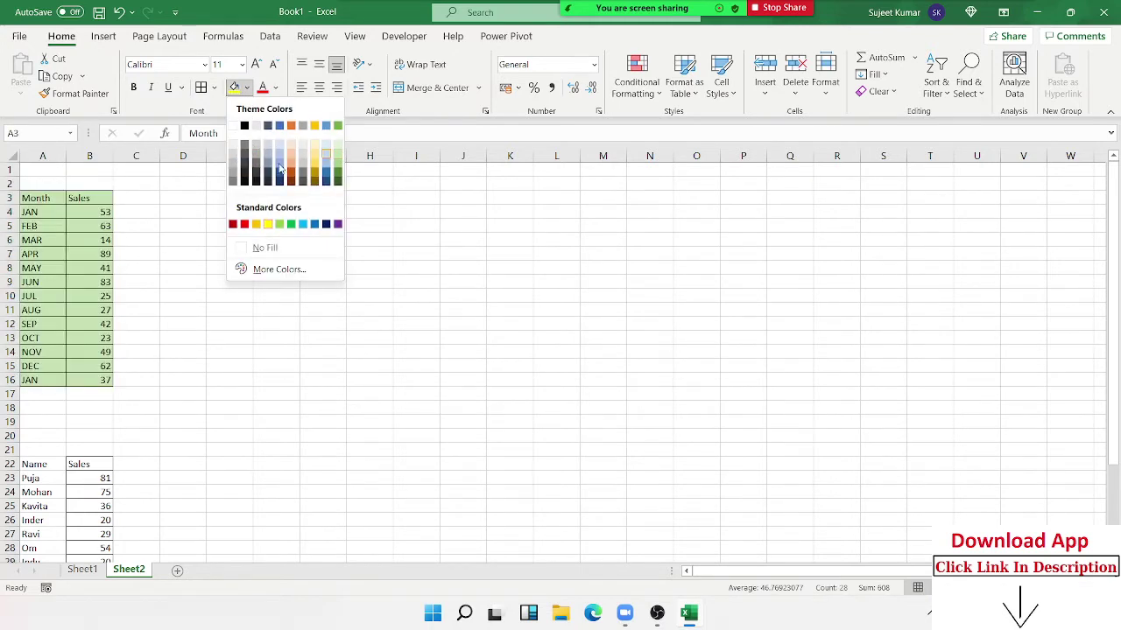
click(281, 226)
- Fill the Name and Sales table light blue with borders, then reselect A3:B16
scroll(138, 325, down, 1)
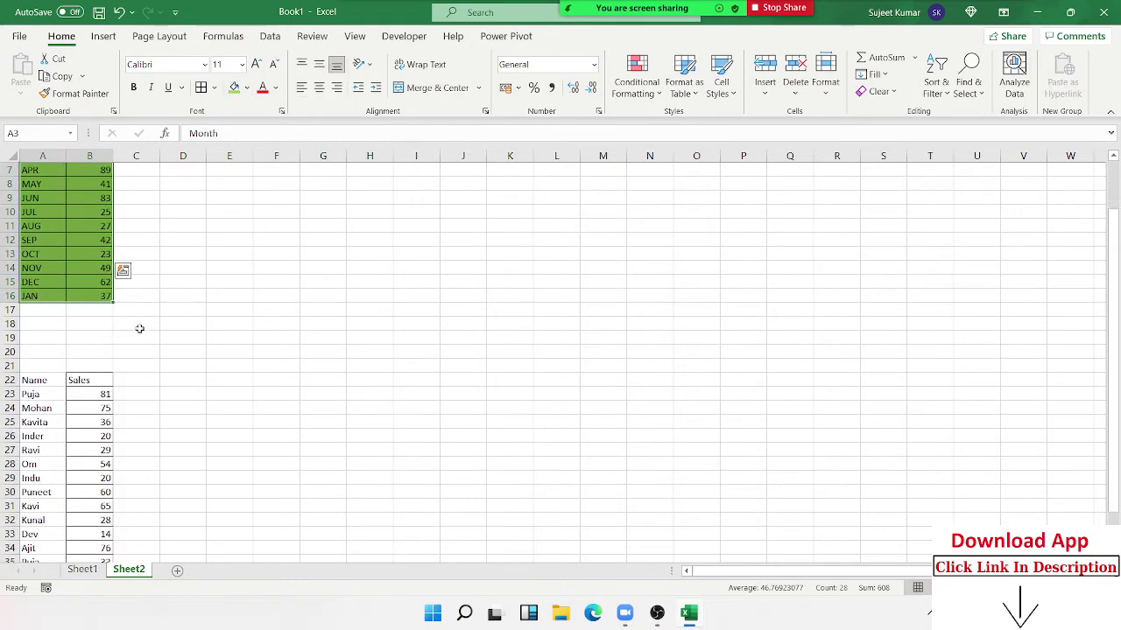
scroll(92, 346, down, 2)
click(45, 339)
key(ctrl+a)
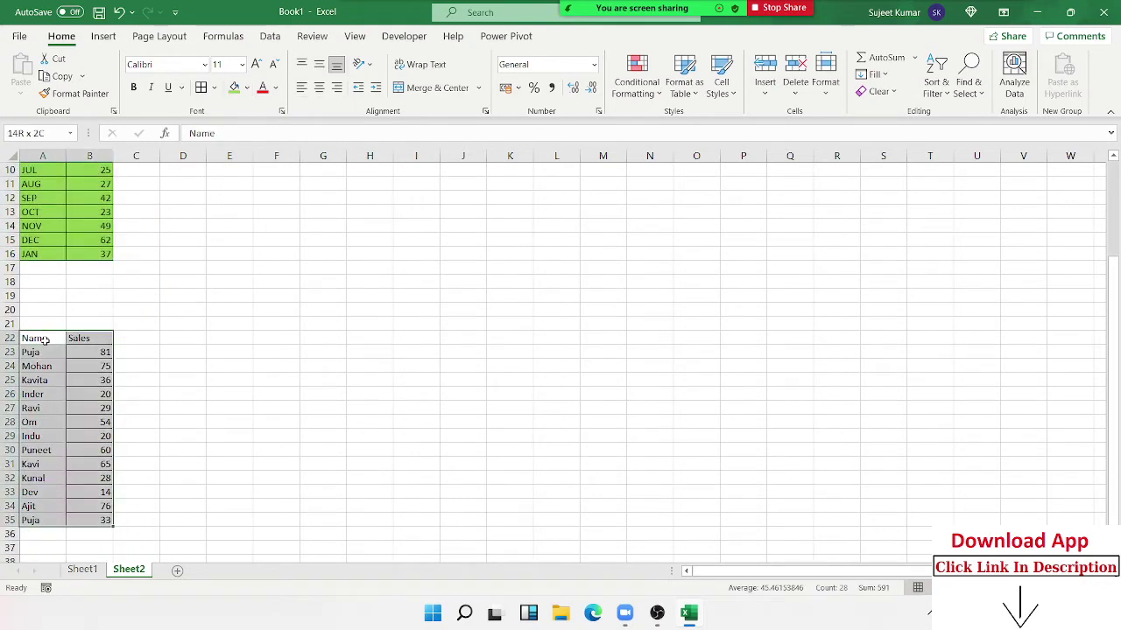
click(247, 88)
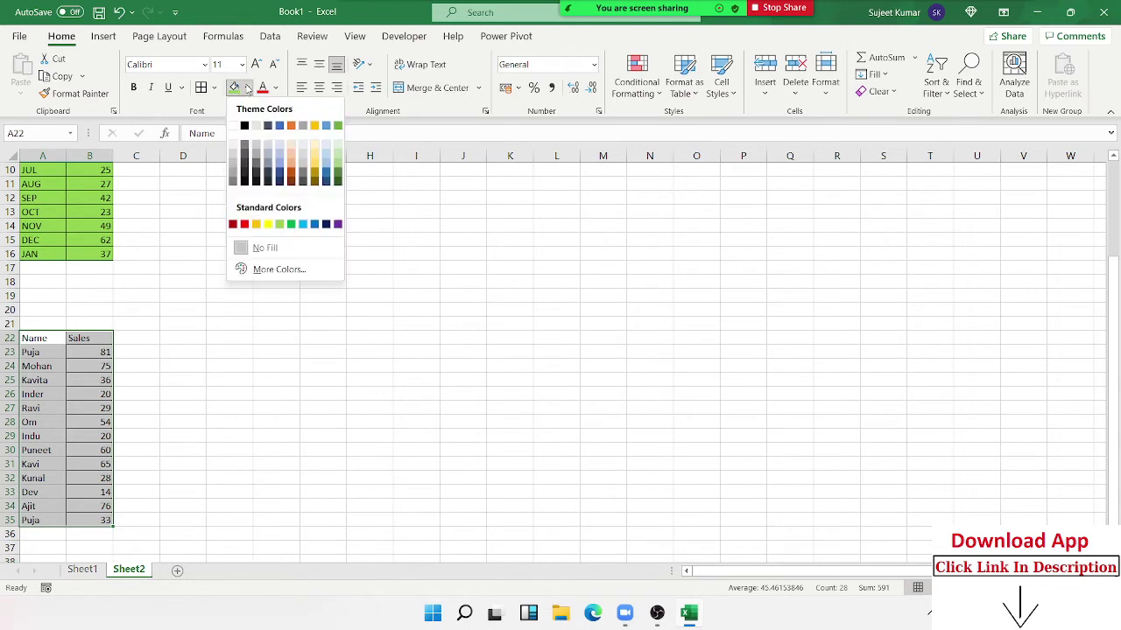
click(301, 225)
click(200, 87)
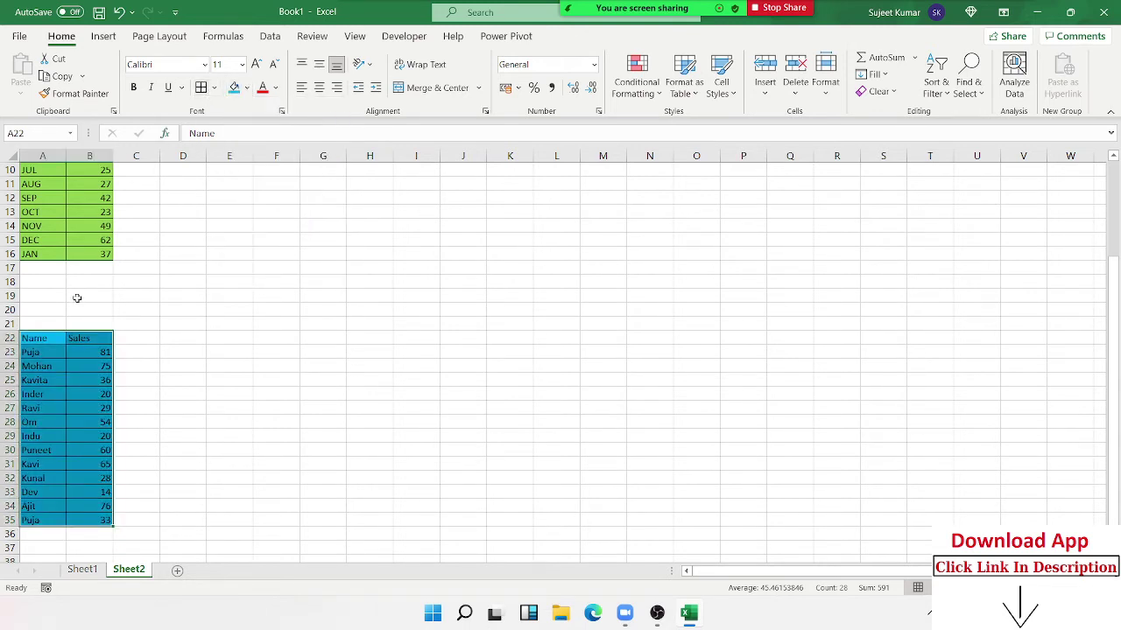
scroll(77, 297, up, 2)
scroll(52, 263, up, 1)
drag(40, 198, 93, 378)
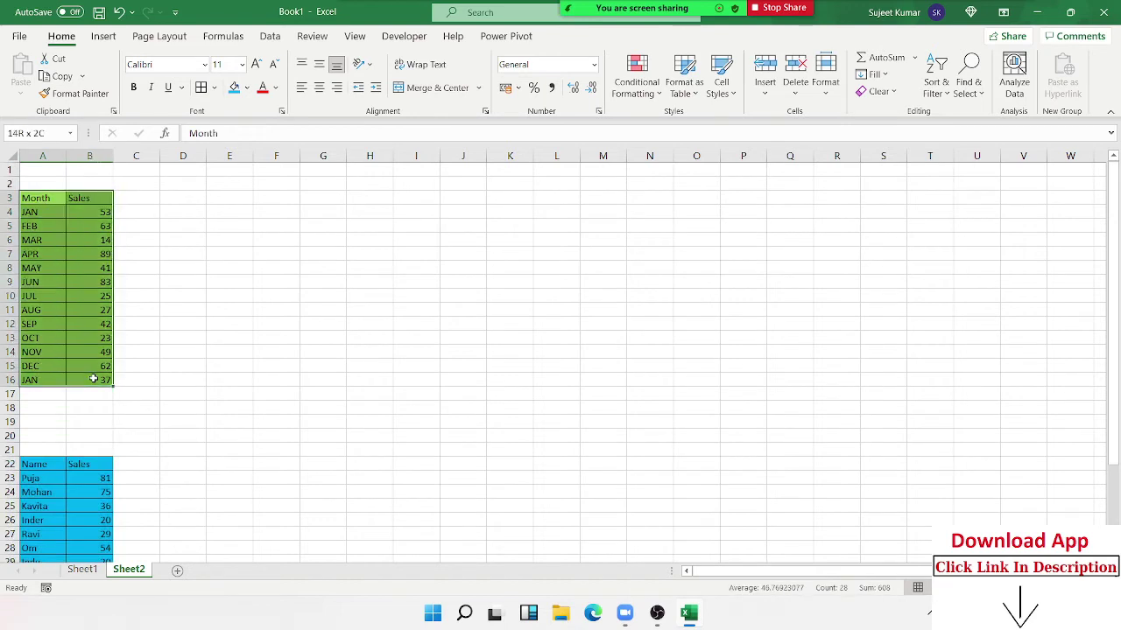
- Insert a clustered column chart of monthly sales and place it beside the table near C2
click(104, 36)
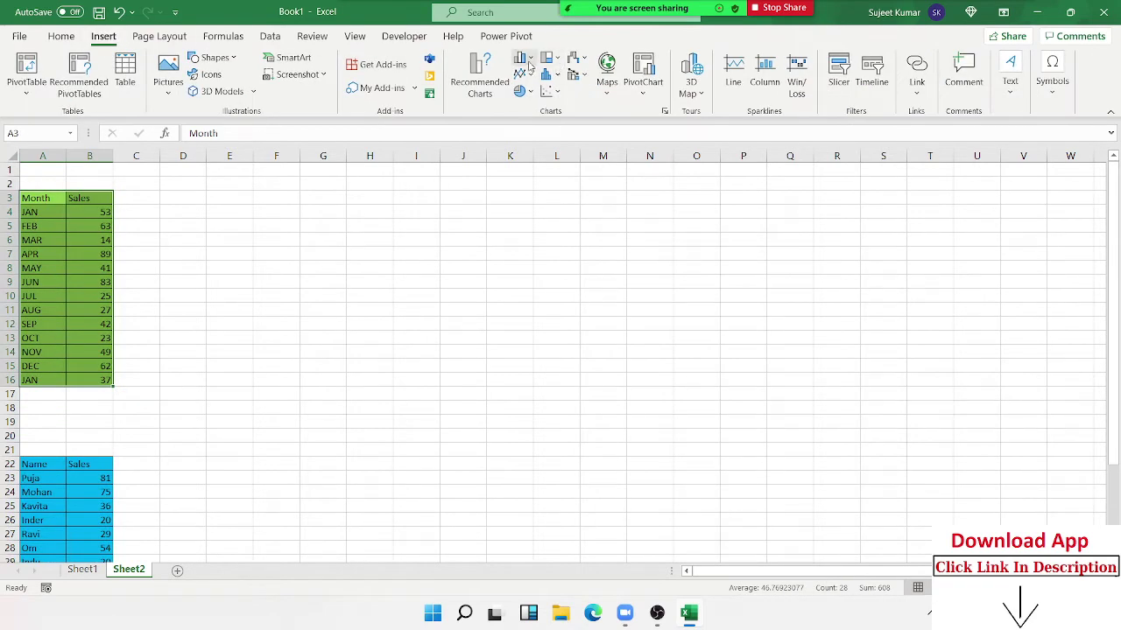
click(524, 59)
click(535, 110)
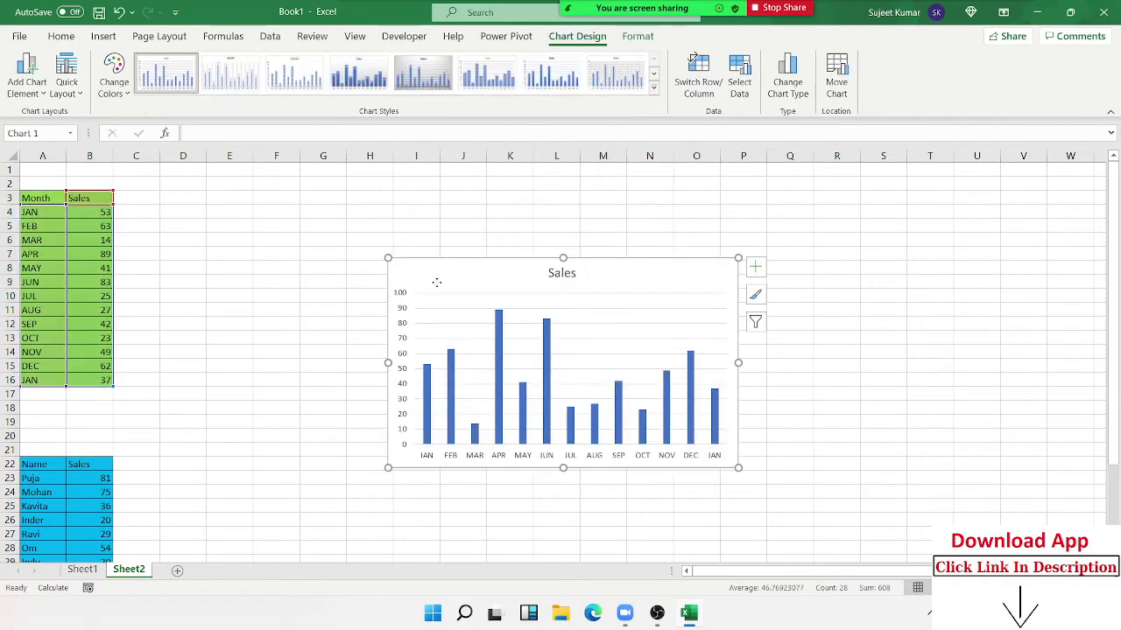
drag(437, 282, 163, 208)
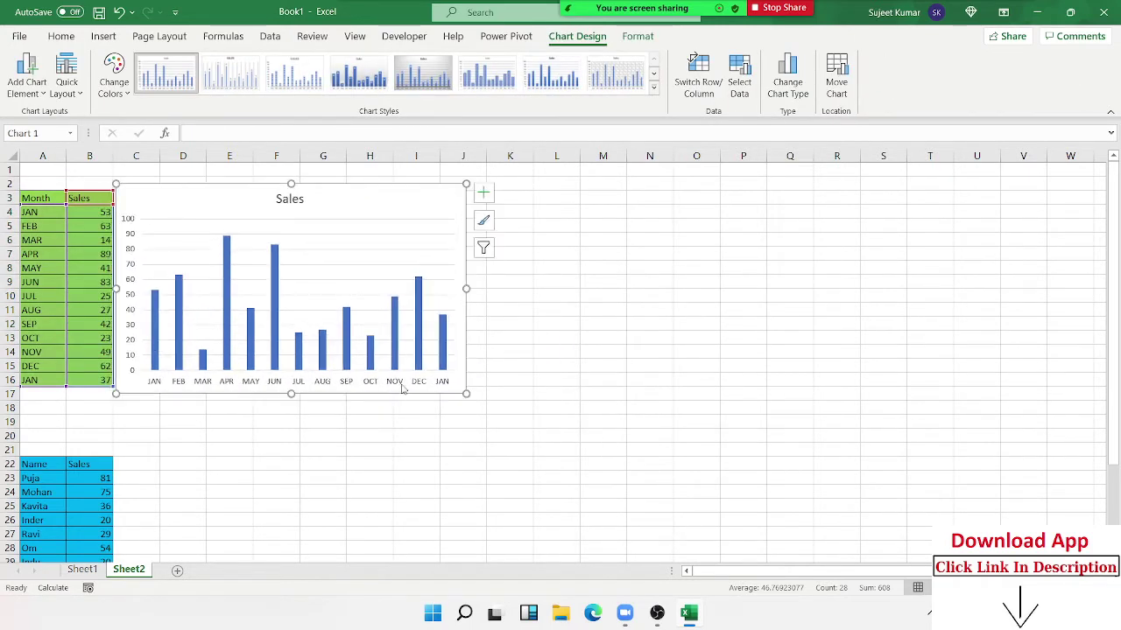
drag(468, 395, 470, 388)
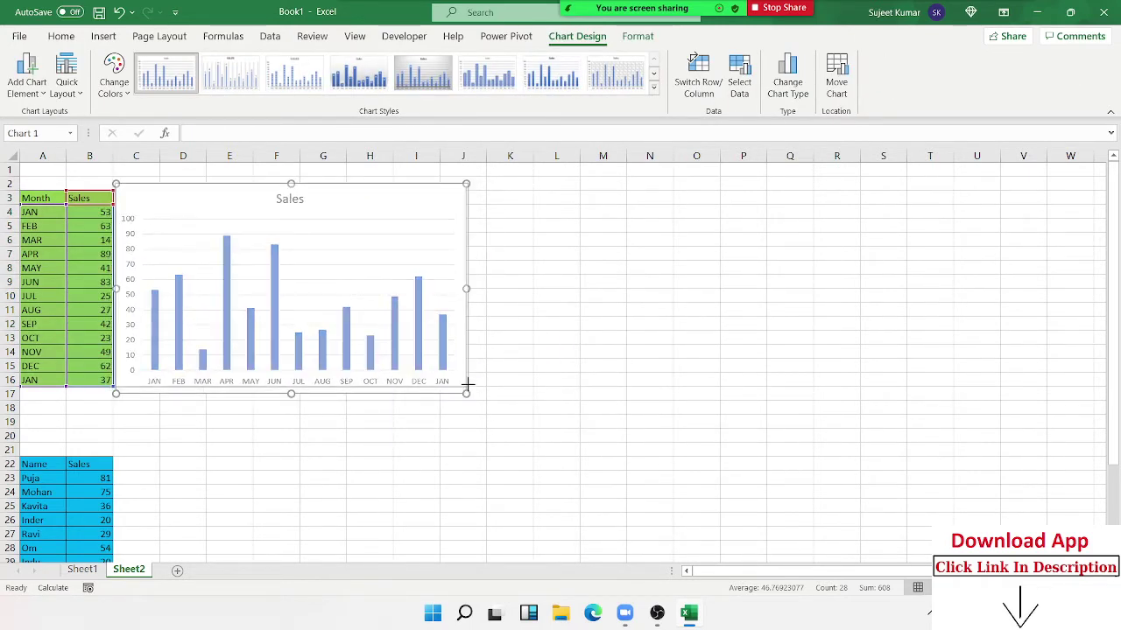
drag(115, 183, 142, 200)
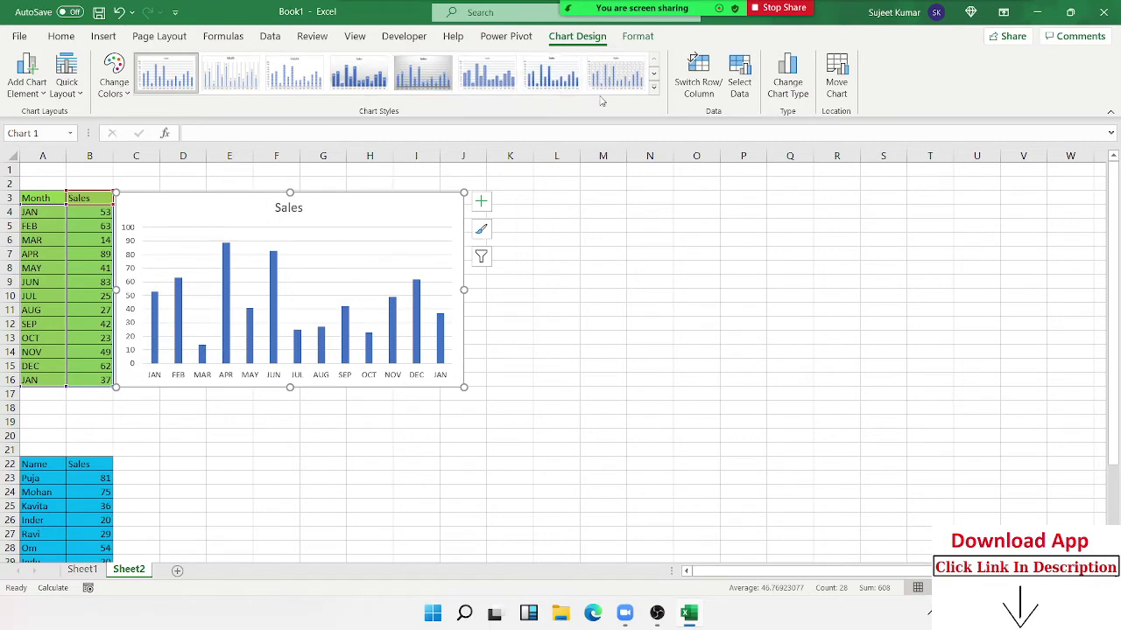
- Apply a dark chart style to the column chart
click(653, 86)
click(423, 72)
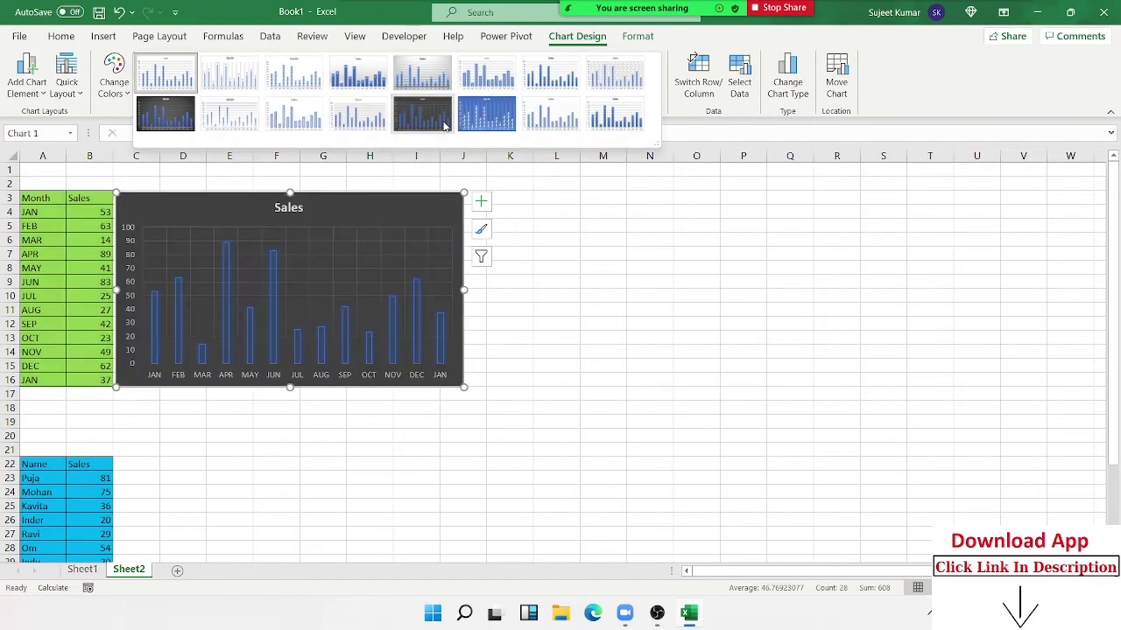
click(621, 296)
- Insert a 2-D line chart of sales by name from A22:B35 and move it beside the table
scroll(87, 413, down, 2)
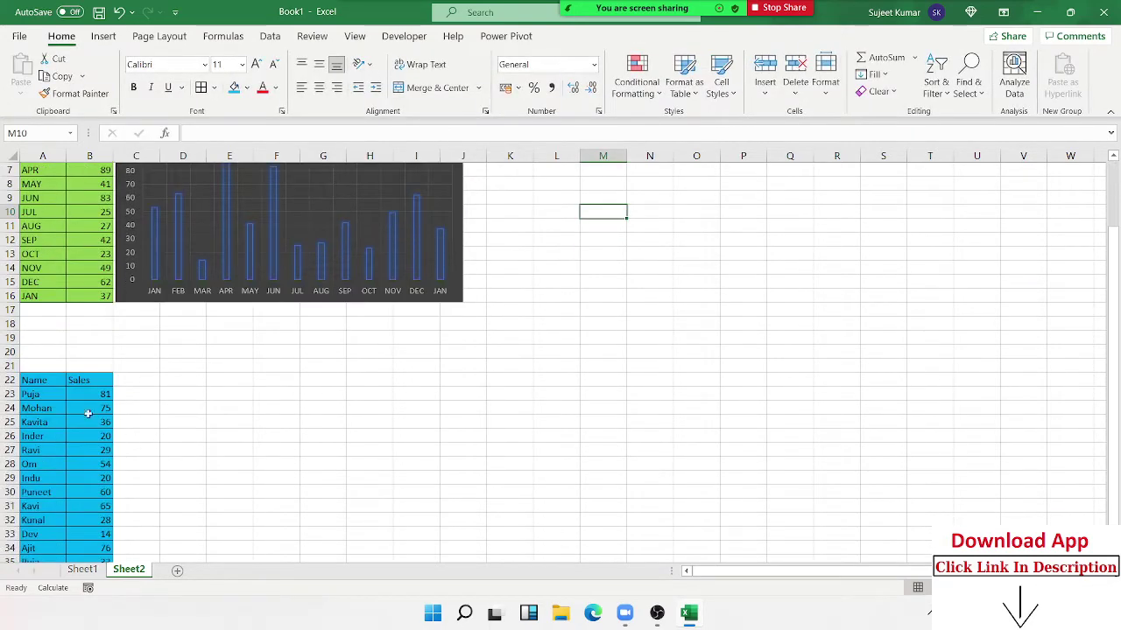
drag(36, 383, 92, 534)
scroll(348, 159, up, 1)
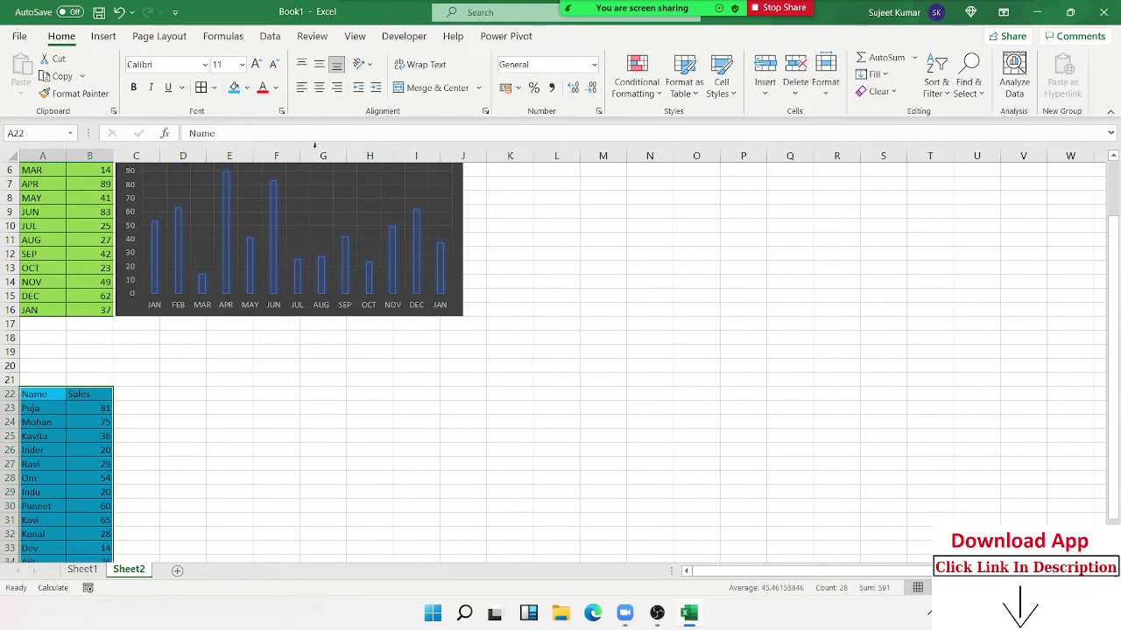
click(215, 89)
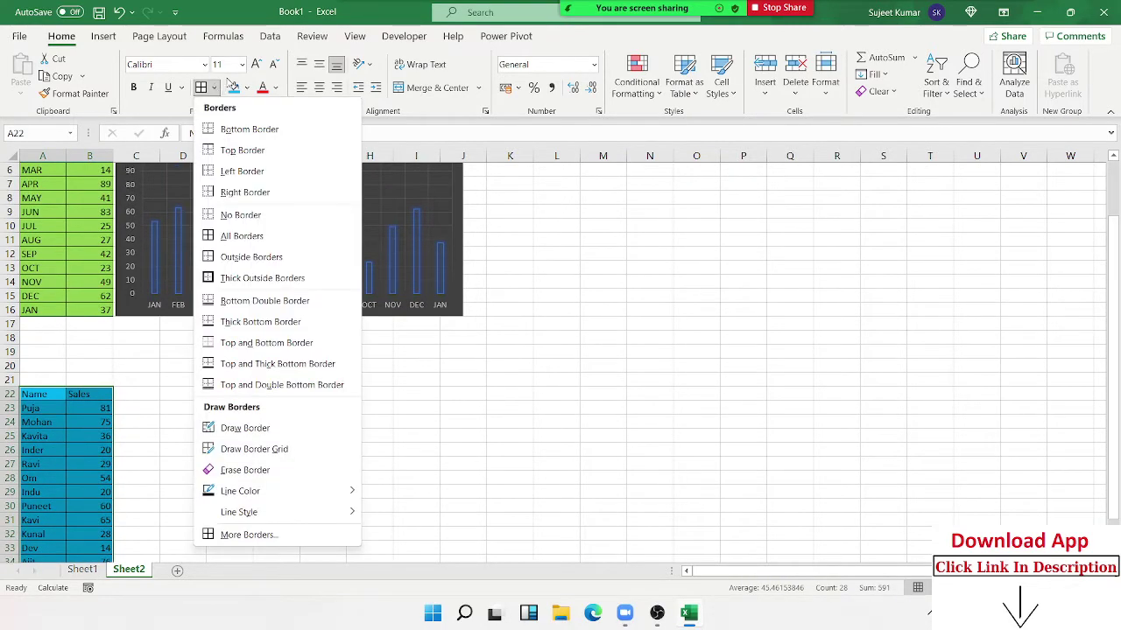
click(292, 85)
click(104, 36)
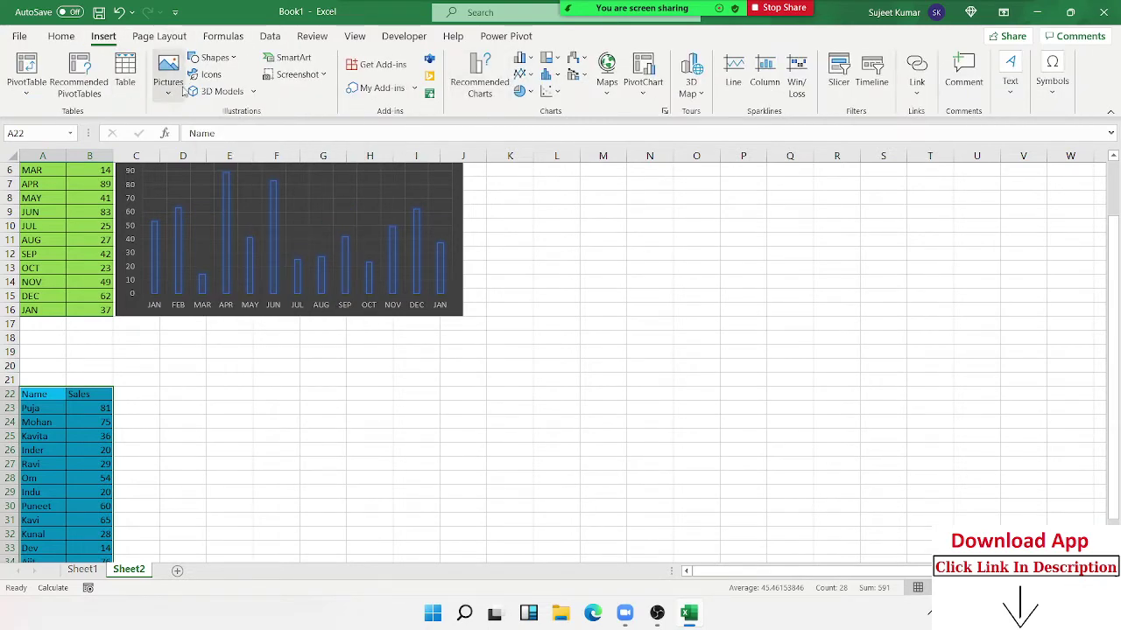
click(531, 77)
click(532, 125)
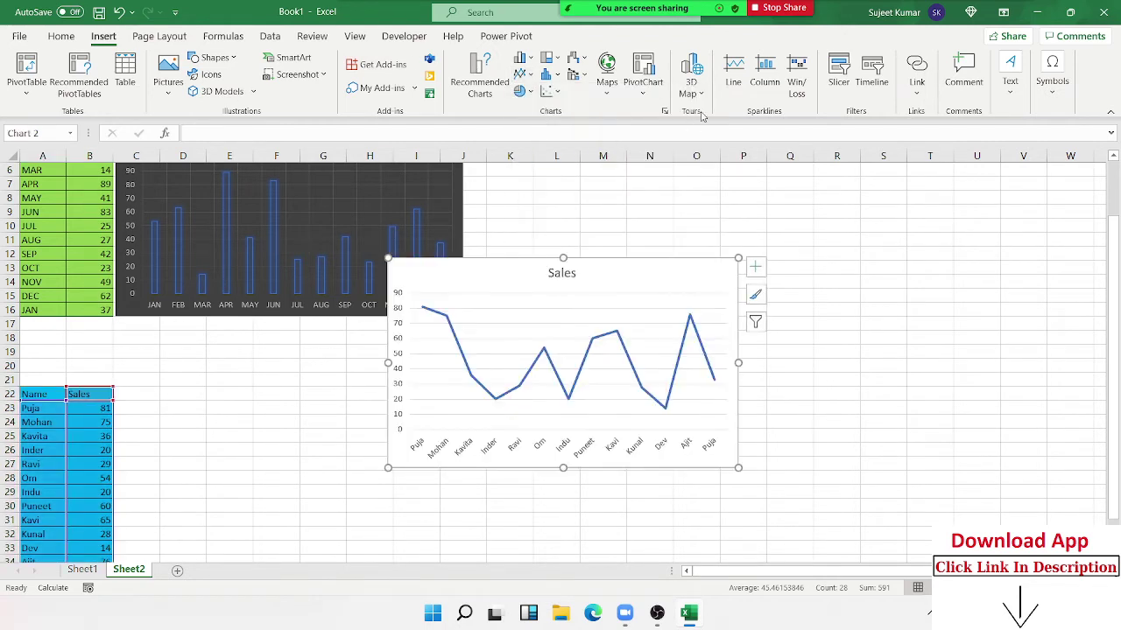
click(501, 39)
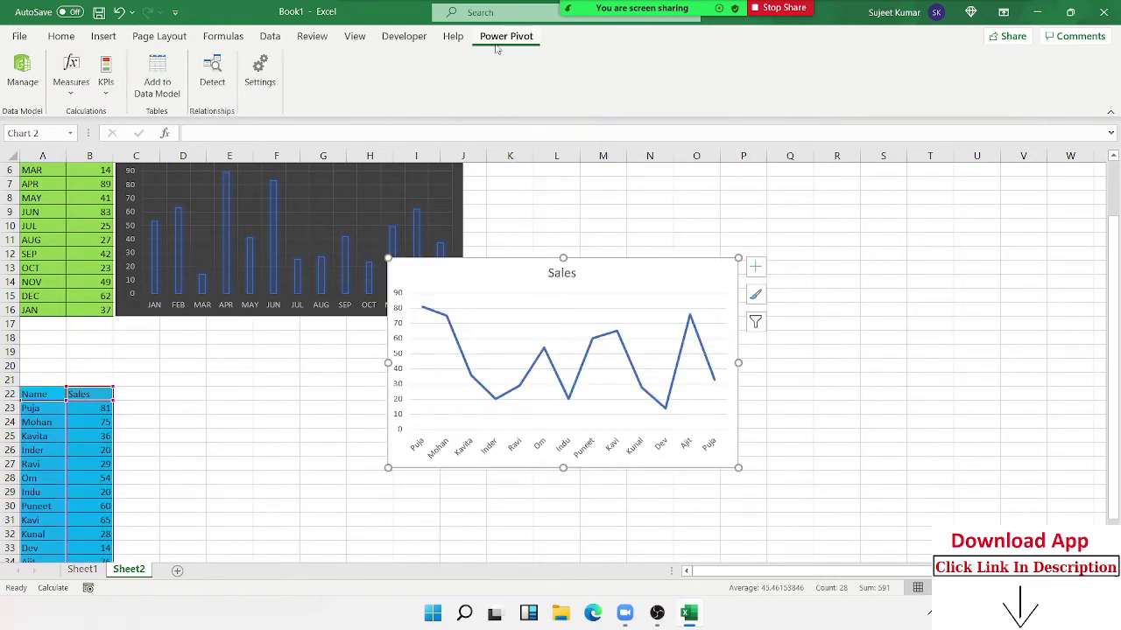
drag(484, 268, 214, 391)
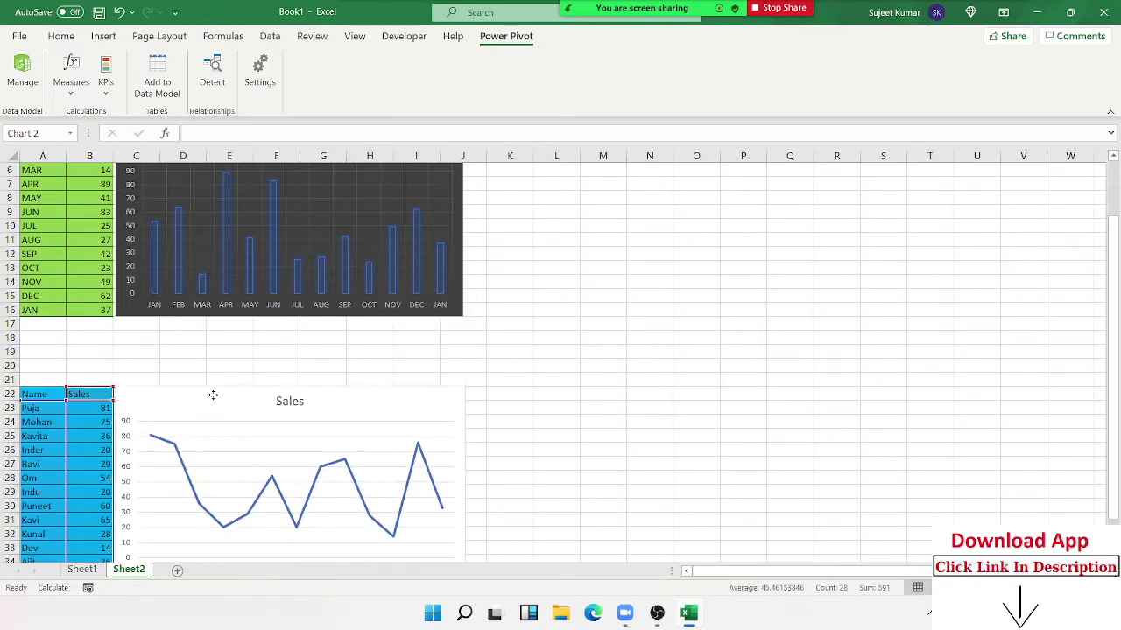
drag(215, 391, 229, 388)
- Shorten the line chart to match the table's rows 22–35
click(763, 338)
scroll(765, 344, down, 2)
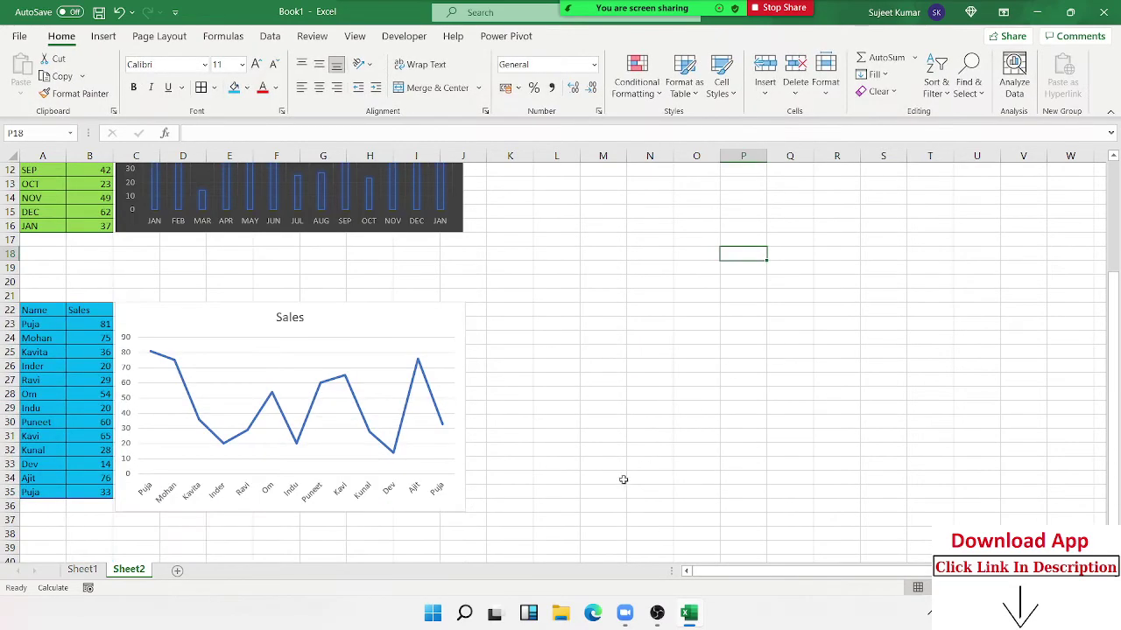
click(462, 511)
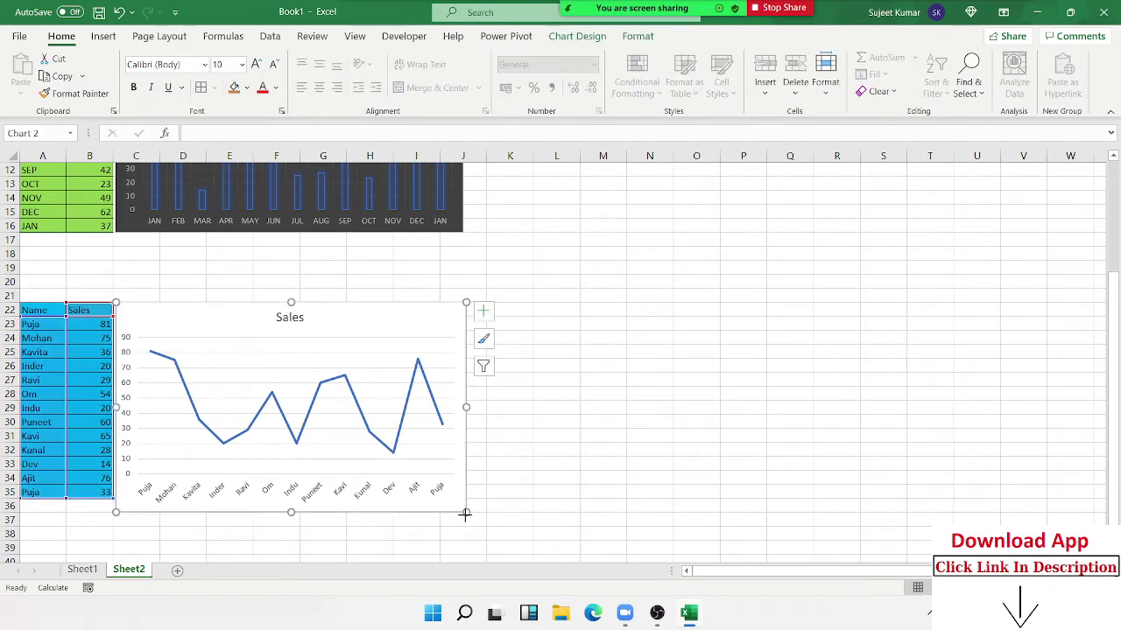
drag(465, 514, 467, 497)
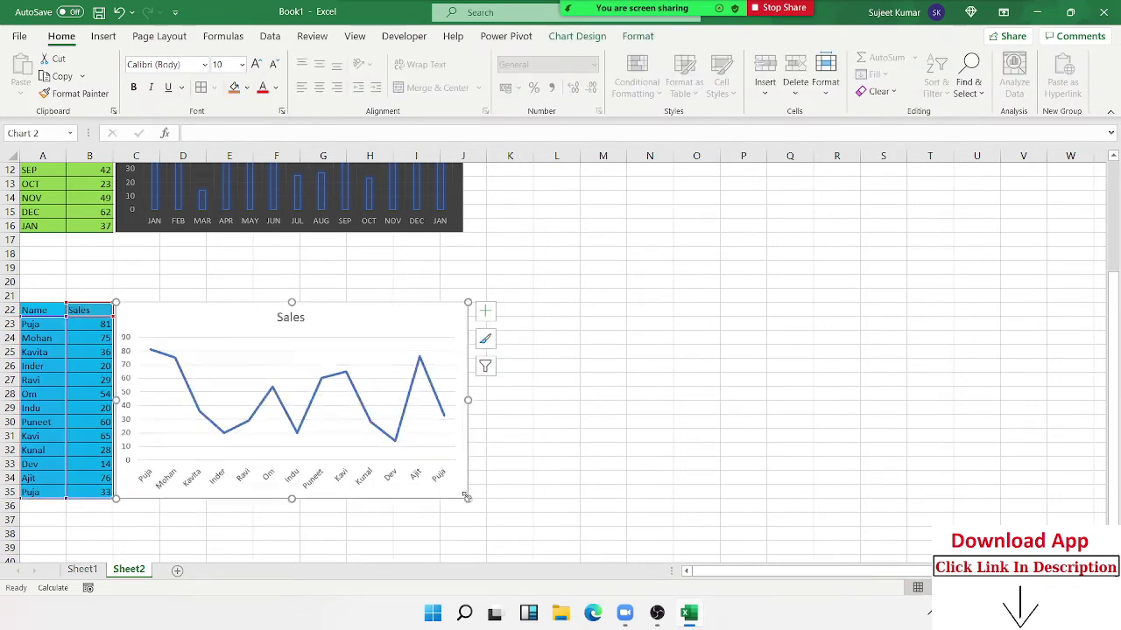
click(553, 435)
scroll(553, 432, up, 1)
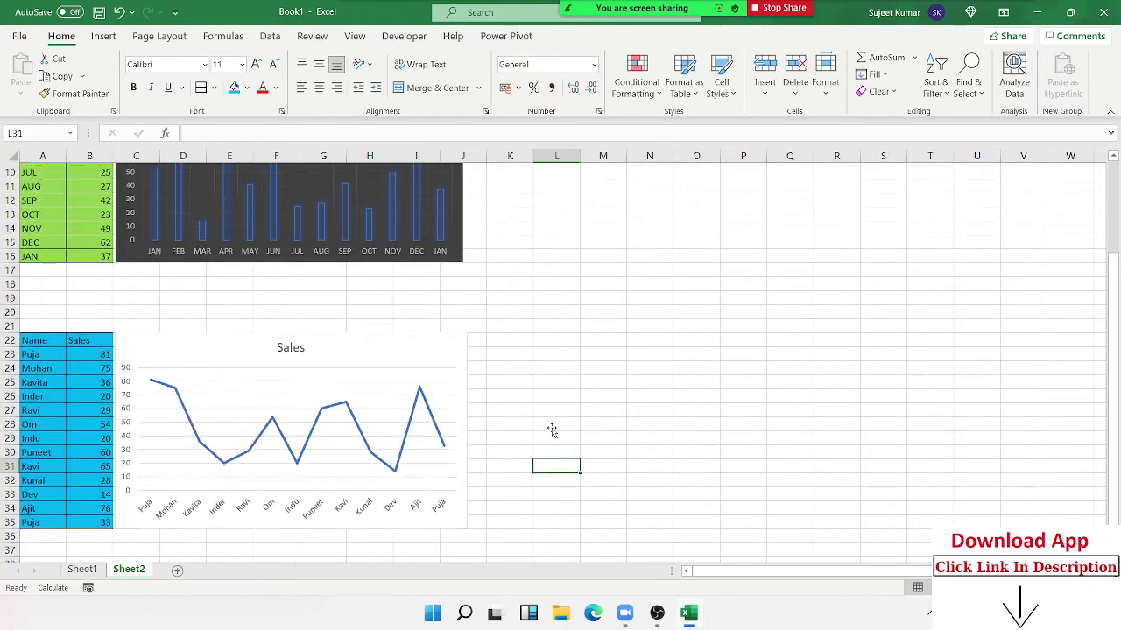
scroll(549, 426, up, 3)
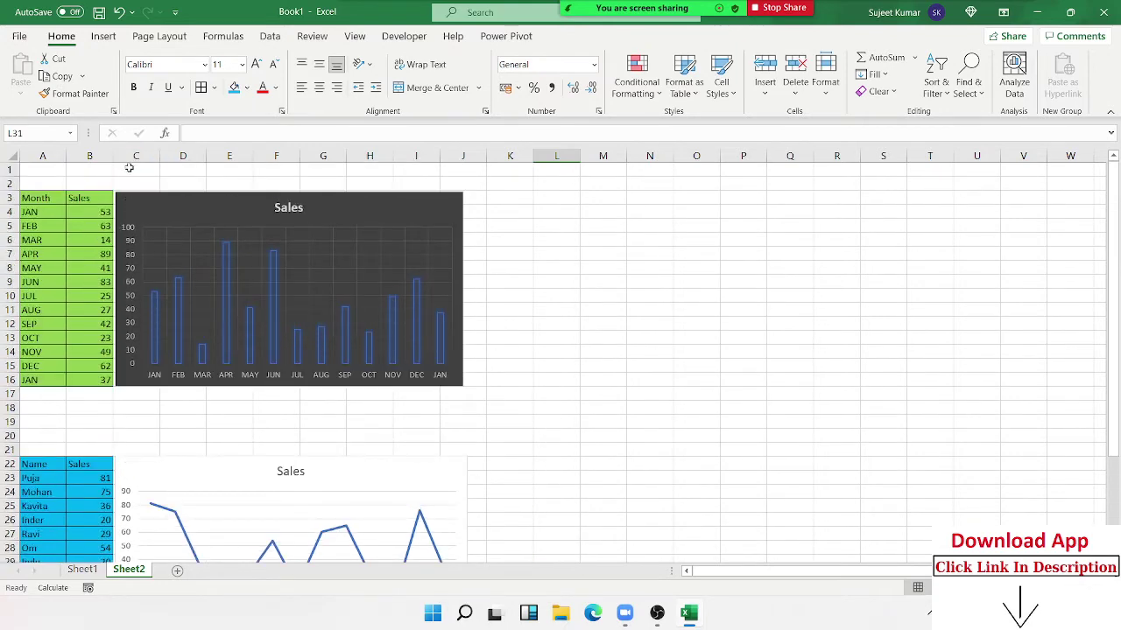
- Merge and center C1:I2 with a black fill and white font colour
mouse_move(127, 170)
mouse_down()
mouse_move(421, 177)
mouse_move(422, 187)
mouse_up()
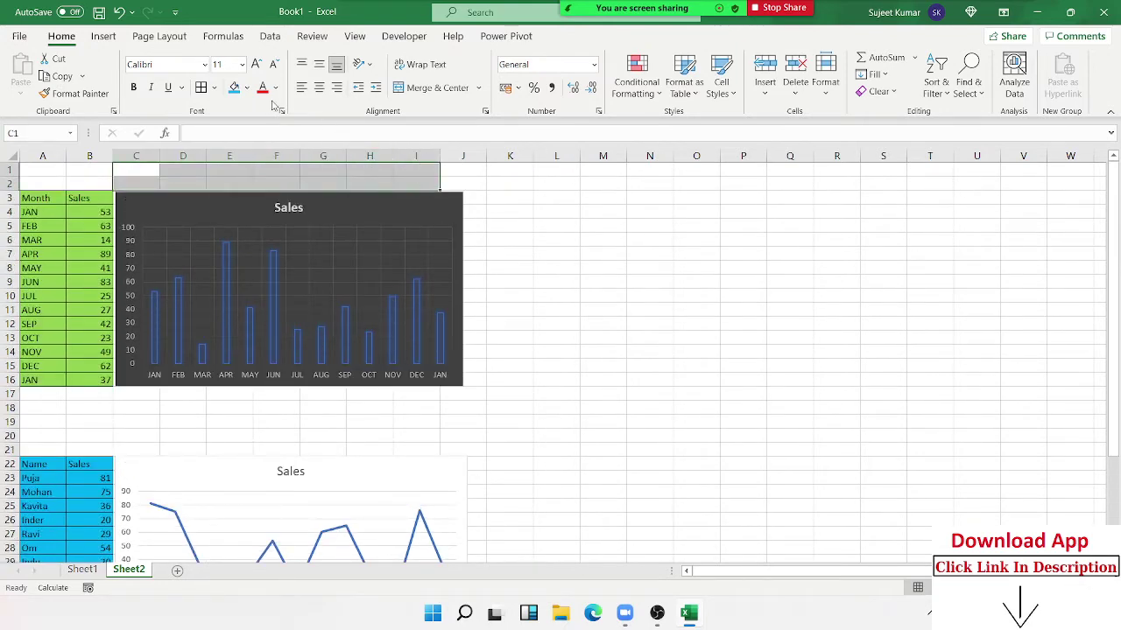
click(434, 88)
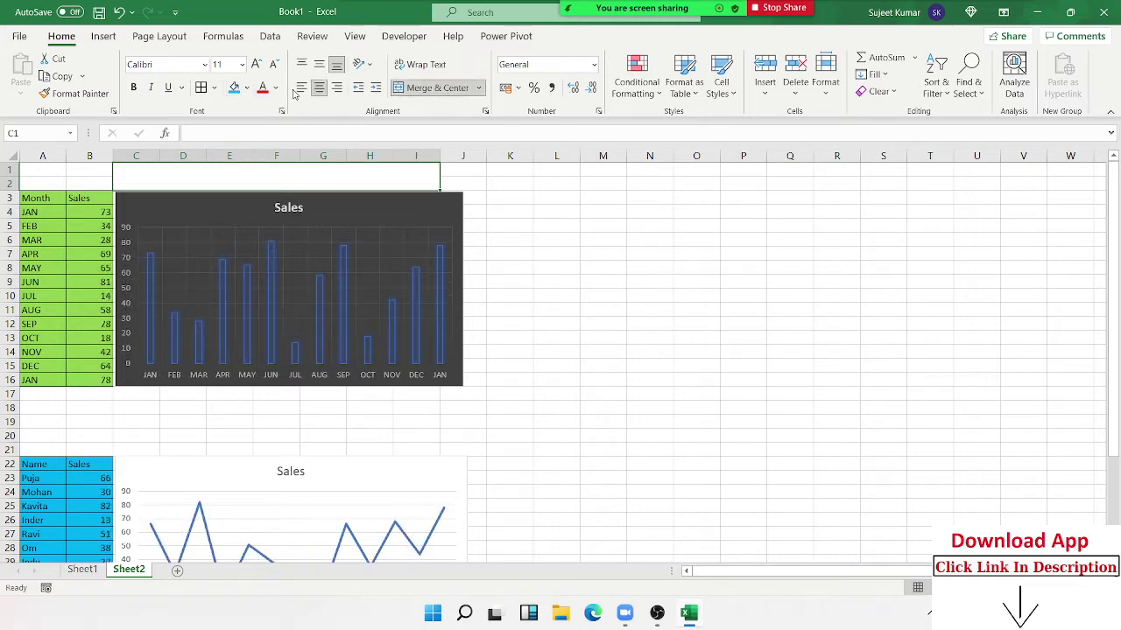
click(247, 87)
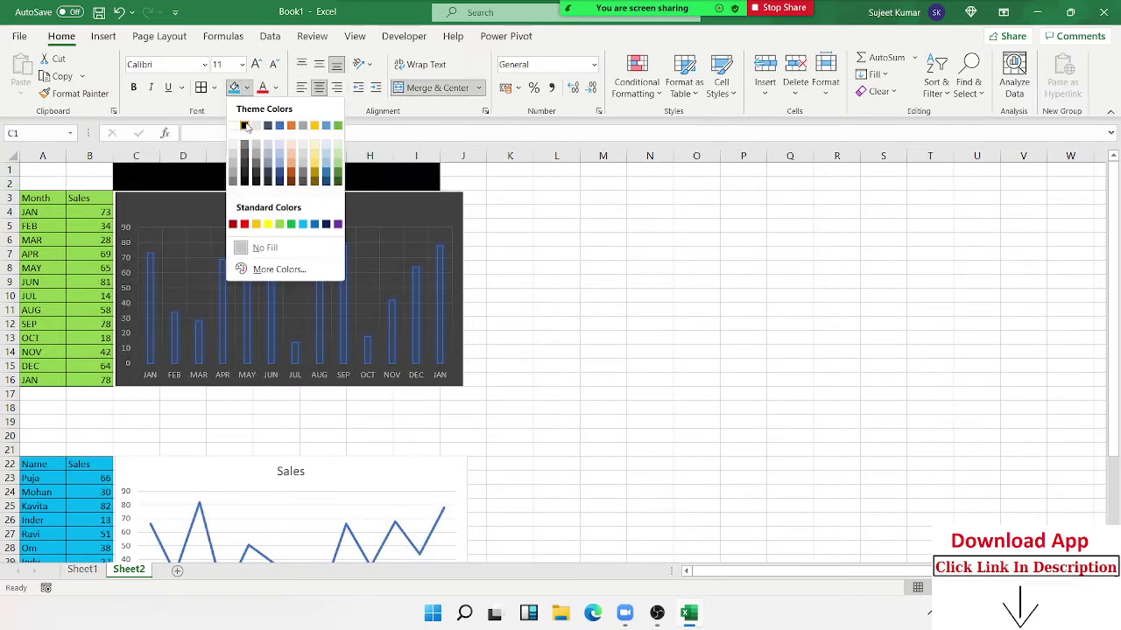
click(244, 125)
click(273, 91)
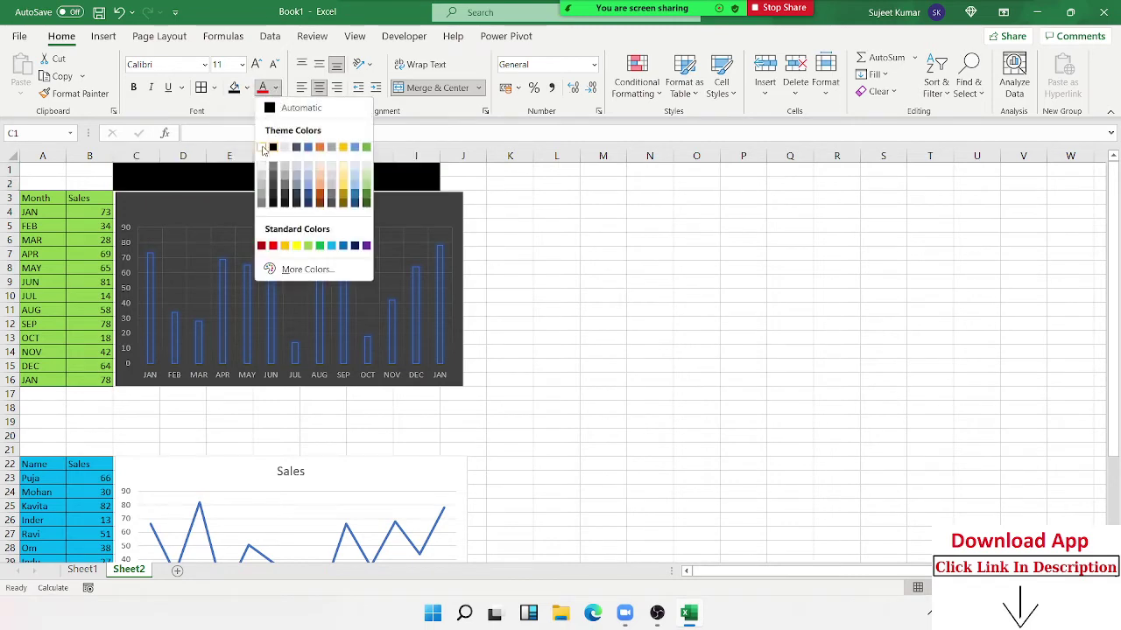
click(261, 148)
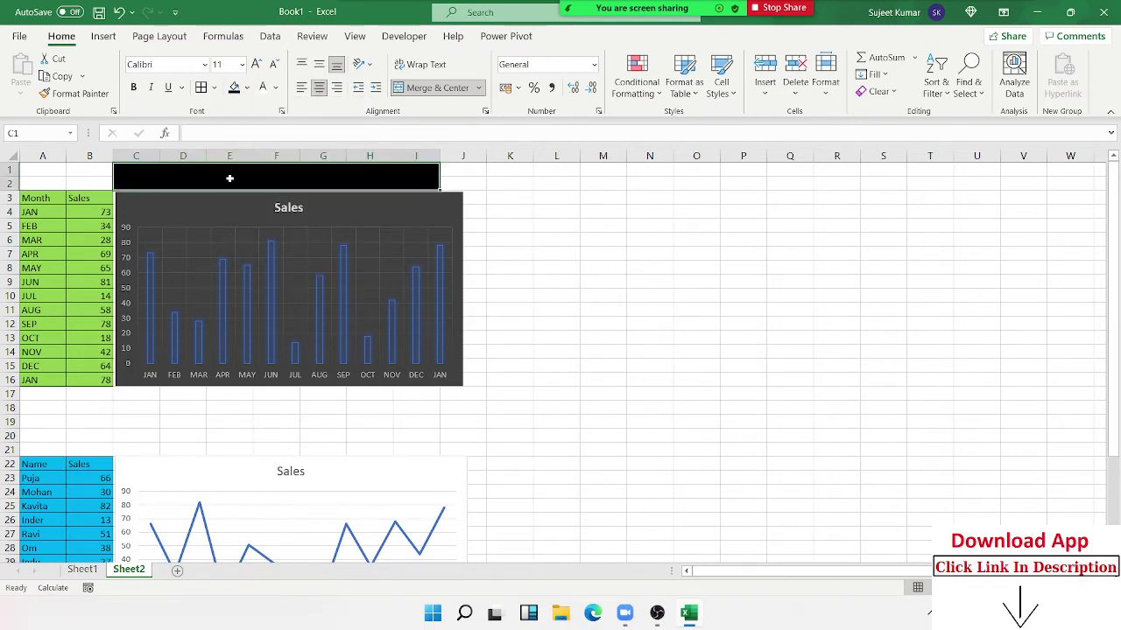
- Enter the title 'Monthly Sales Summary - 2021' and enlarge it to 22 pt
text(Monthly s)
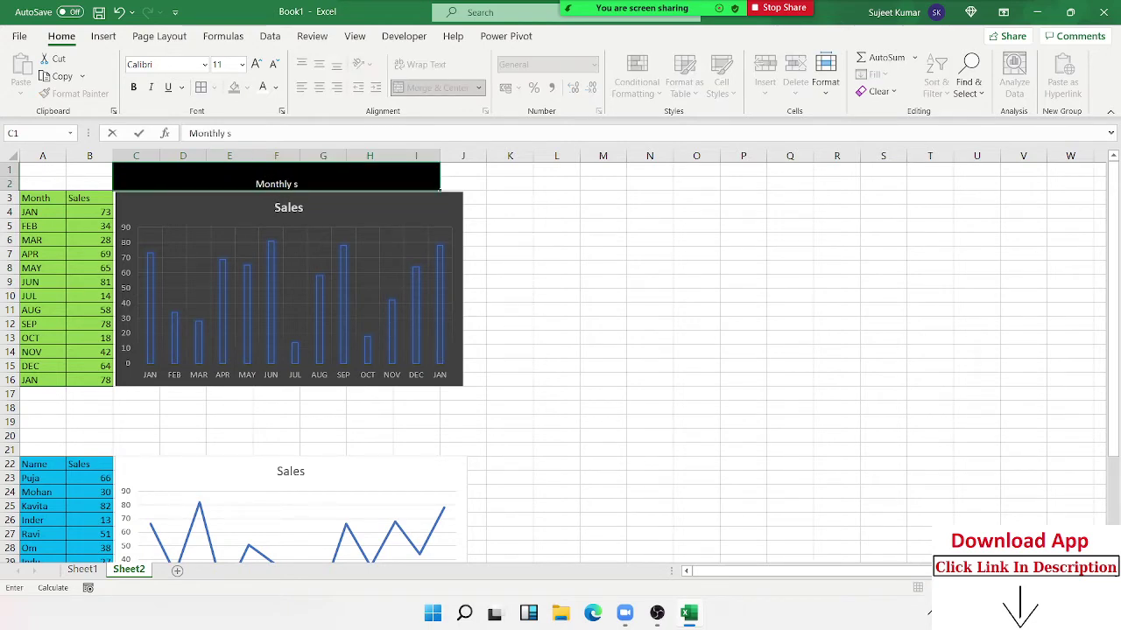
key(BackSpace)
text(Sal)
text(es Su)
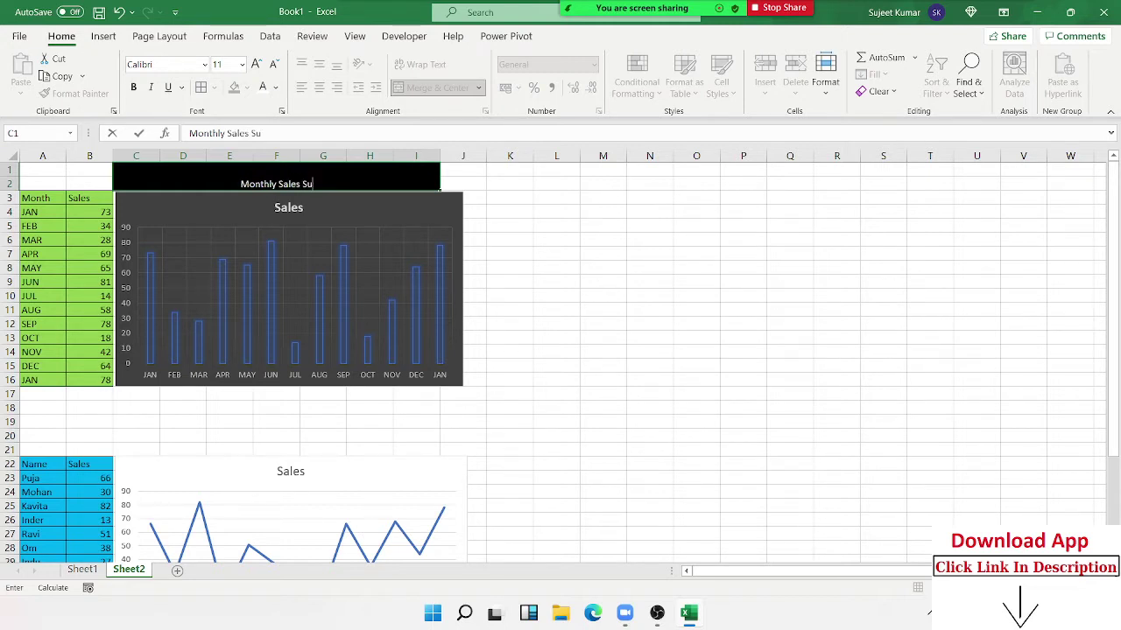
text(mmary)
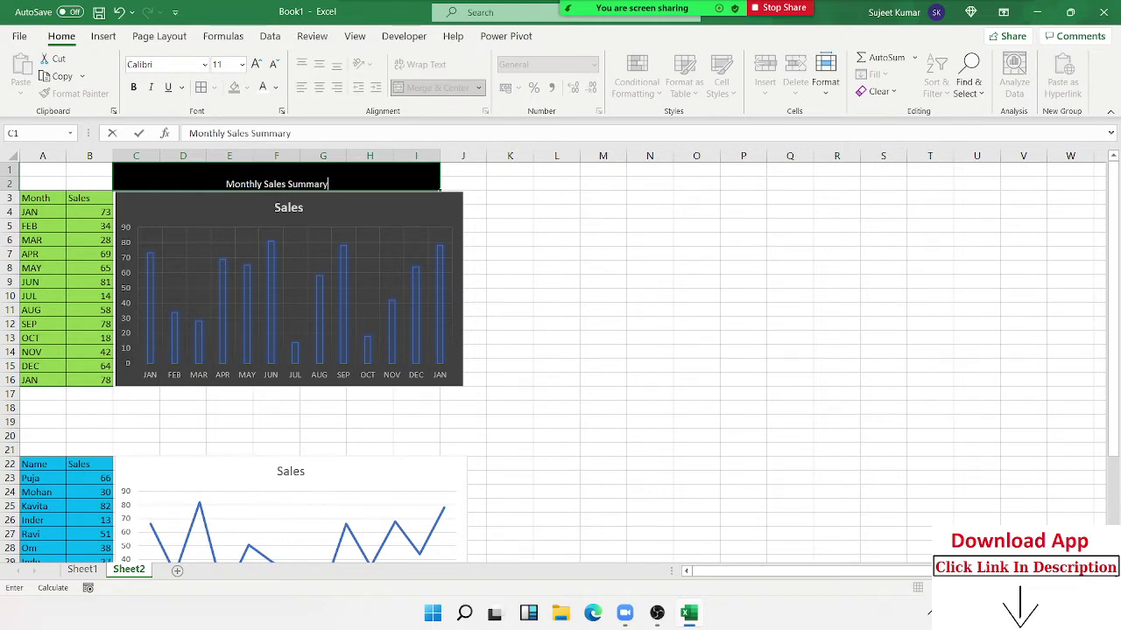
text( - 2021)
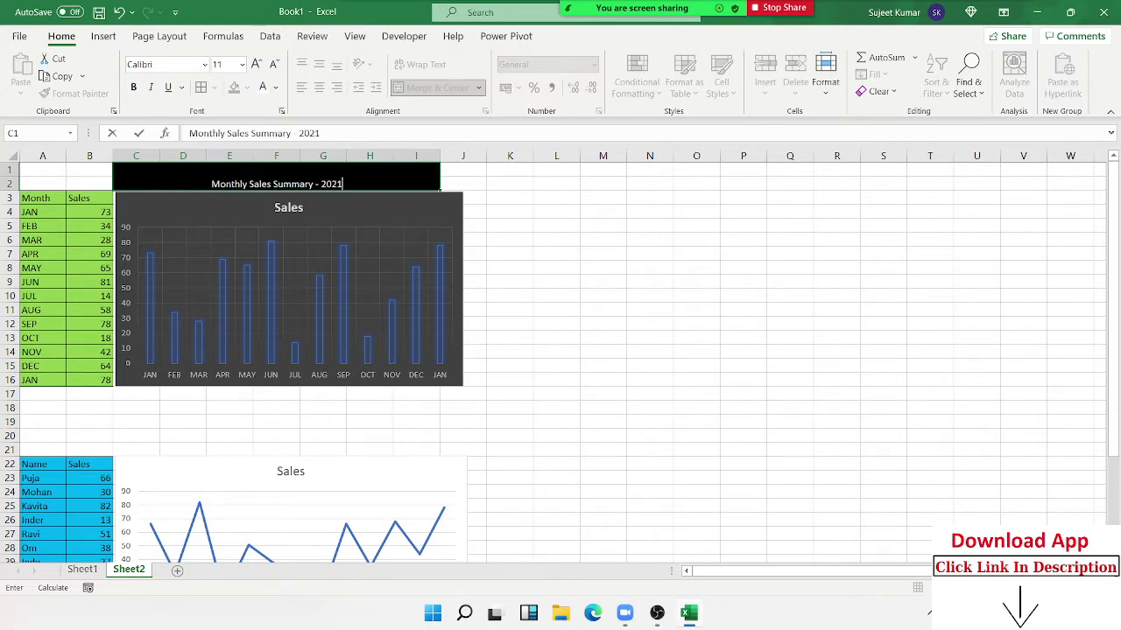
click(229, 179)
key(Return)
click(229, 180)
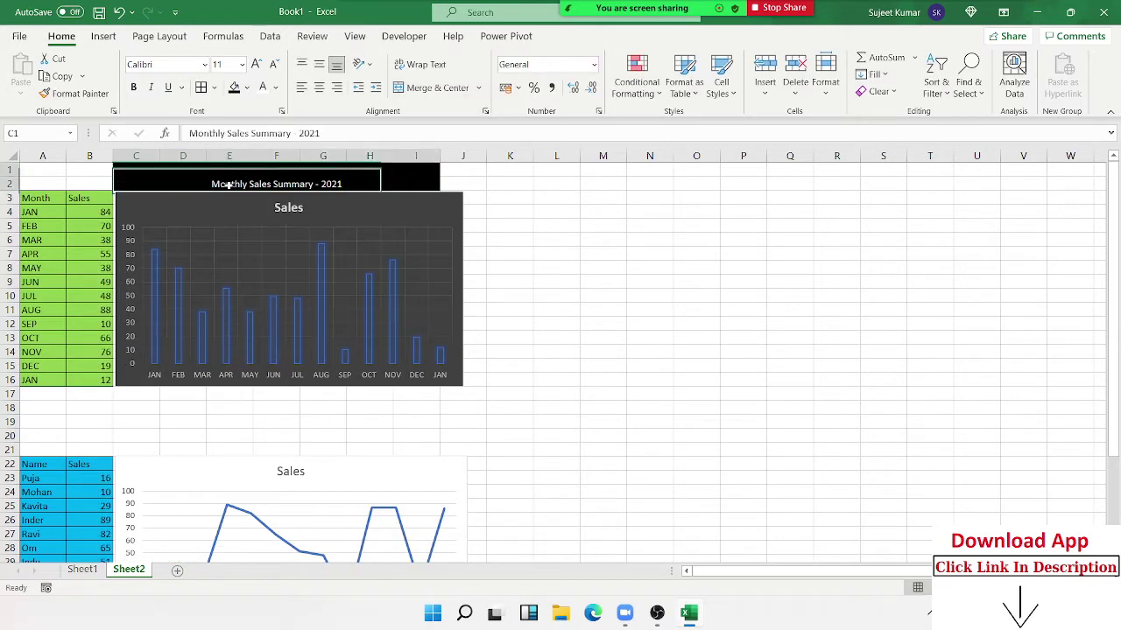
click(257, 66)
click(256, 67)
click(257, 67)
click(256, 66)
click(257, 66)
click(256, 67)
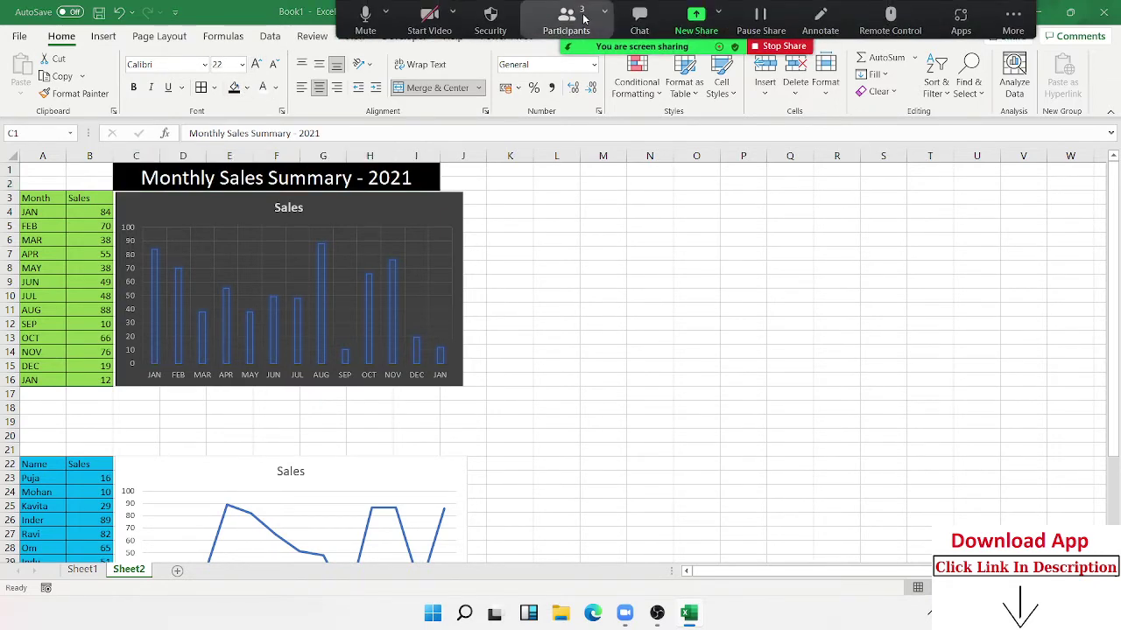
- In Zoom's Participants panel, allow a participant to record local files, then close the panel
click(566, 17)
click(668, 234)
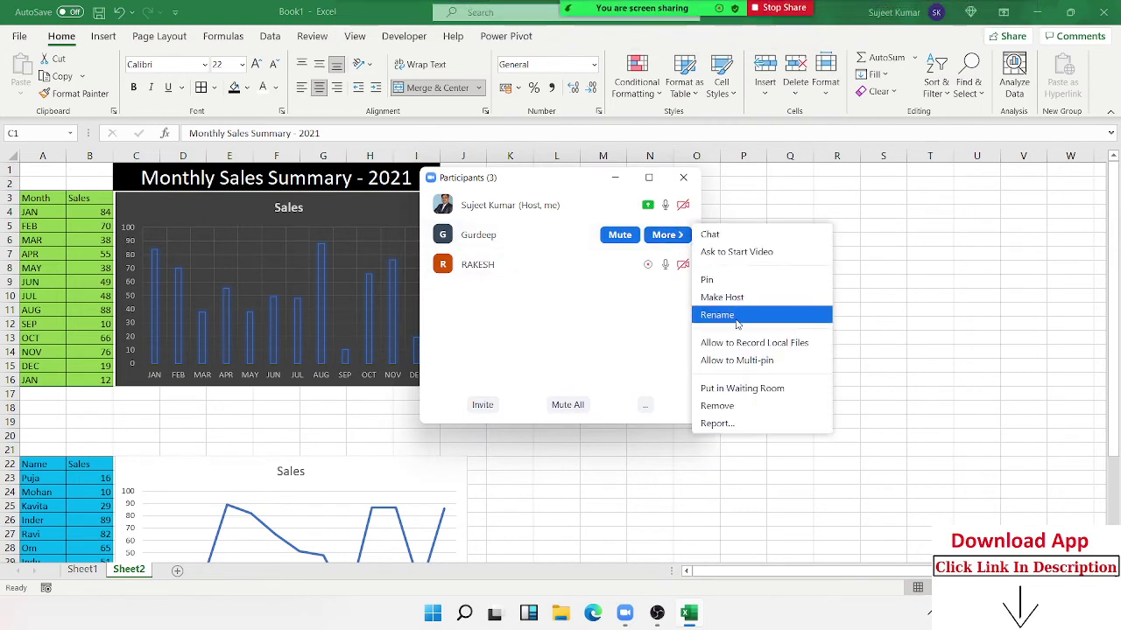
click(734, 344)
click(683, 178)
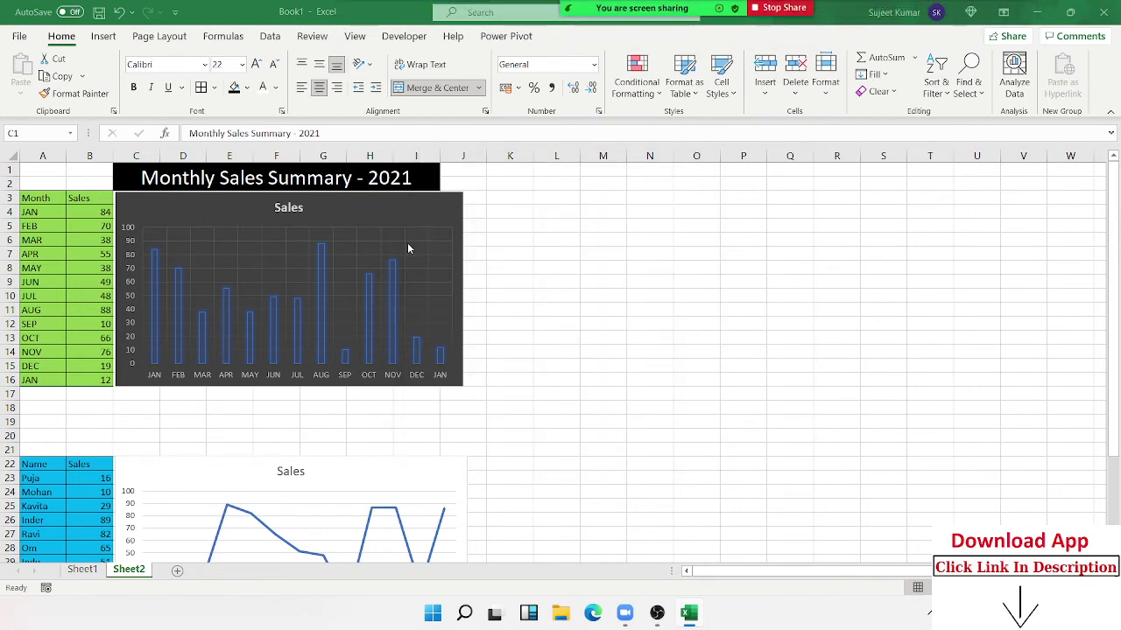
click(349, 176)
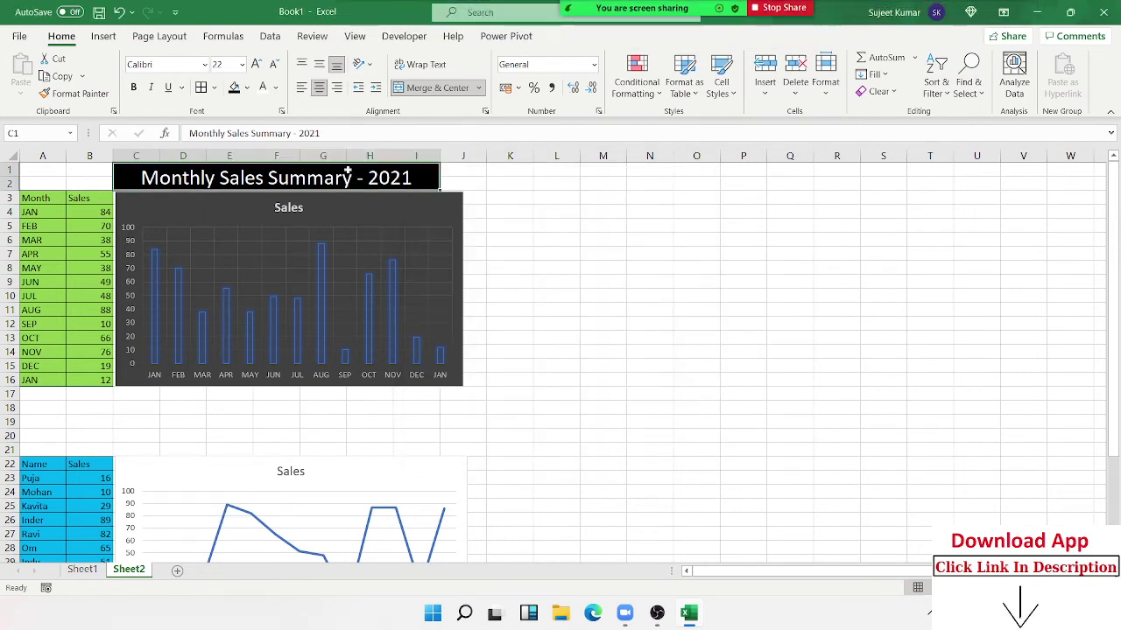
- Copy the title to C20 and change it to 'SO Sales Summary - 2021'
key(ctrl+c)
scroll(278, 275, down, 2)
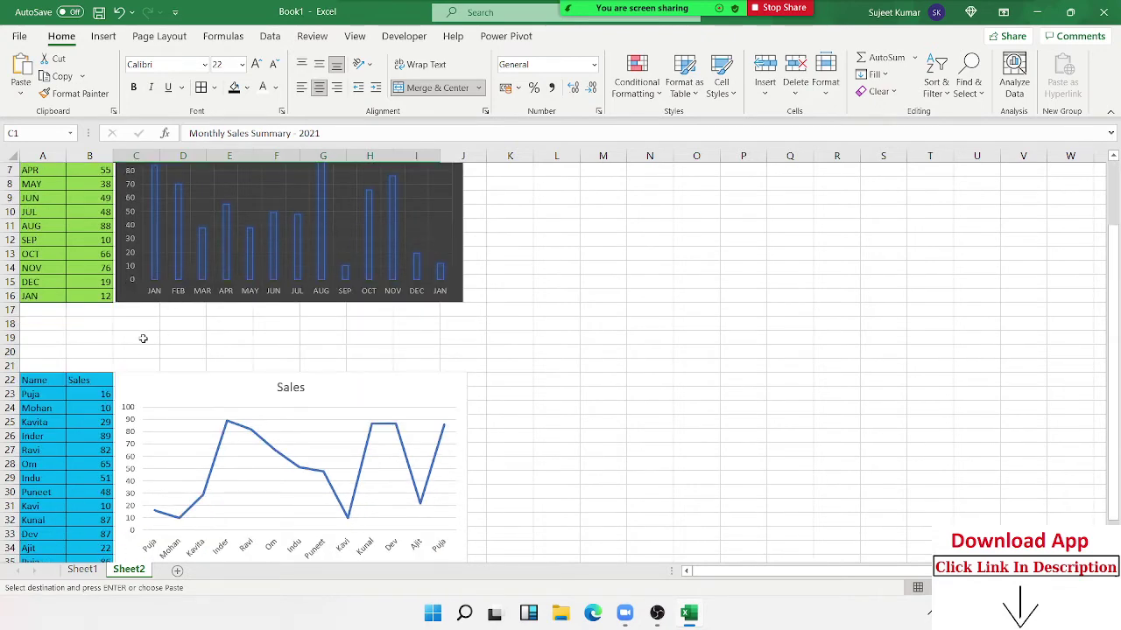
click(139, 351)
key(ctrl+v)
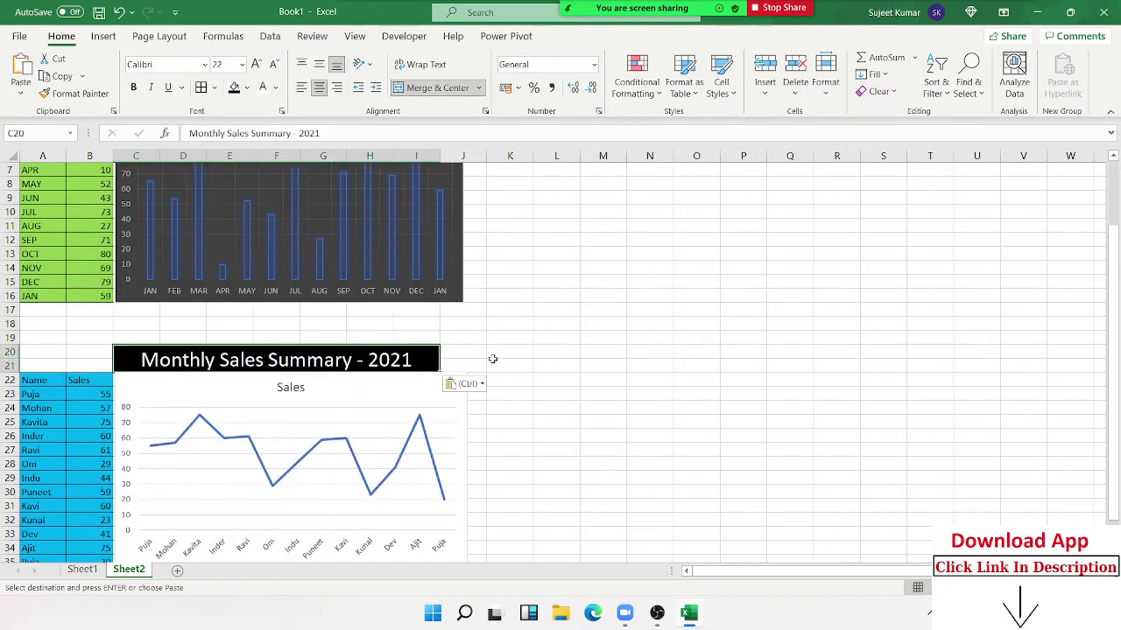
double_click(214, 360)
drag(214, 360, 141, 360)
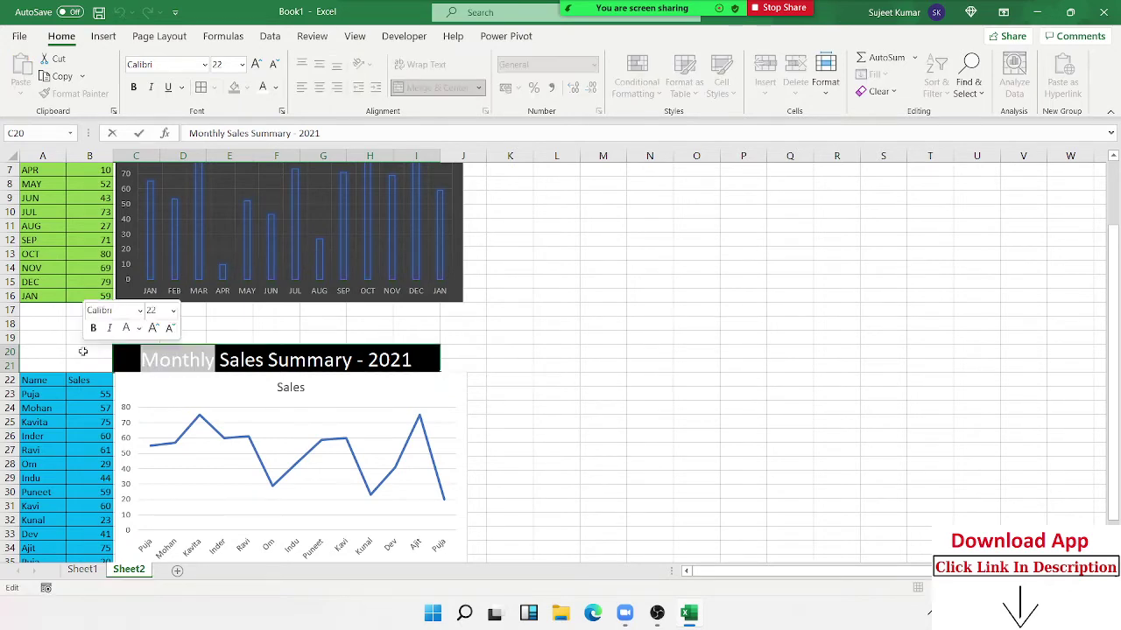
text(SO)
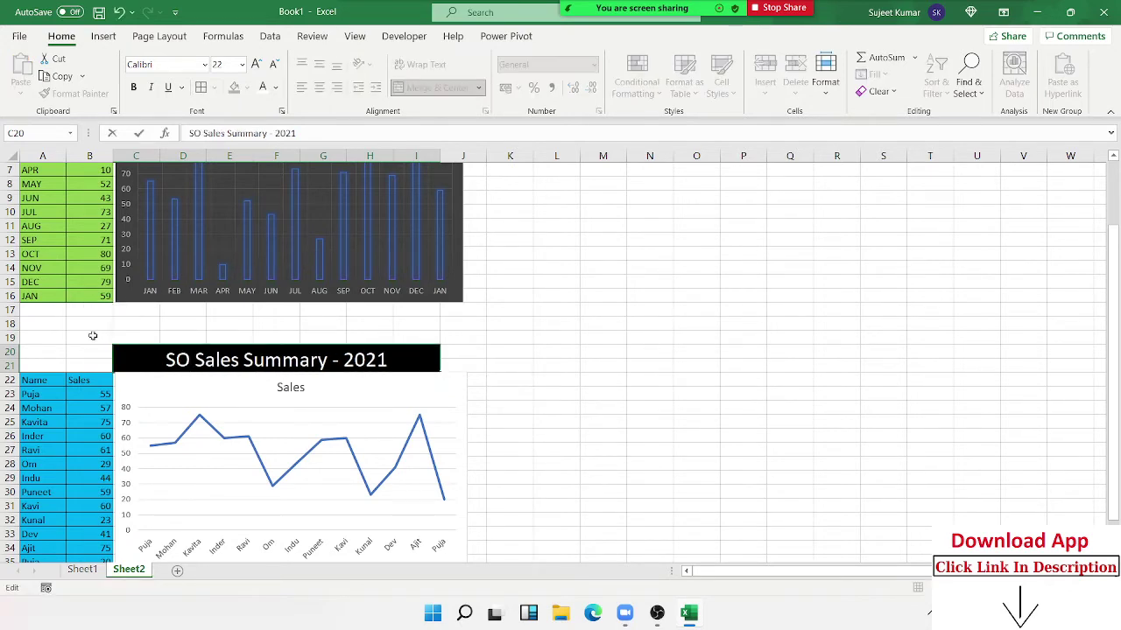
click(578, 348)
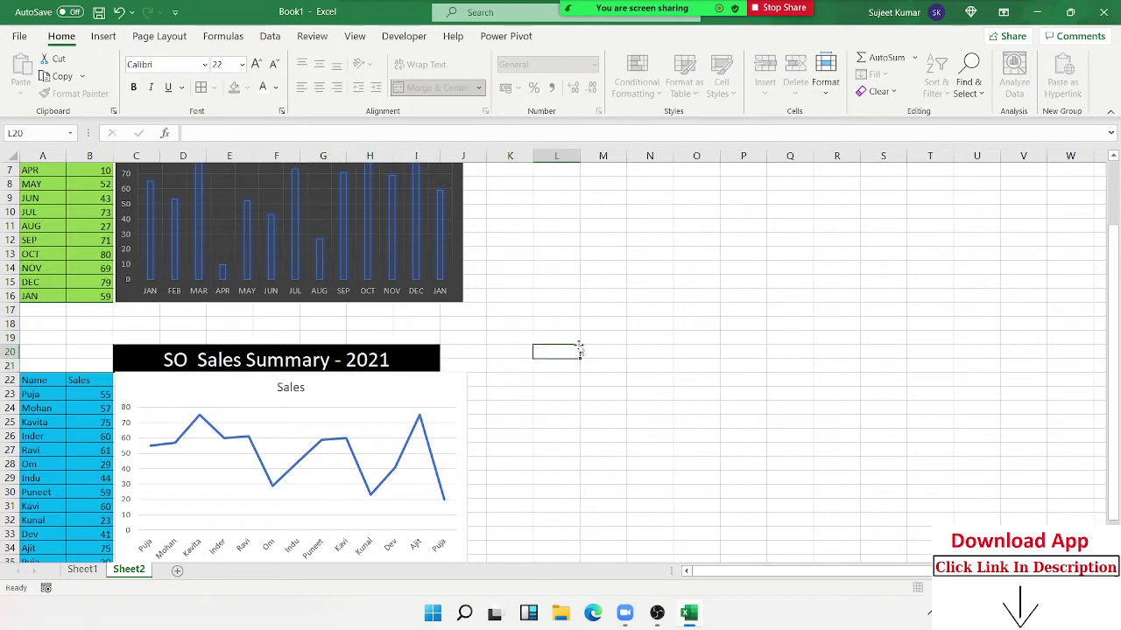
- Give the SO Sales Summary title a dark blue-grey fill
click(350, 349)
click(249, 88)
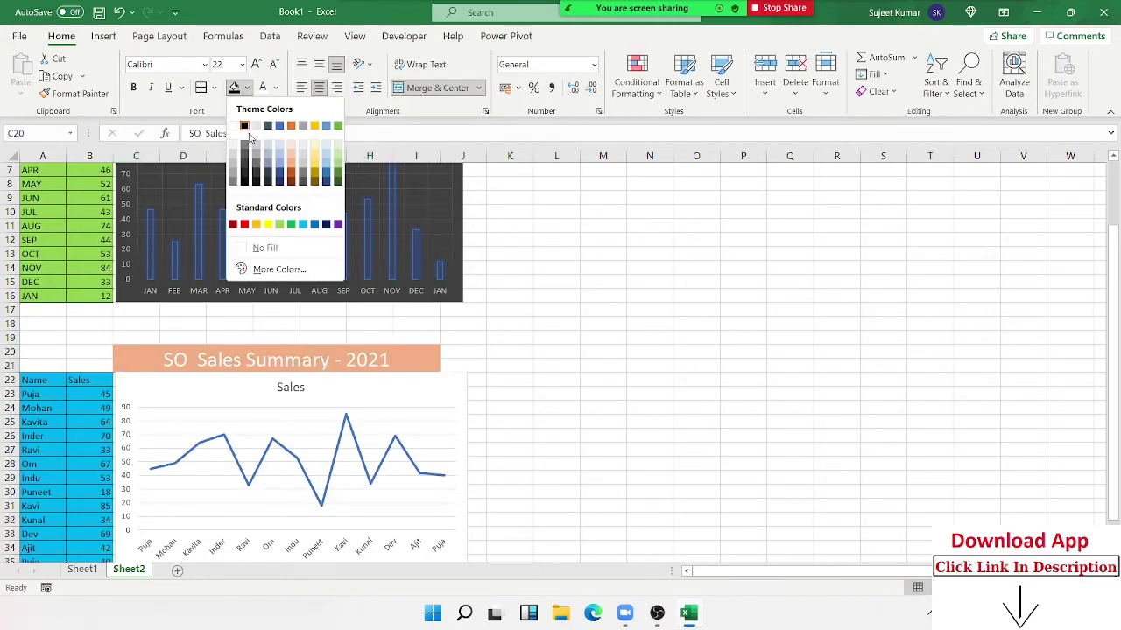
click(269, 127)
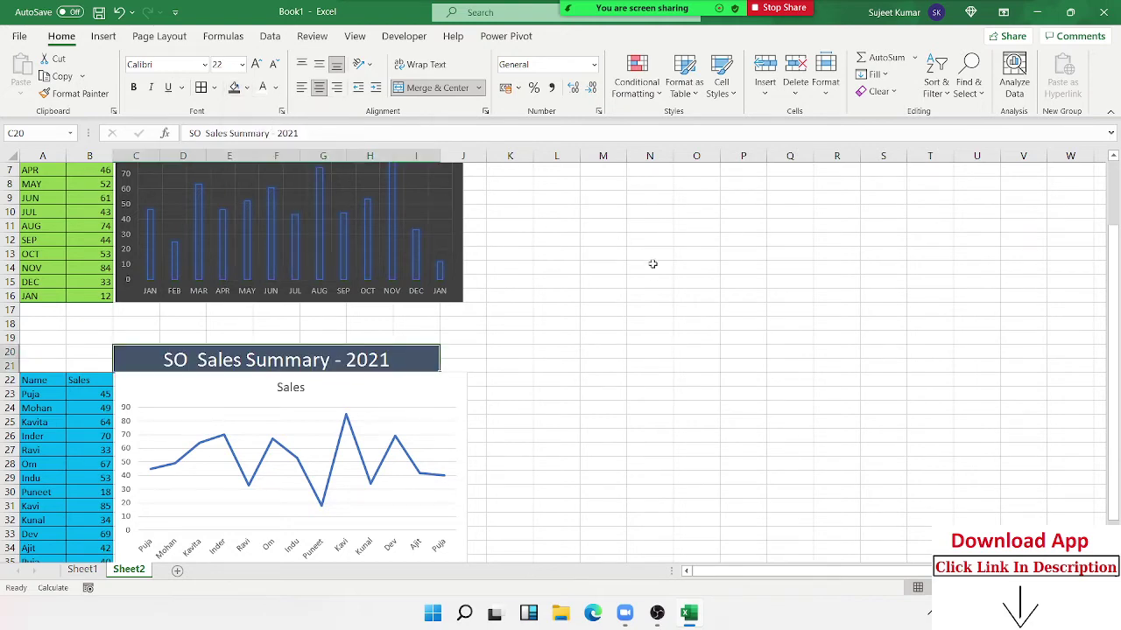
- Paste the Sales column B1:B36 back over itself as plain values
scroll(102, 544, down, 3)
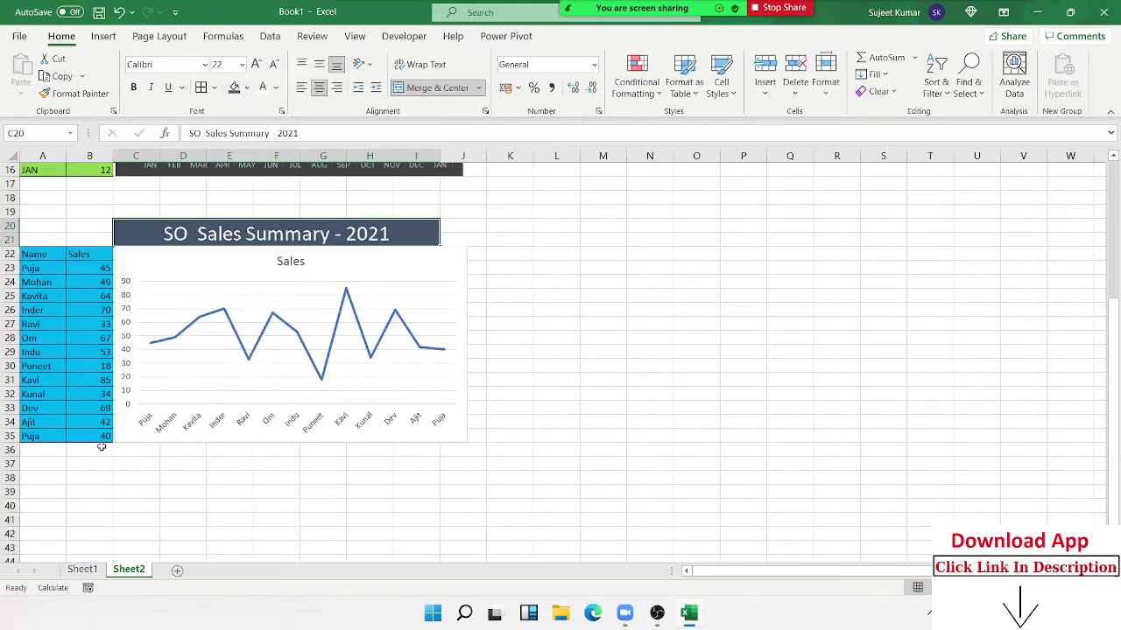
drag(102, 447, 94, 118)
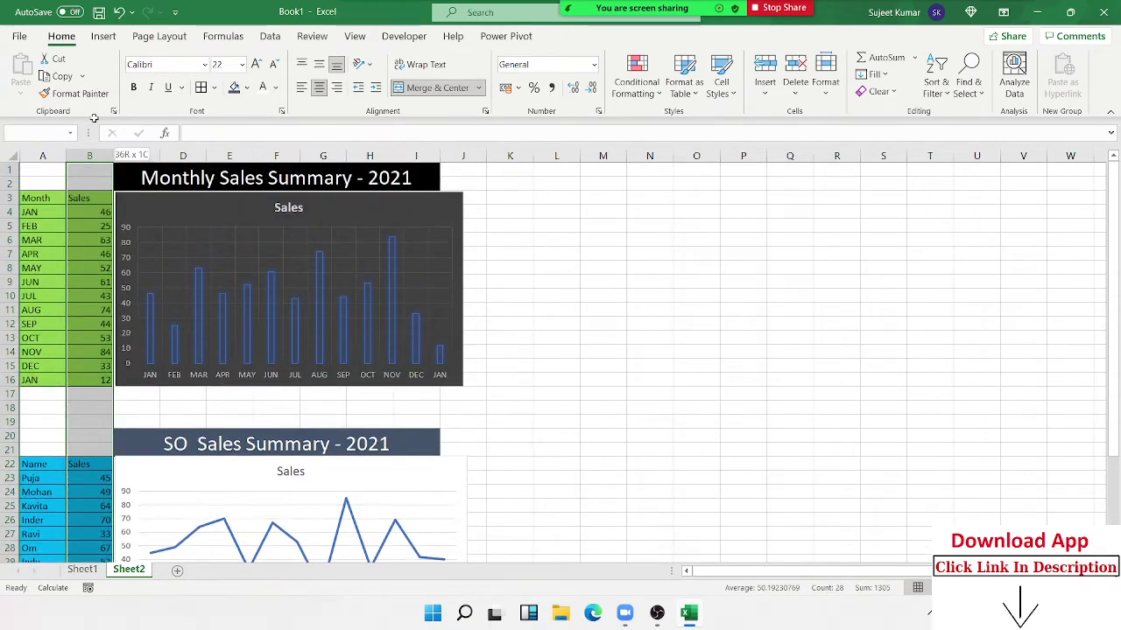
key(ctrl+c)
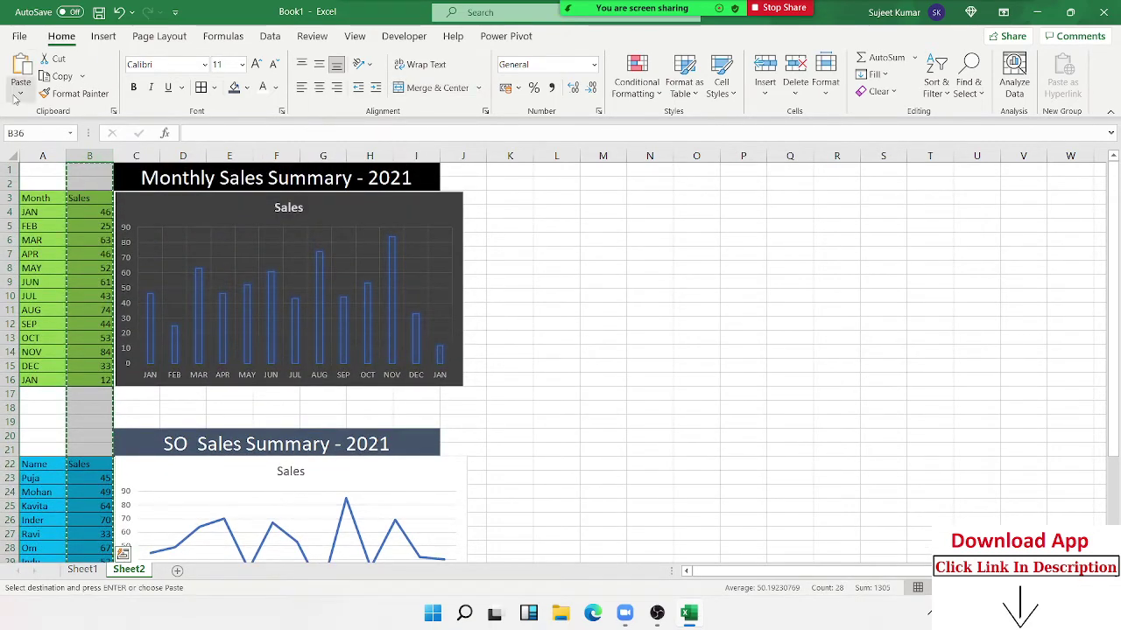
click(14, 94)
click(18, 204)
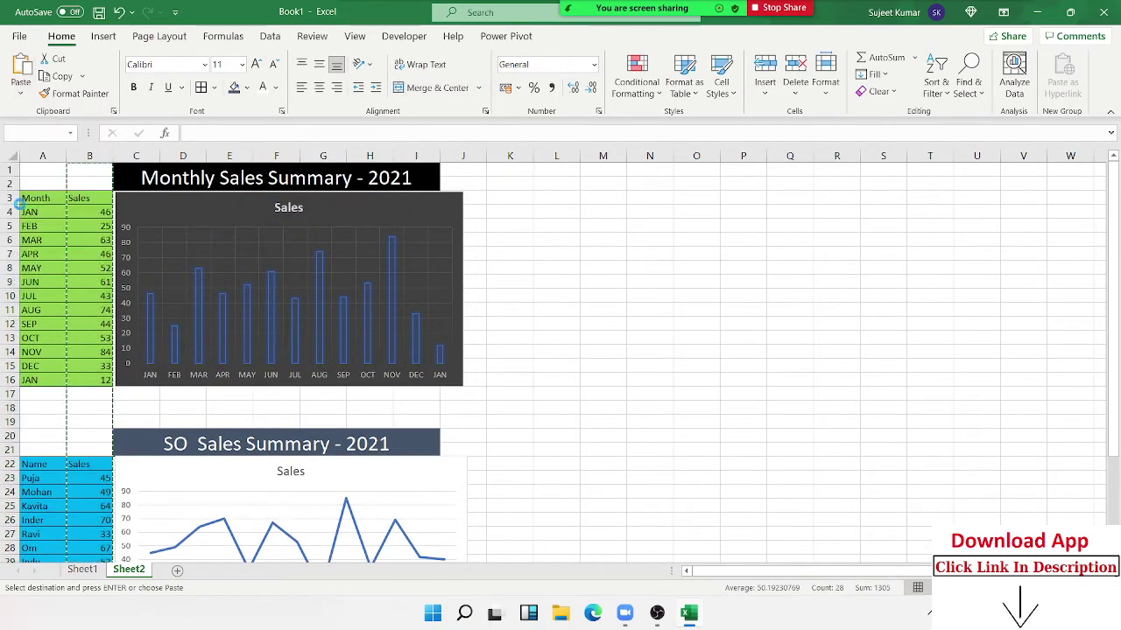
scroll(30, 213, down, 5)
click(88, 254)
key(Escape)
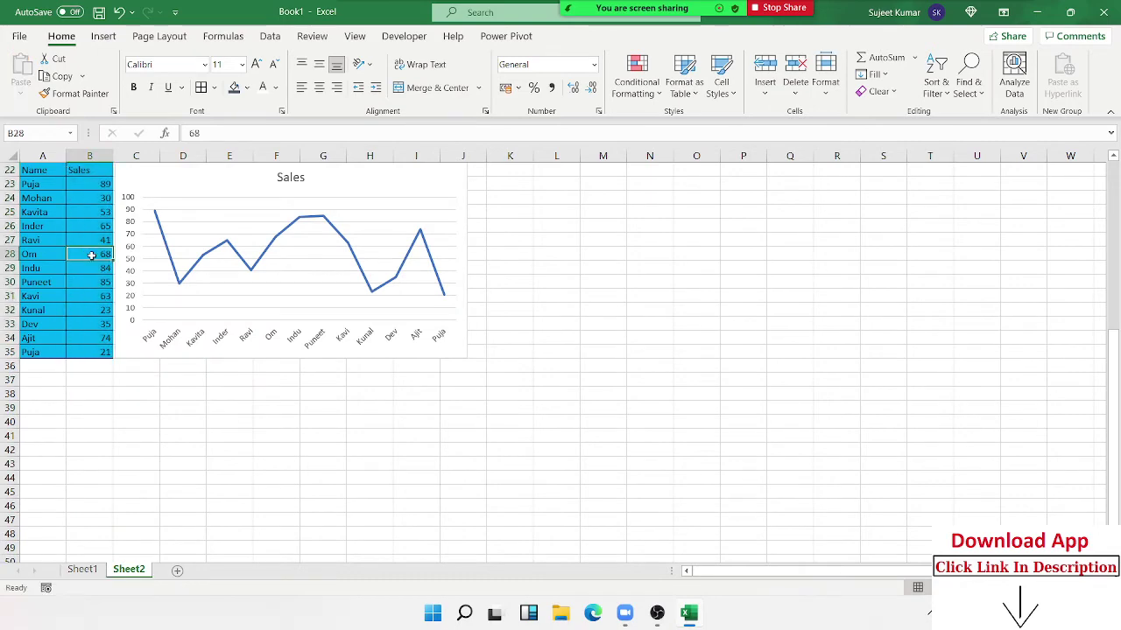
- Select an empty range below the tables on Sheet2
scroll(92, 254, up, 3)
scroll(92, 255, up, 4)
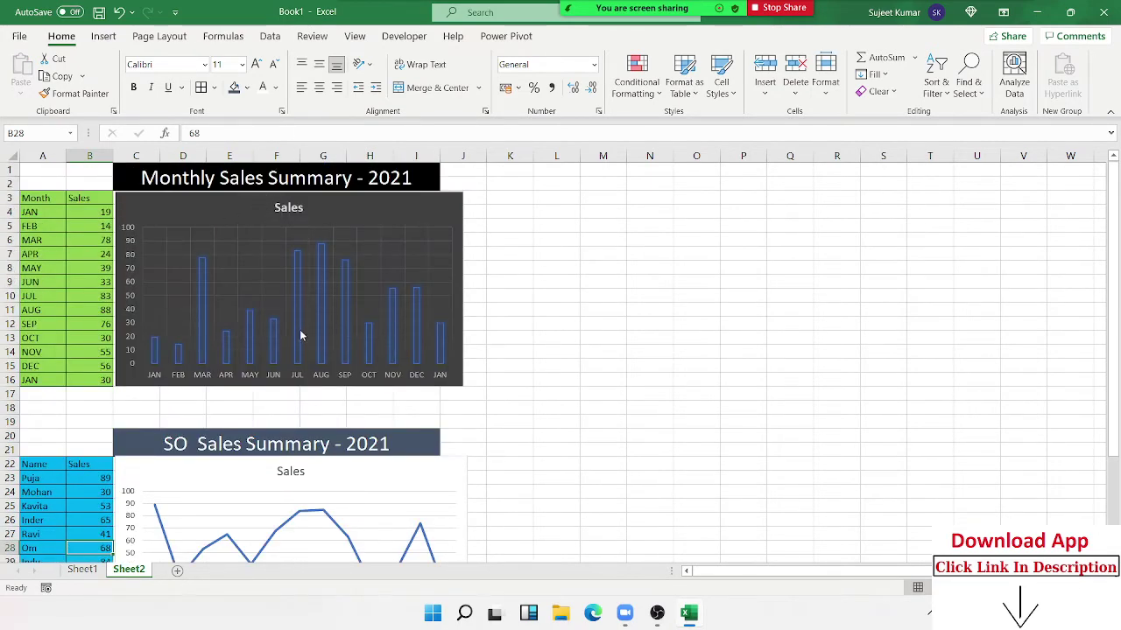
scroll(300, 336, down, 1)
scroll(322, 416, down, 2)
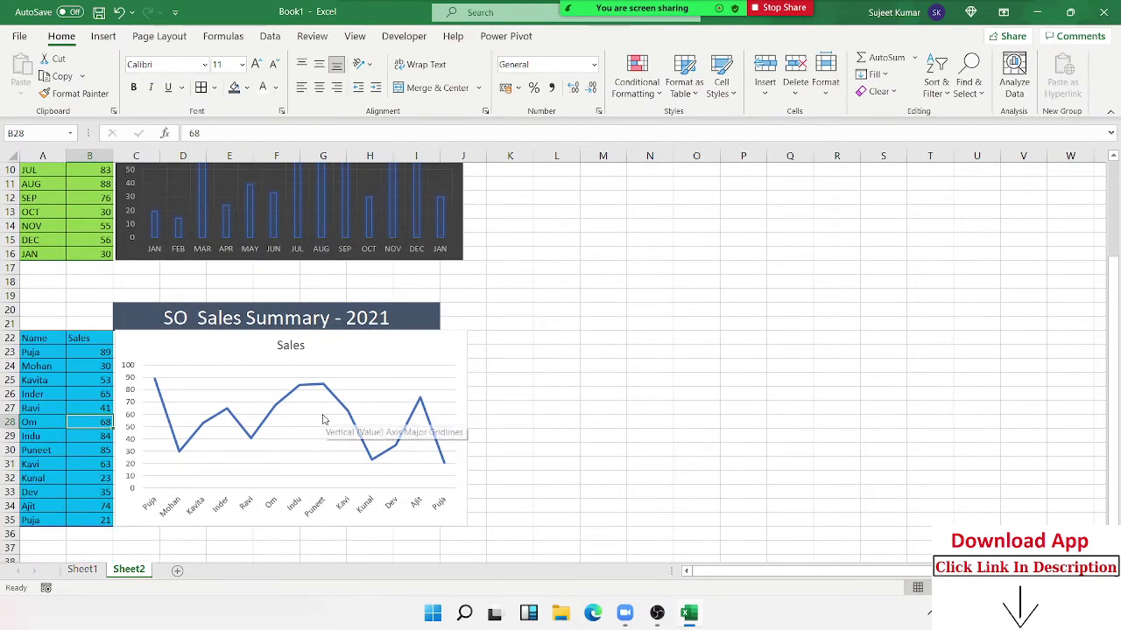
scroll(315, 420, down, 4)
click(60, 412)
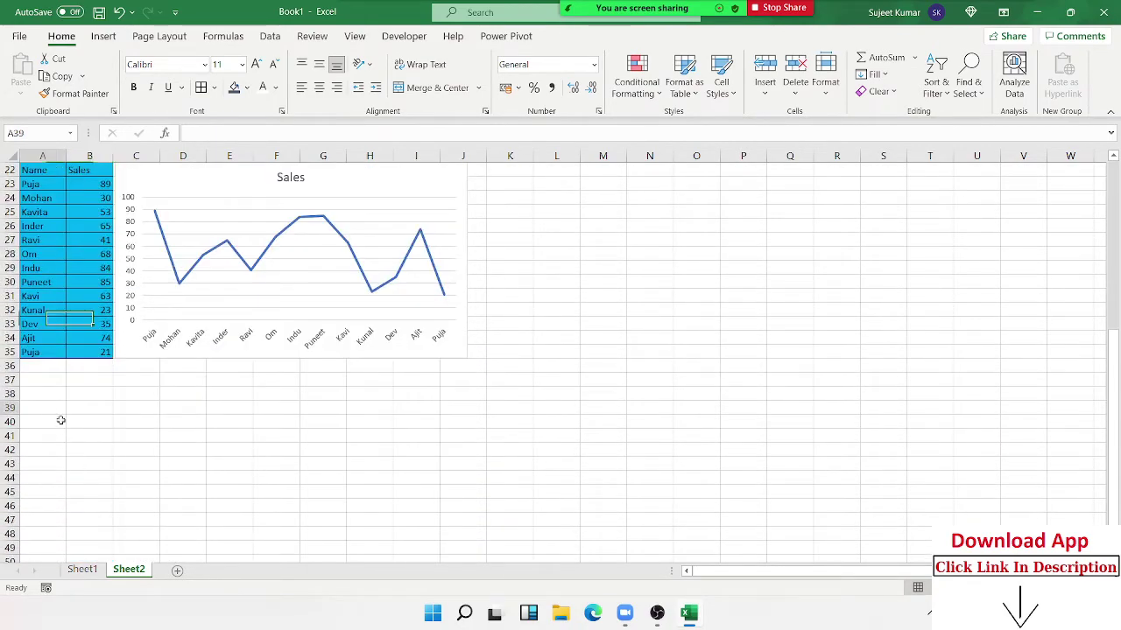
drag(61, 420, 315, 561)
scroll(373, 430, up, 4)
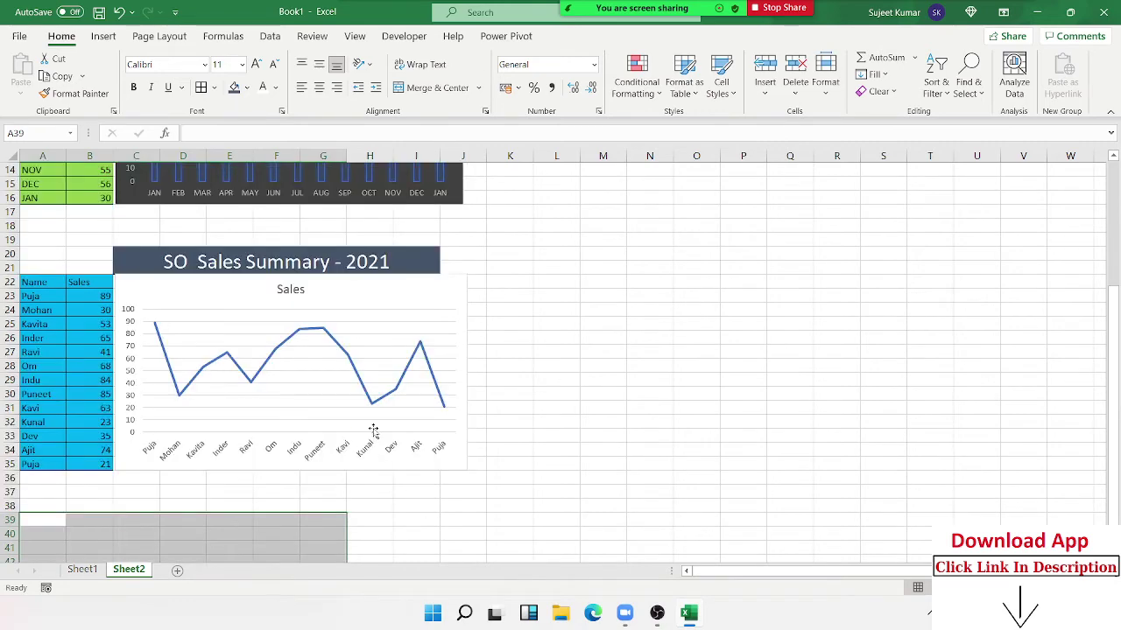
scroll(373, 430, up, 4)
- Rename Sheet1 to 'Summary' and select B5:J20 on it
click(79, 569)
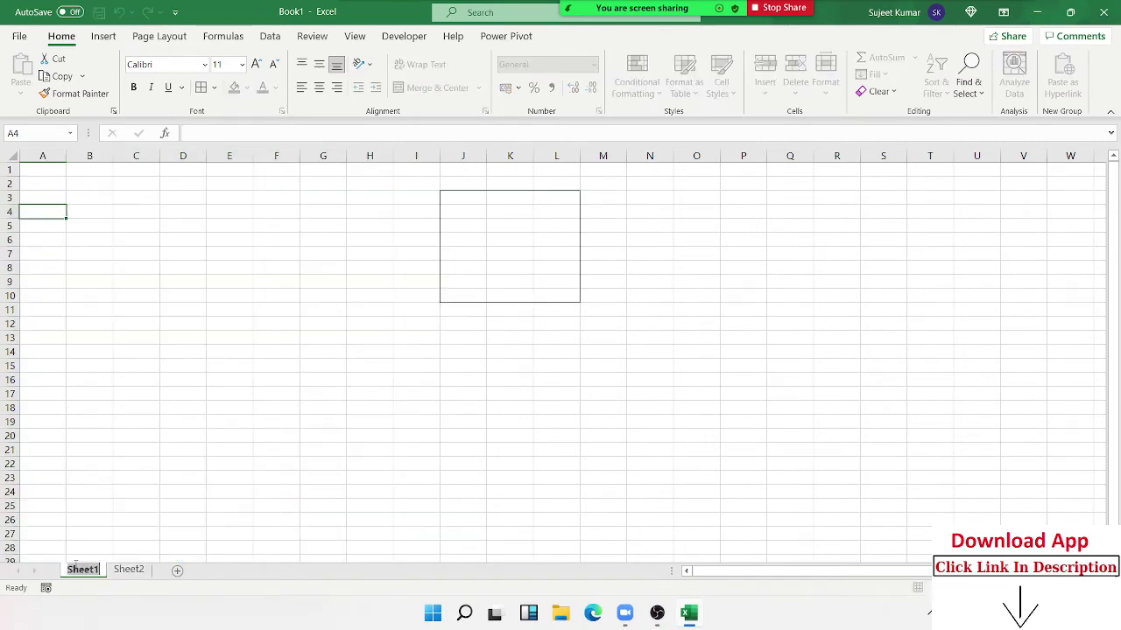
text(Sum)
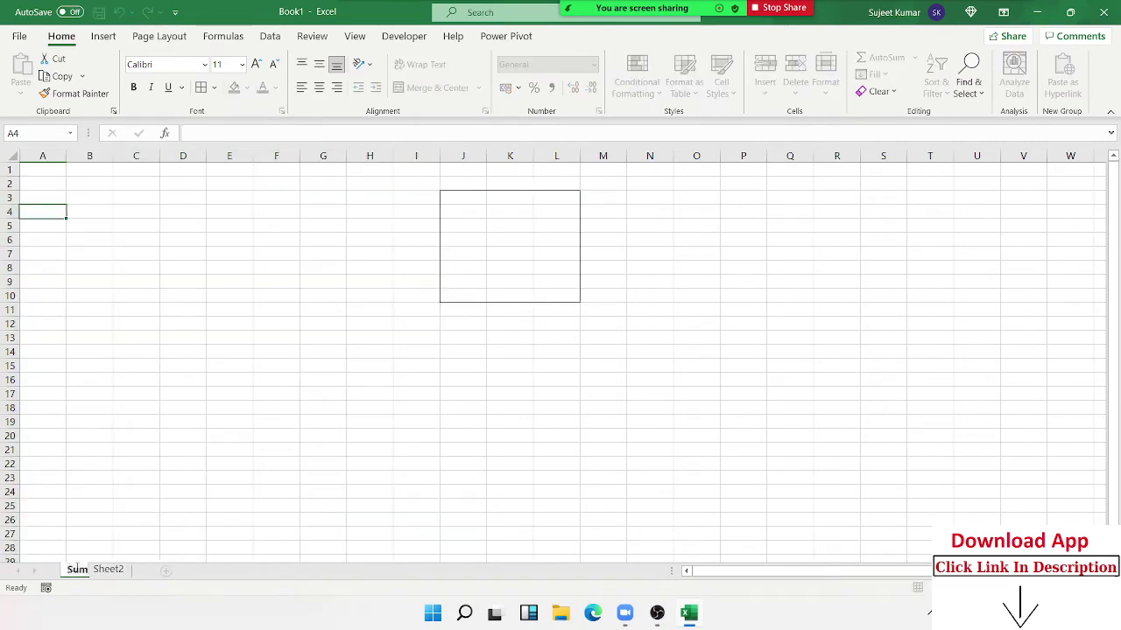
text(mary)
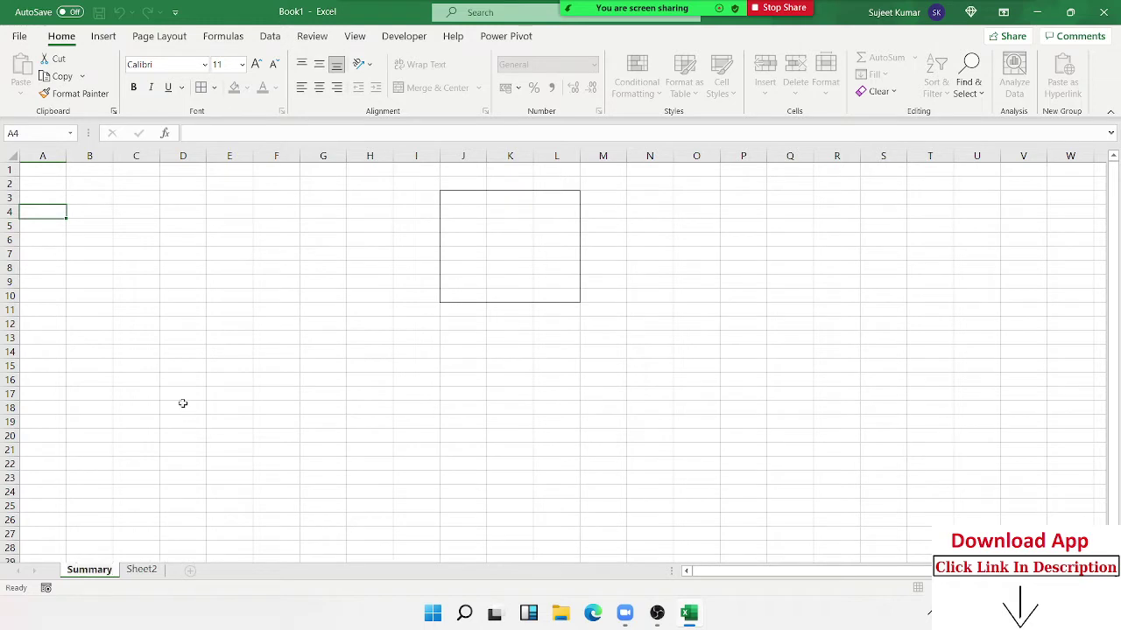
click(181, 394)
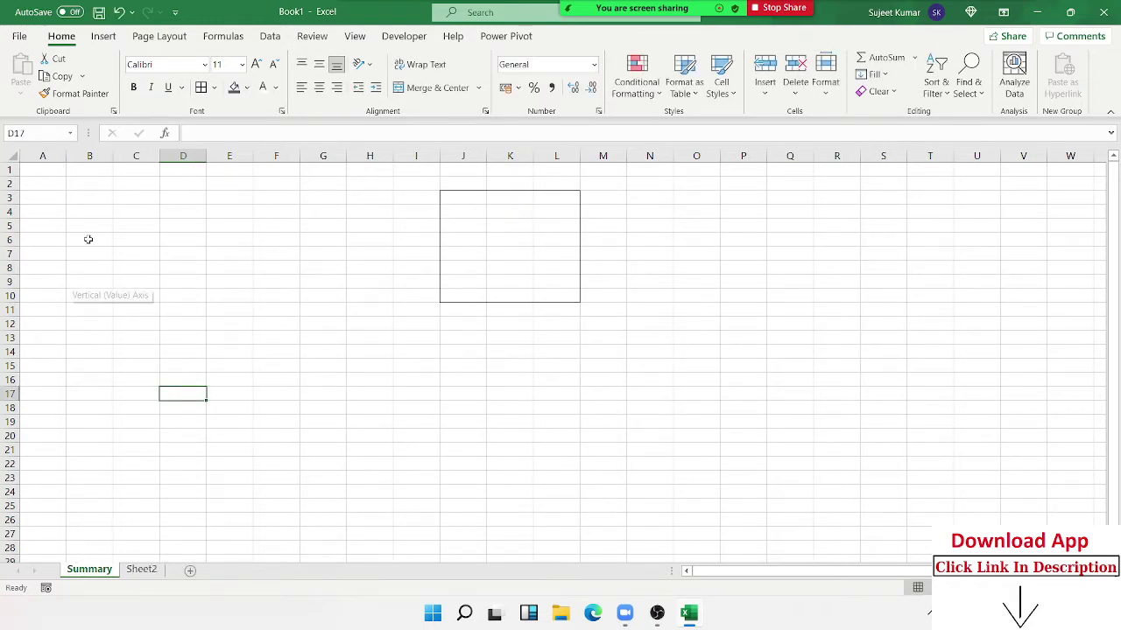
drag(89, 226, 459, 445)
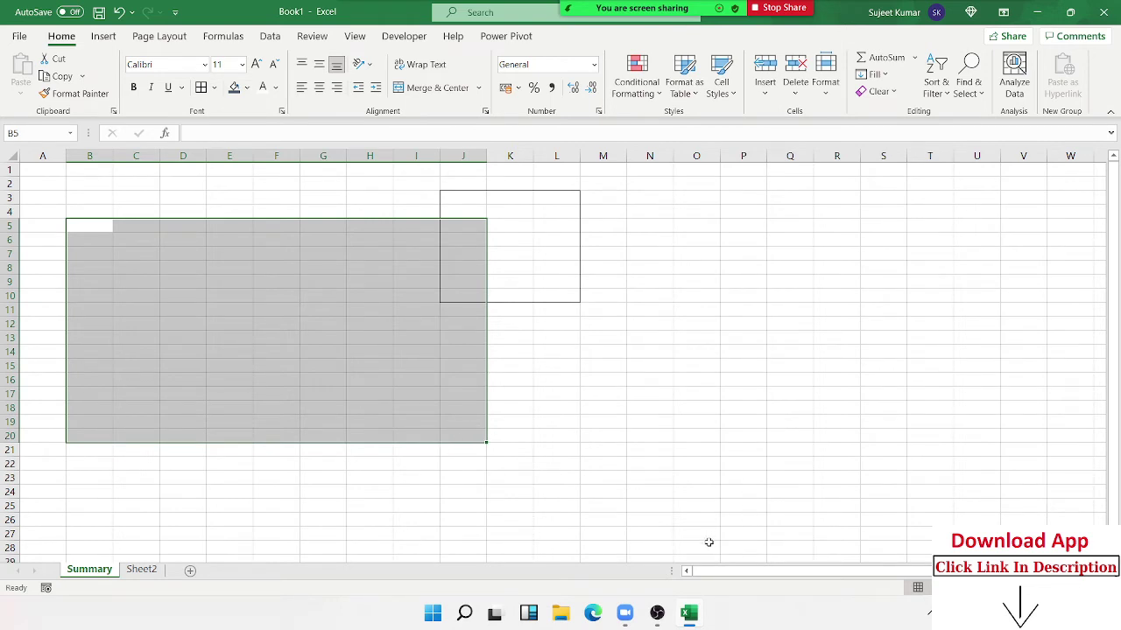
click(143, 570)
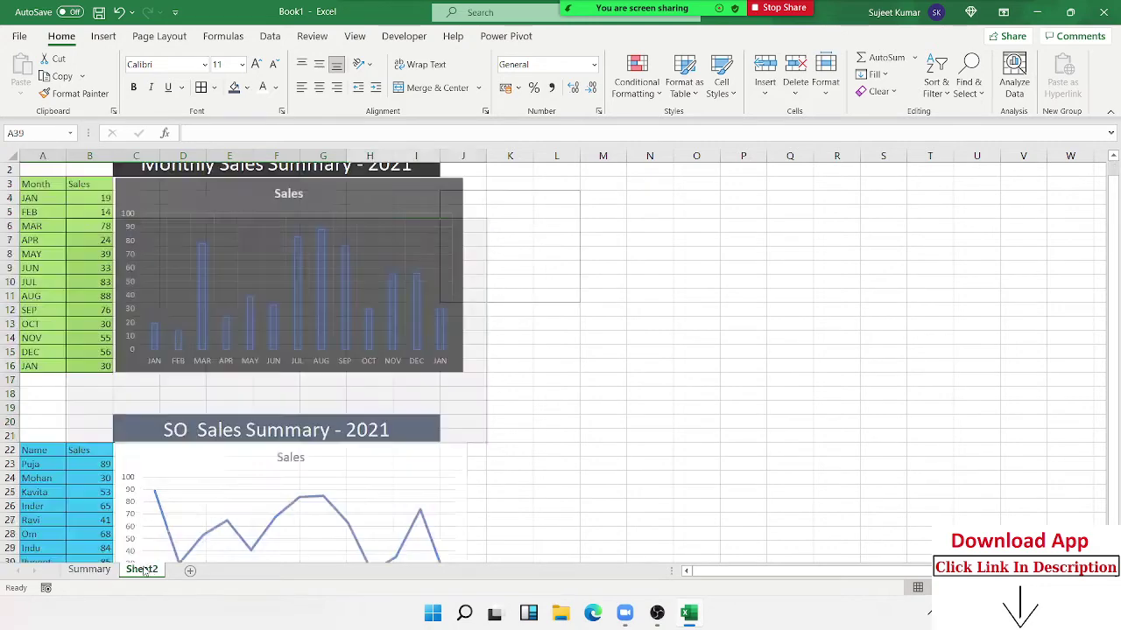
scroll(178, 297, up, 1)
scroll(178, 282, down, 1)
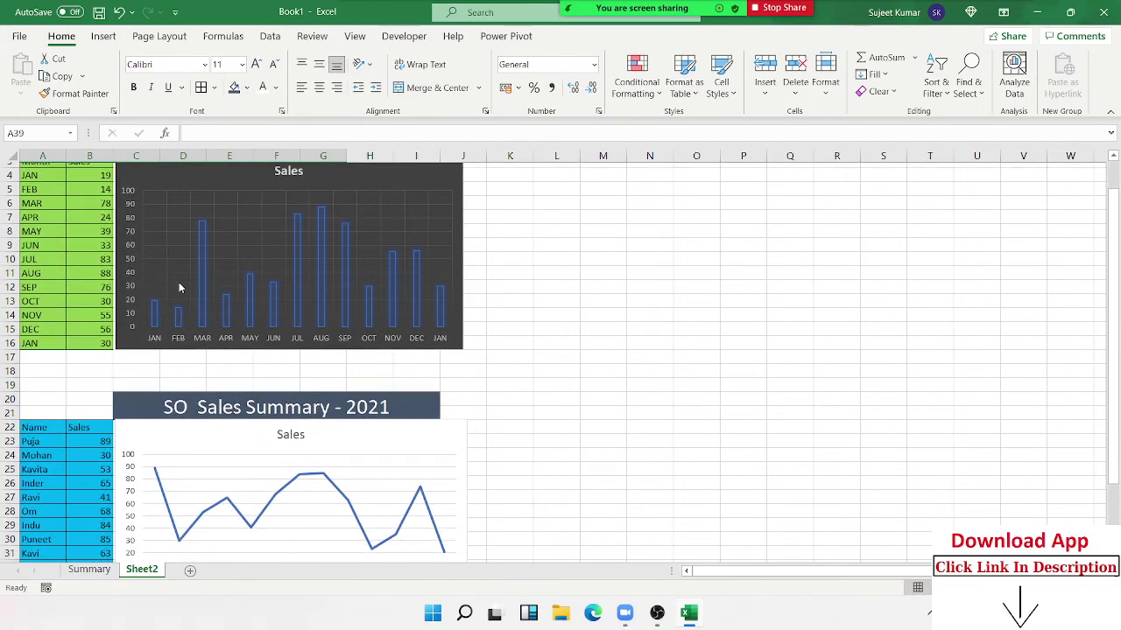
scroll(175, 288, up, 1)
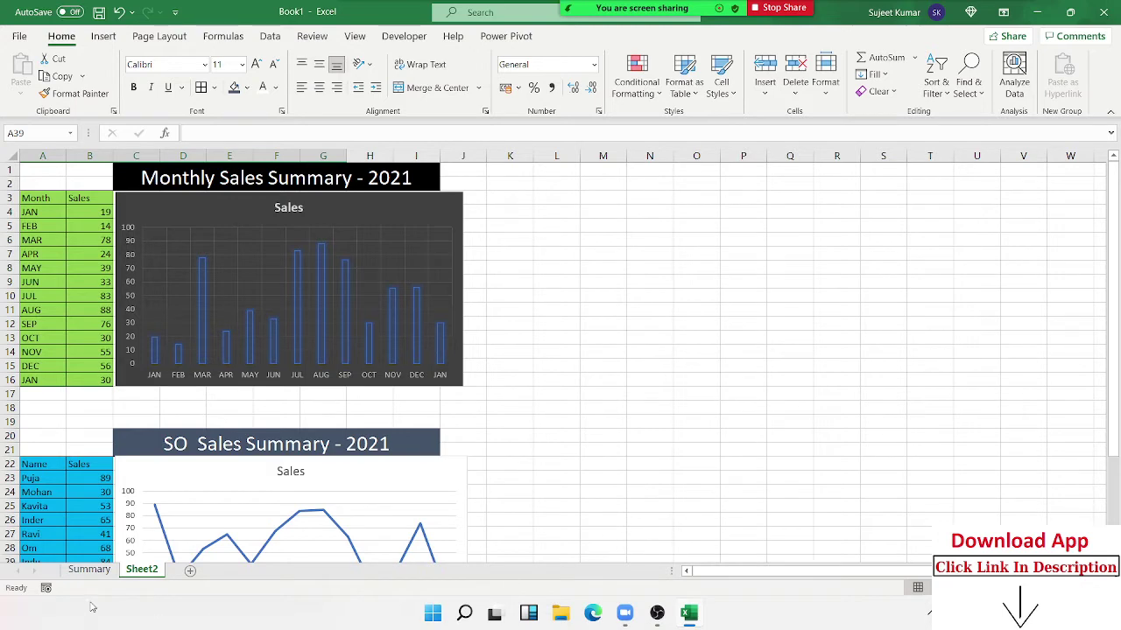
- On the Summary sheet, enter the label 'Select' in B4
click(89, 570)
click(77, 214)
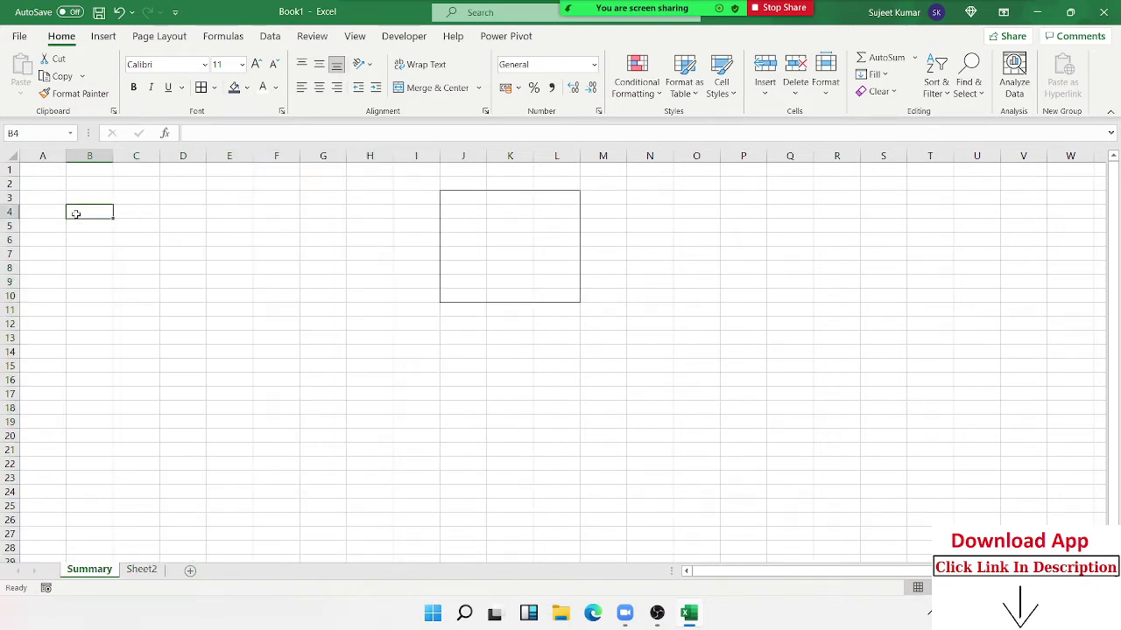
text(SElect)
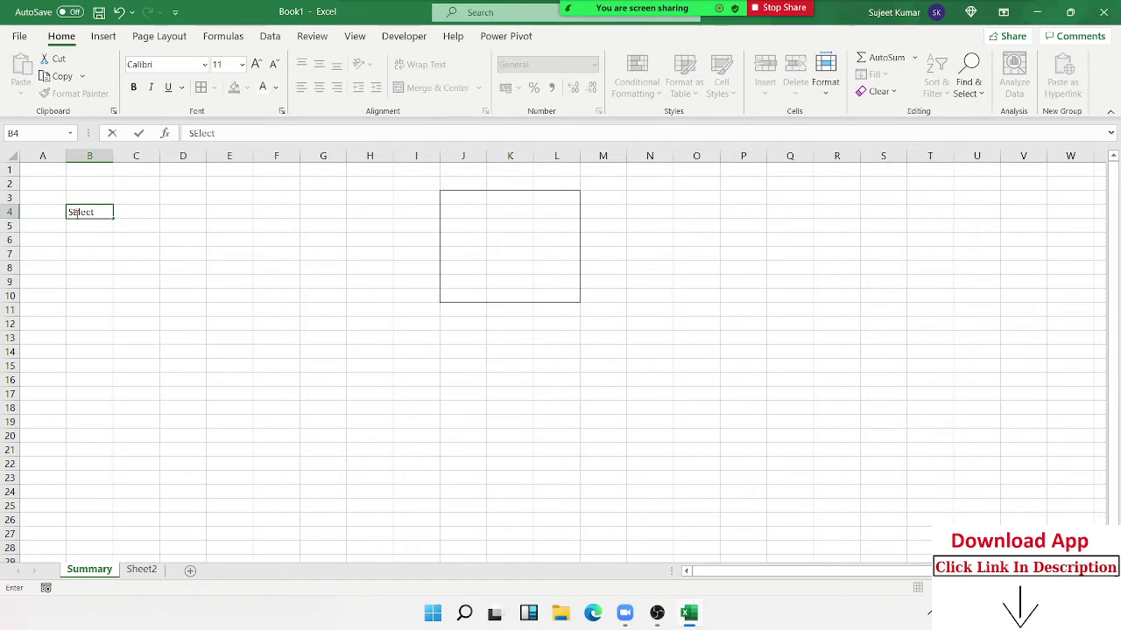
key(Tab)
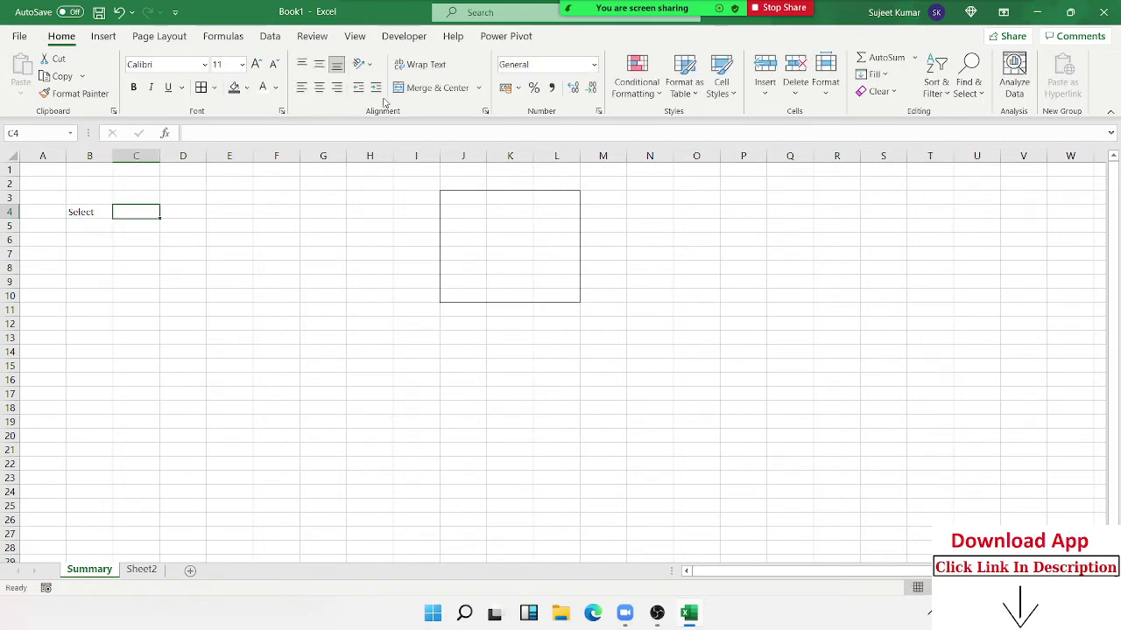
- Give C4 a Data Validation list with the source Name,SO
click(272, 36)
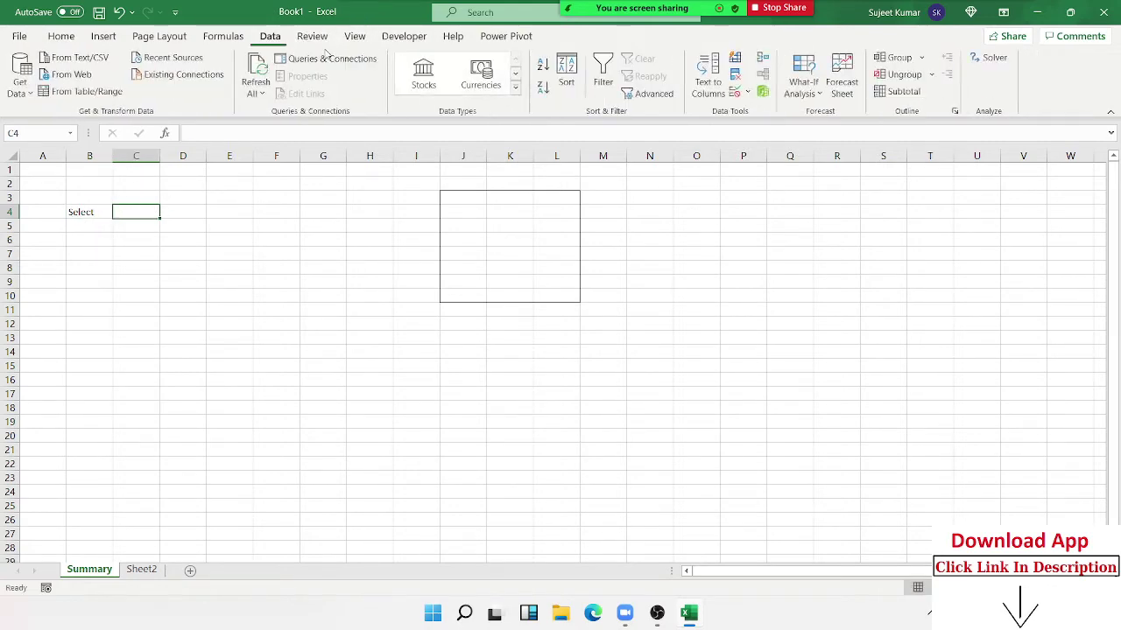
click(738, 93)
click(411, 249)
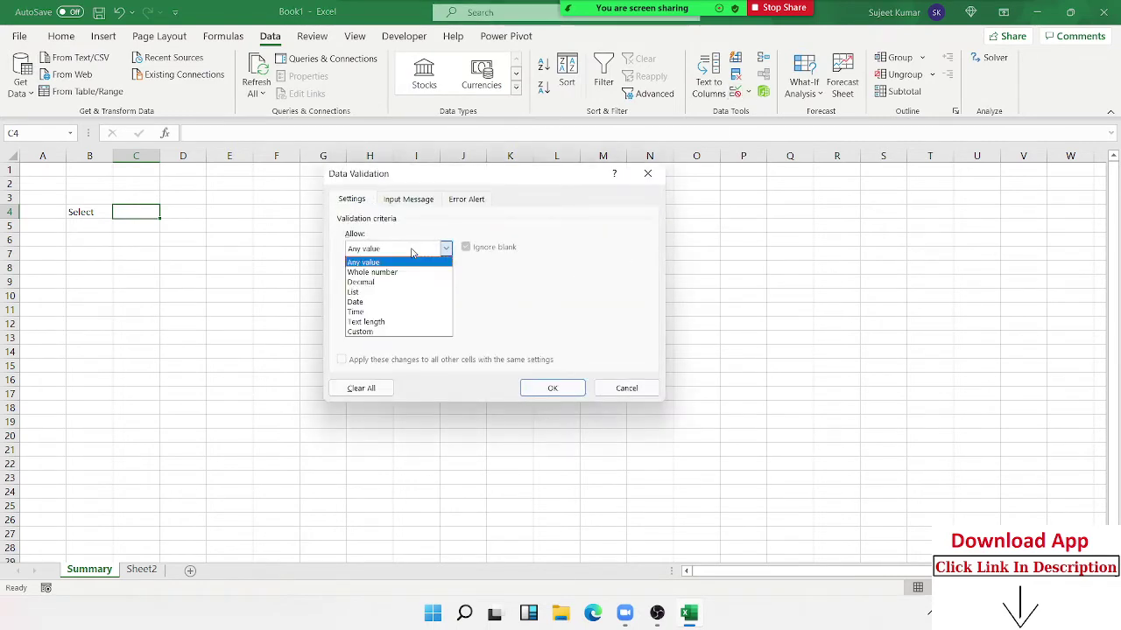
click(375, 292)
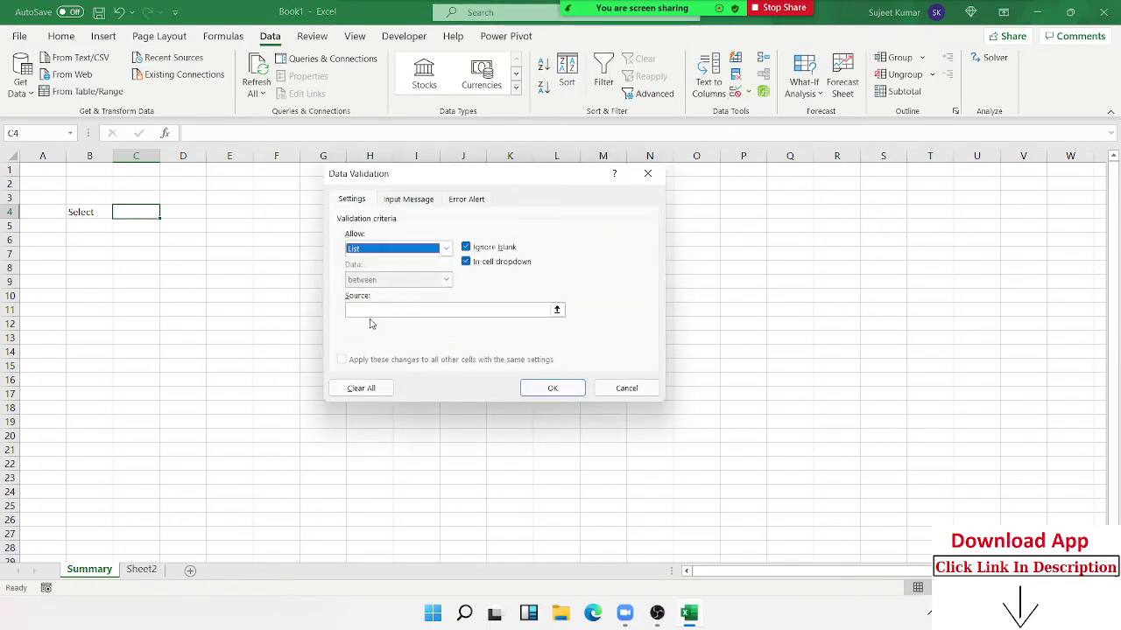
click(371, 311)
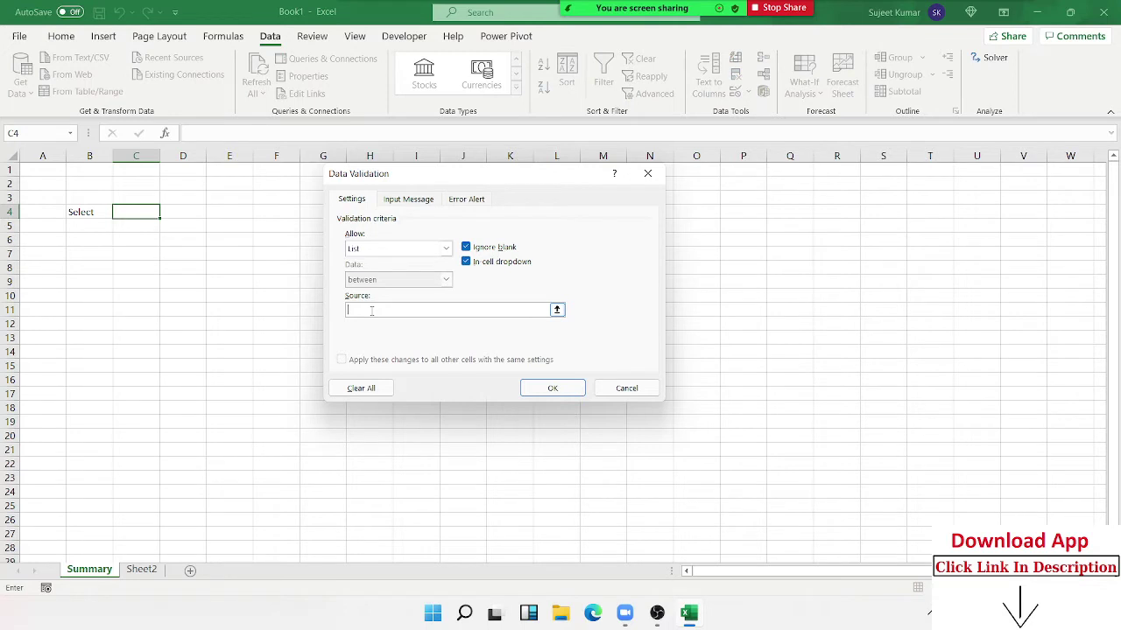
text(Name,SO)
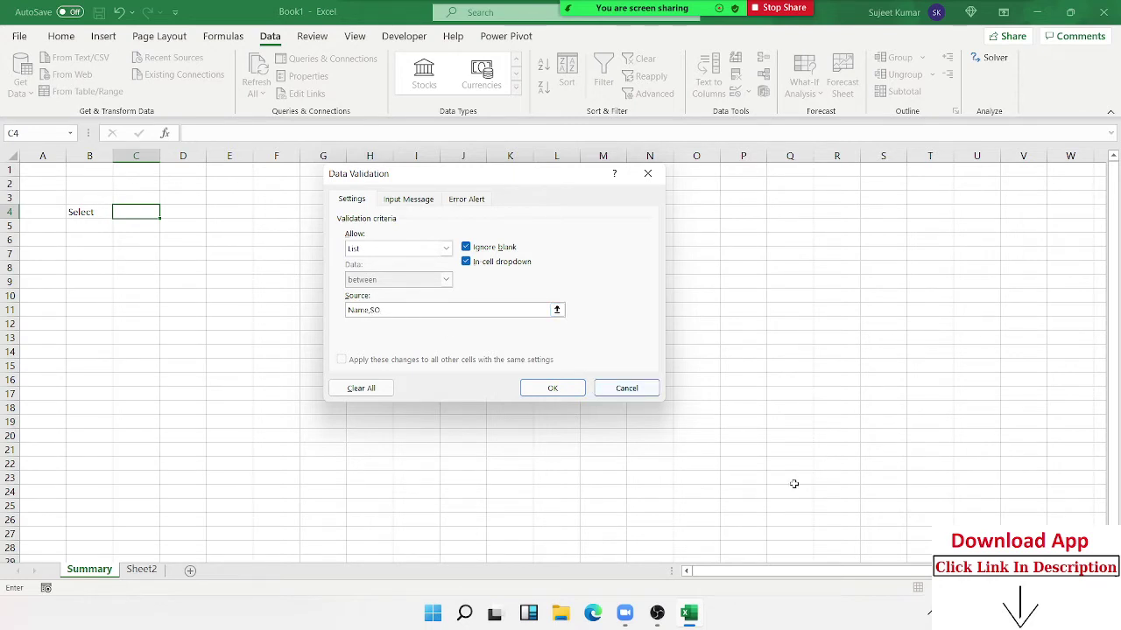
click(552, 388)
click(219, 255)
- Choose Name in the C4 dropdown, then check the table headers on Sheet2
click(149, 212)
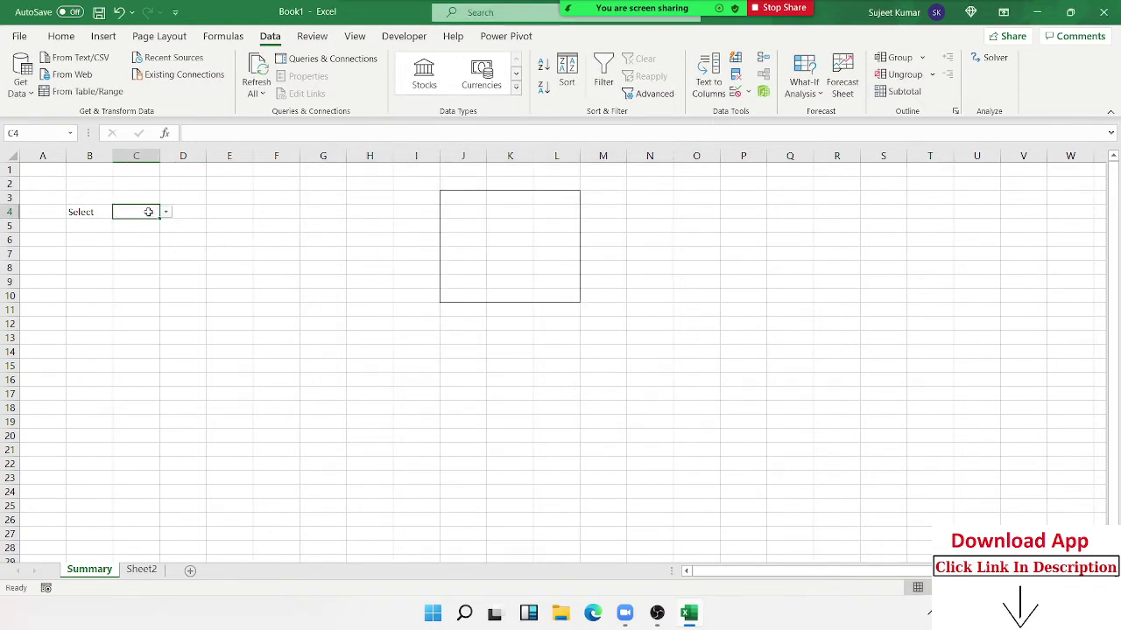
click(165, 212)
click(153, 226)
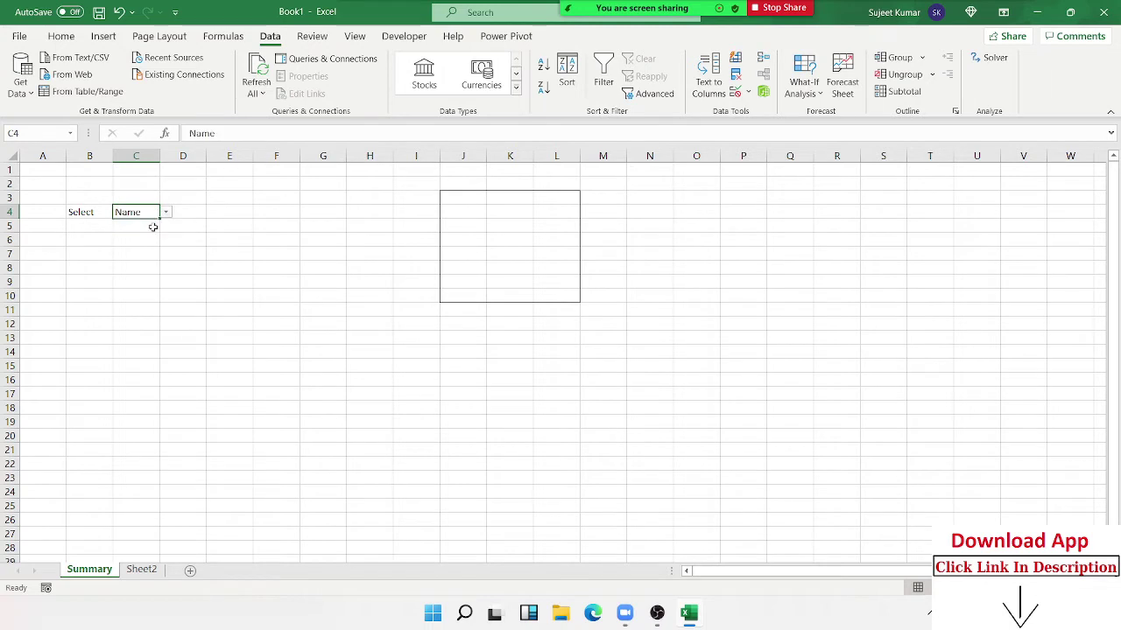
click(141, 569)
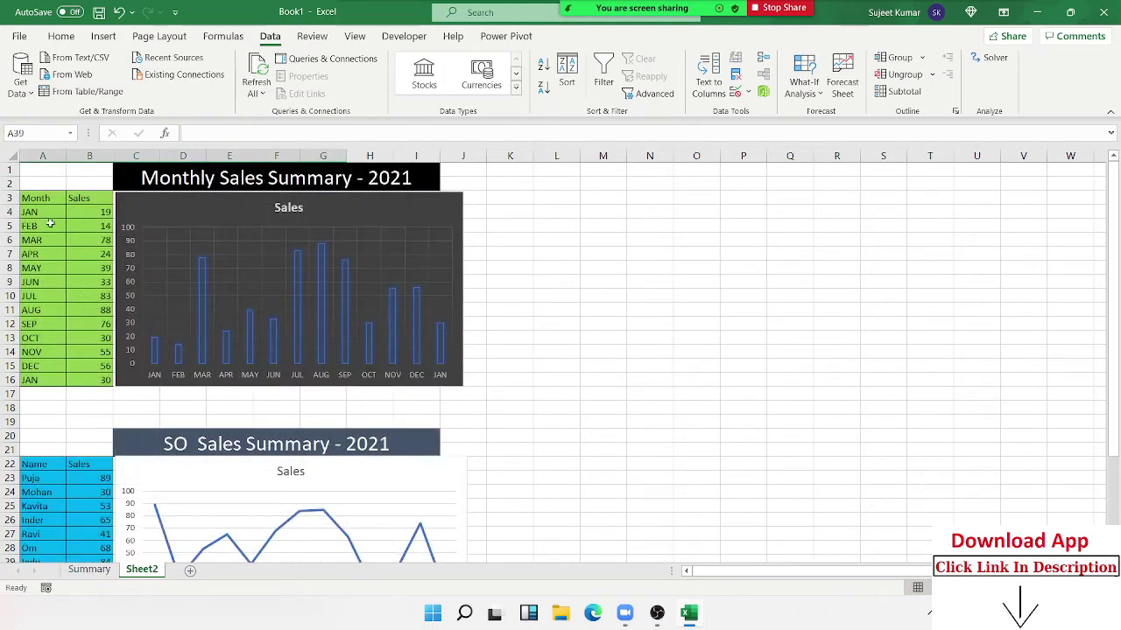
drag(40, 198, 390, 394)
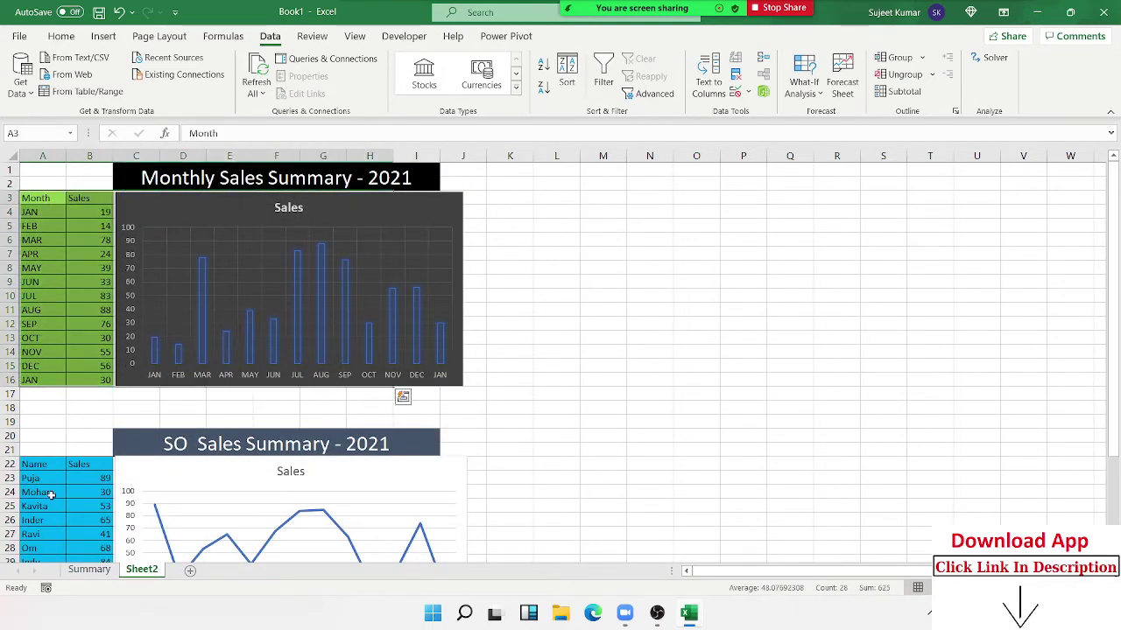
drag(35, 464, 110, 523)
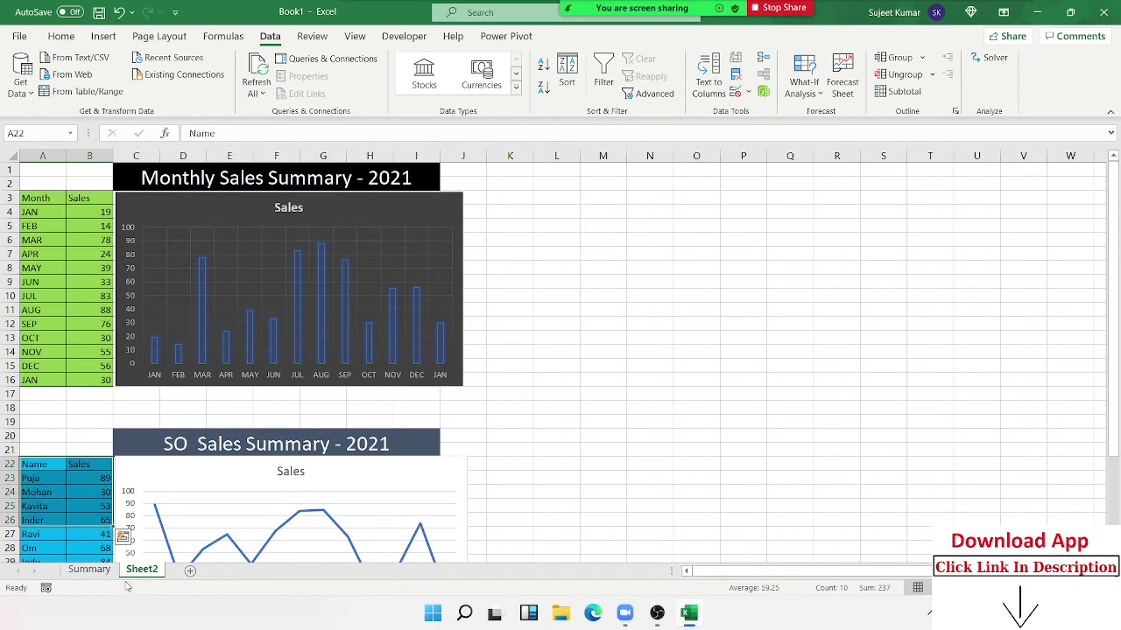
click(39, 254)
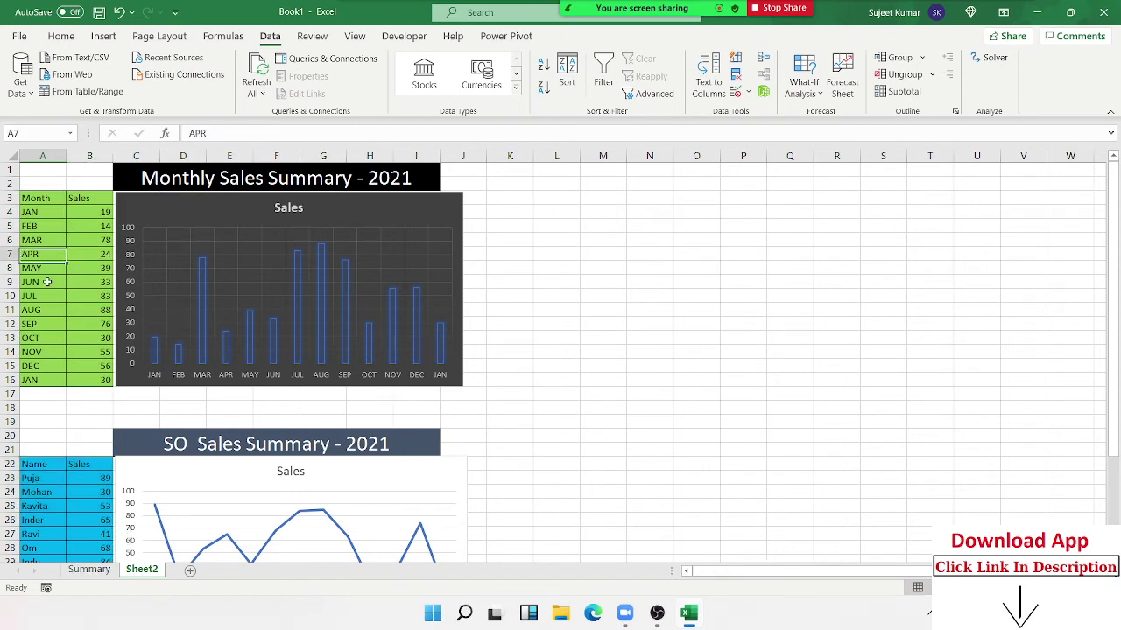
- Change C4's validation list source to Month,SO
click(90, 570)
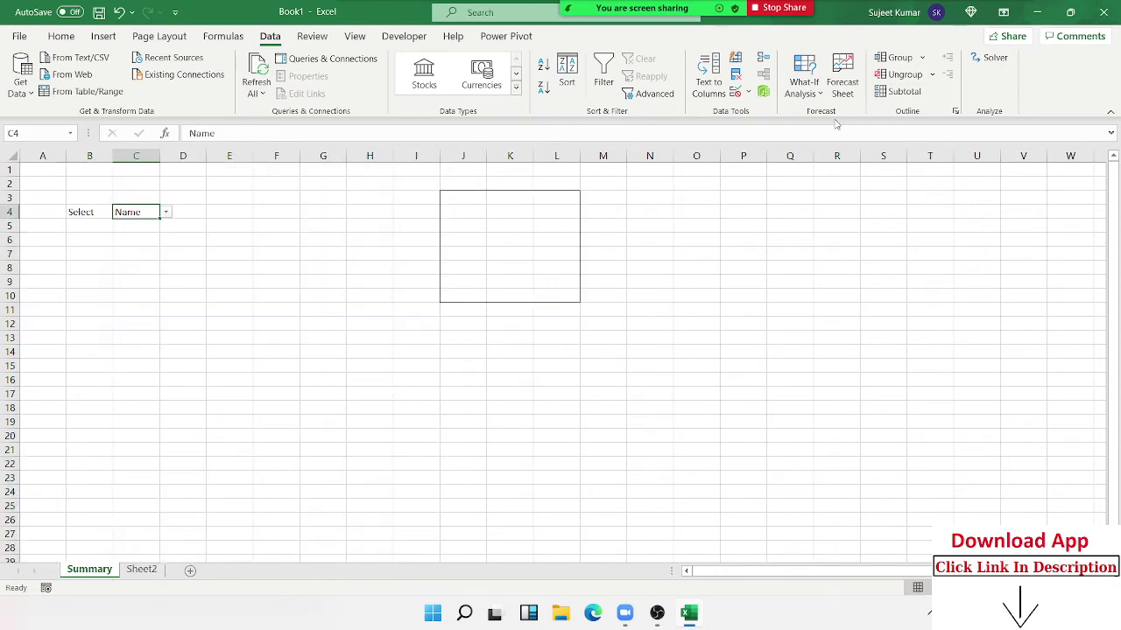
click(740, 79)
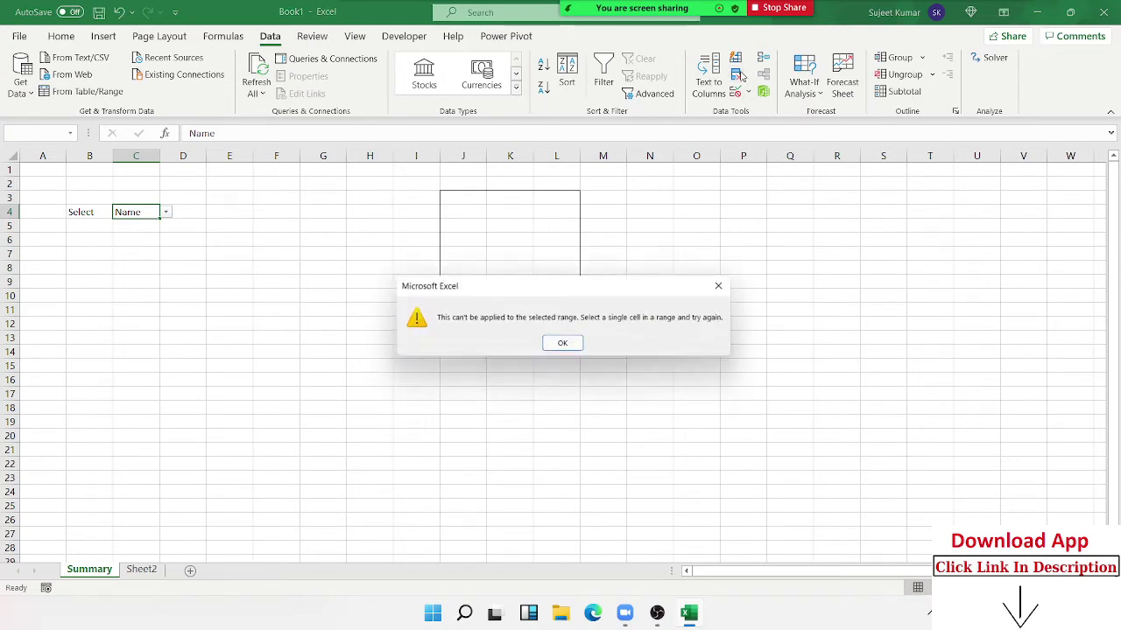
key(Escape)
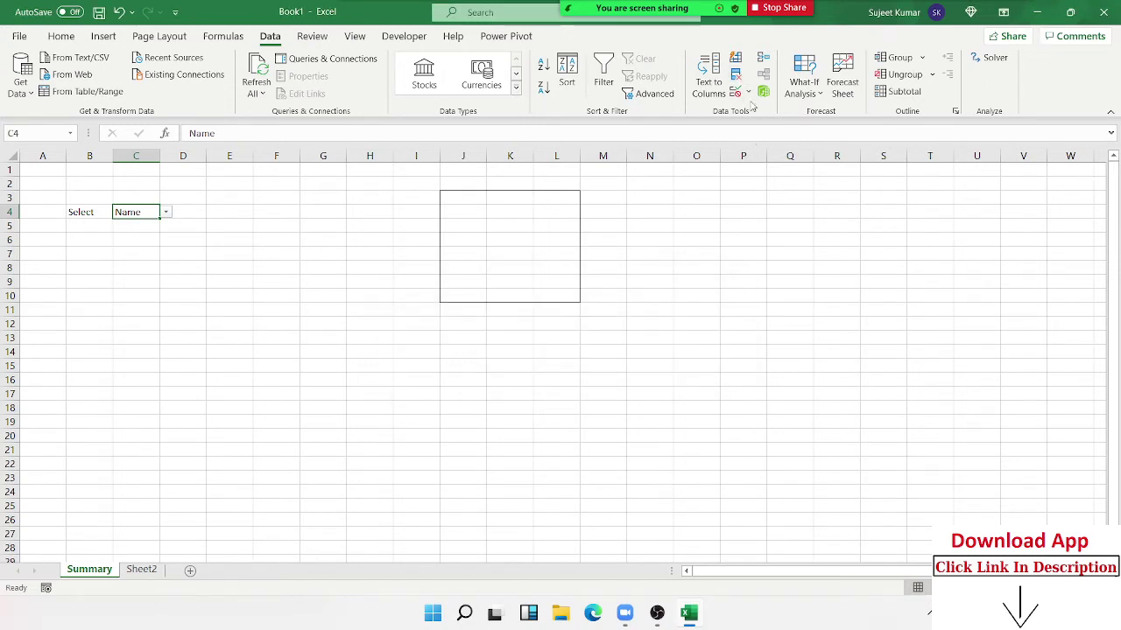
click(736, 92)
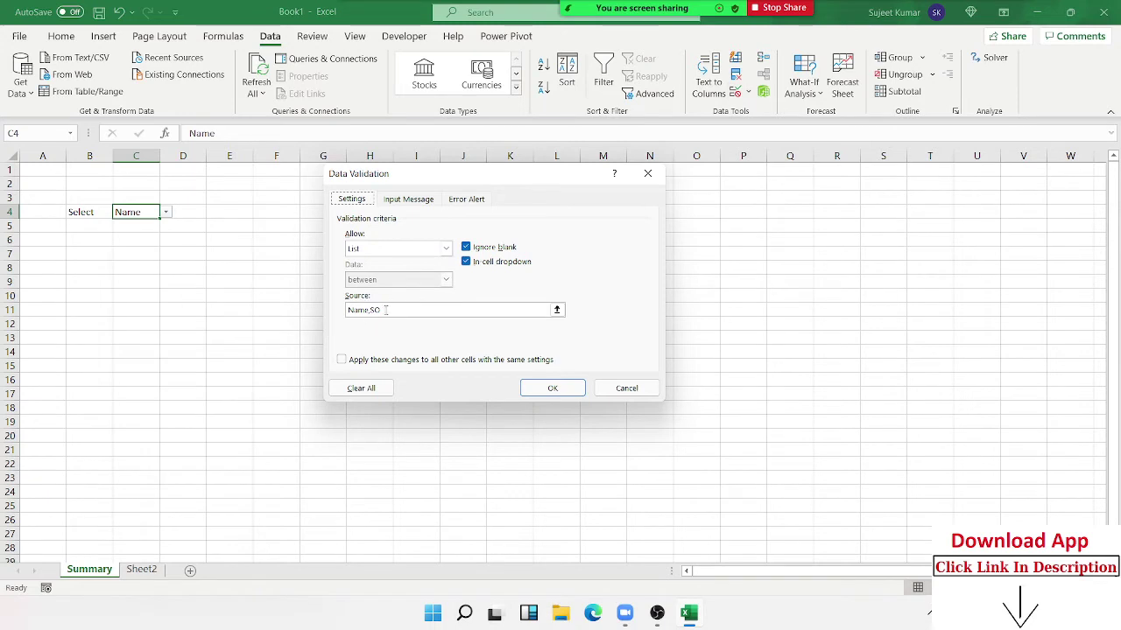
drag(387, 311, 250, 310)
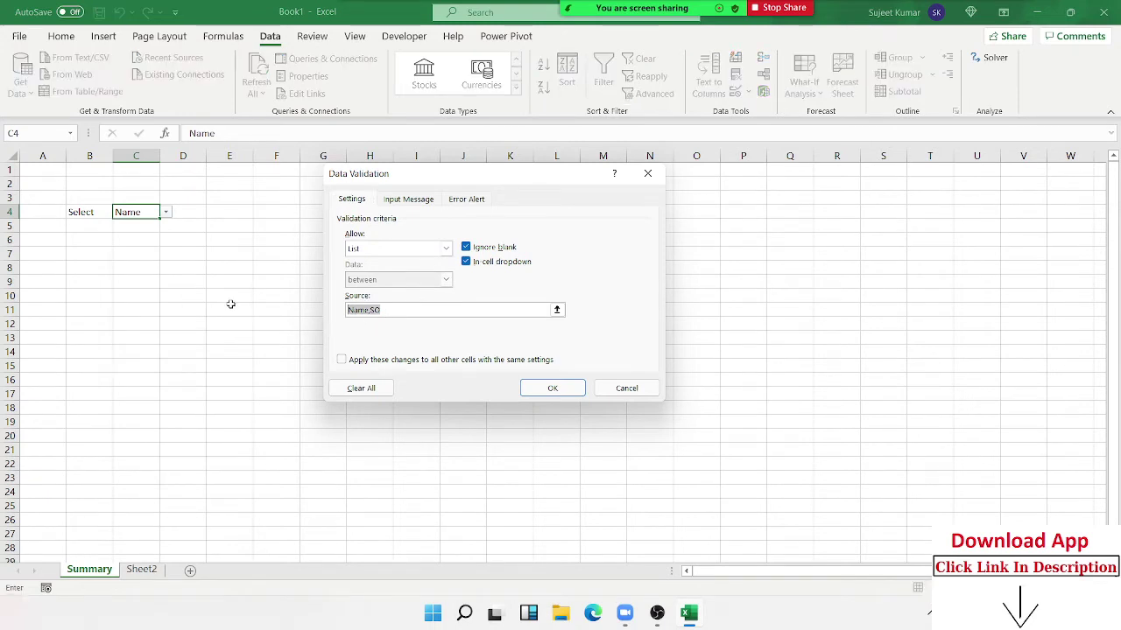
text(Mont)
text(h)
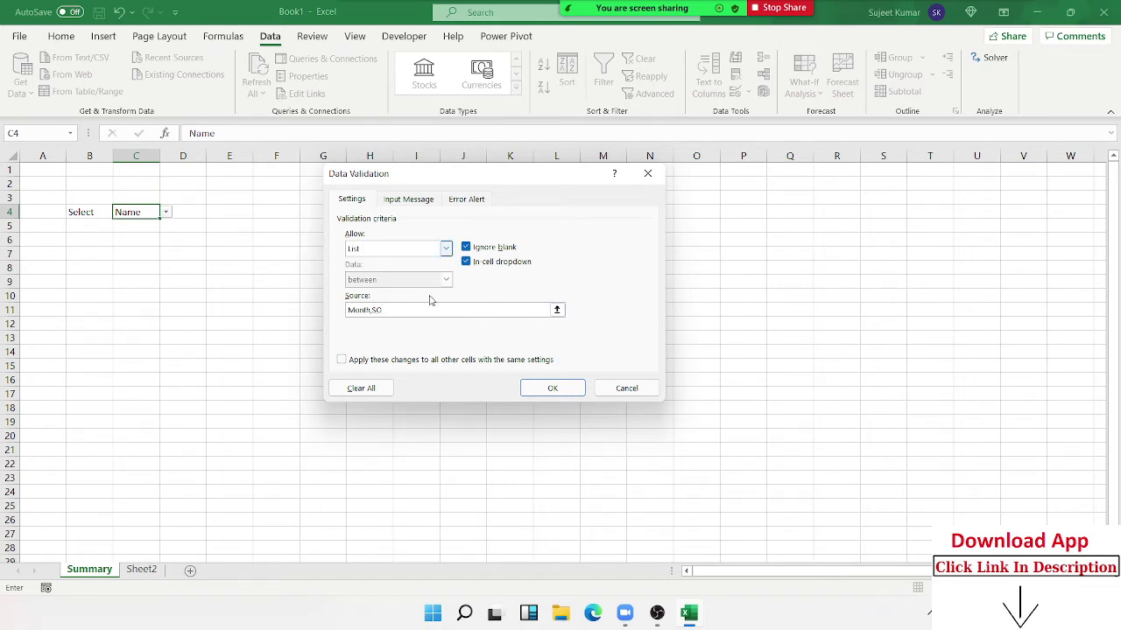
click(540, 395)
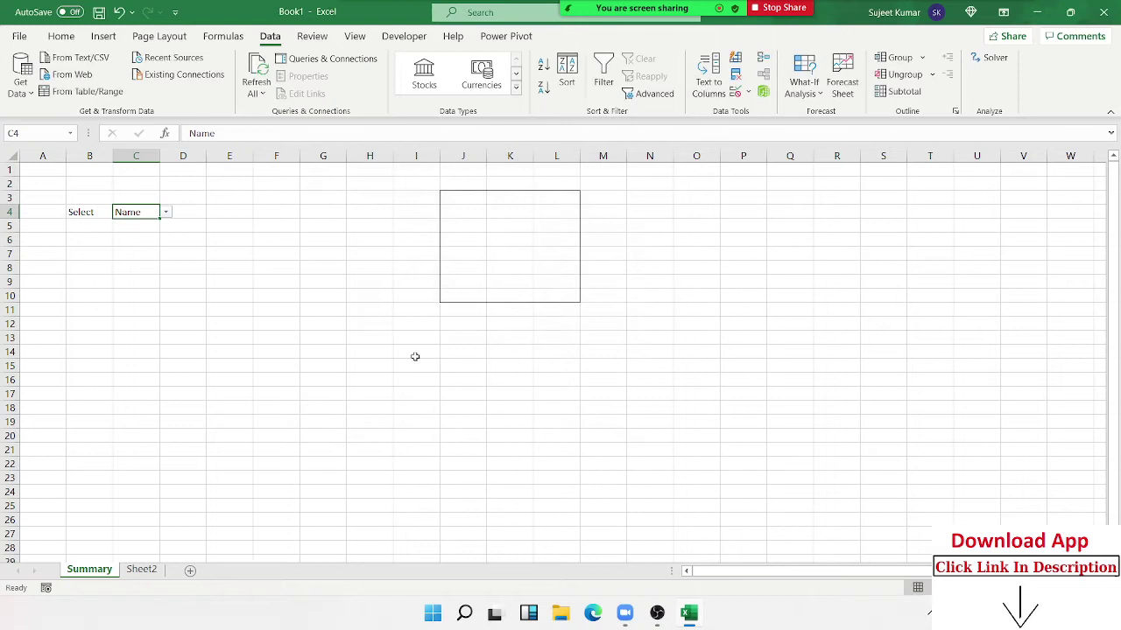
- Test the C4 dropdown by switching between Month and SO several times
click(167, 209)
click(133, 215)
click(165, 214)
click(235, 234)
click(165, 213)
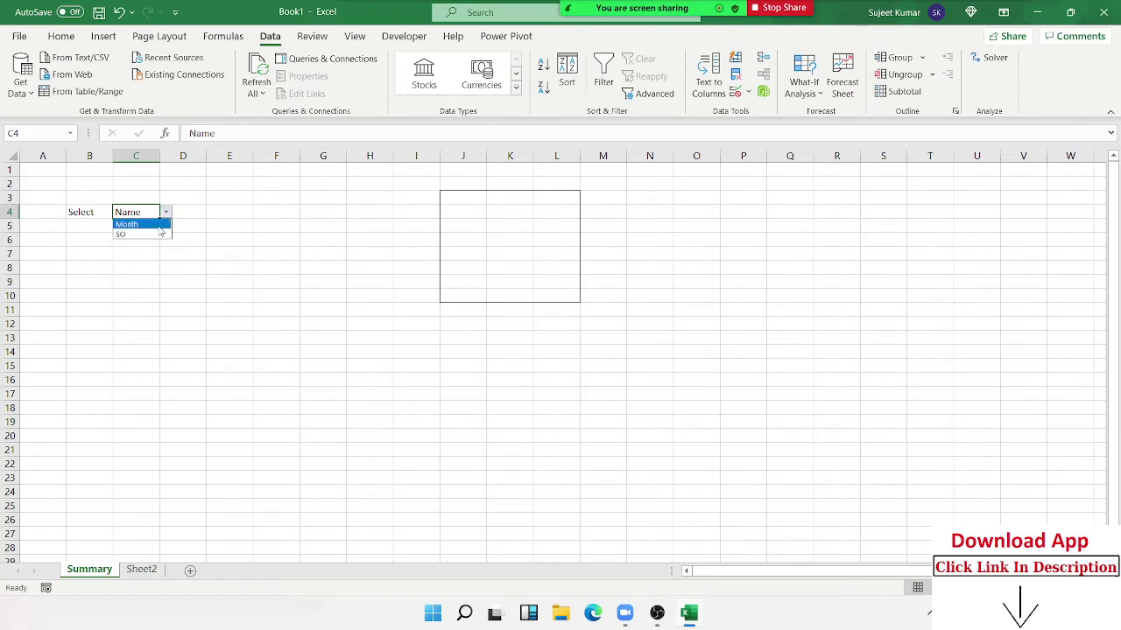
click(165, 224)
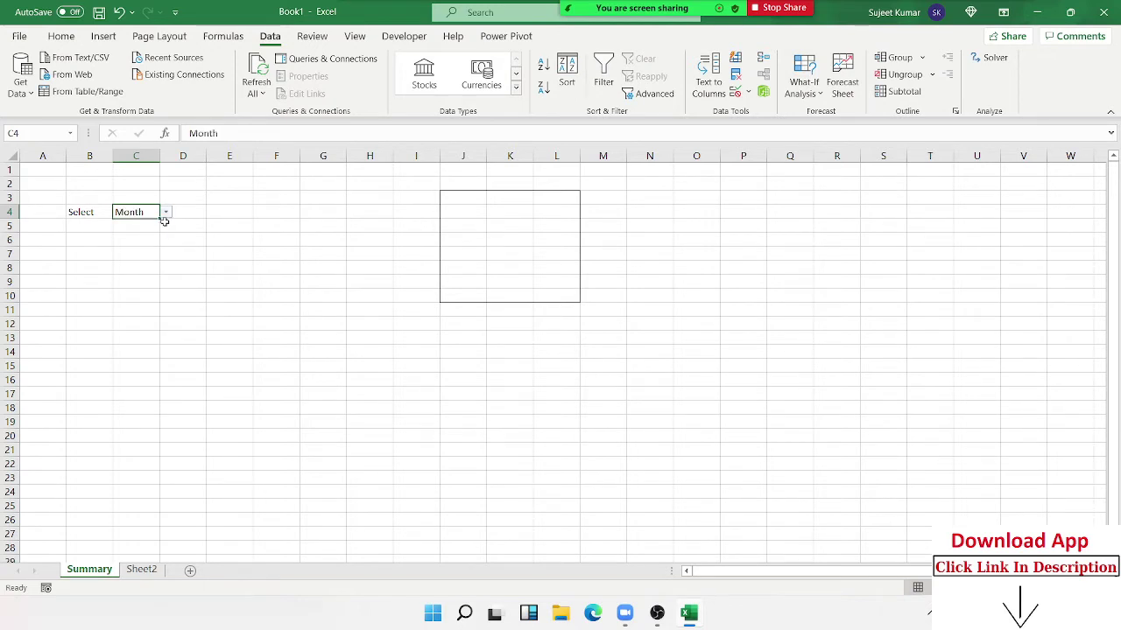
click(166, 212)
click(168, 235)
click(165, 212)
click(165, 233)
click(165, 213)
click(165, 224)
- Set C4 to SO and view the sales charts on Sheet2
click(142, 569)
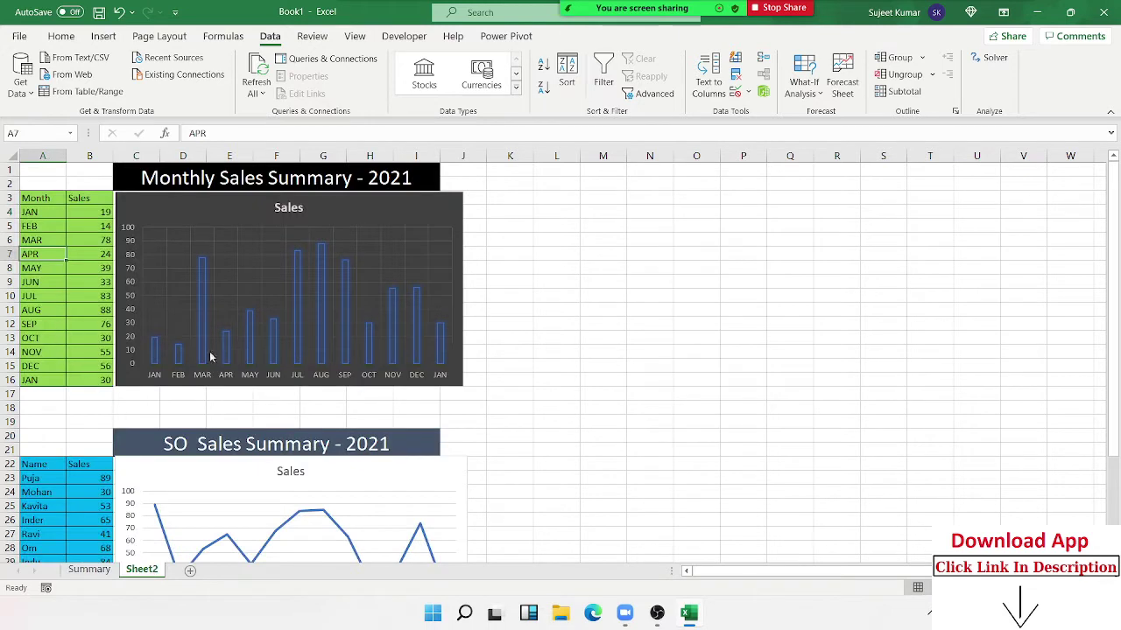
click(89, 569)
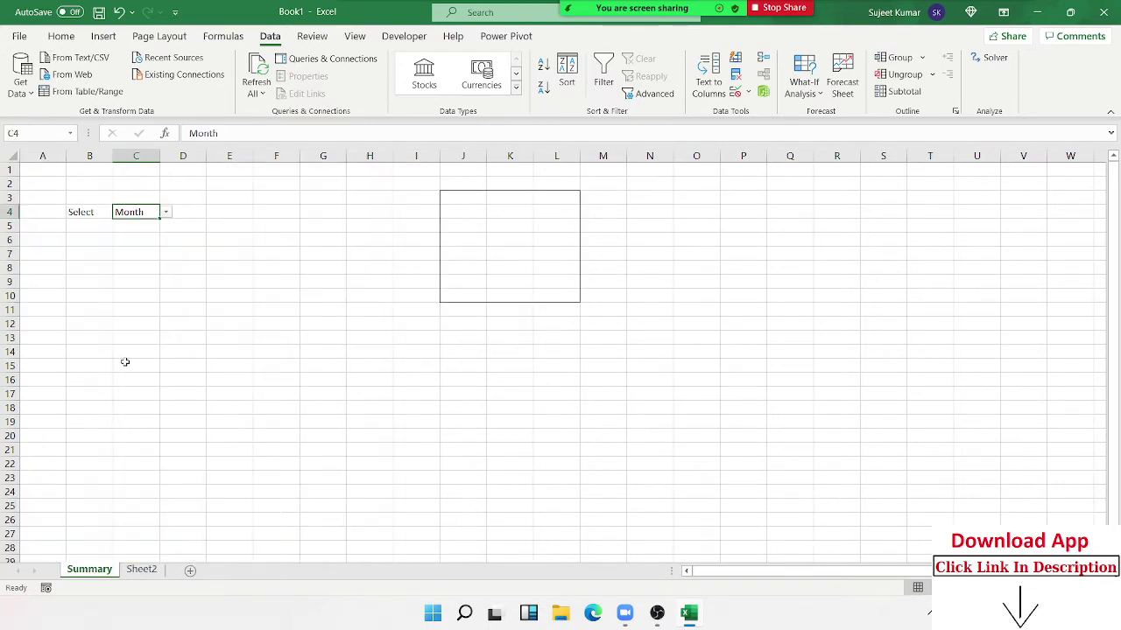
click(166, 213)
click(144, 234)
click(142, 570)
scroll(95, 451, down, 2)
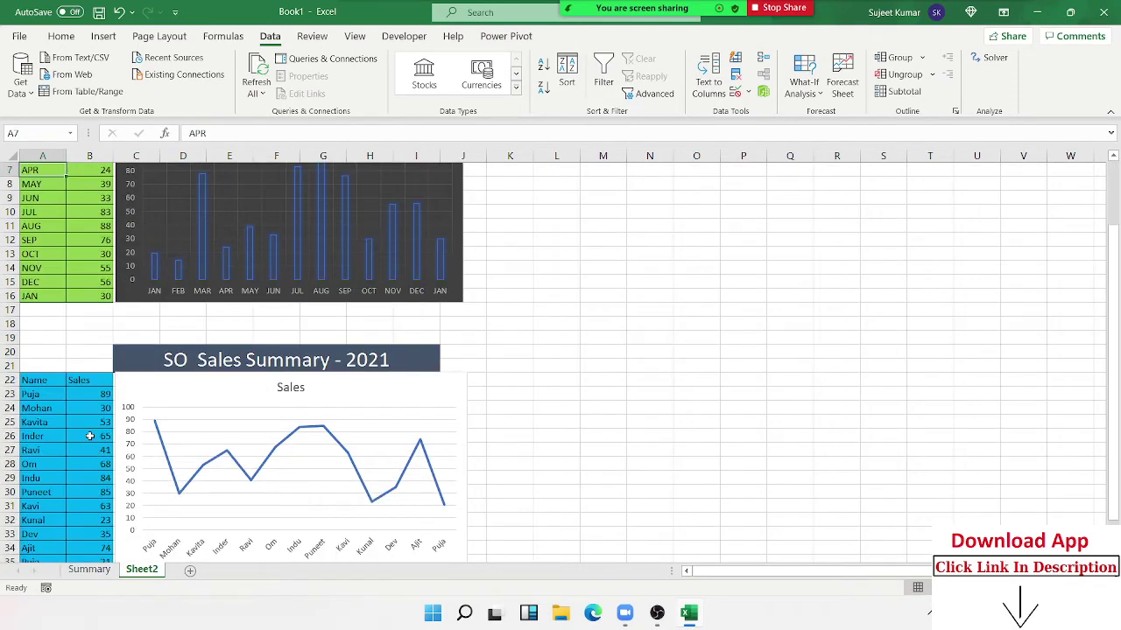
scroll(138, 413, up, 2)
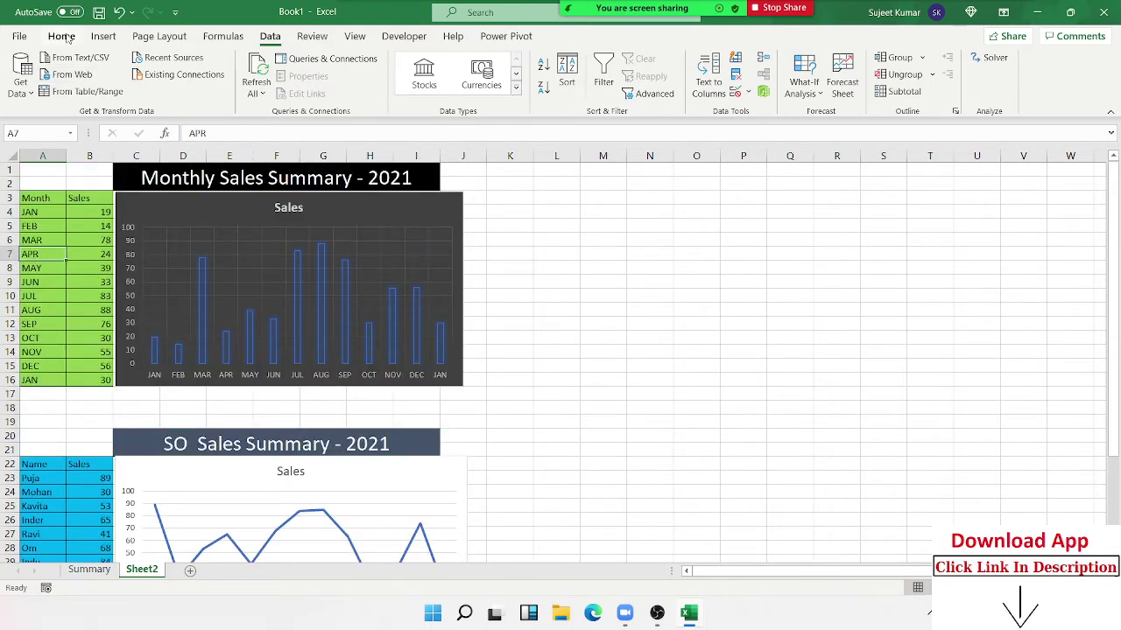
- Hide Sheet2's gridlines and copy the A1:J17 table-and-chart block
click(171, 36)
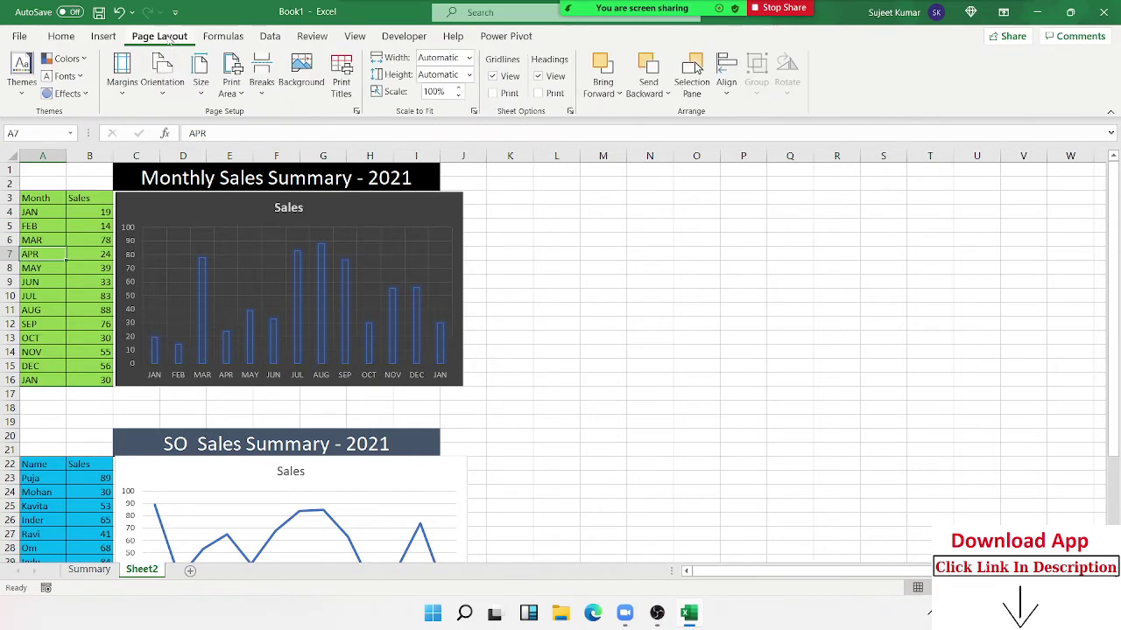
click(493, 76)
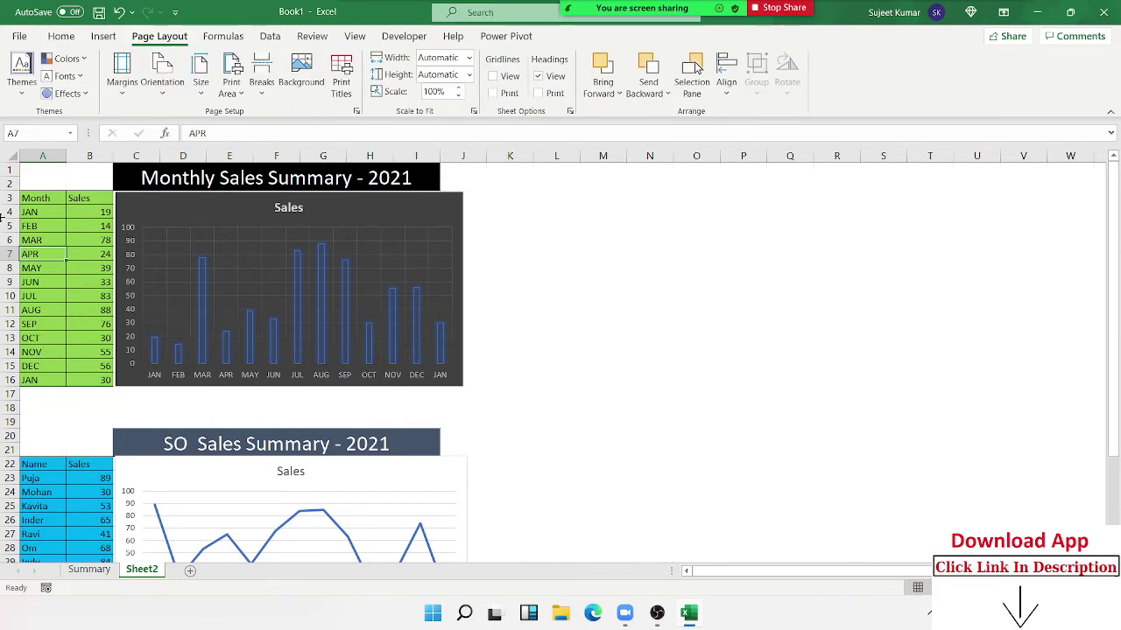
mouse_move(42, 169)
mouse_down()
mouse_move(341, 267)
mouse_move(445, 368)
mouse_move(442, 403)
mouse_move(445, 393)
mouse_up()
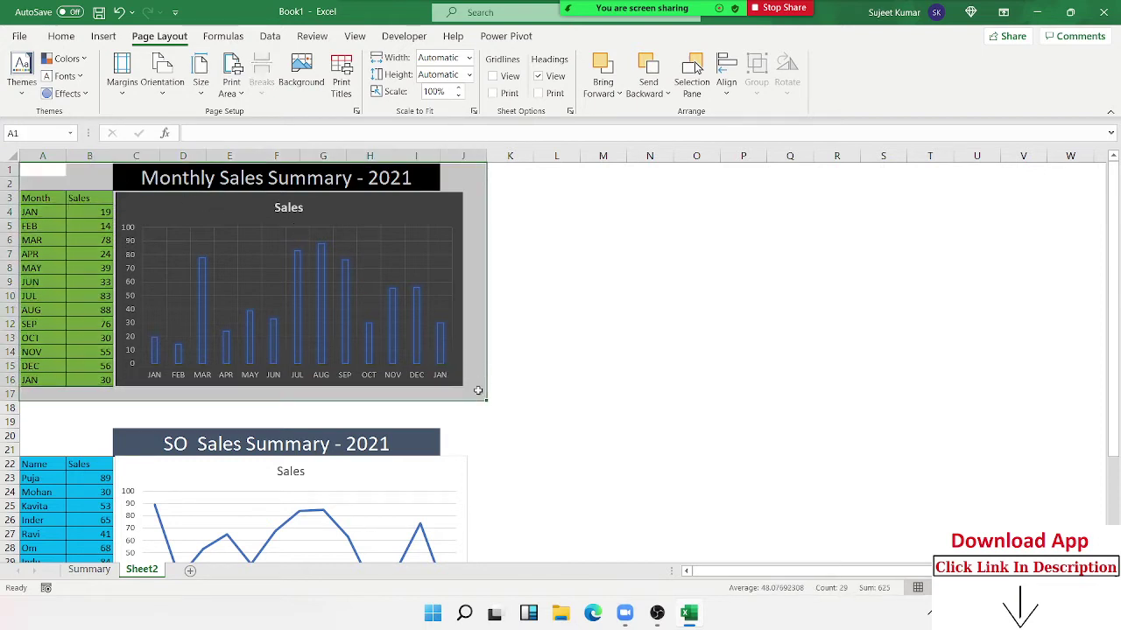
key(ctrl+c)
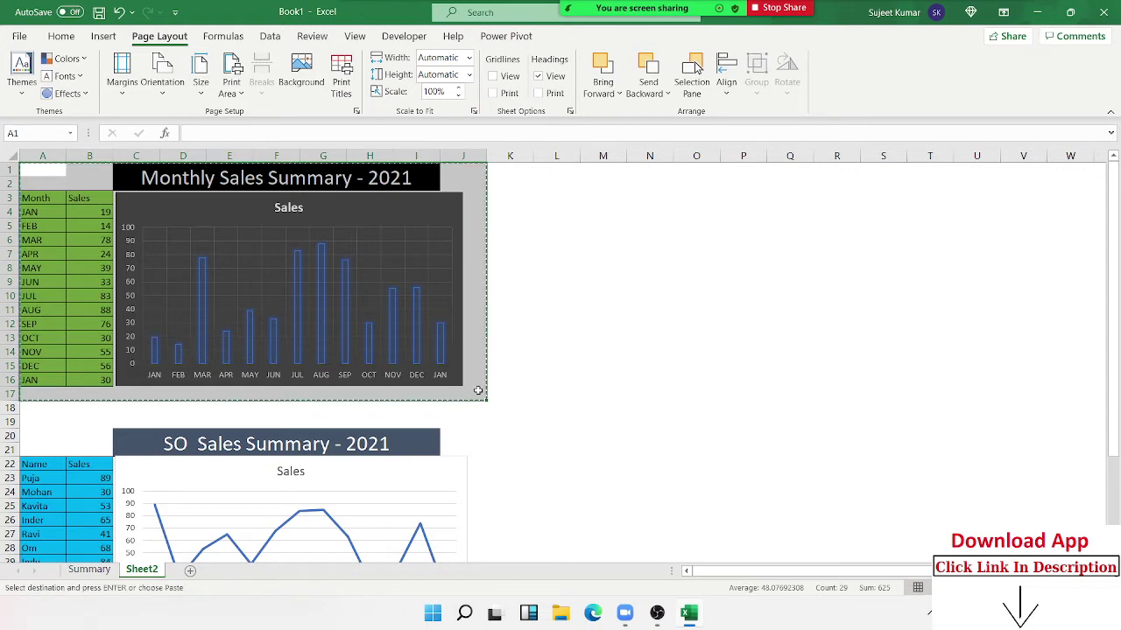
- Paste the copied block on Summary as a linked picture near B9, then view Sheet2
click(91, 570)
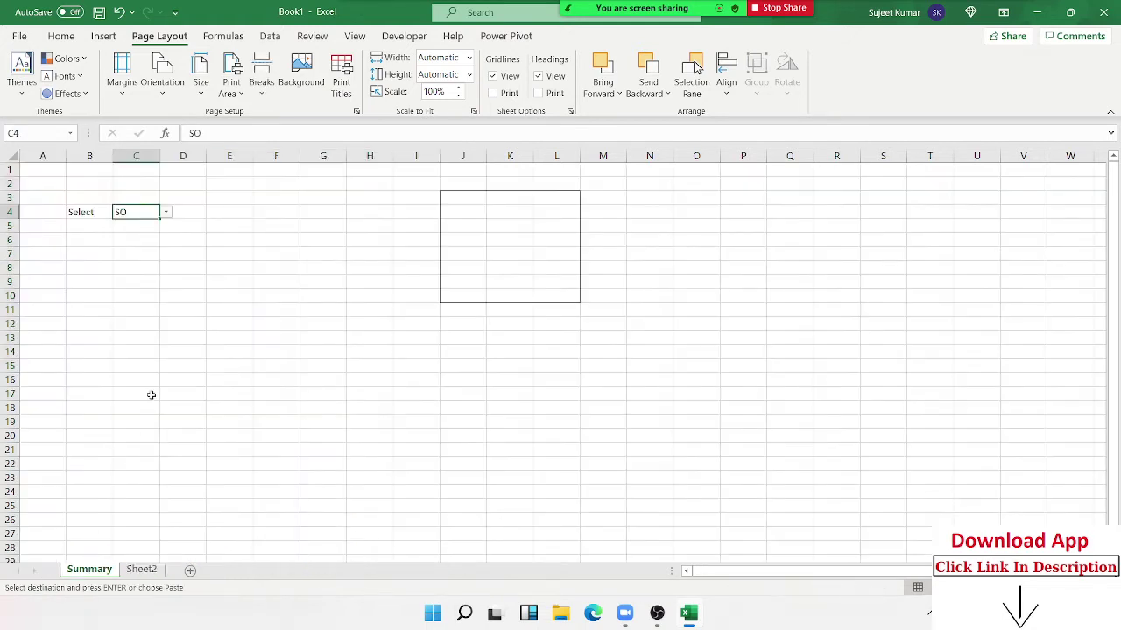
click(175, 280)
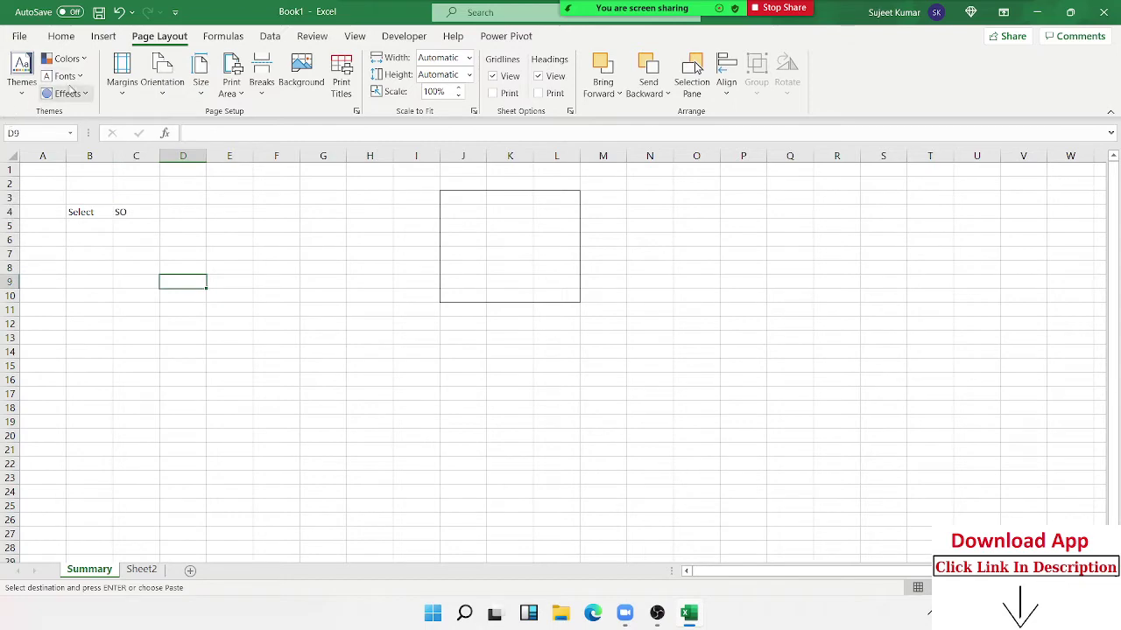
click(62, 37)
click(29, 92)
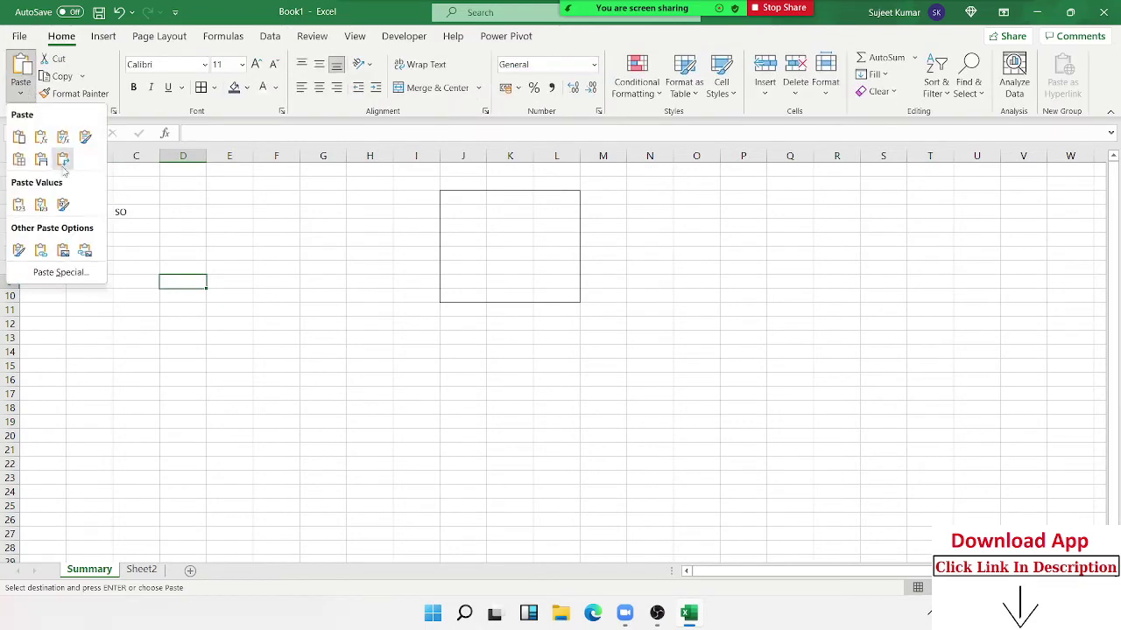
click(87, 253)
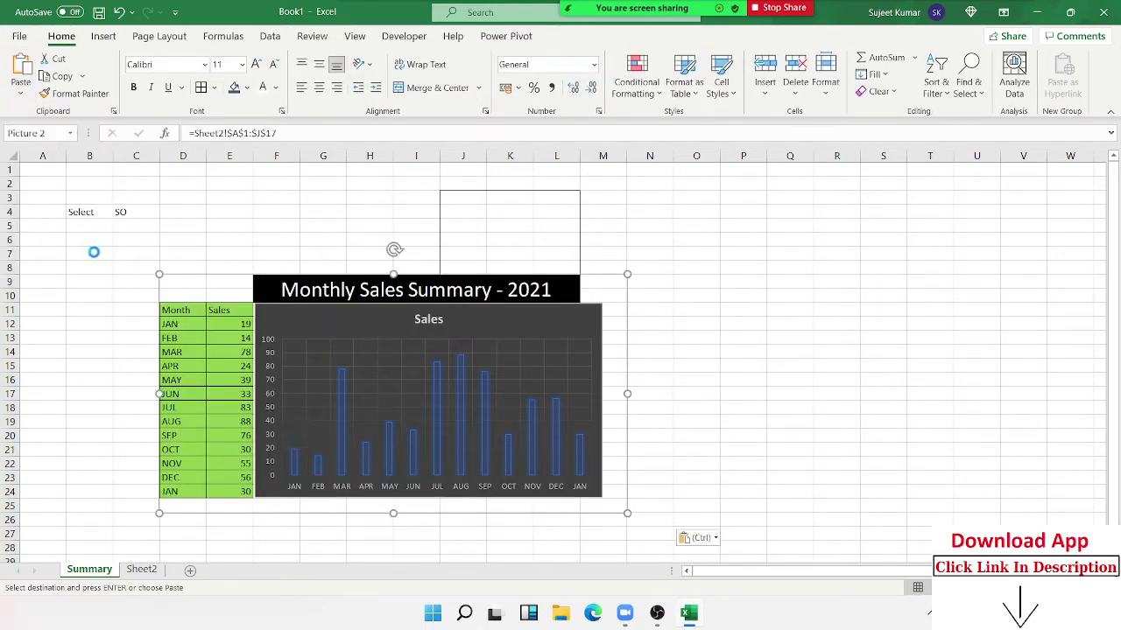
drag(215, 285, 117, 259)
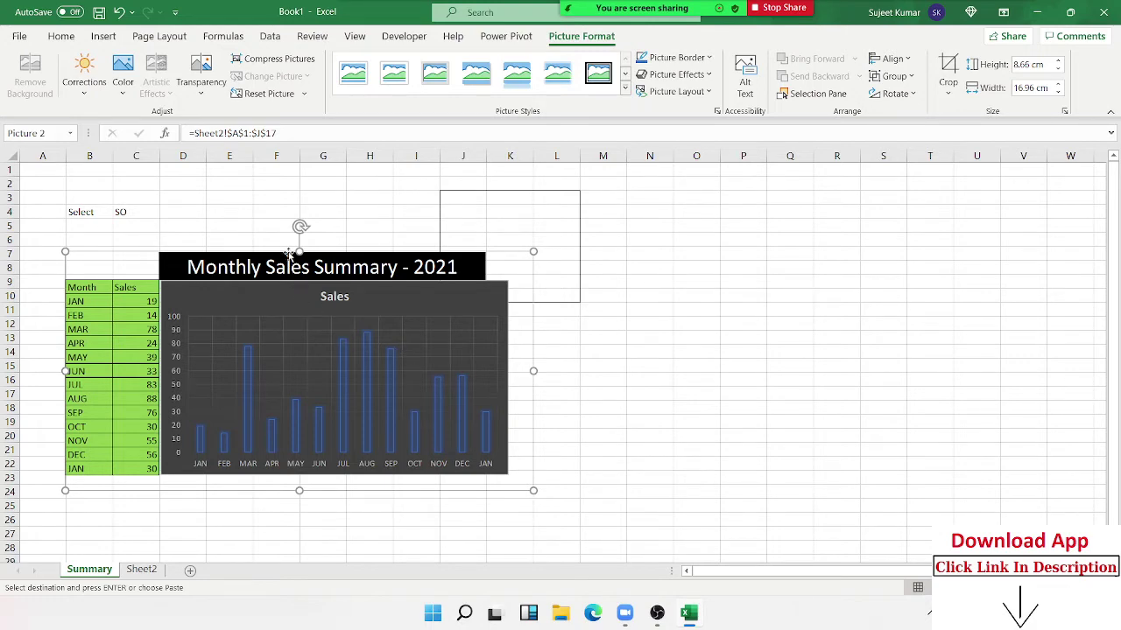
drag(226, 132, 277, 133)
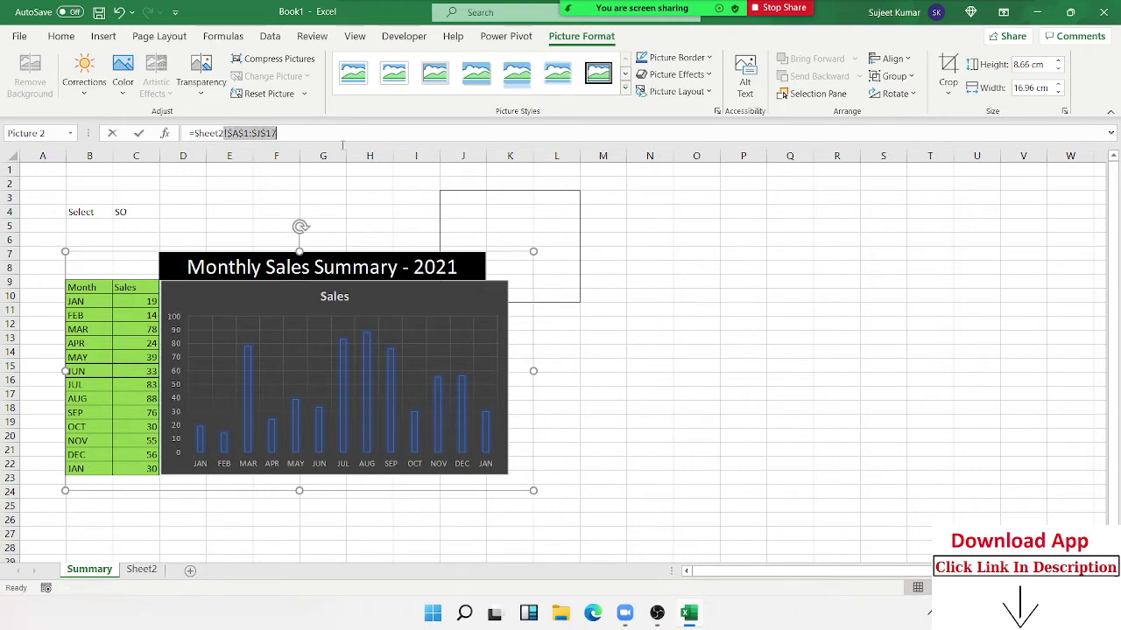
click(142, 570)
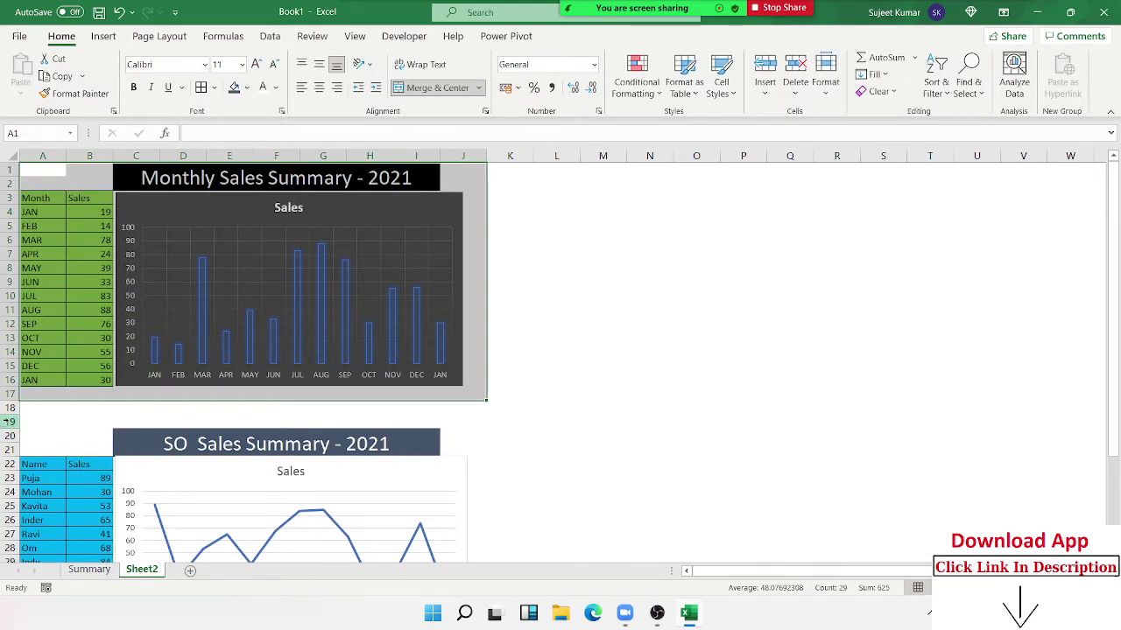
- Point the Summary picture's link at =Sheet2!$A$19:$J$36 so it shows the SO line chart
scroll(740, 413, down, 4)
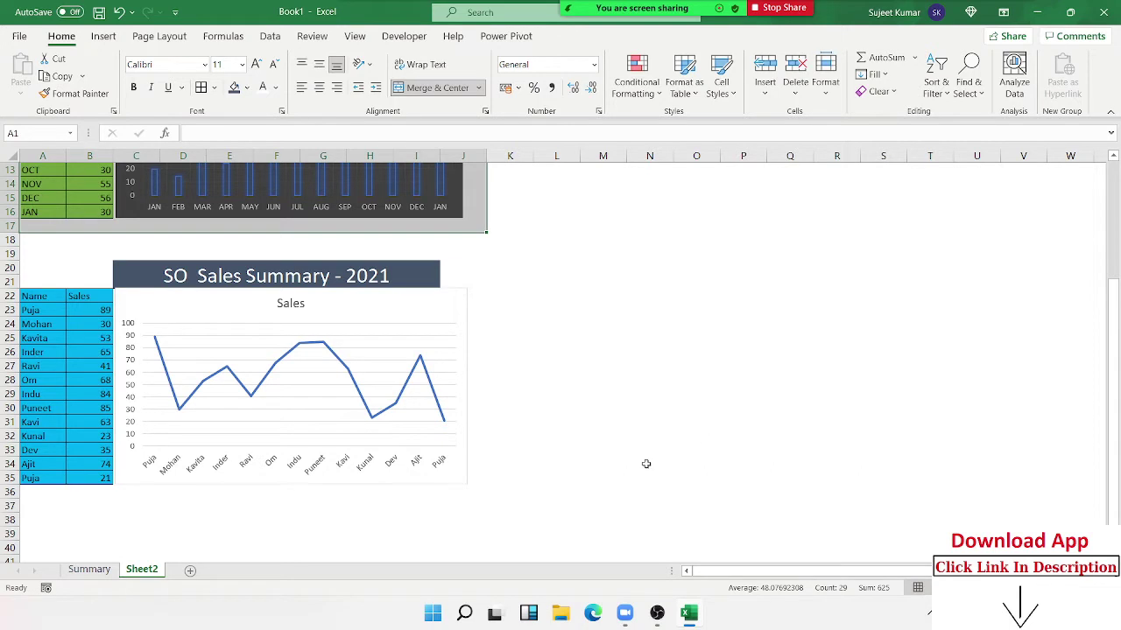
click(104, 569)
click(246, 133)
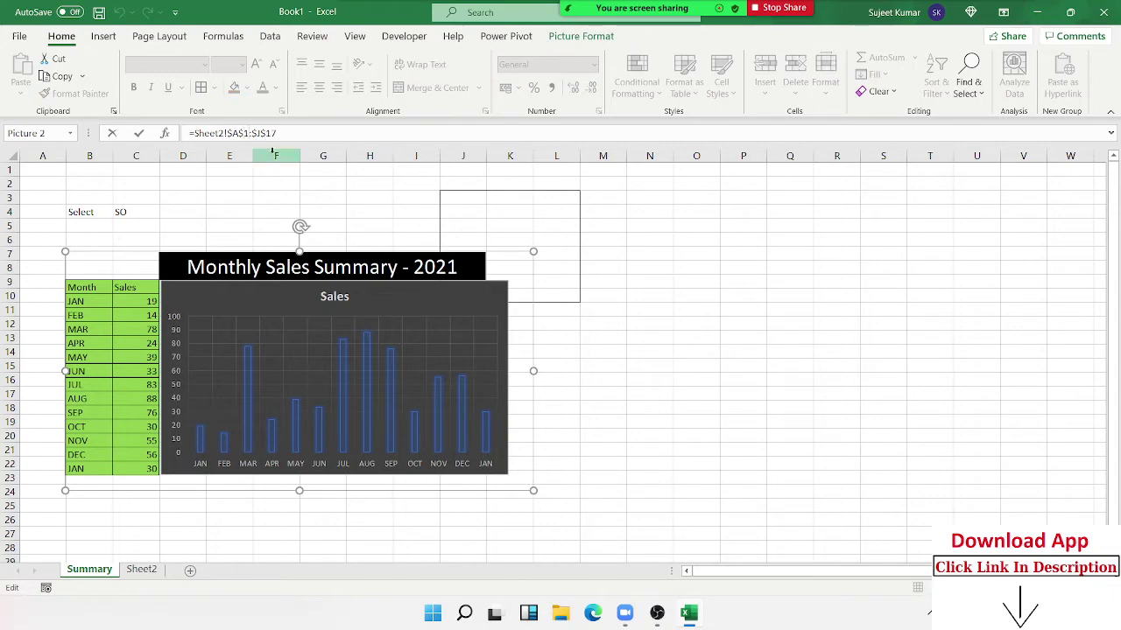
text(9)
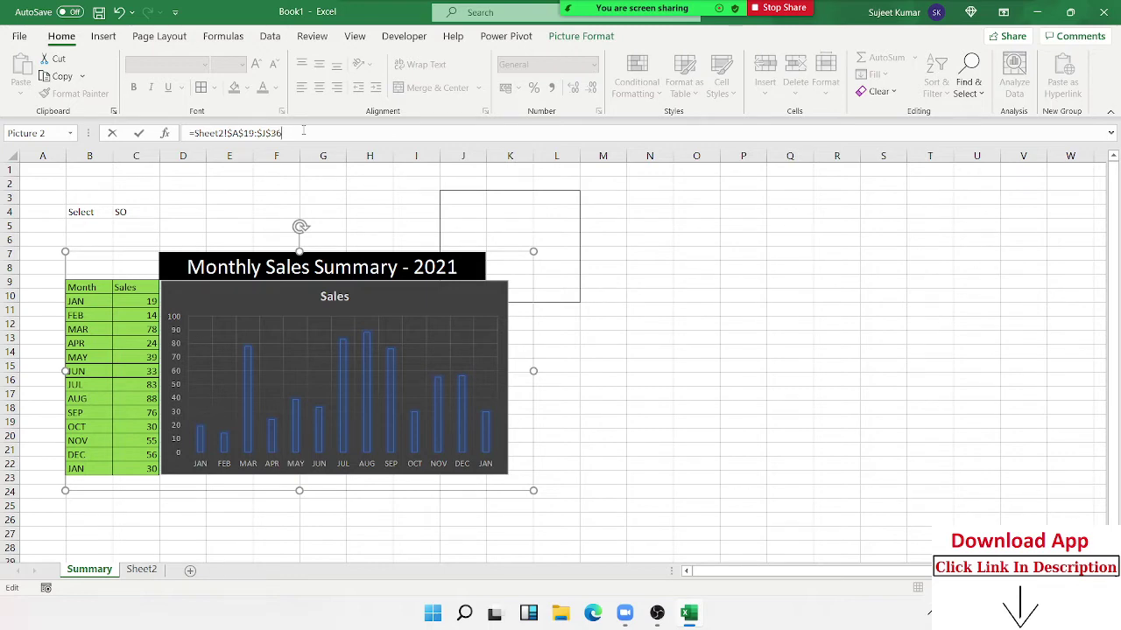
key(Return)
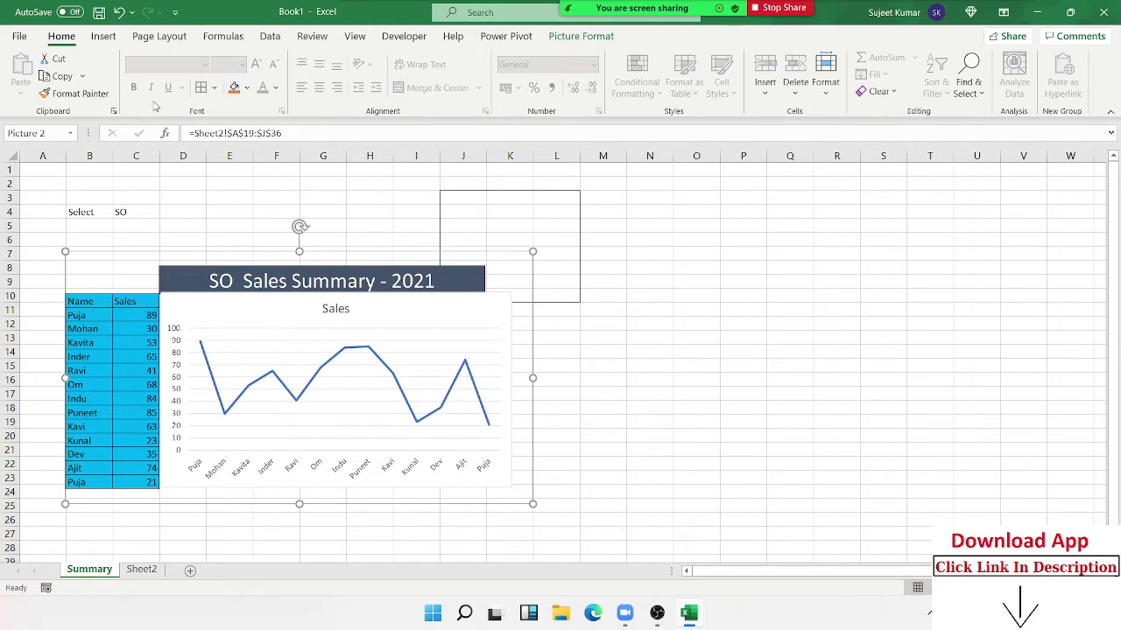
drag(232, 133, 283, 134)
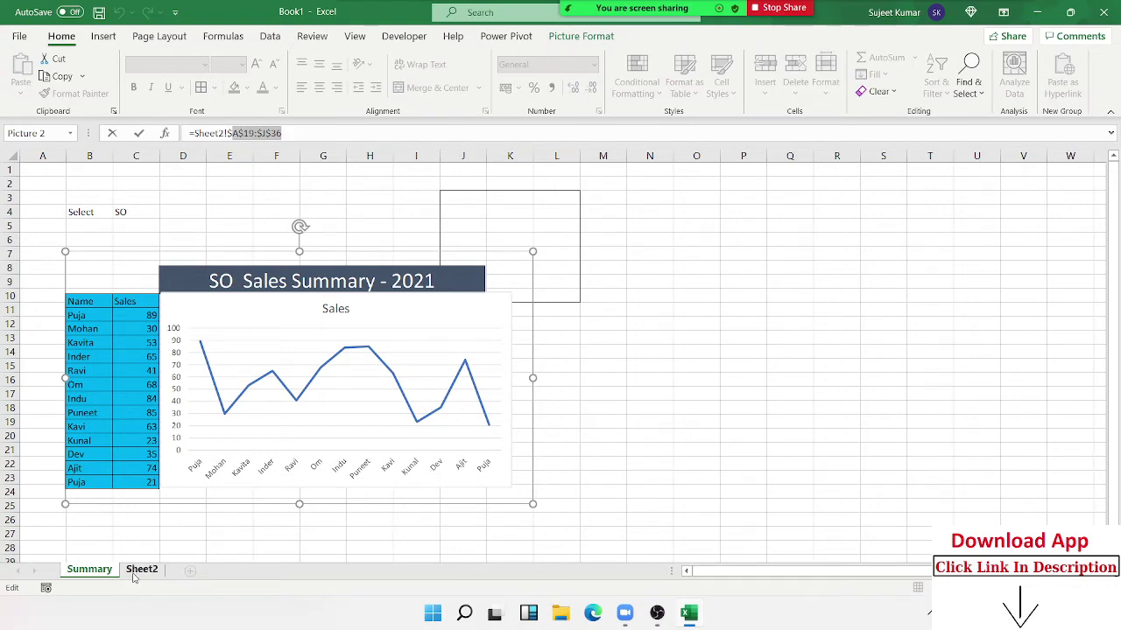
click(138, 570)
scroll(412, 500, up, 2)
scroll(427, 507, up, 2)
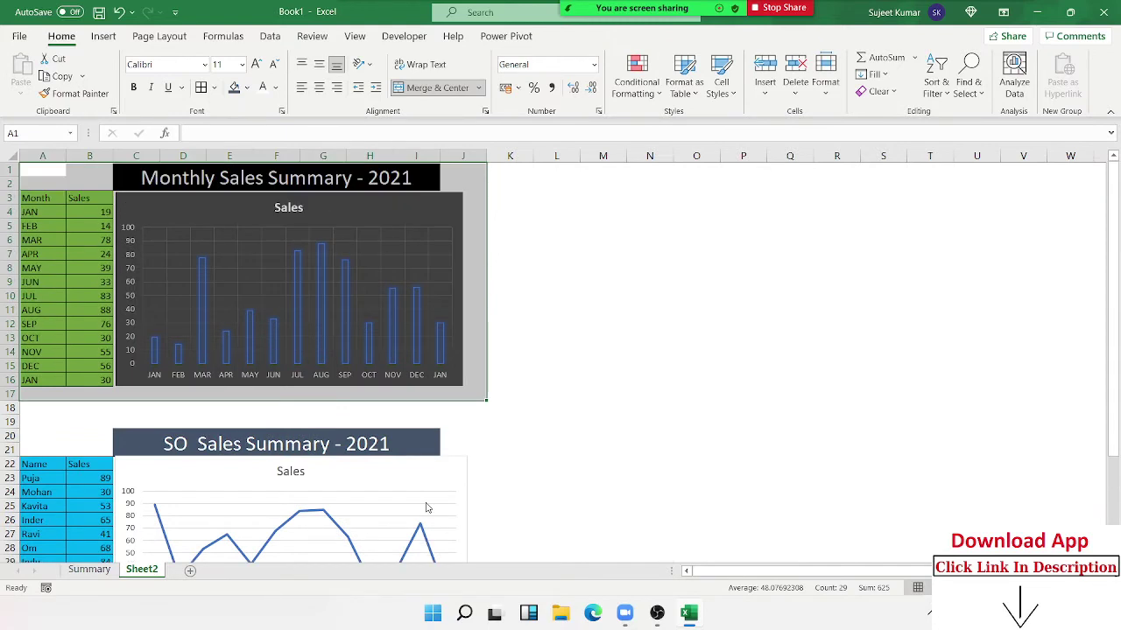
- Look over the Month and SO choices in the Summary sheet's C4 dropdown
click(211, 38)
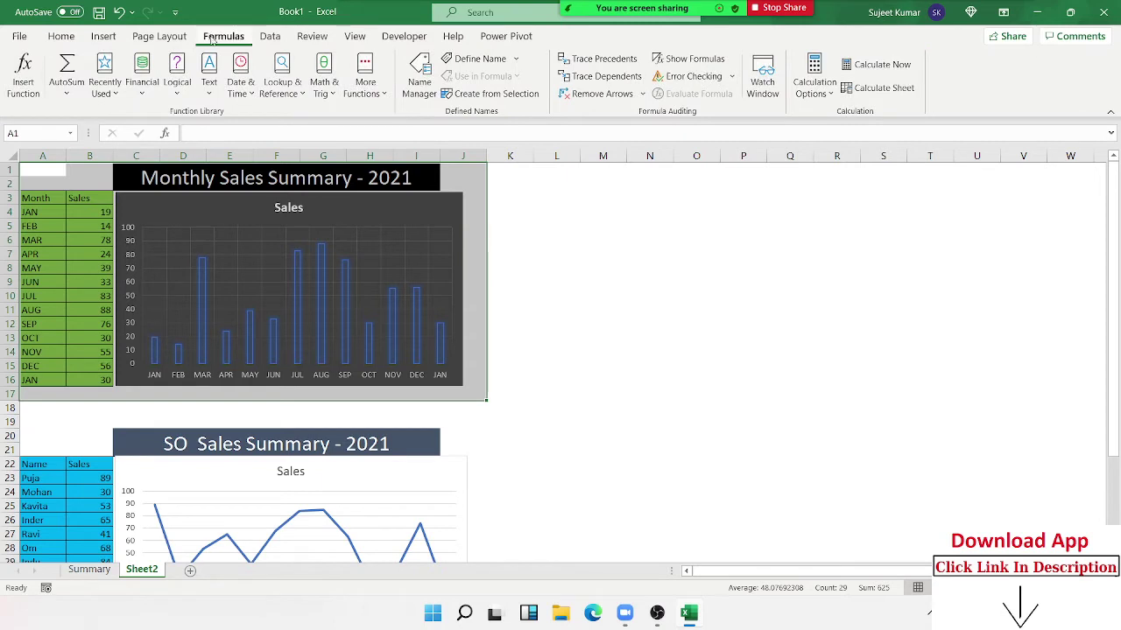
click(104, 570)
click(123, 216)
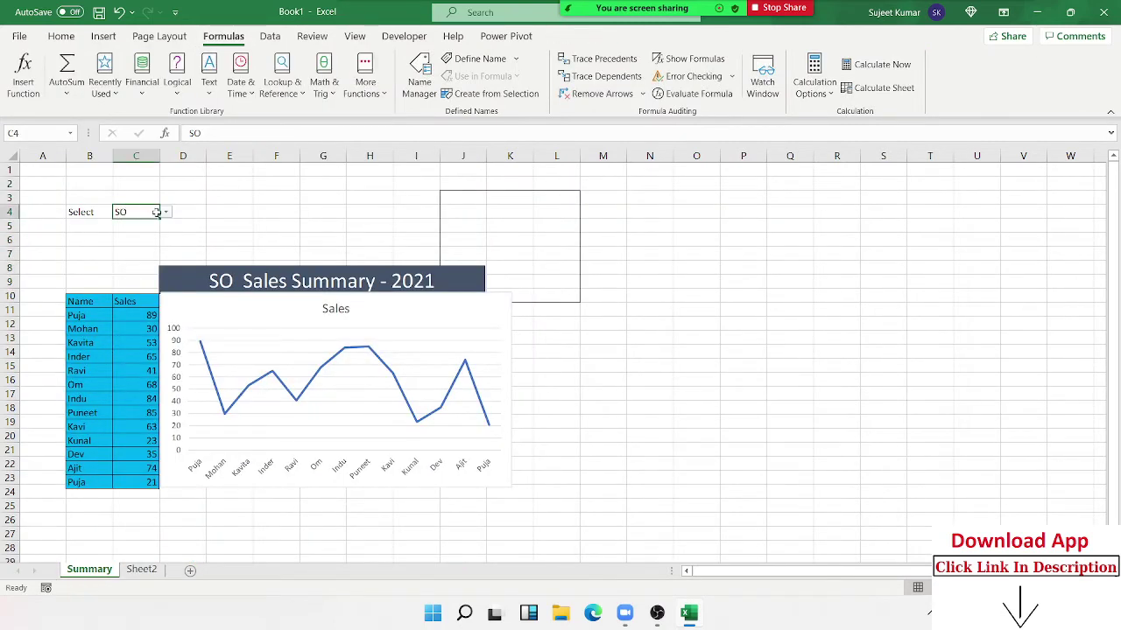
click(165, 213)
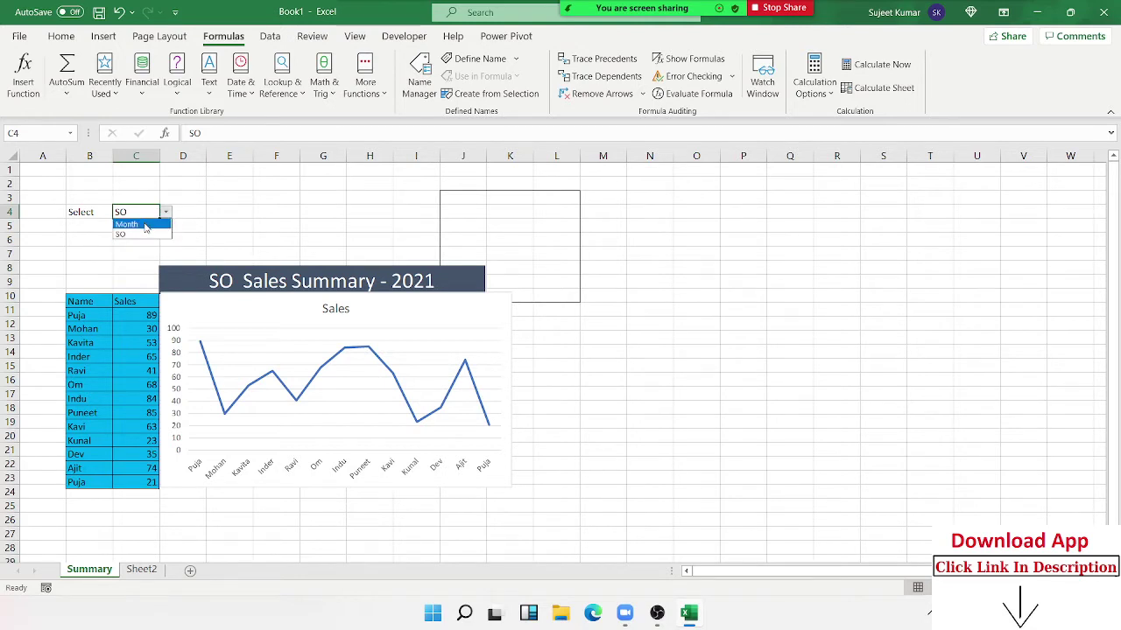
click(162, 571)
click(153, 574)
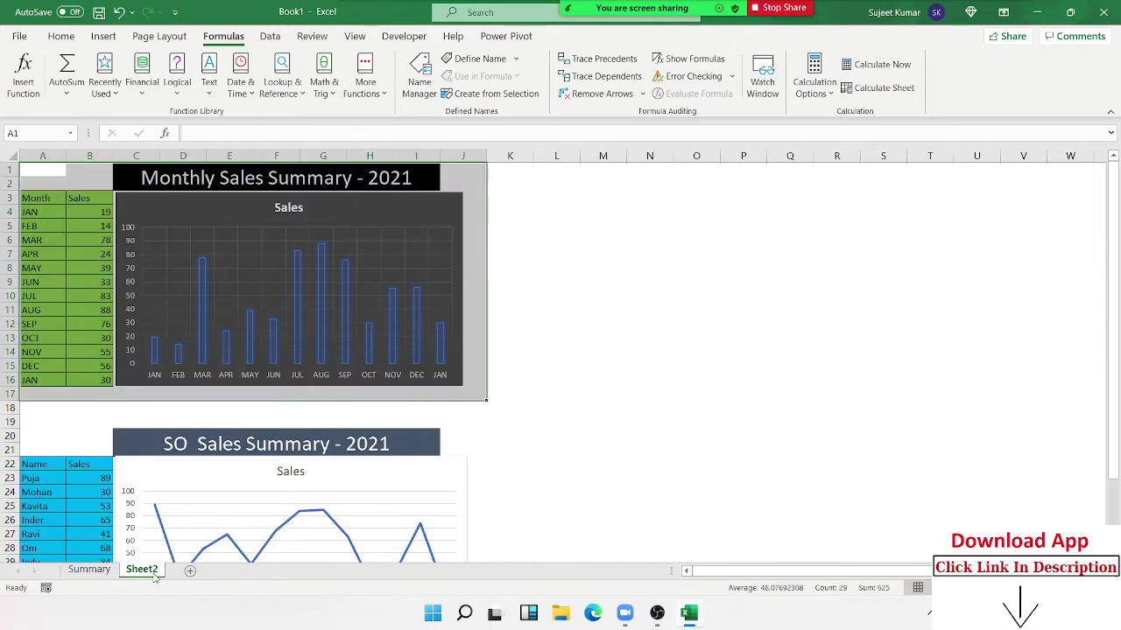
- On Sheet2, name $A$1:$J$17 'Month' and the A19:K36 block 'SO'
click(464, 59)
text(Month)
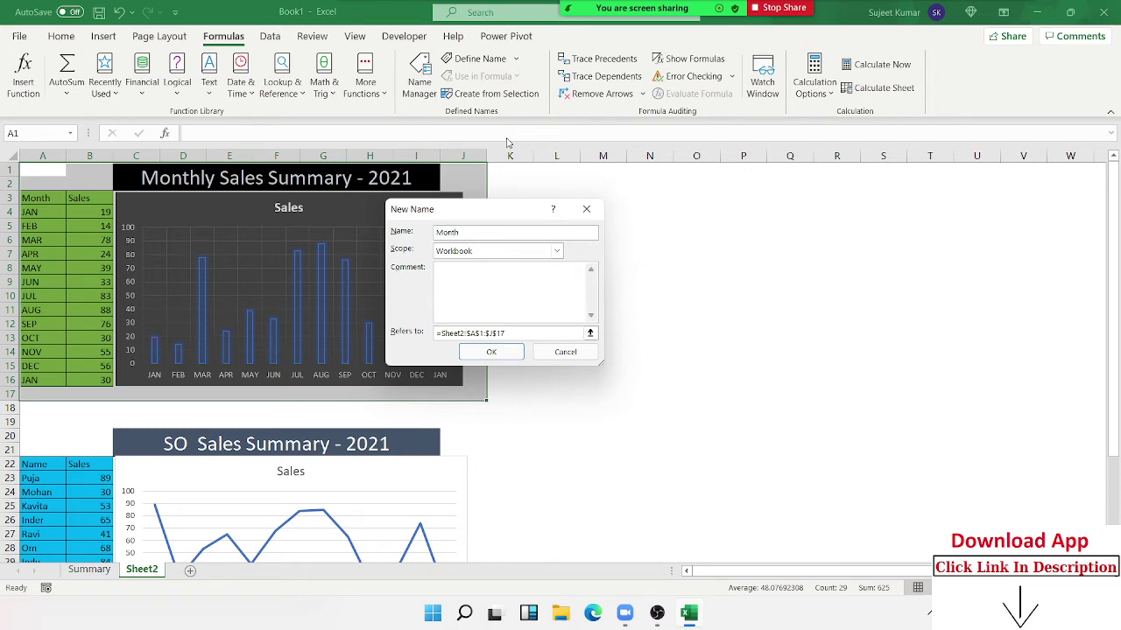
click(490, 351)
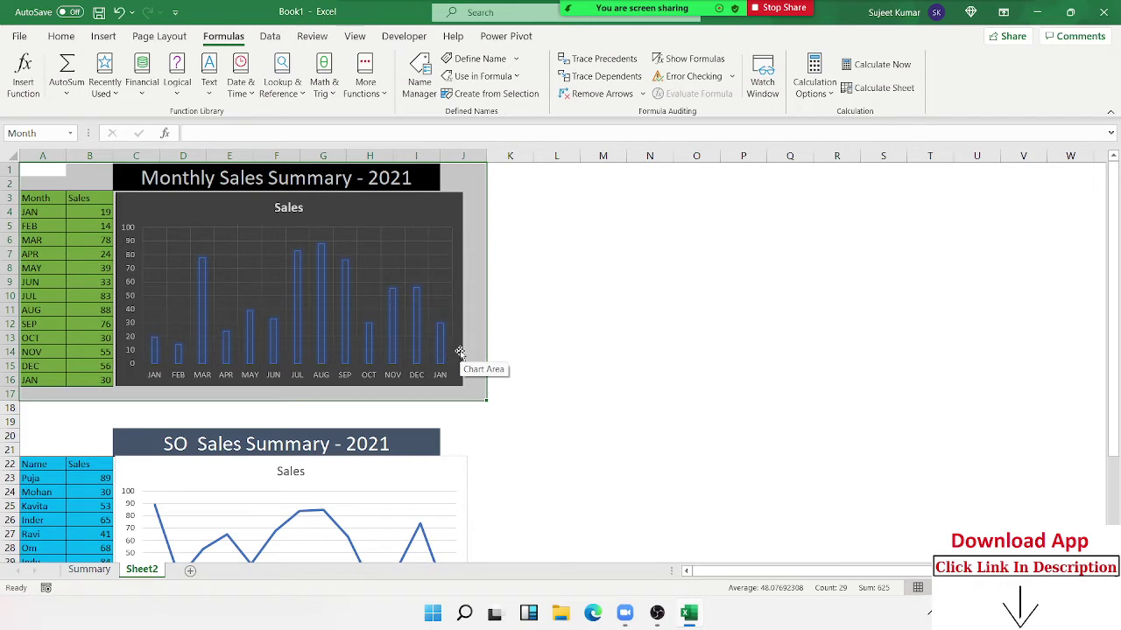
click(34, 423)
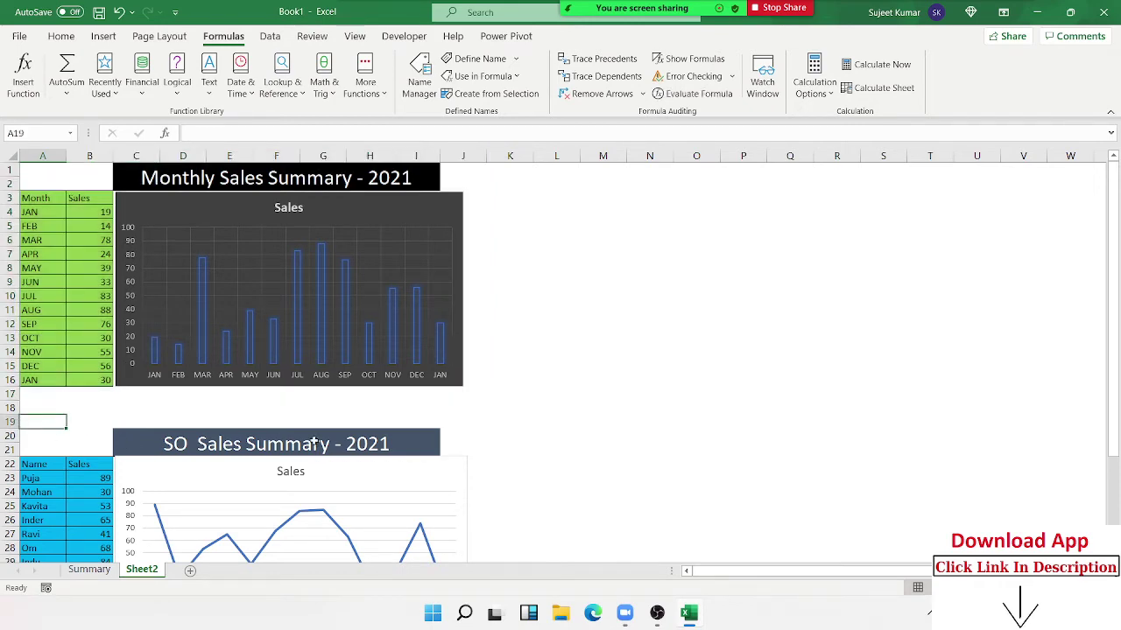
scroll(446, 429, down, 2)
scroll(460, 442, down, 1)
drag(491, 522, 509, 536)
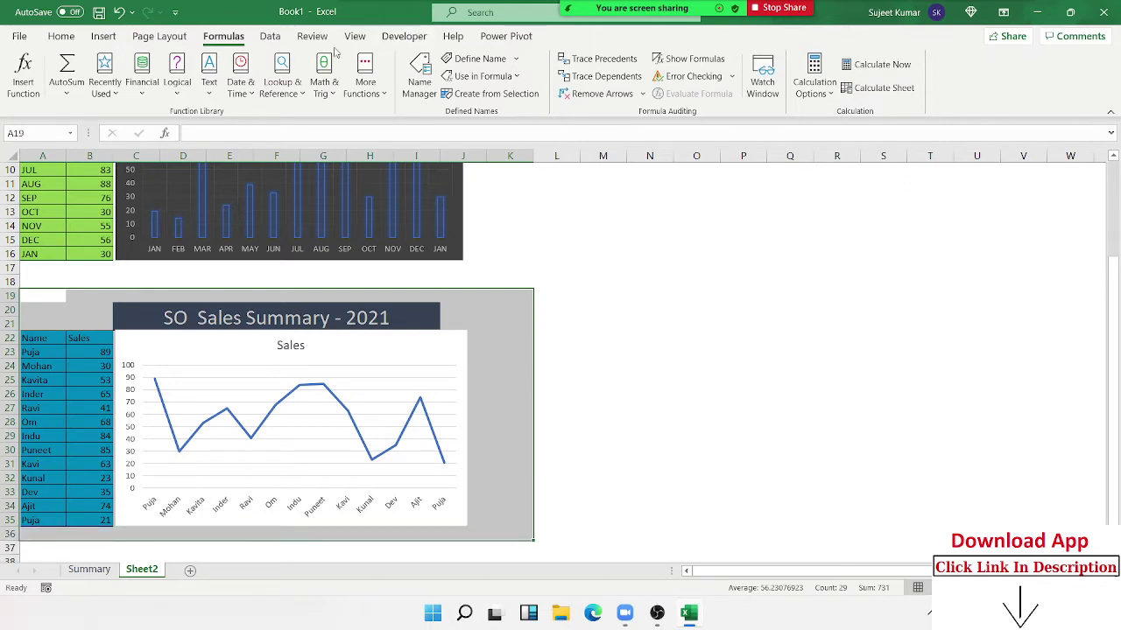
click(463, 59)
text(SO)
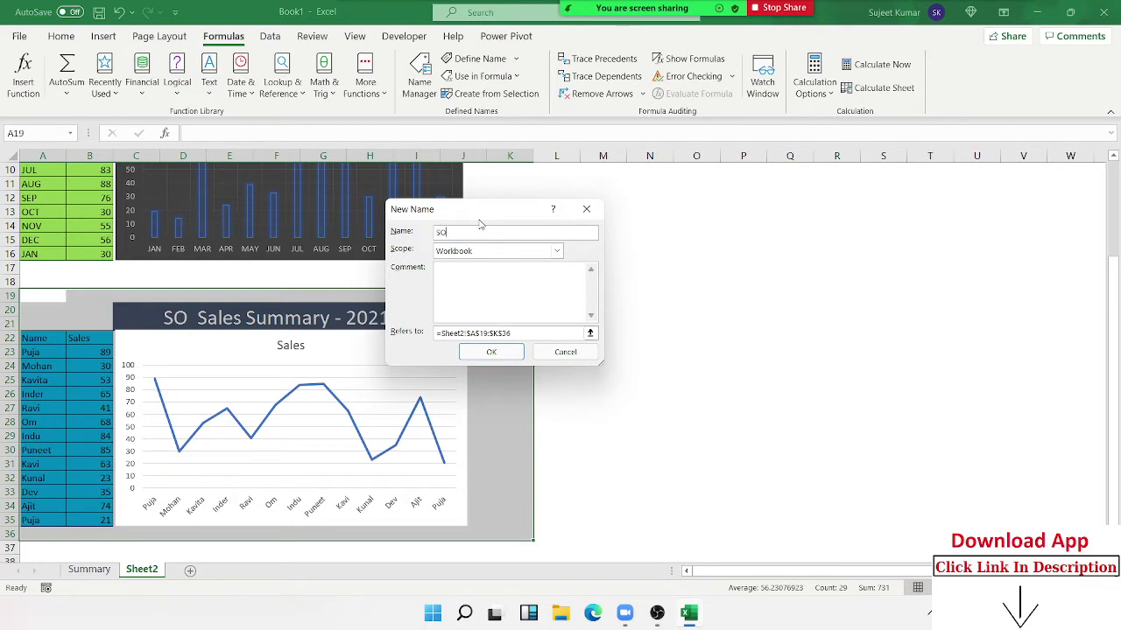
click(491, 352)
click(110, 572)
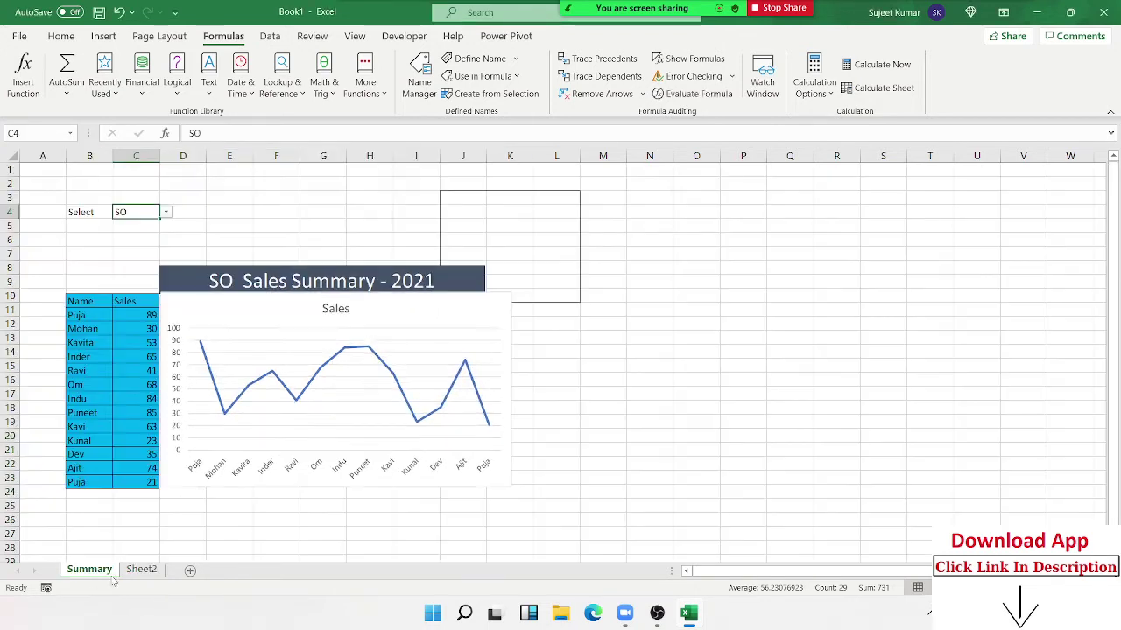
click(436, 302)
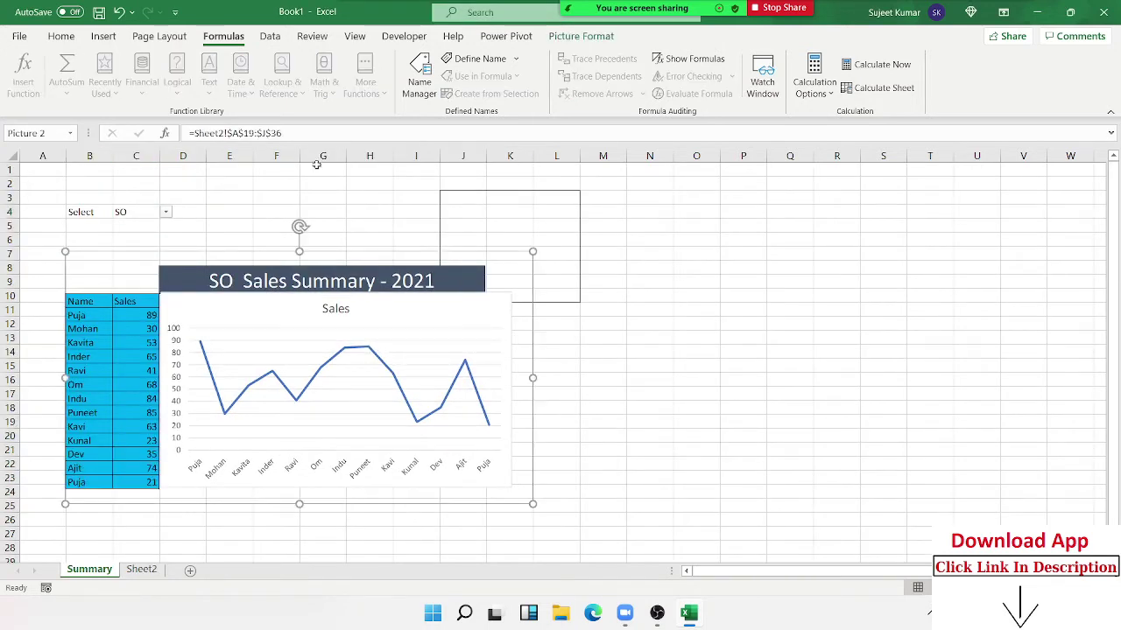
- Replace the picture's reference with the name =Month to show the monthly chart
drag(281, 133, 185, 125)
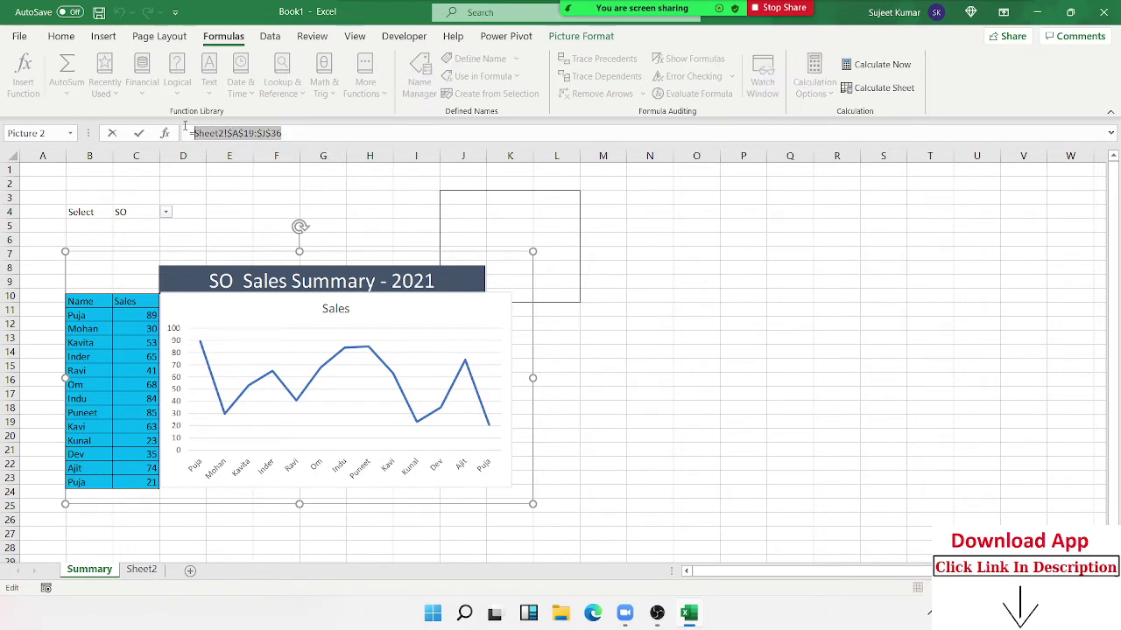
text(month)
key(Tab)
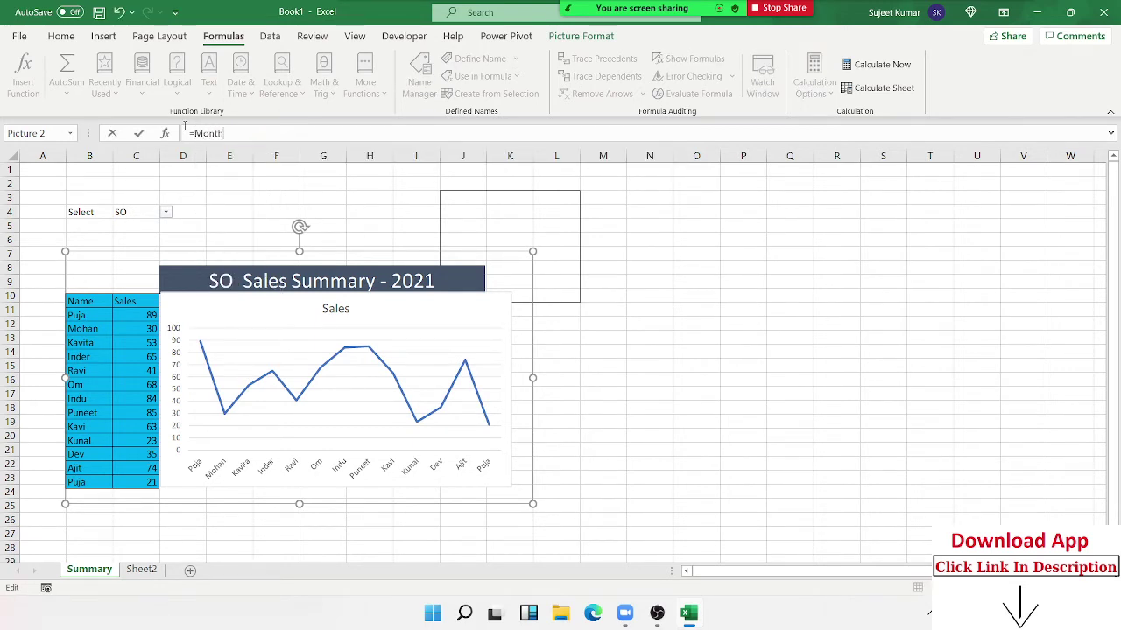
key(Return)
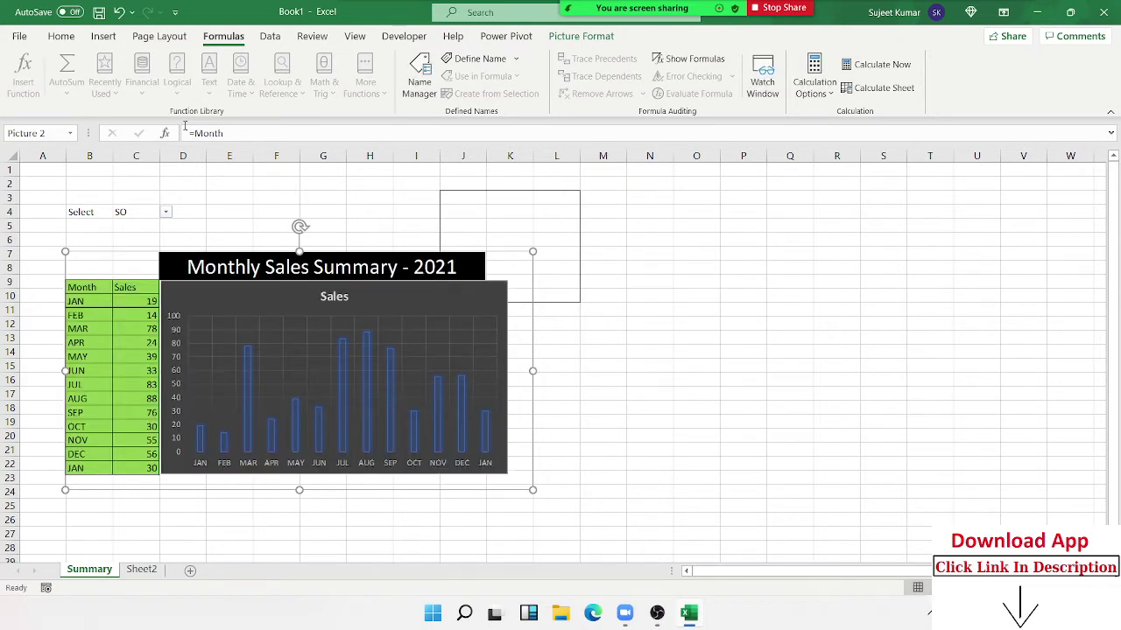
- Test the link by switching the picture to =SO and back to =Month
double_click(201, 134)
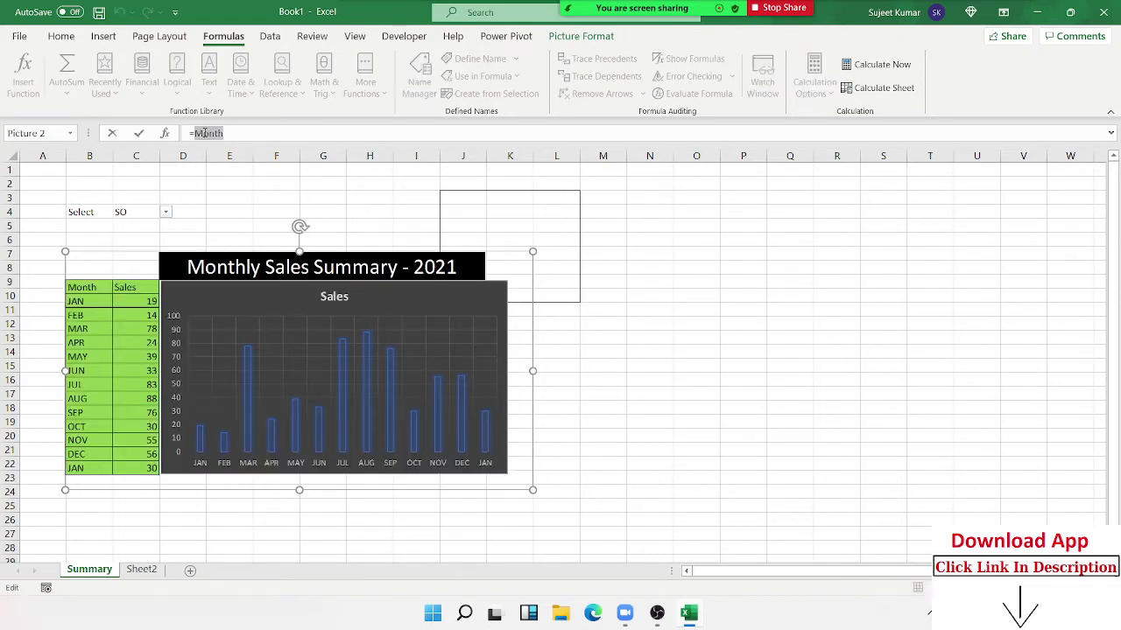
text(so)
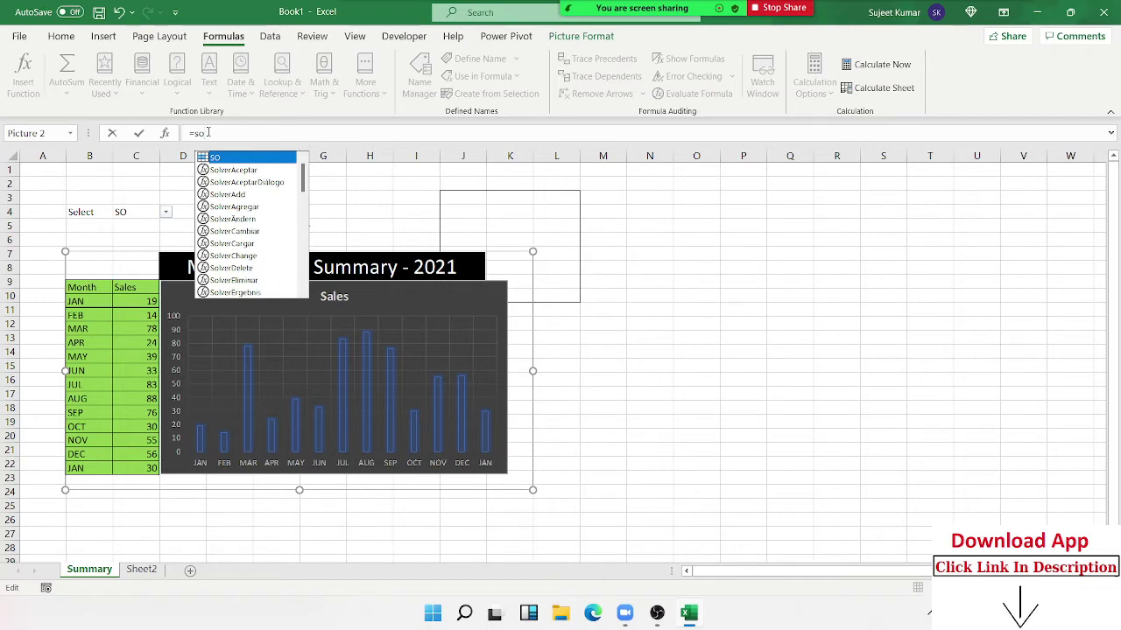
key(Return)
double_click(206, 132)
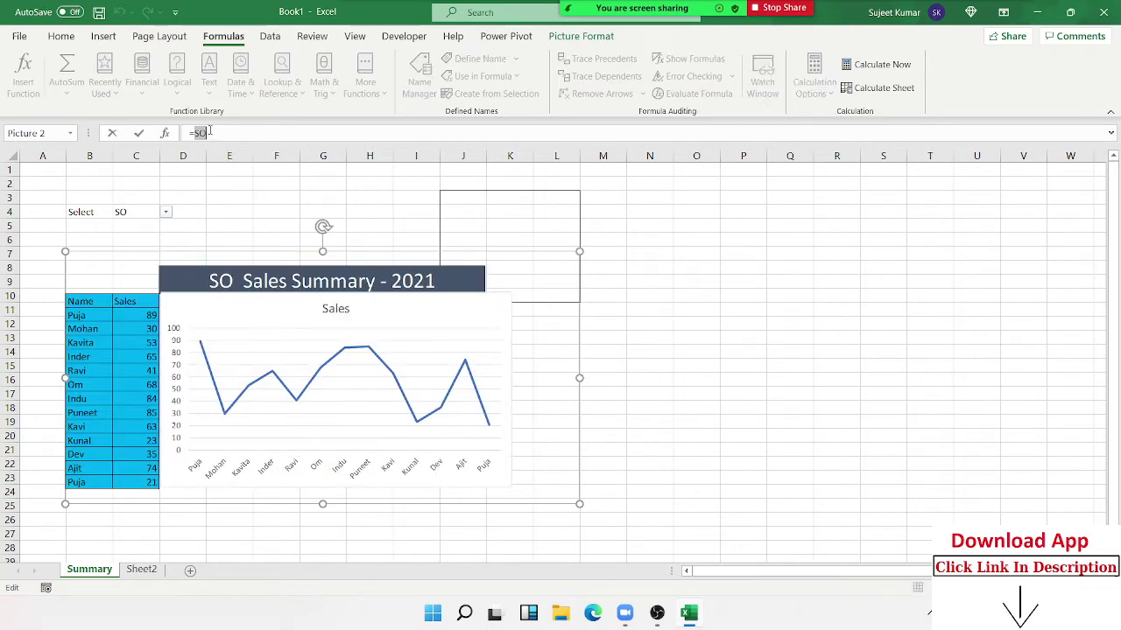
text(month)
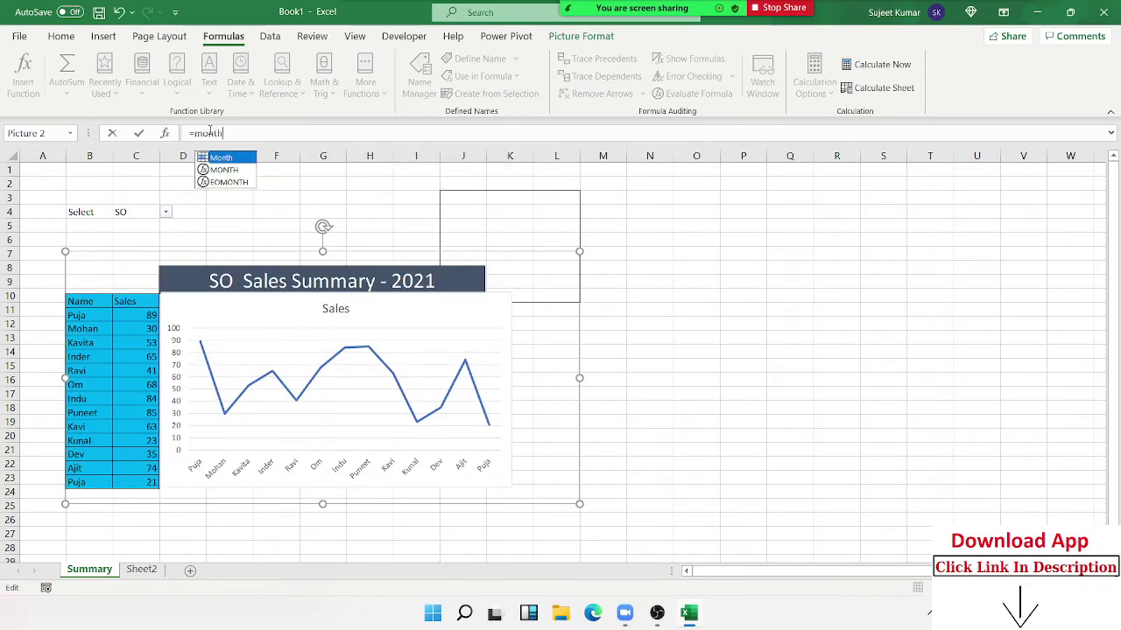
key(Return)
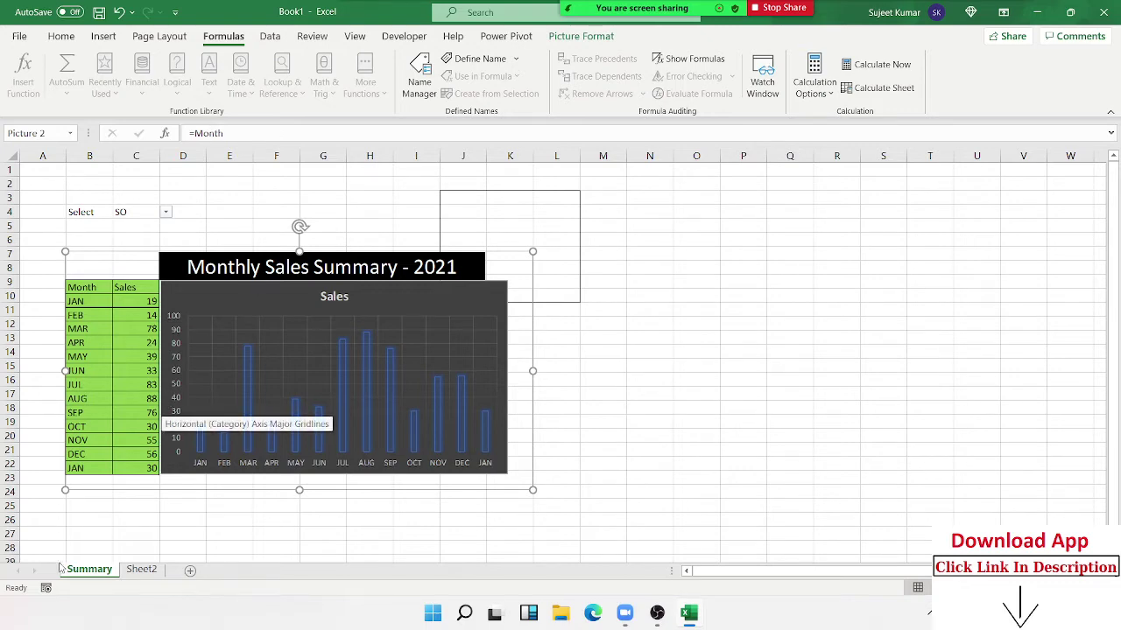
- Reselect the Summary picture and reconfirm its =Month link
click(154, 570)
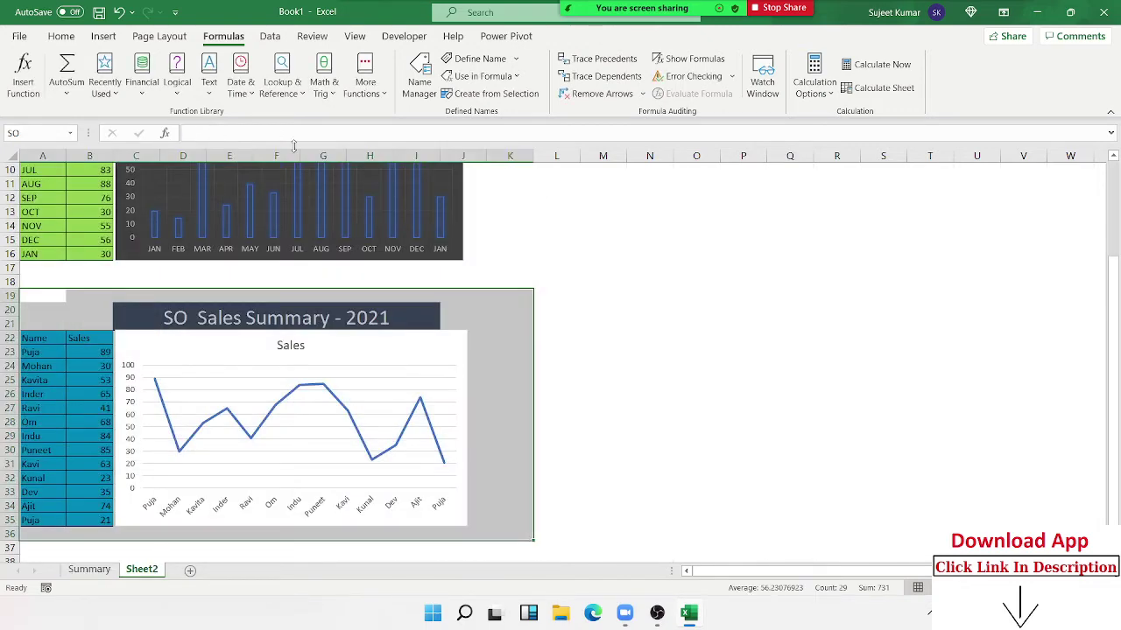
ctrl+click(112, 571)
click(113, 574)
click(760, 340)
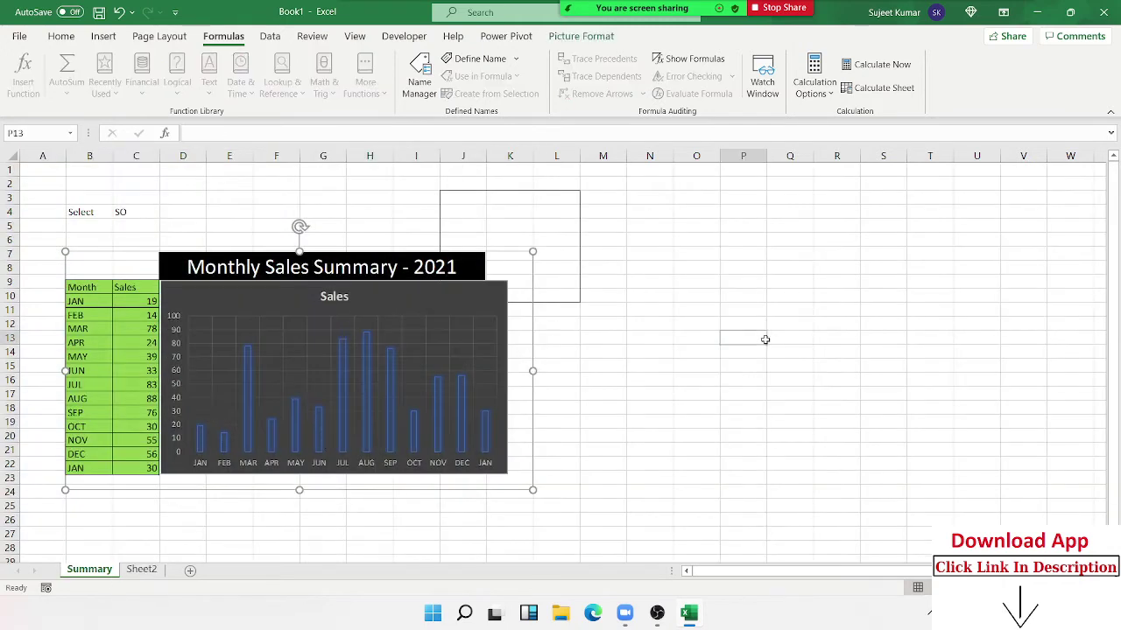
click(499, 319)
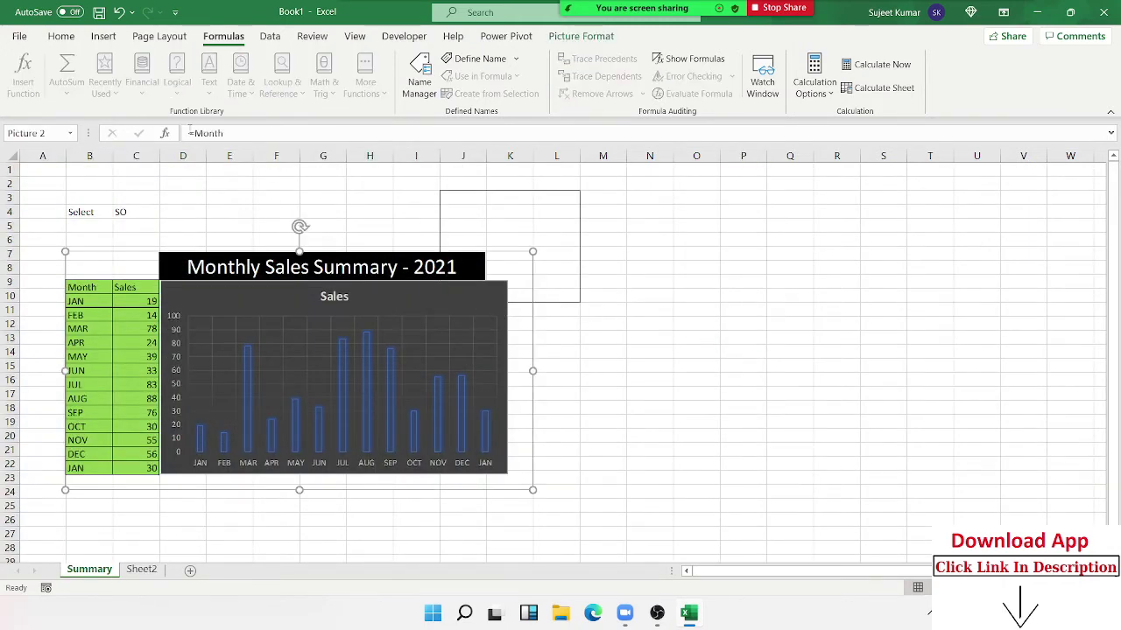
double_click(242, 134)
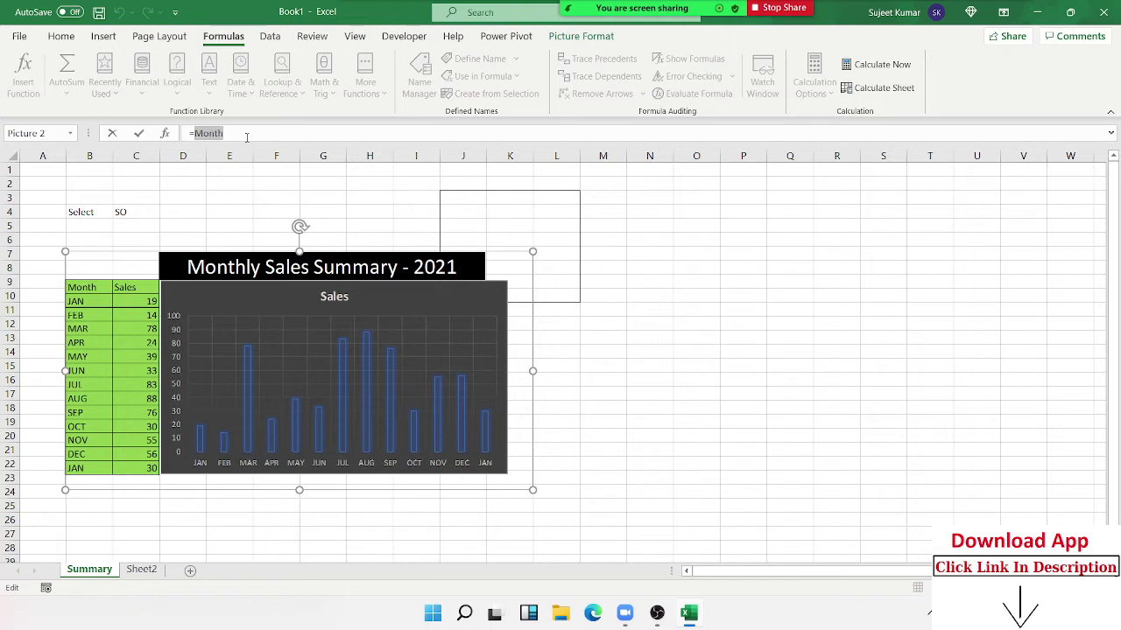
key(Return)
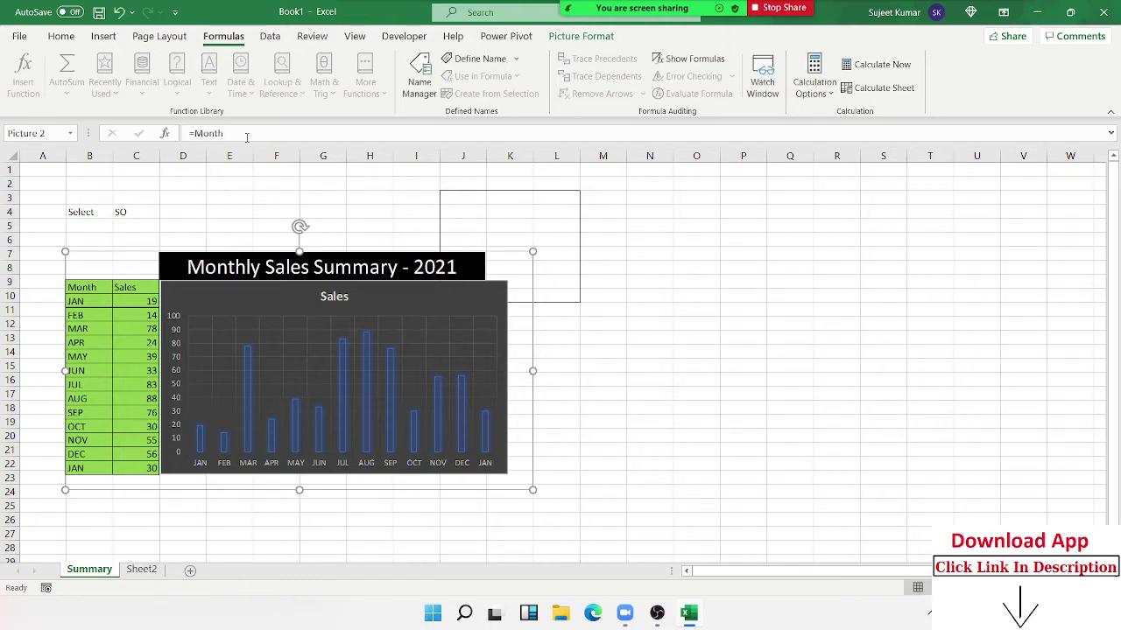
- Set the C4 selector to Month
click(141, 214)
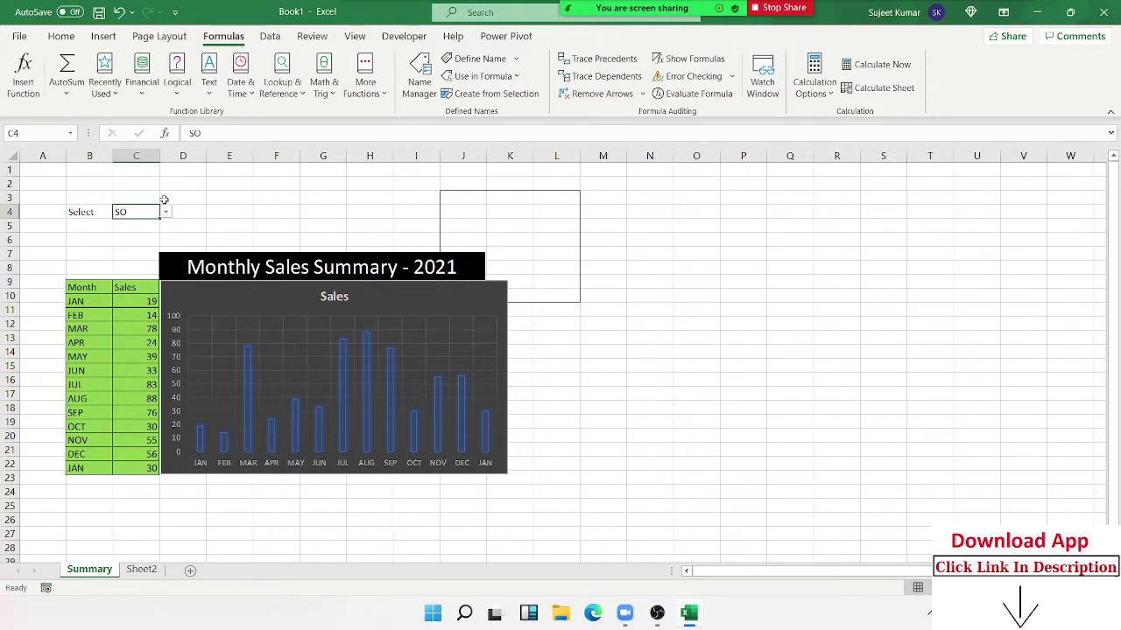
click(165, 213)
click(159, 225)
click(149, 571)
- Add a new blank sheet and enter 25 in A1 and 125 in A2
click(190, 571)
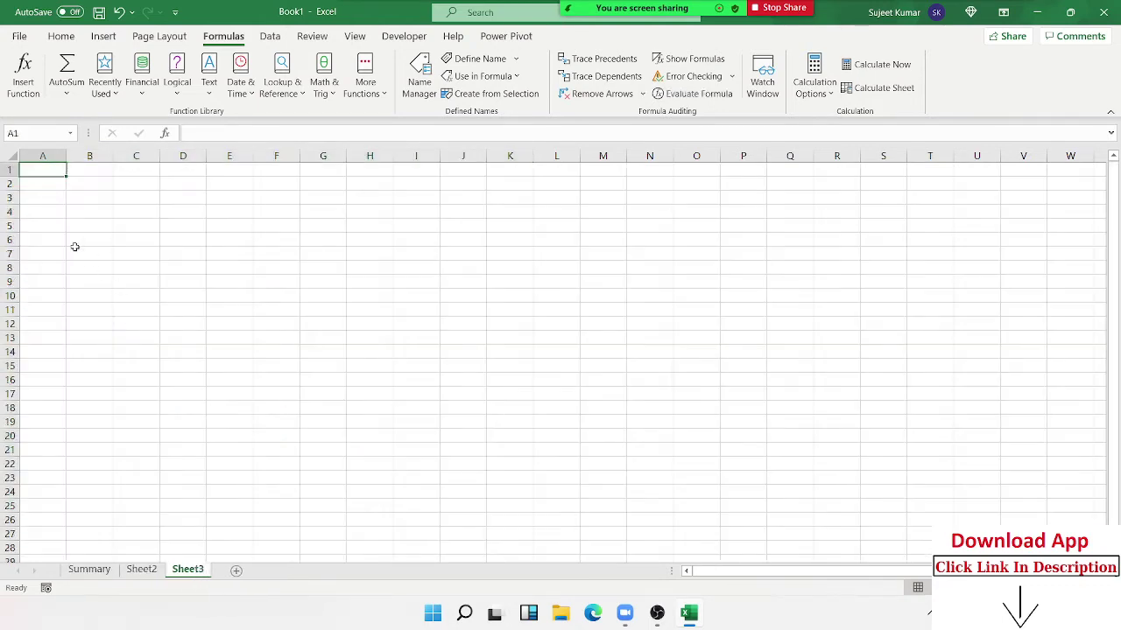
text(25)
key(Return)
text(12)
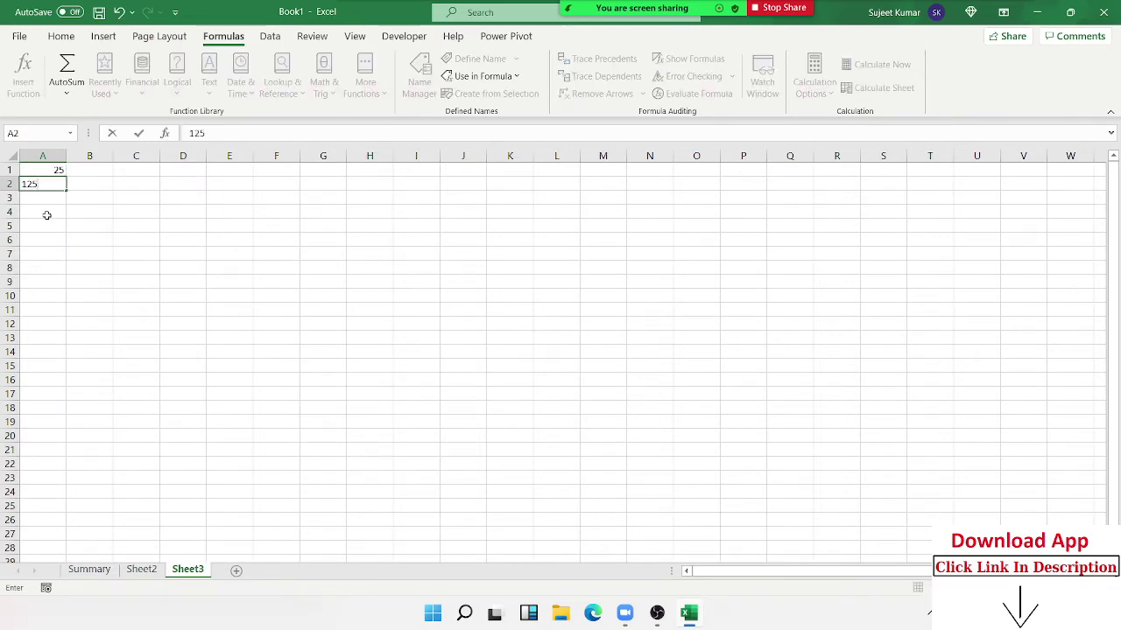
click(353, 213)
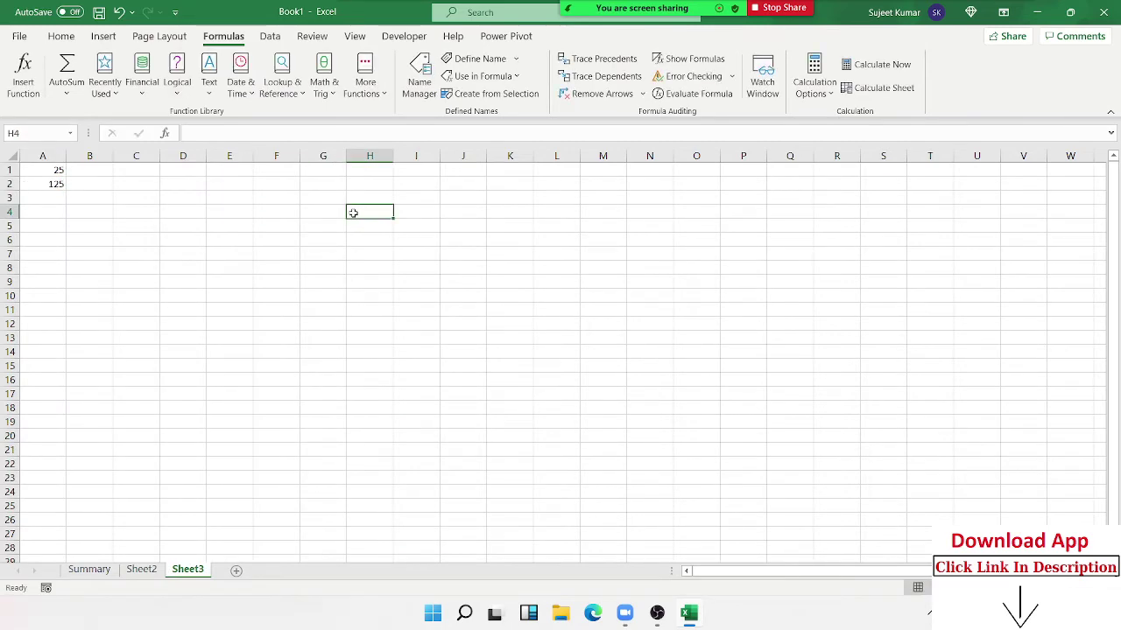
- Enter =A1 in H4 so it shows 25
text(=A)
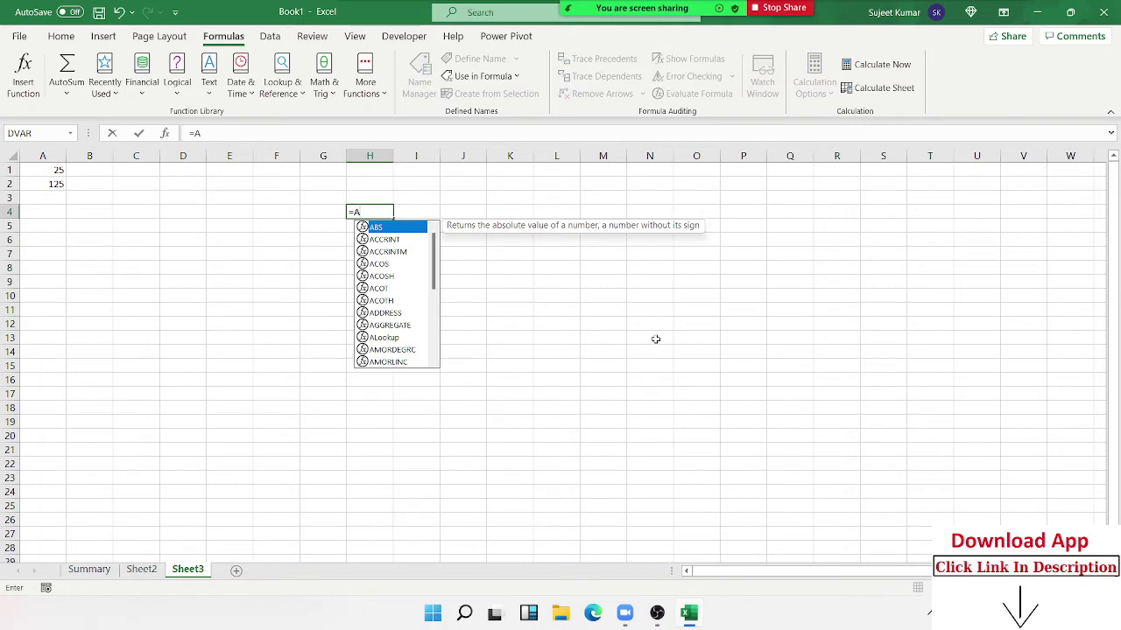
text(1)
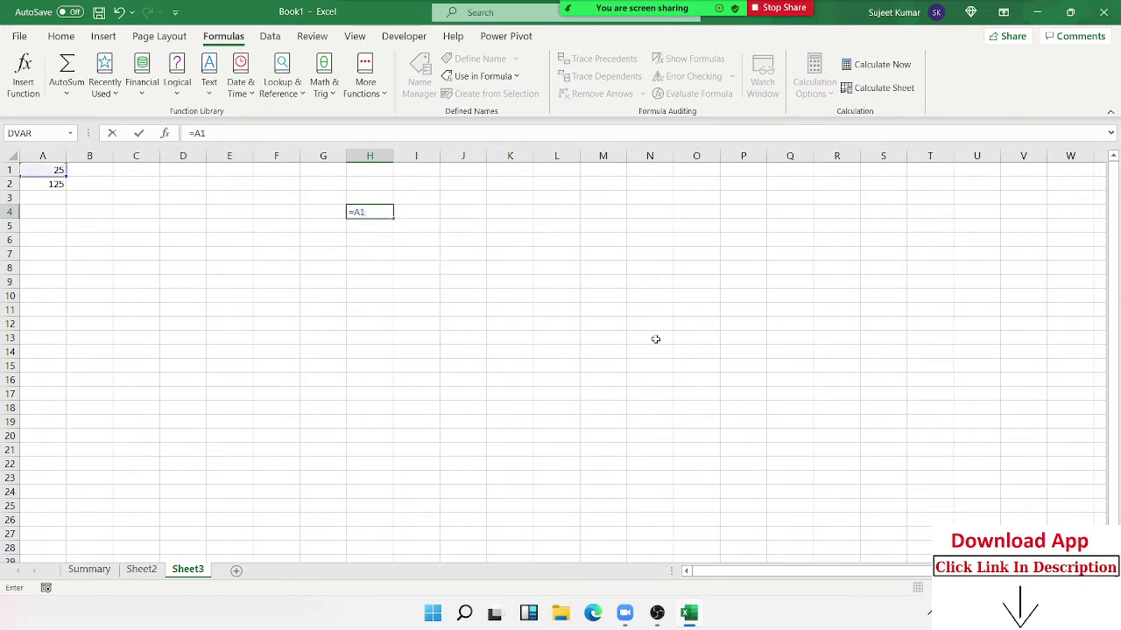
click(361, 213)
double_click(359, 212)
click(33, 170)
key(Return)
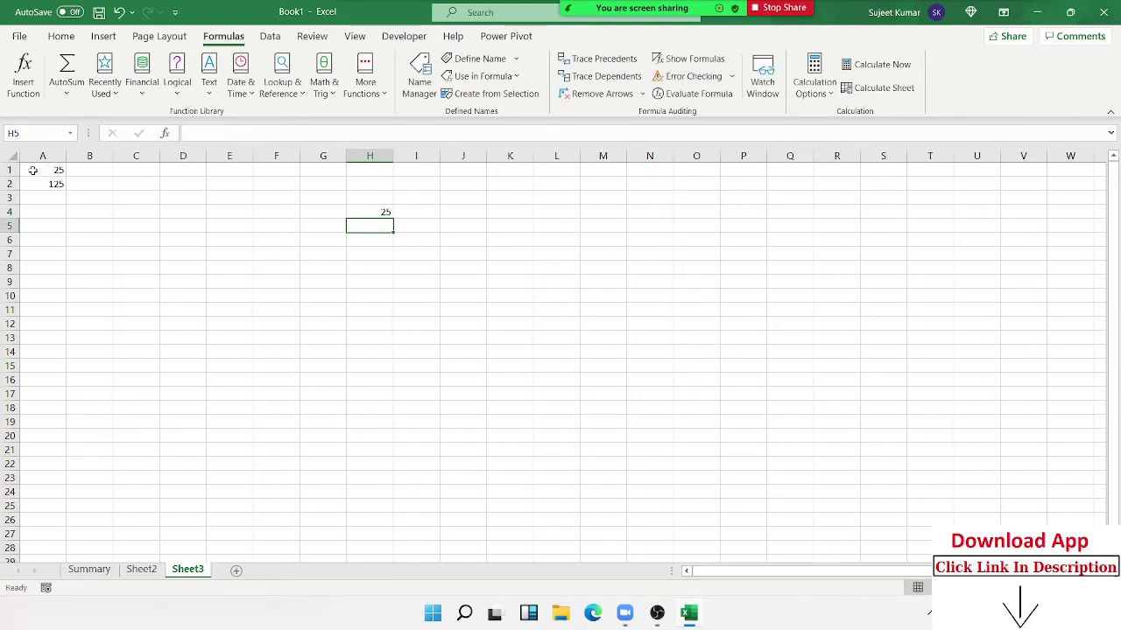
key(Left)
key(Left)
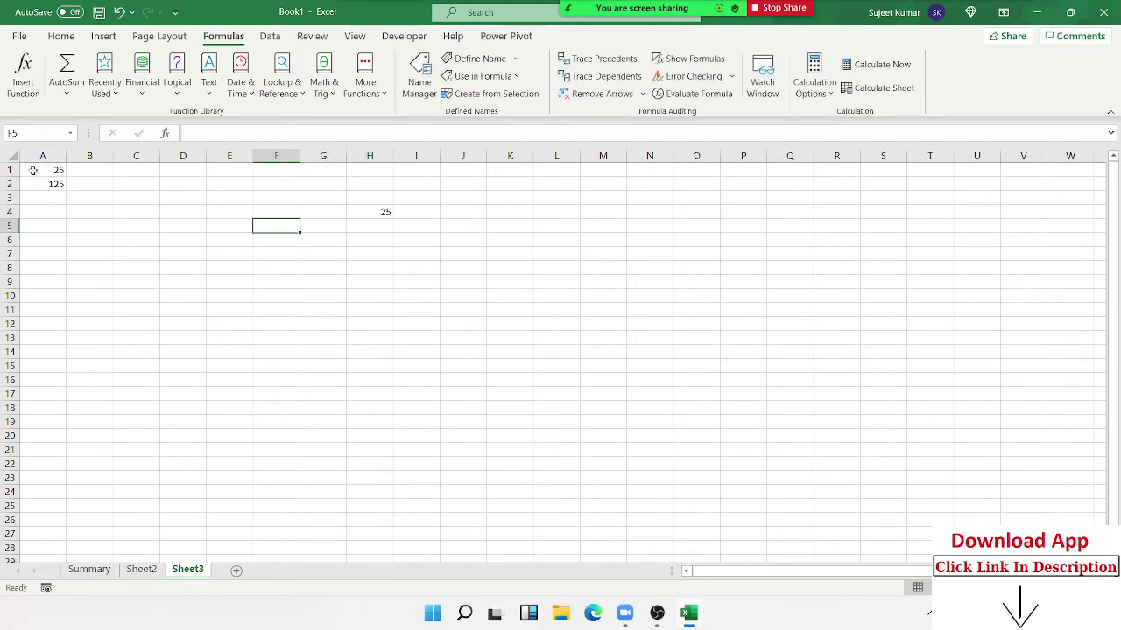
- Type the text A1 in F5 and enter =F5 in G5
text(A1)
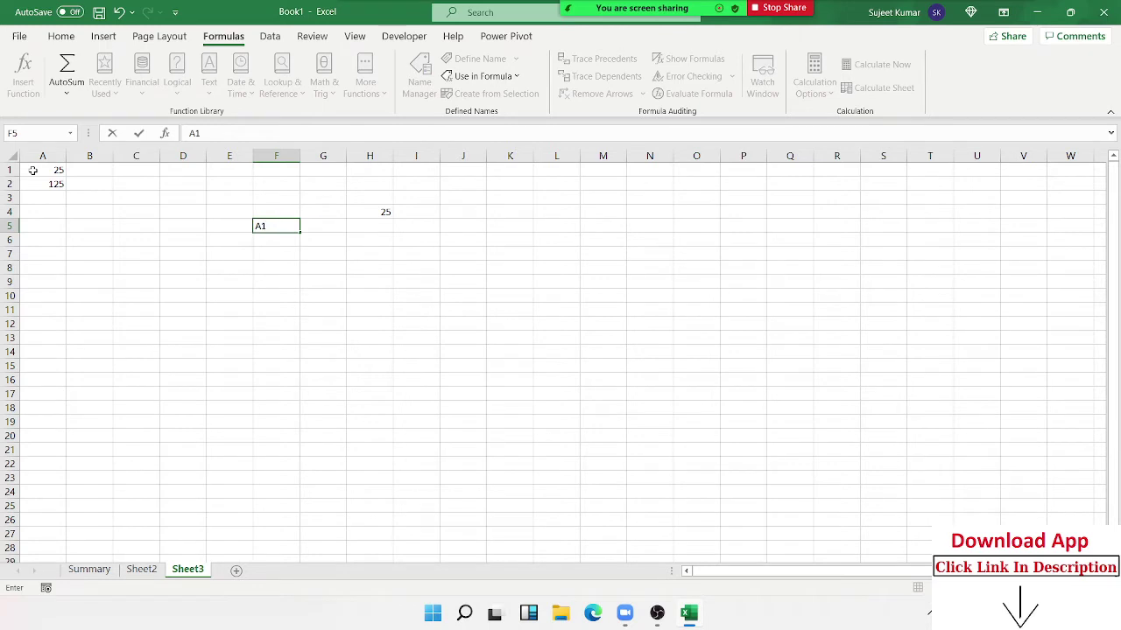
key(Tab)
text(=)
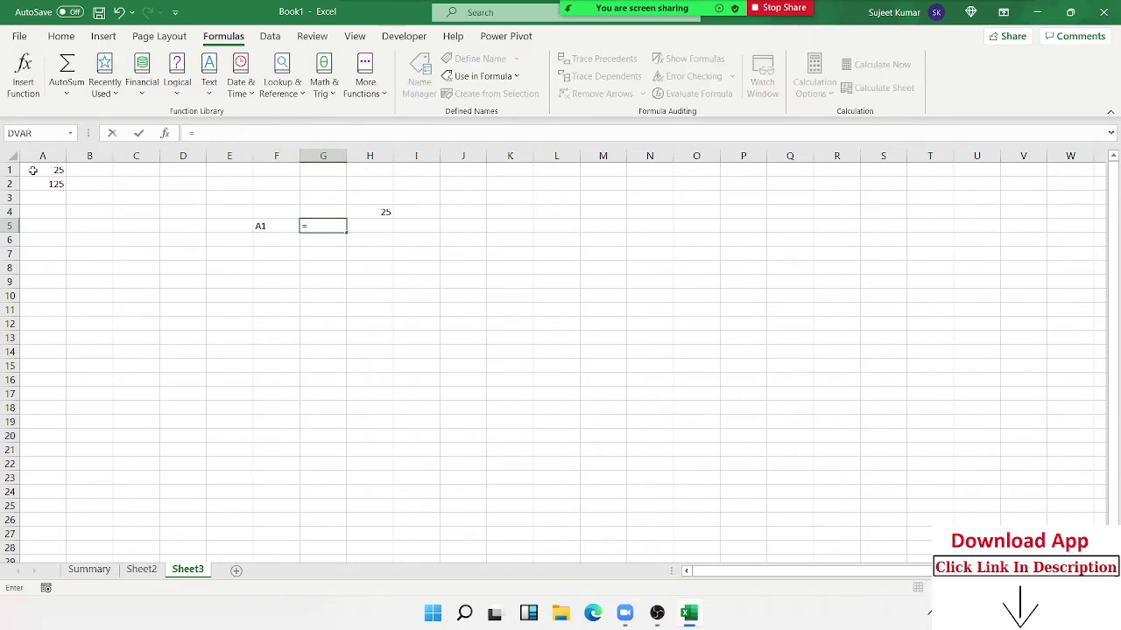
key(Left)
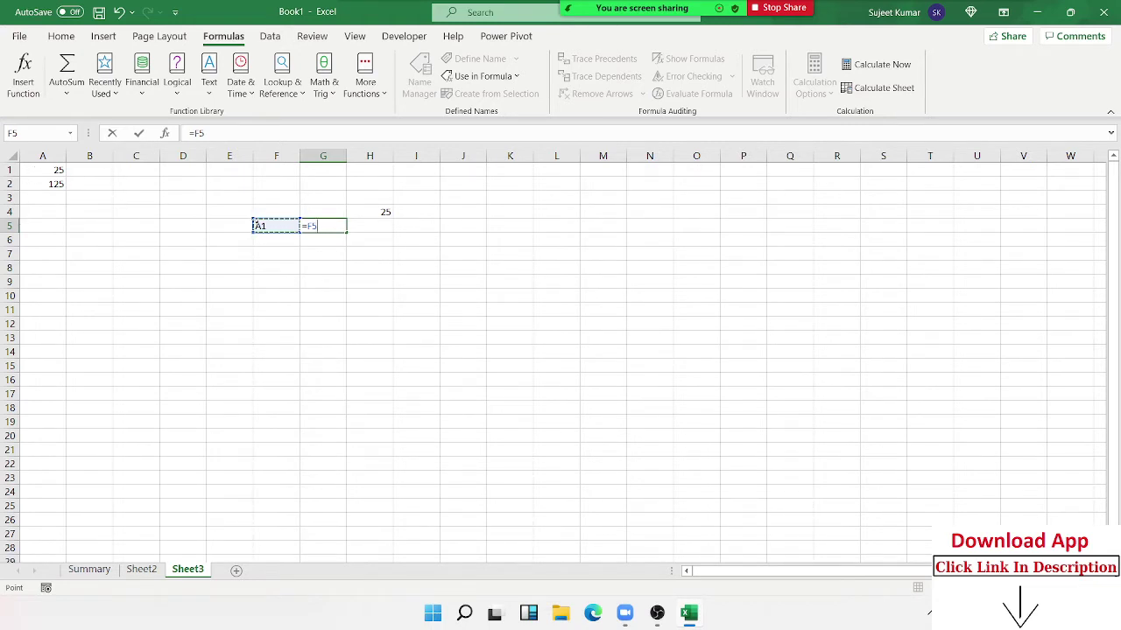
key(Return)
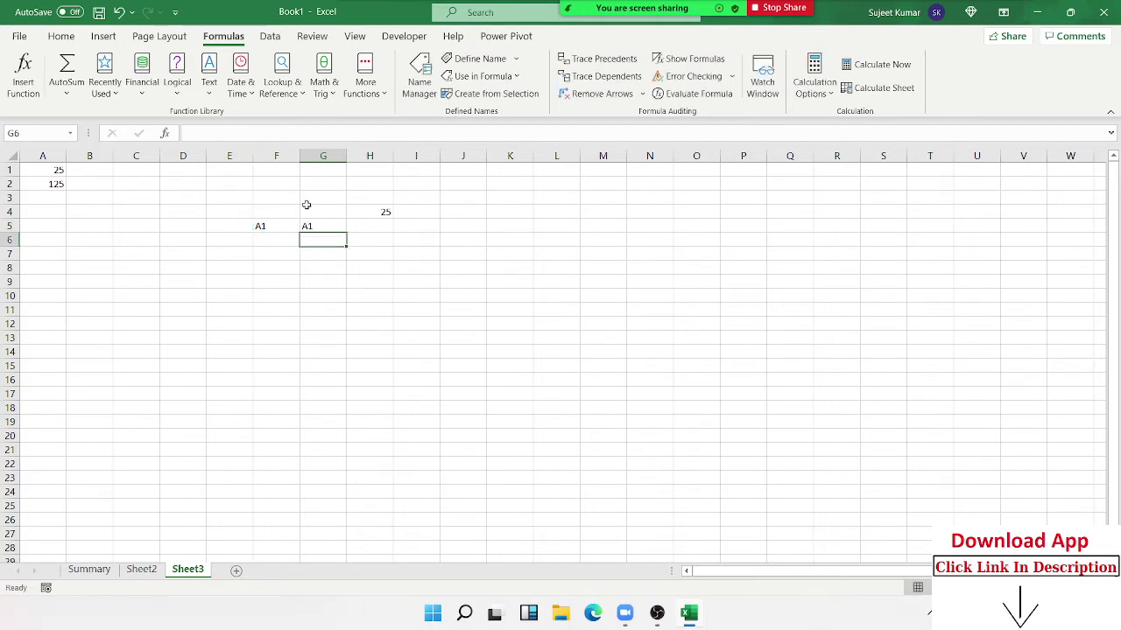
- Change G5 to =INDIRECT(F5) so it returns 25
click(323, 225)
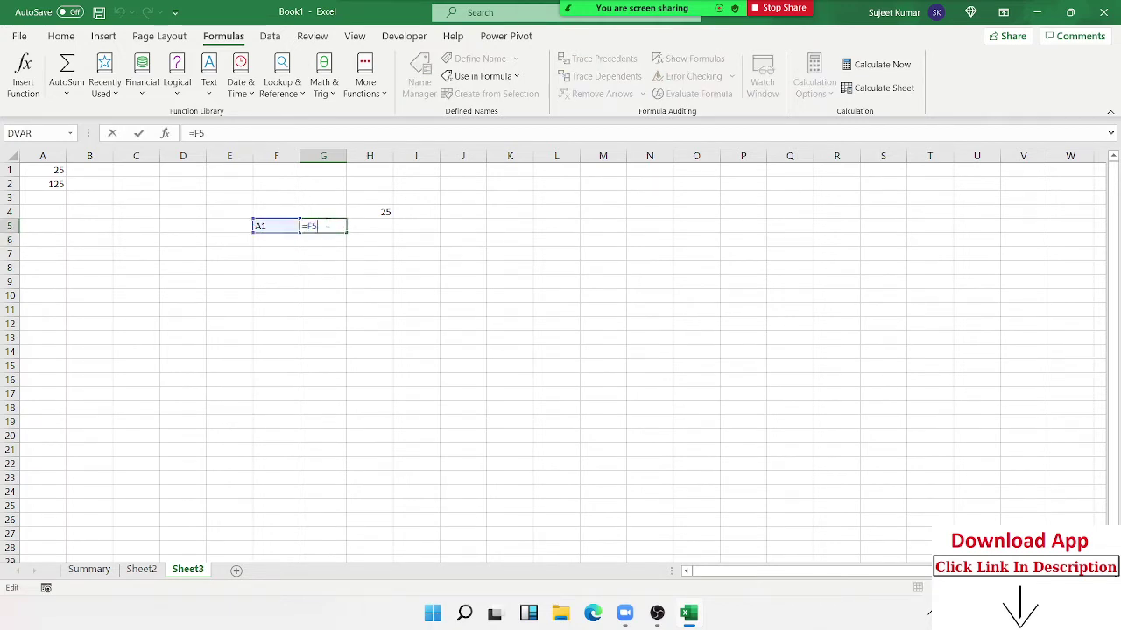
key(F2)
text(ind)
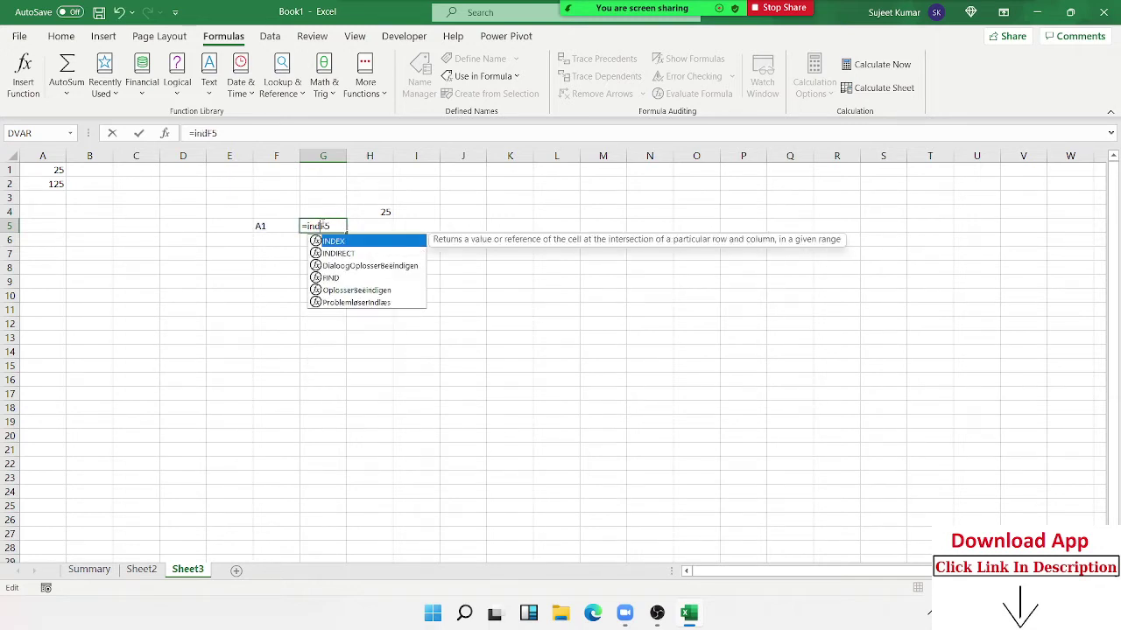
key(Down)
key(Tab)
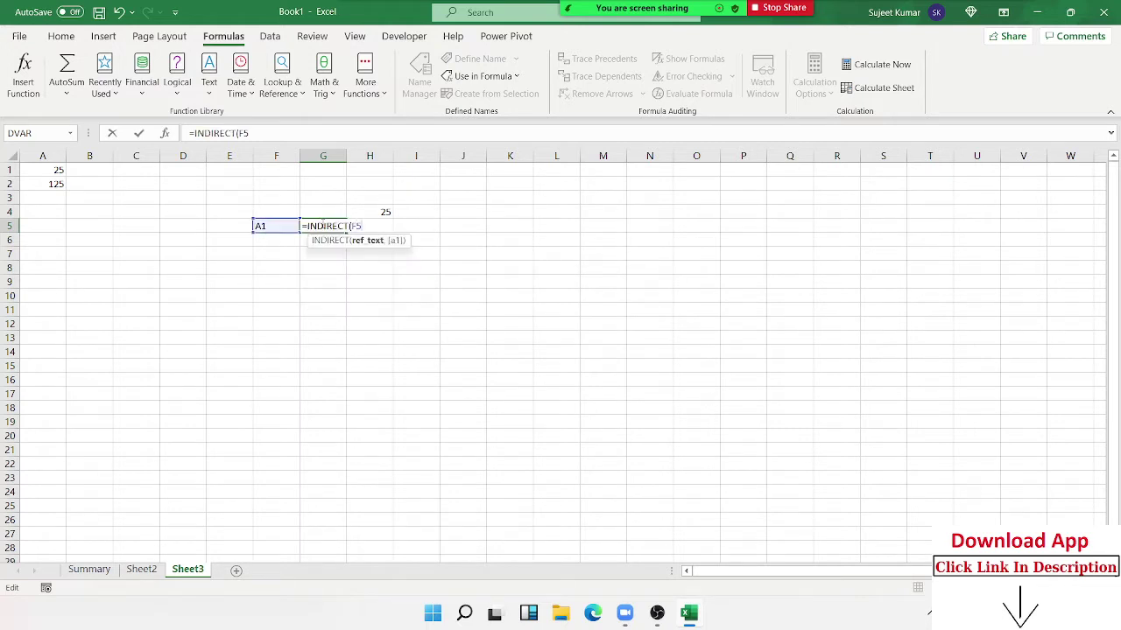
text())
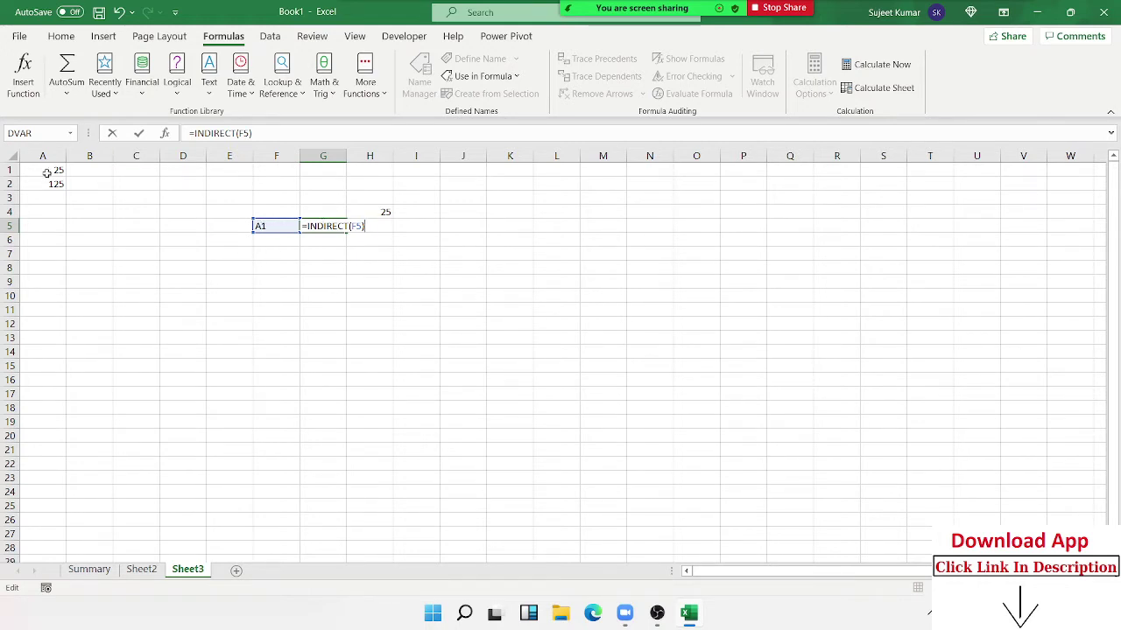
key(Return)
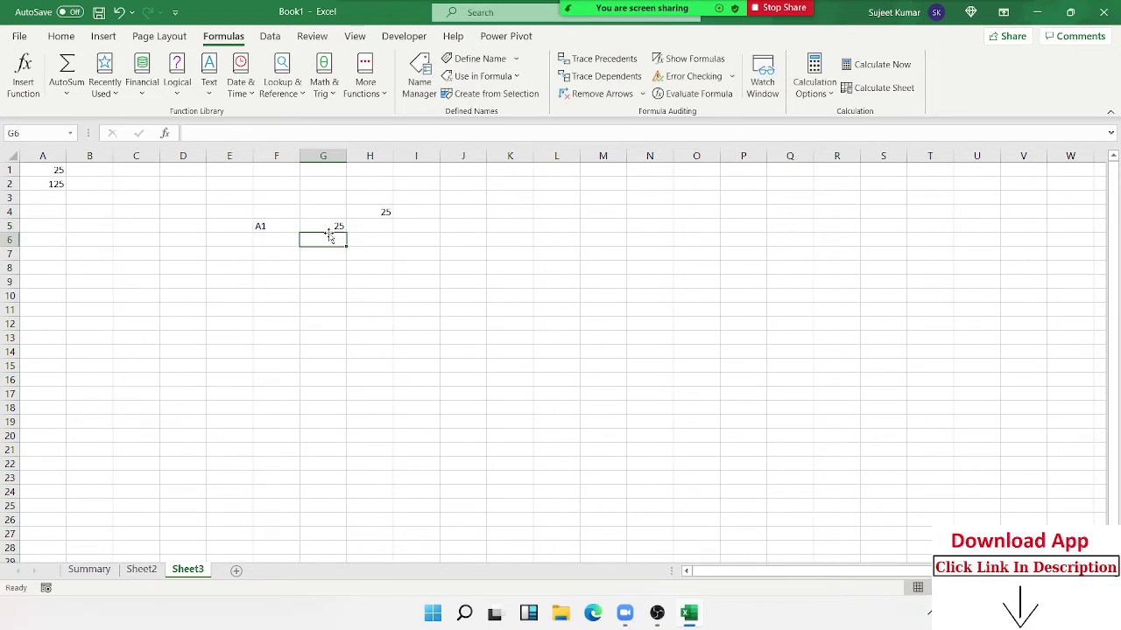
- Inspect G5's INDIRECT formula, leaving it unchanged
click(328, 227)
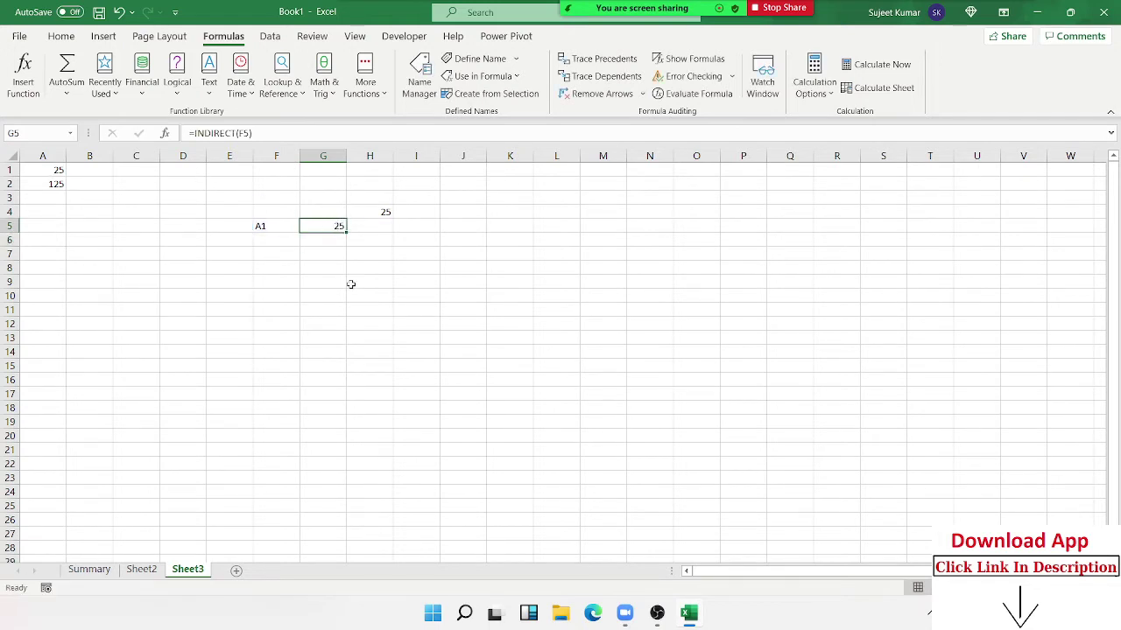
double_click(331, 225)
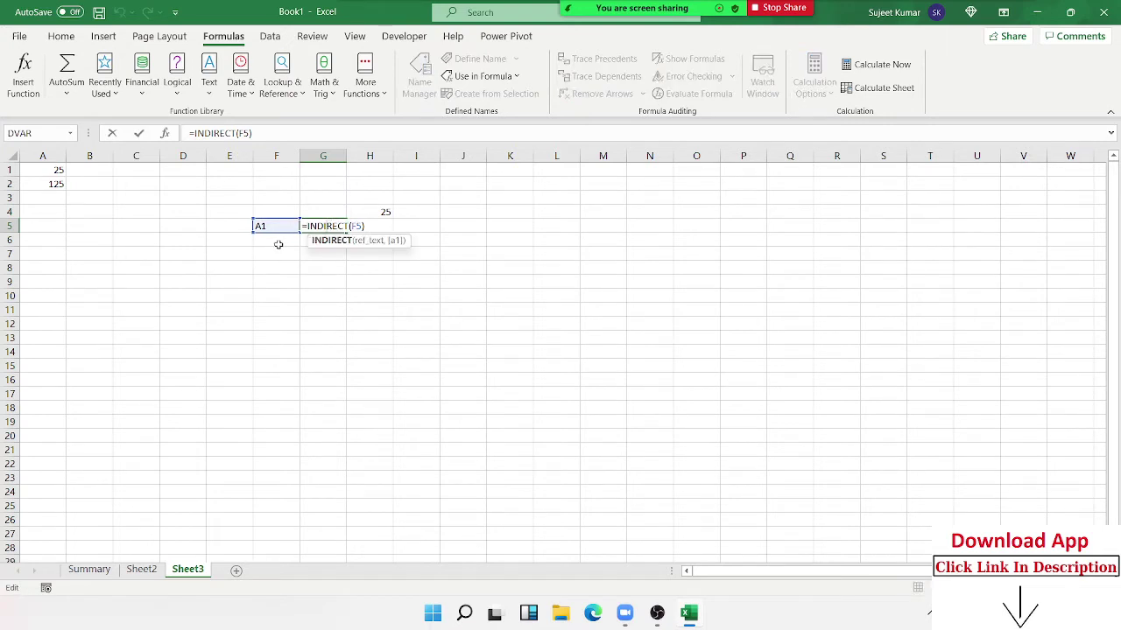
key(Escape)
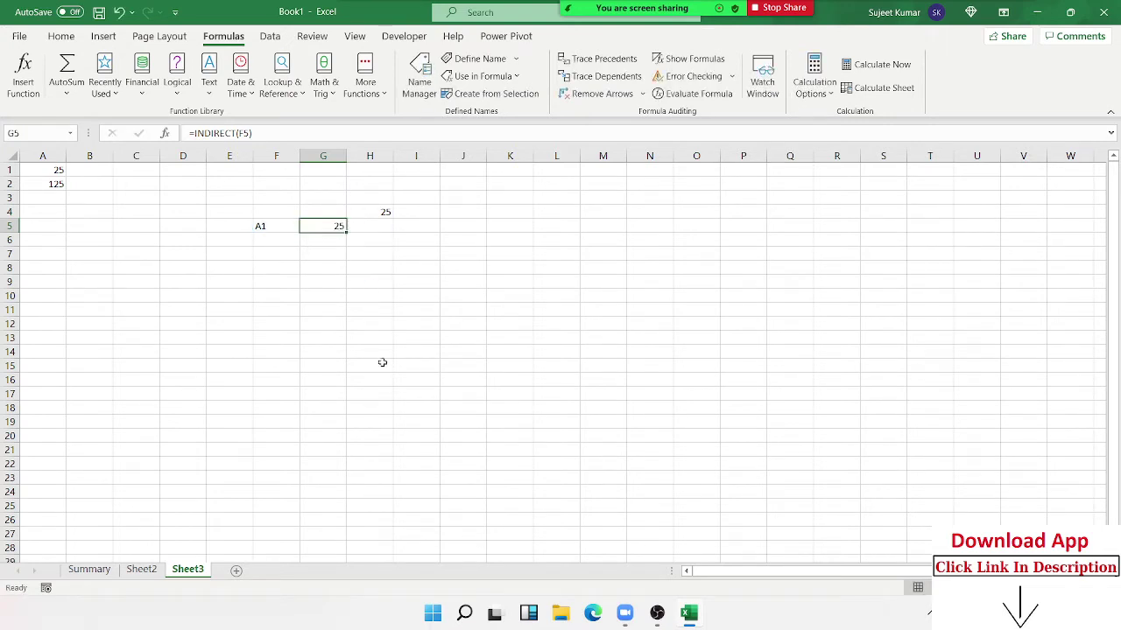
click(143, 570)
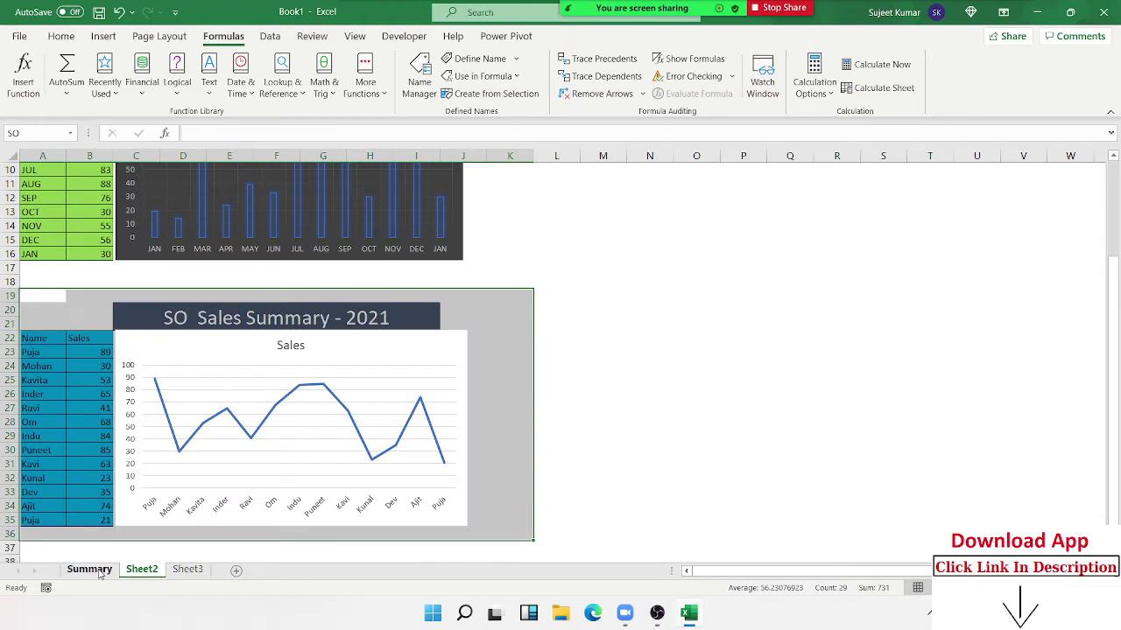
- Switch the Summary selector C4 to SO
click(90, 570)
click(165, 213)
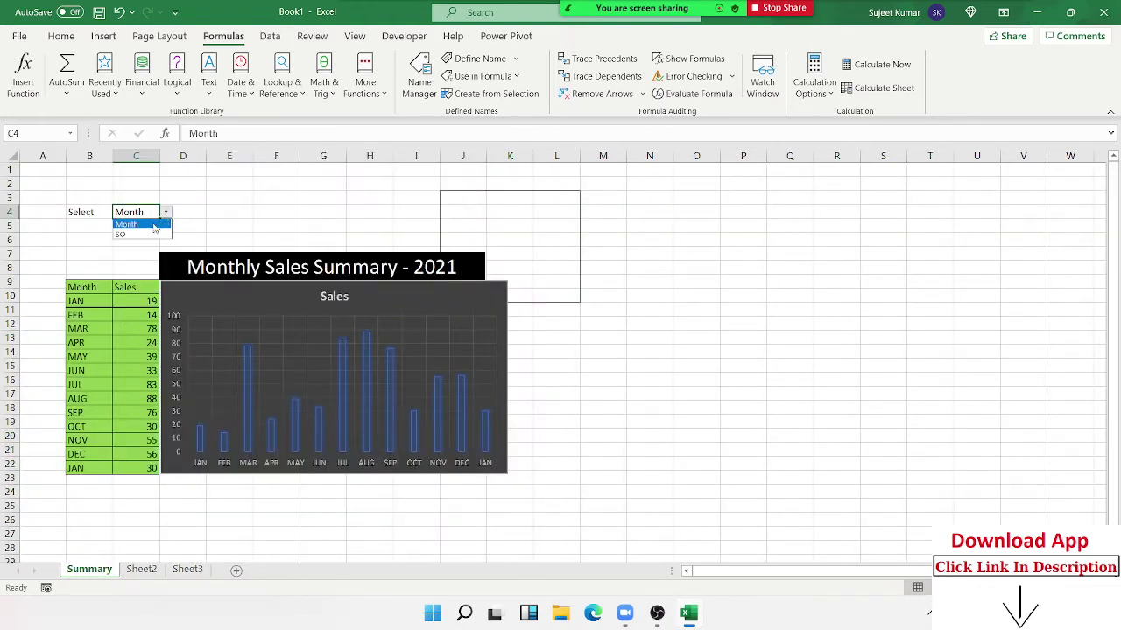
click(155, 226)
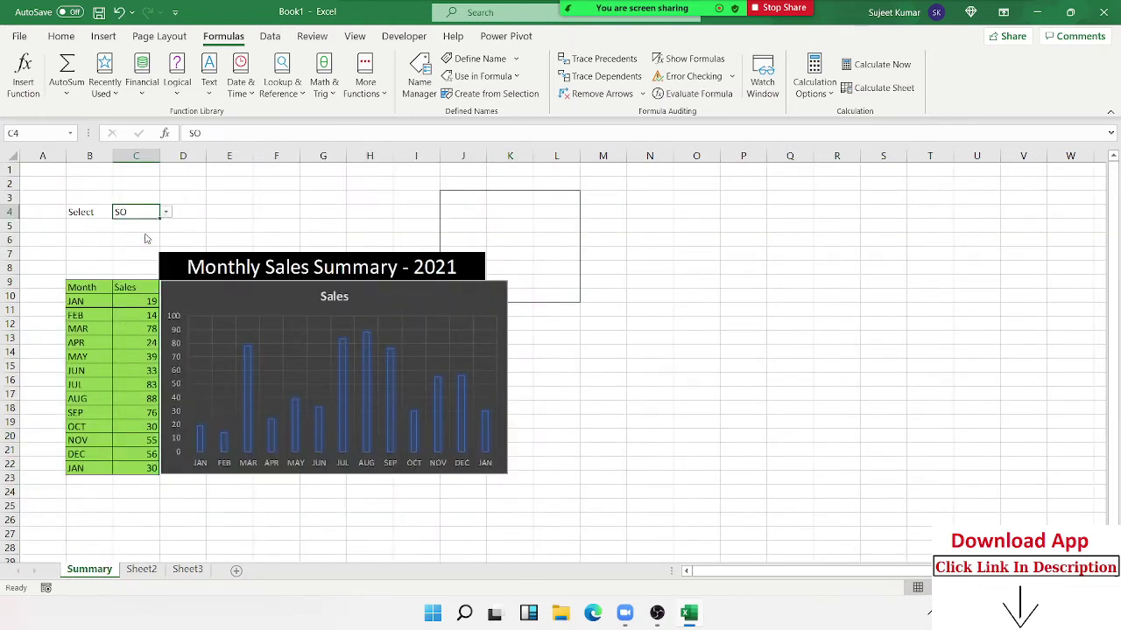
click(180, 200)
click(146, 208)
click(142, 570)
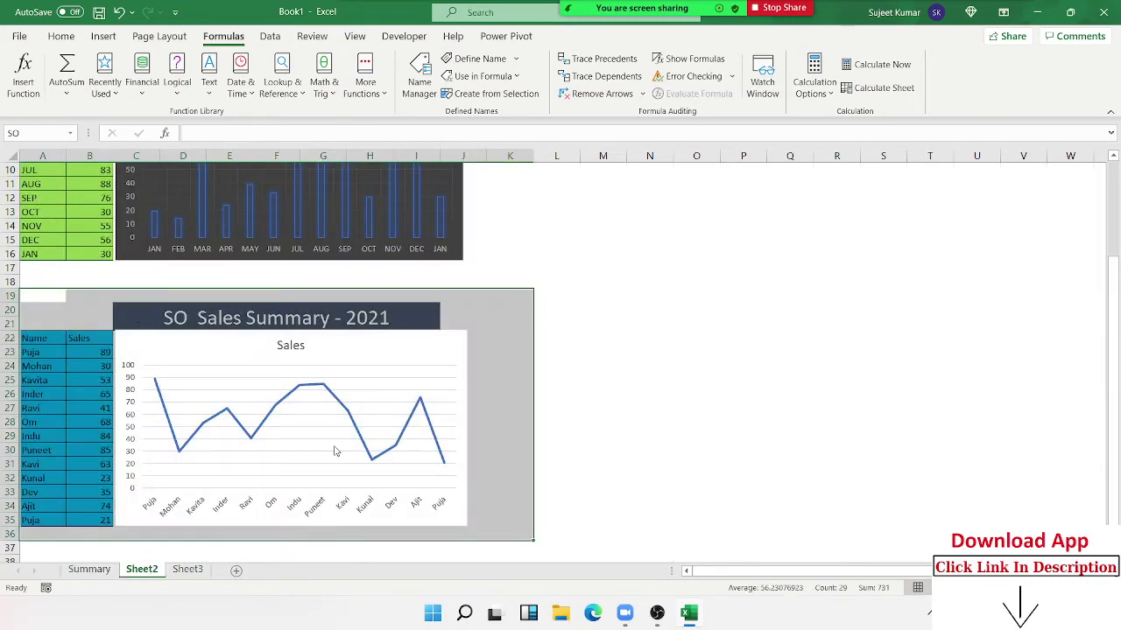
click(104, 570)
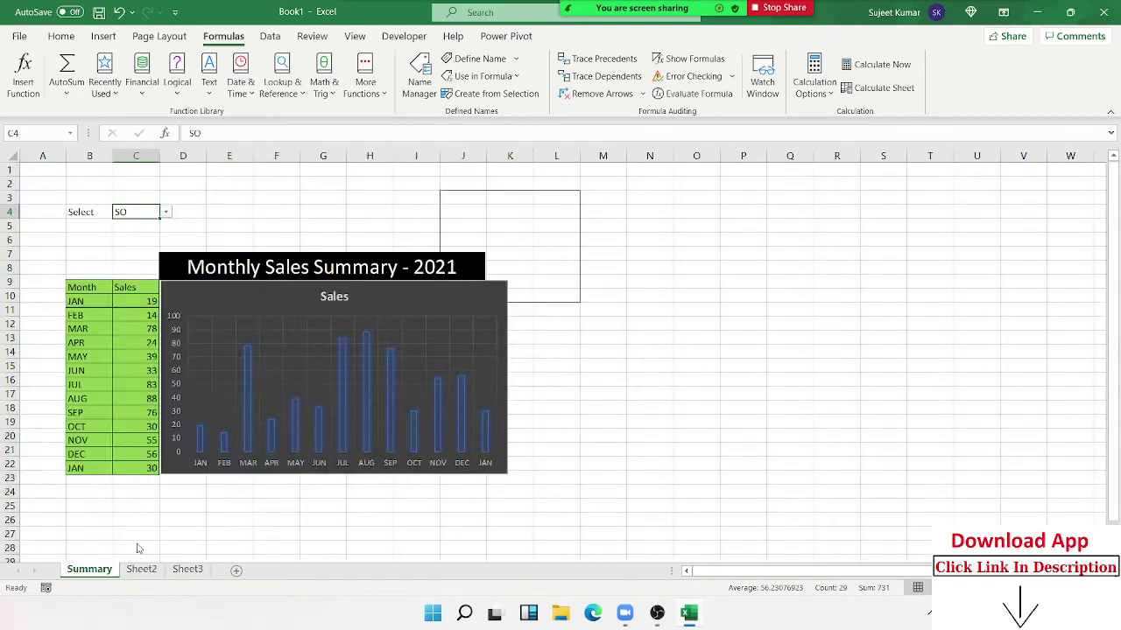
- Enter a SUM formula in E4, swapping its C4 argument for the name SO
click(246, 214)
text(=SU)
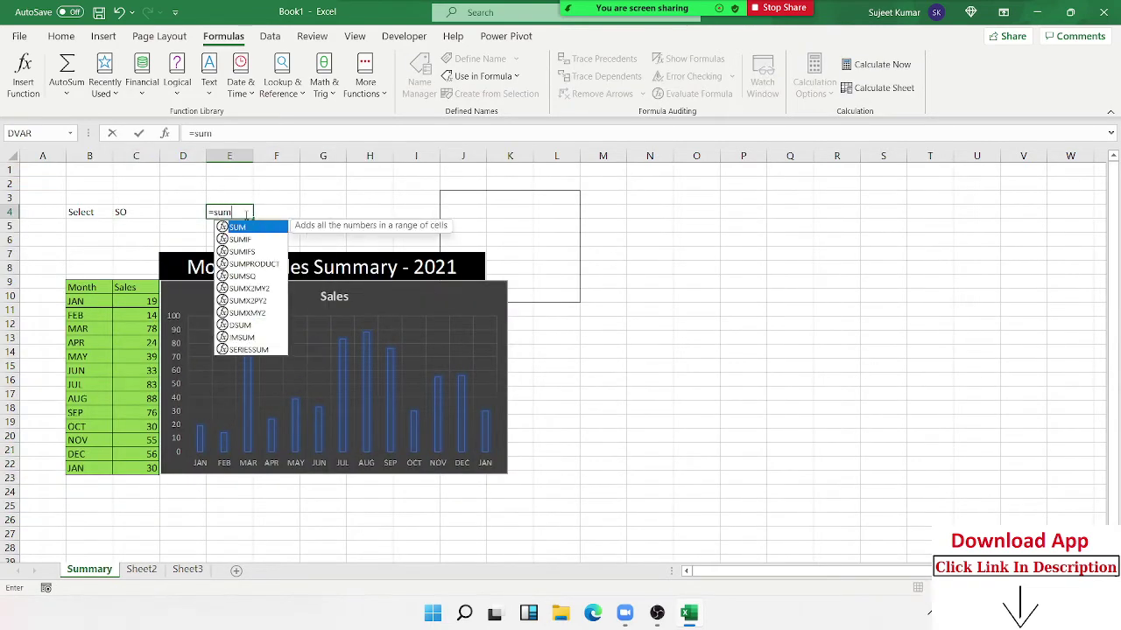
text(M()
click(138, 211)
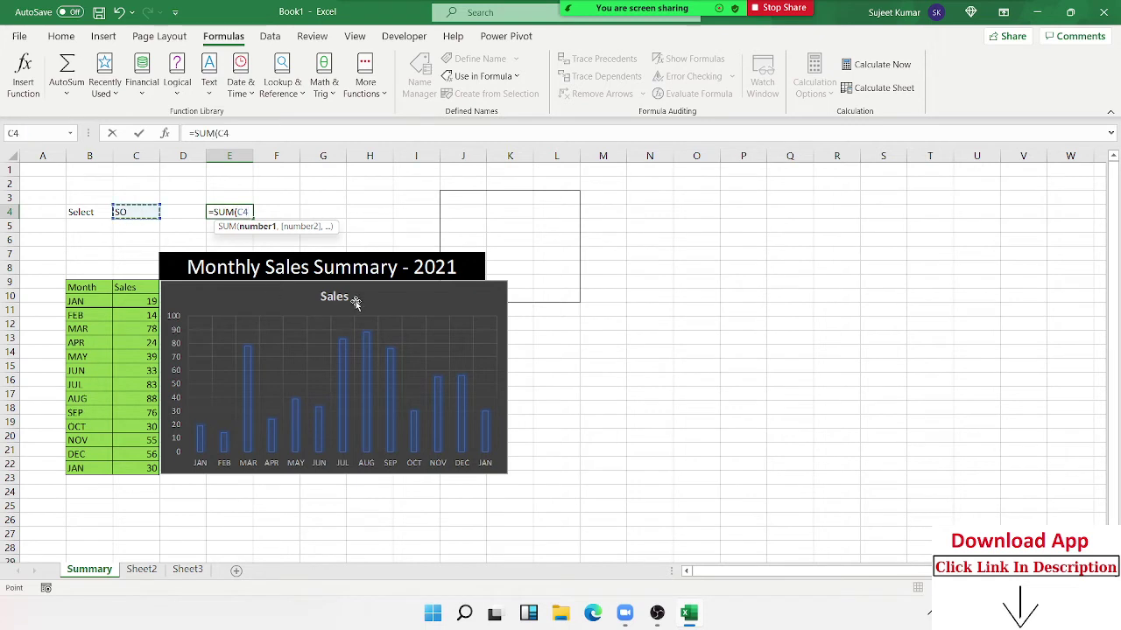
text())
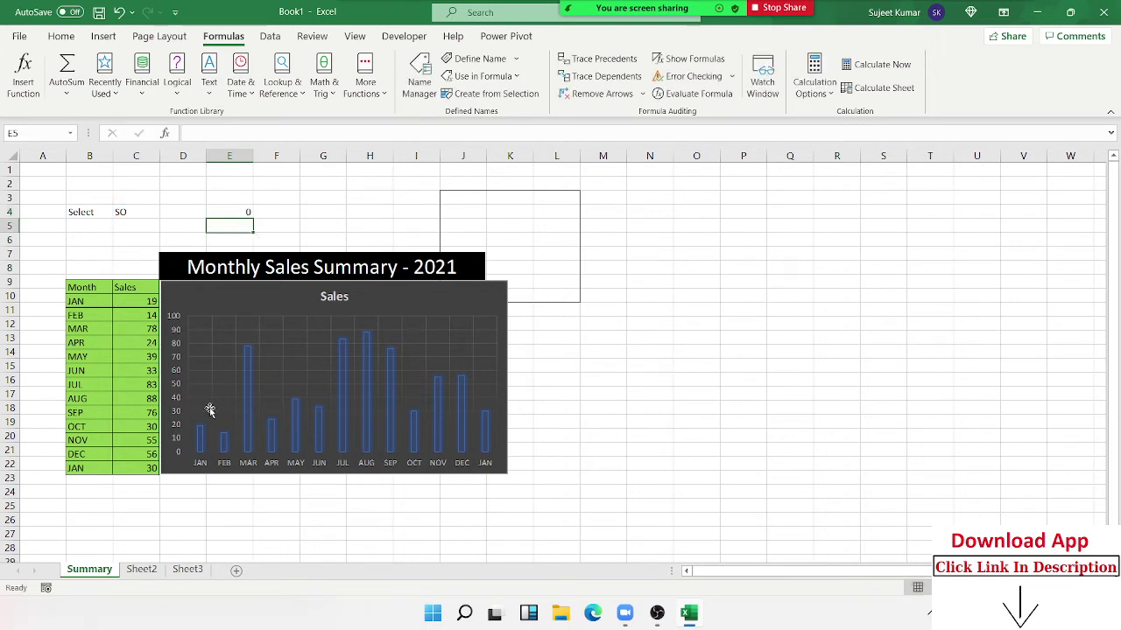
key(Left)
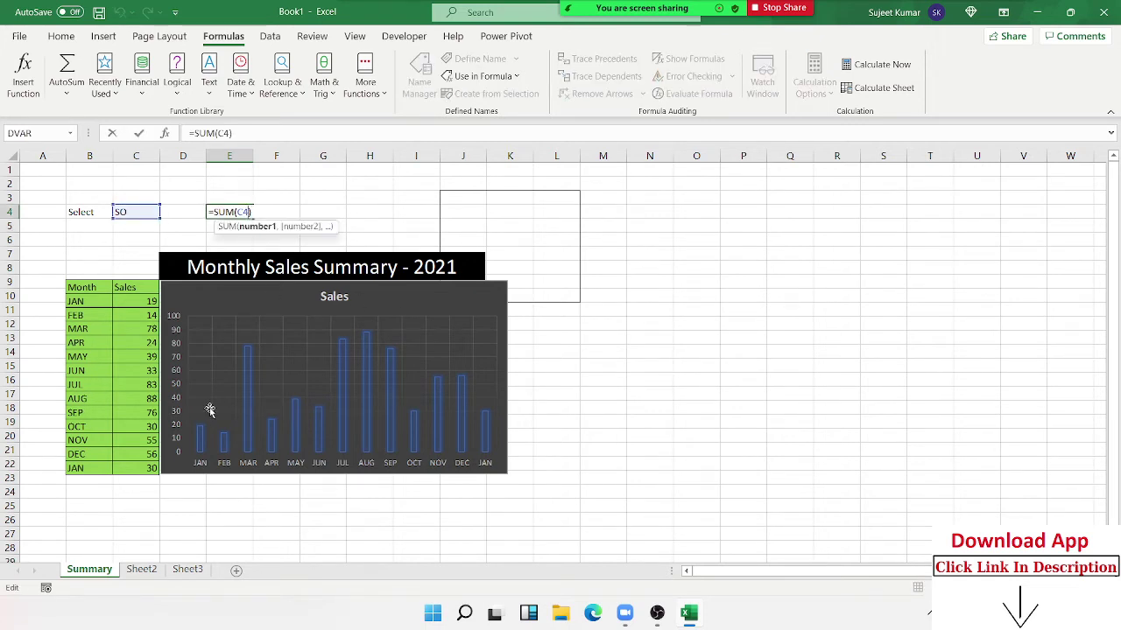
key(shift+Left)
key(shift+Left)
key(BackSpace)
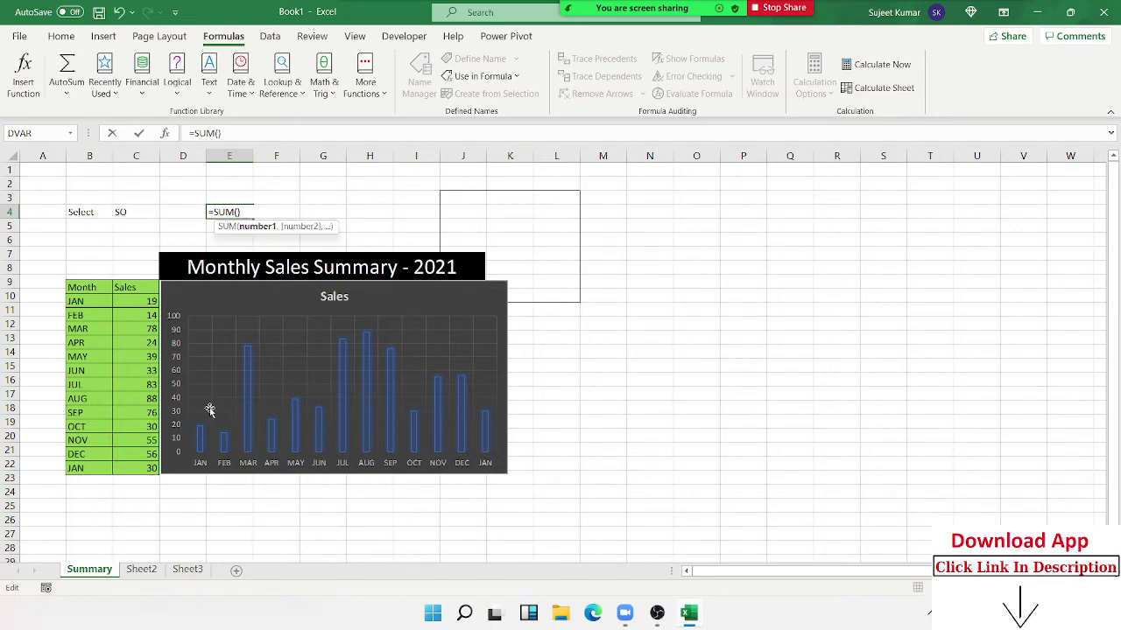
text(so)
key(Tab)
key(Return)
- Change E4 back to =SUM(C4)
click(241, 213)
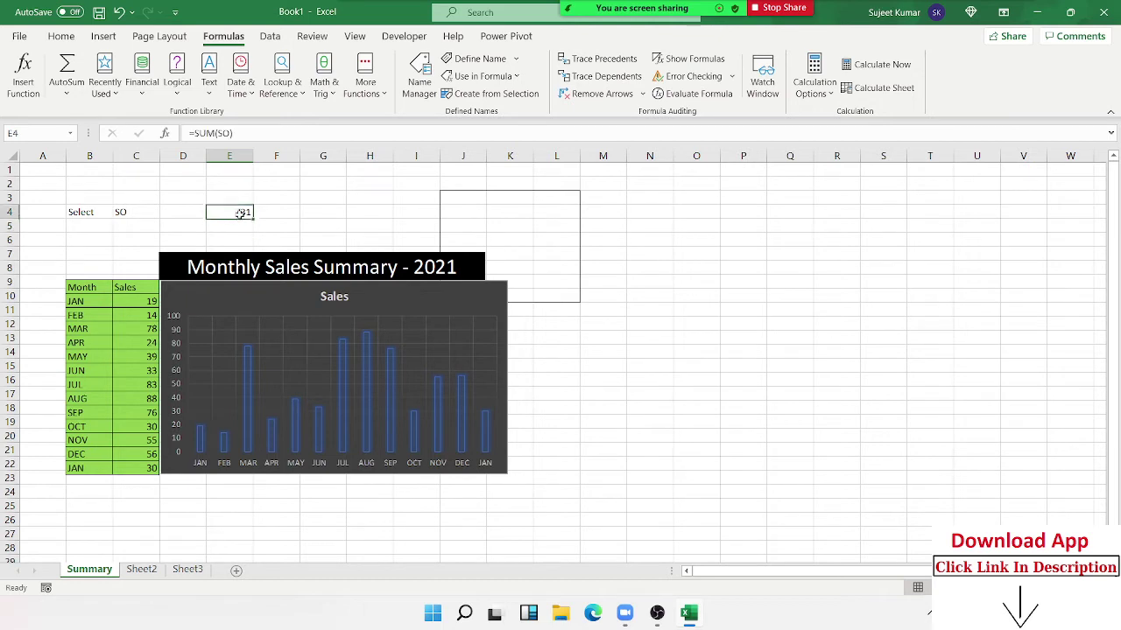
double_click(242, 212)
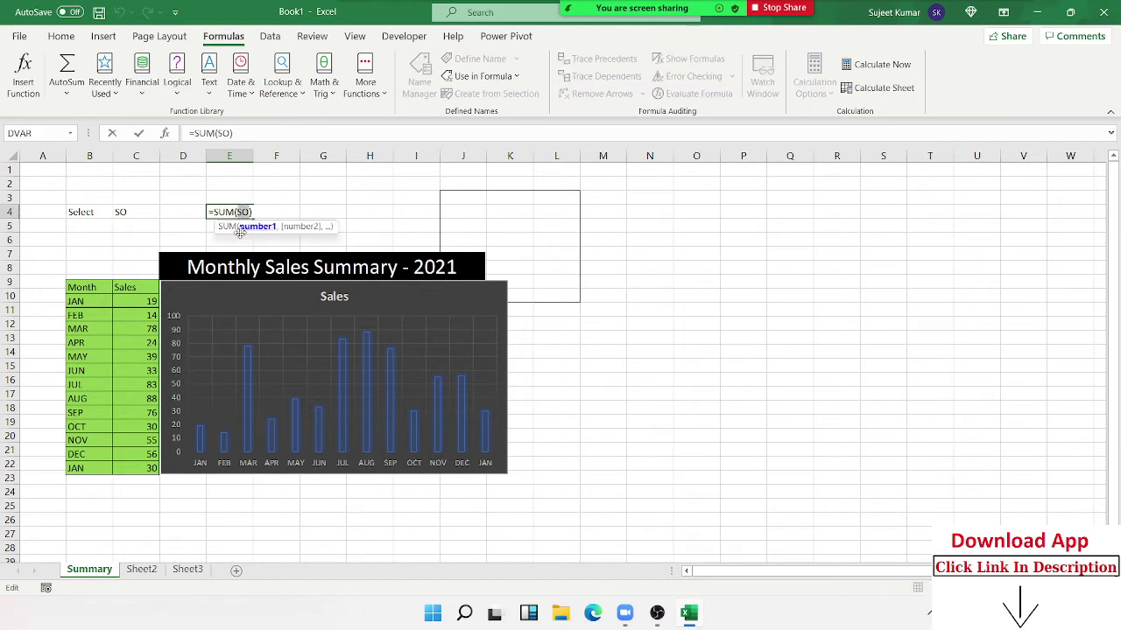
click(136, 215)
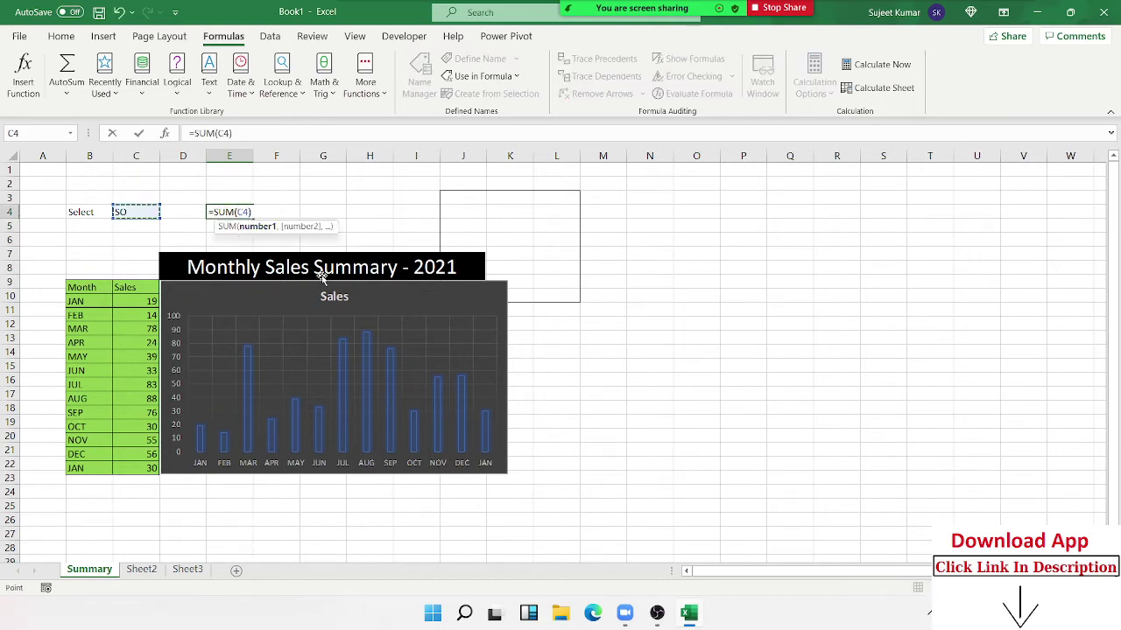
key(Return)
- Wrap C4 in INDIRECT so E4 reads =SUM(INDIRECT(C4)) and shows 731
key(Up)
key(F2)
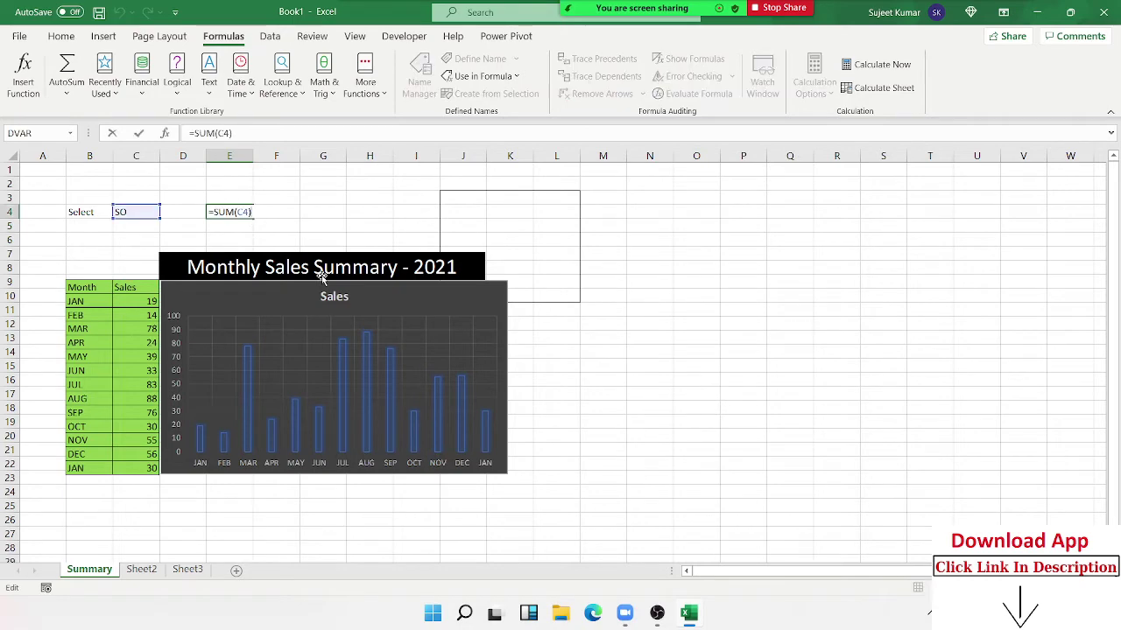
key(Left)
text(i)
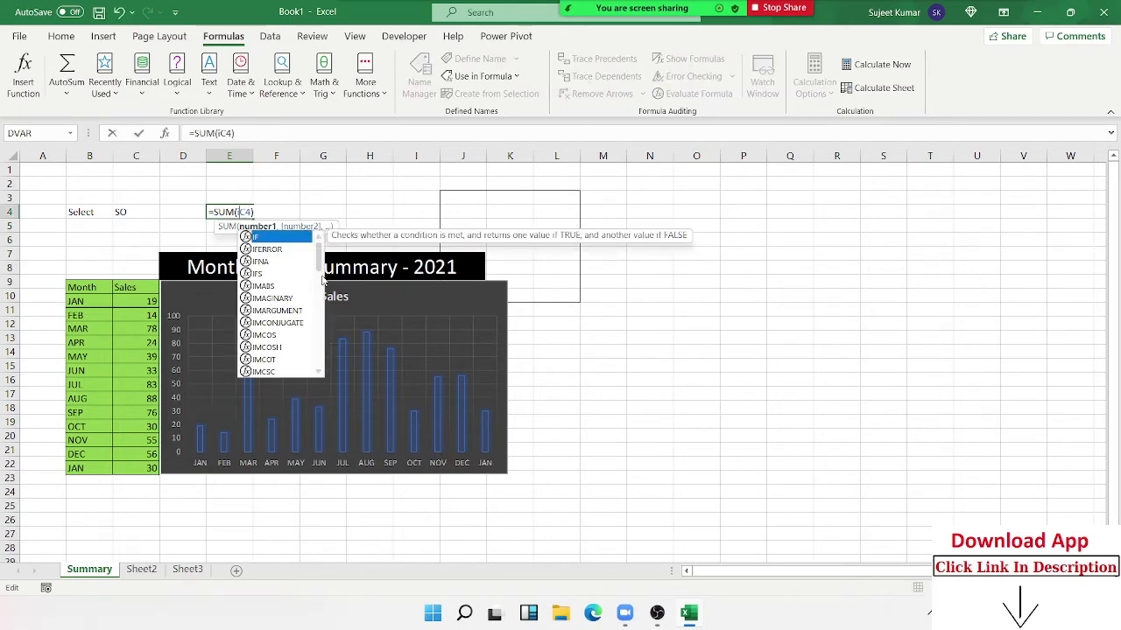
text(nd)
key(Down)
key(Tab)
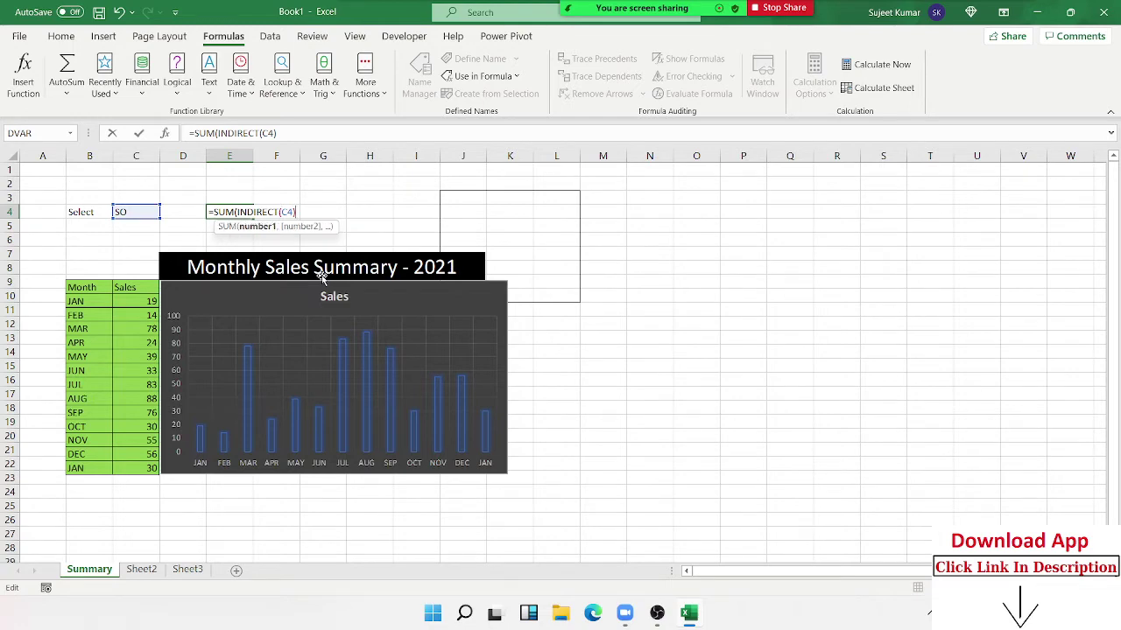
text())
key(Return)
key(Up)
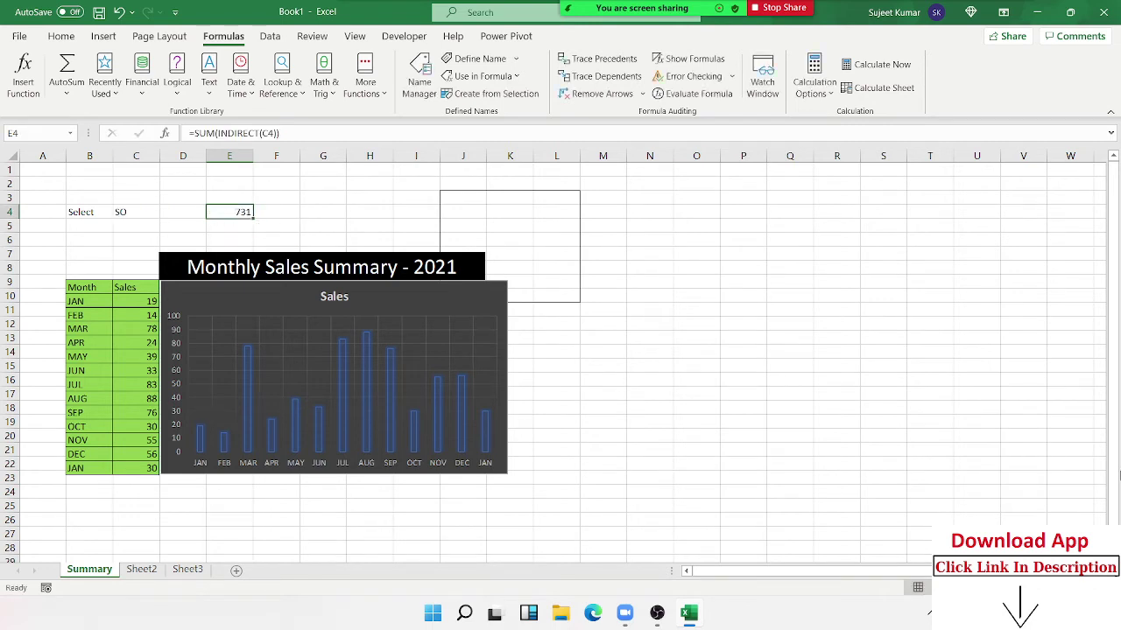
- Step through E4 in Evaluate Formula (C4 to SO to Sheet2 range to 731), then clear E4
click(692, 94)
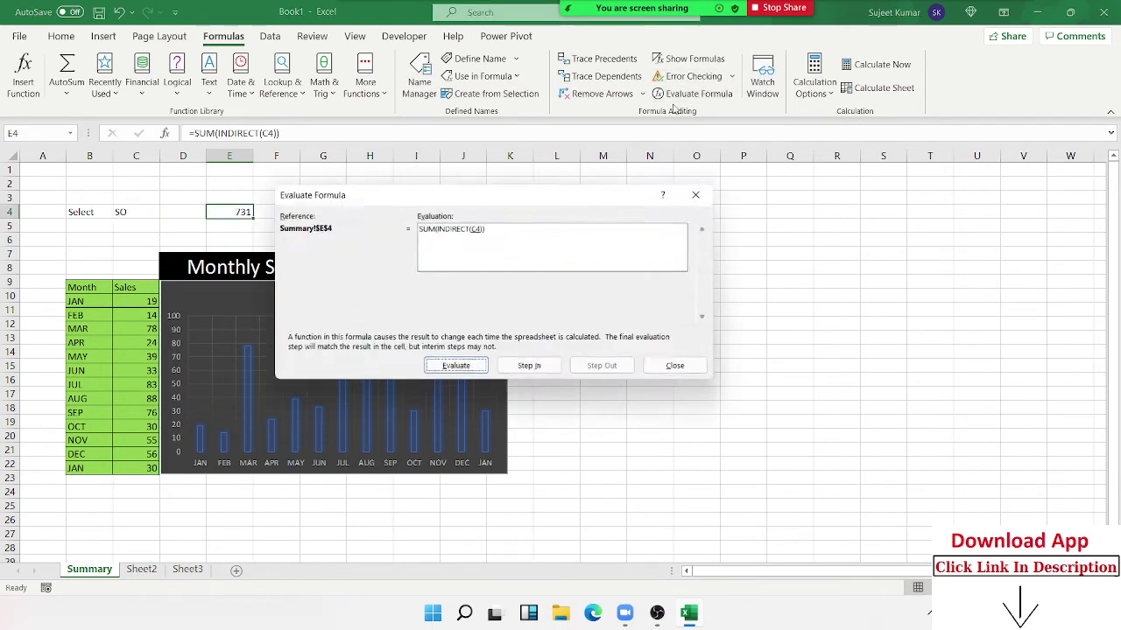
click(453, 370)
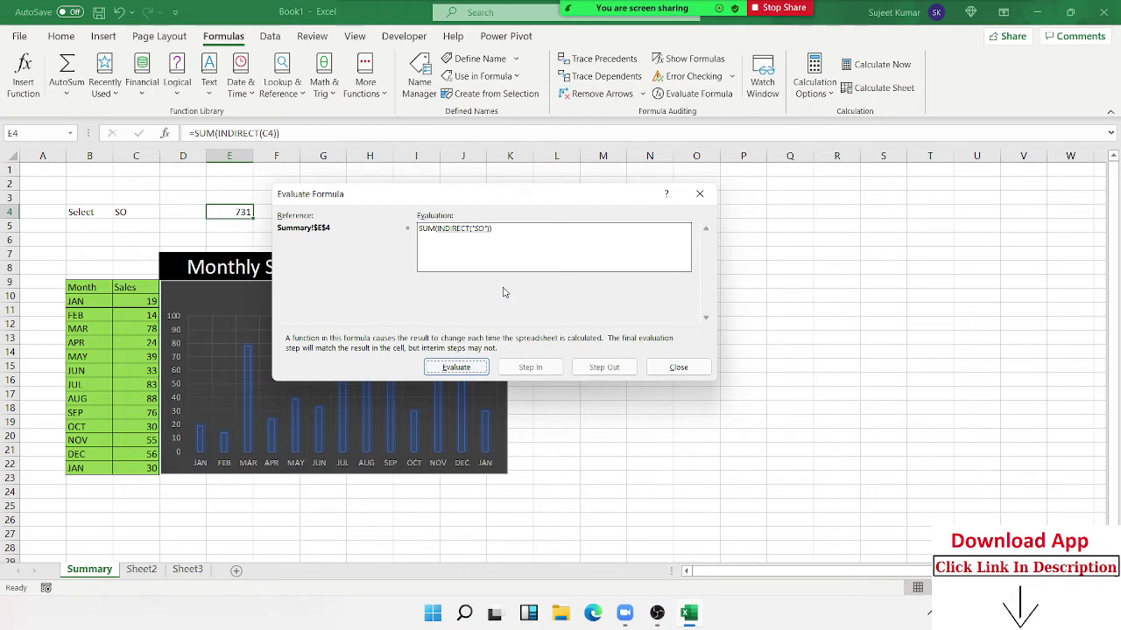
click(456, 367)
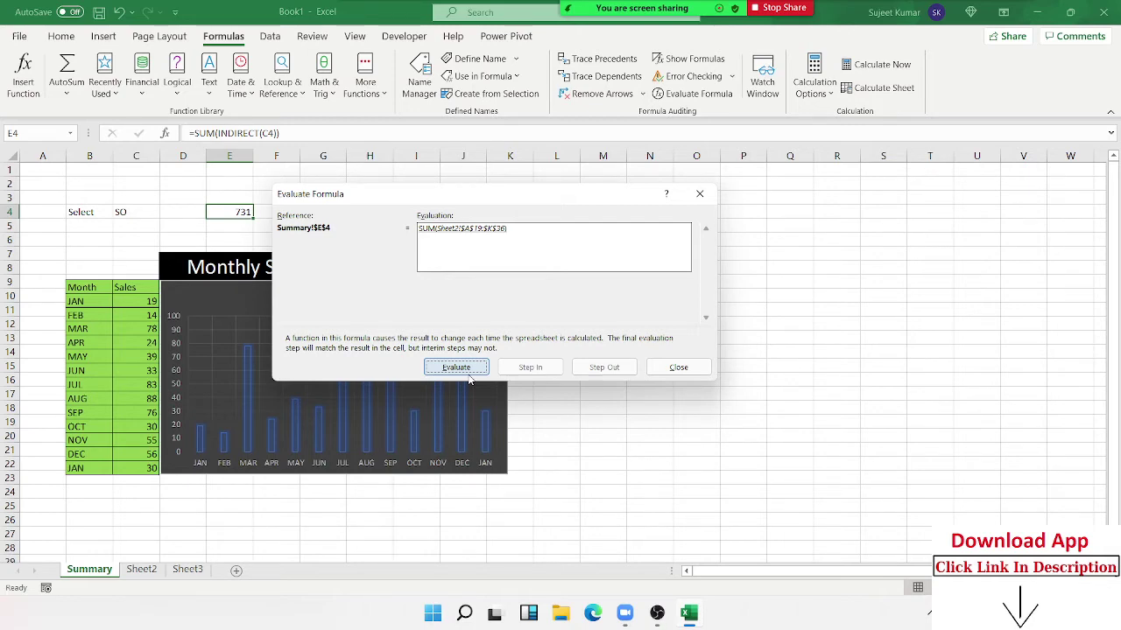
click(470, 373)
key(Escape)
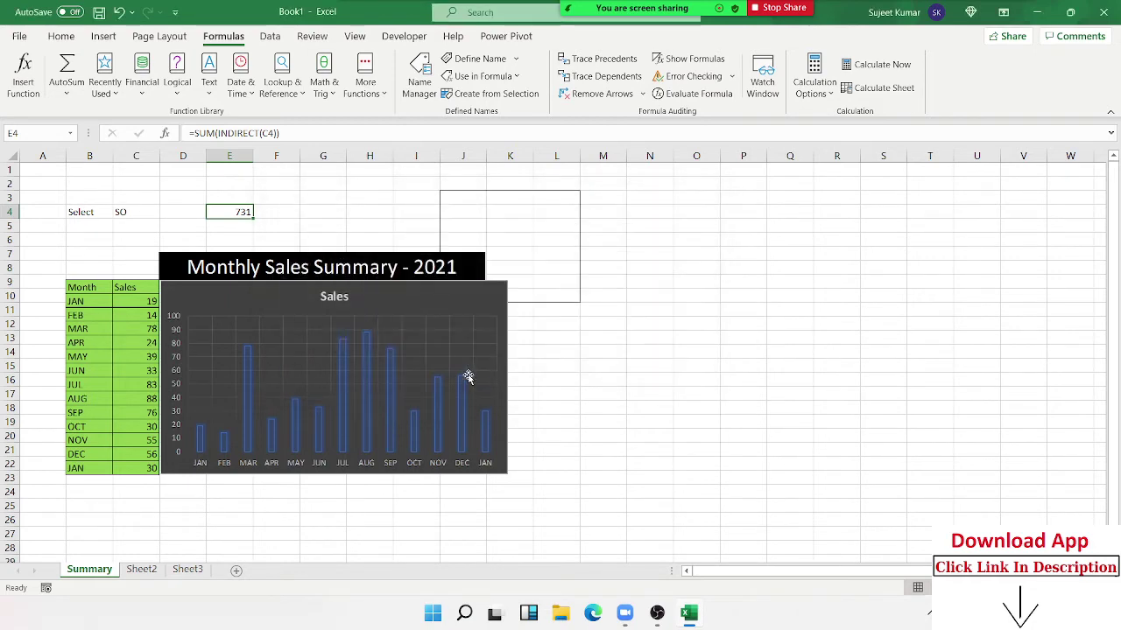
key(Delete)
click(409, 344)
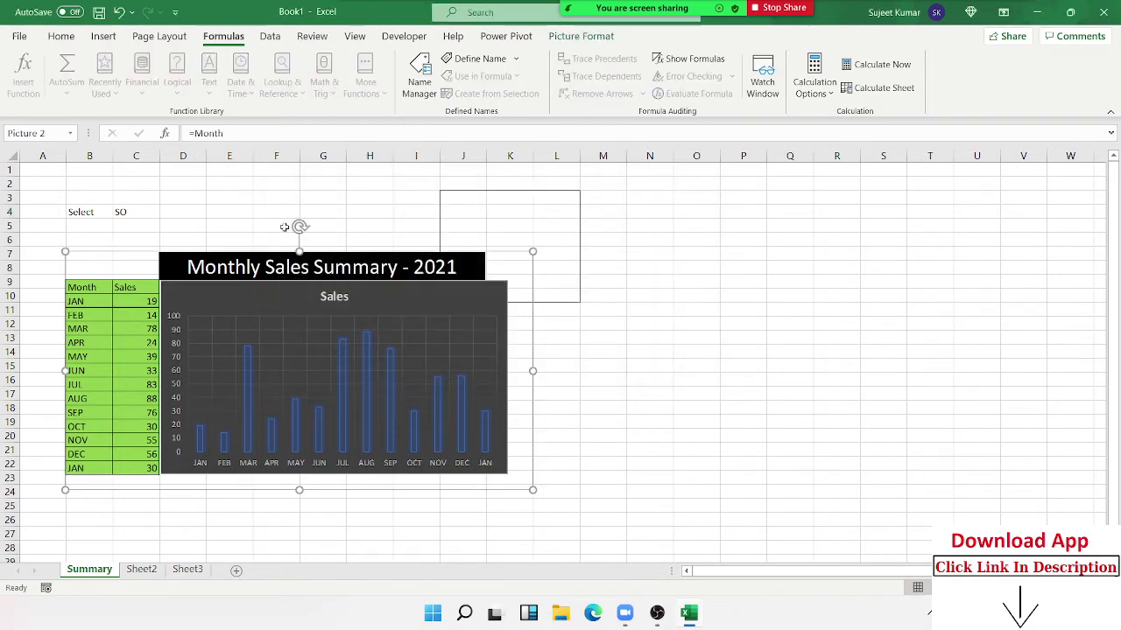
double_click(208, 133)
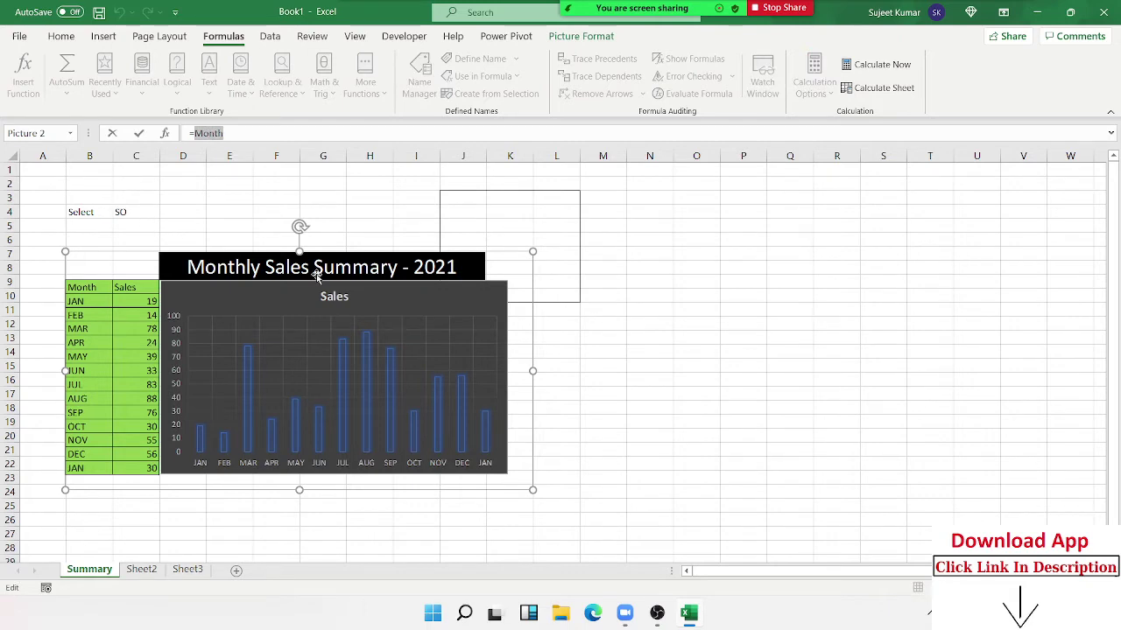
text(C4)
key(Return)
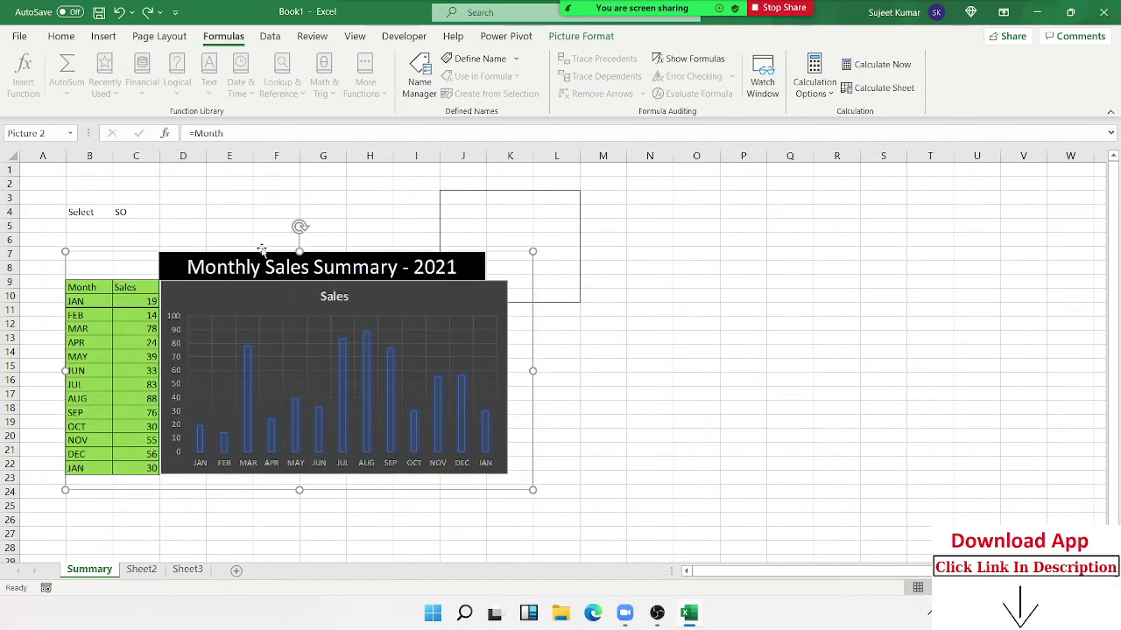
click(212, 212)
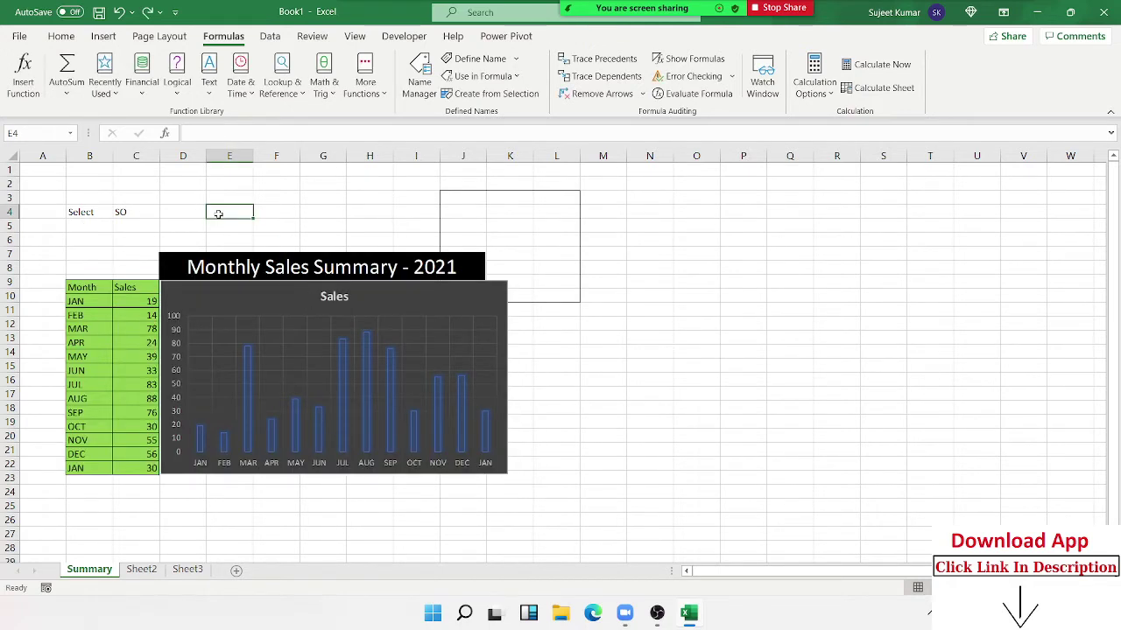
click(218, 263)
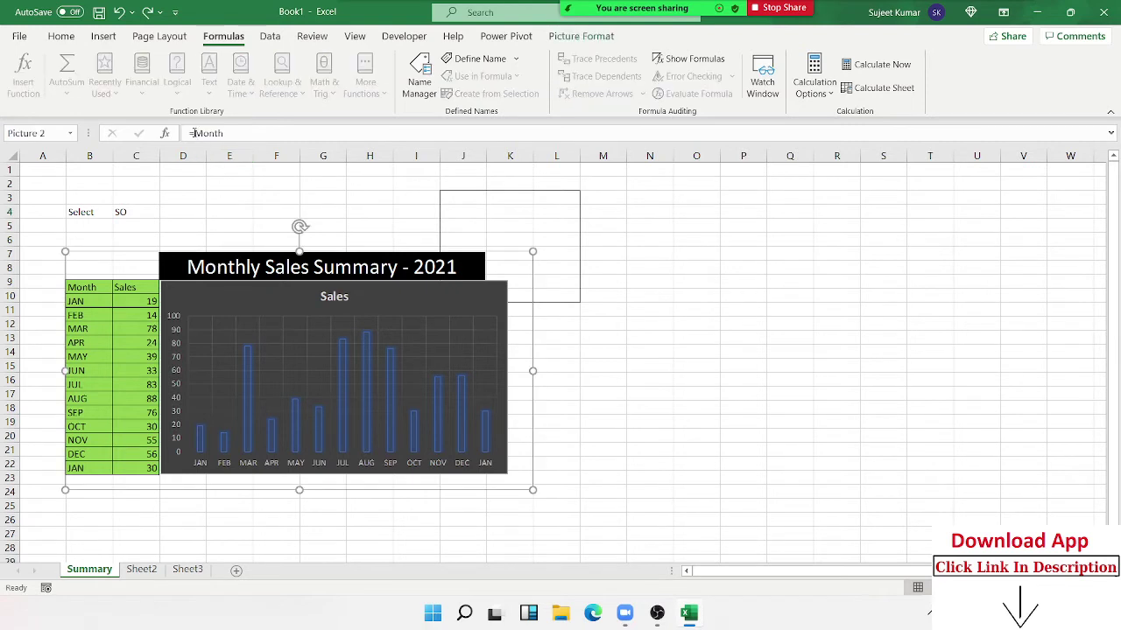
click(192, 133)
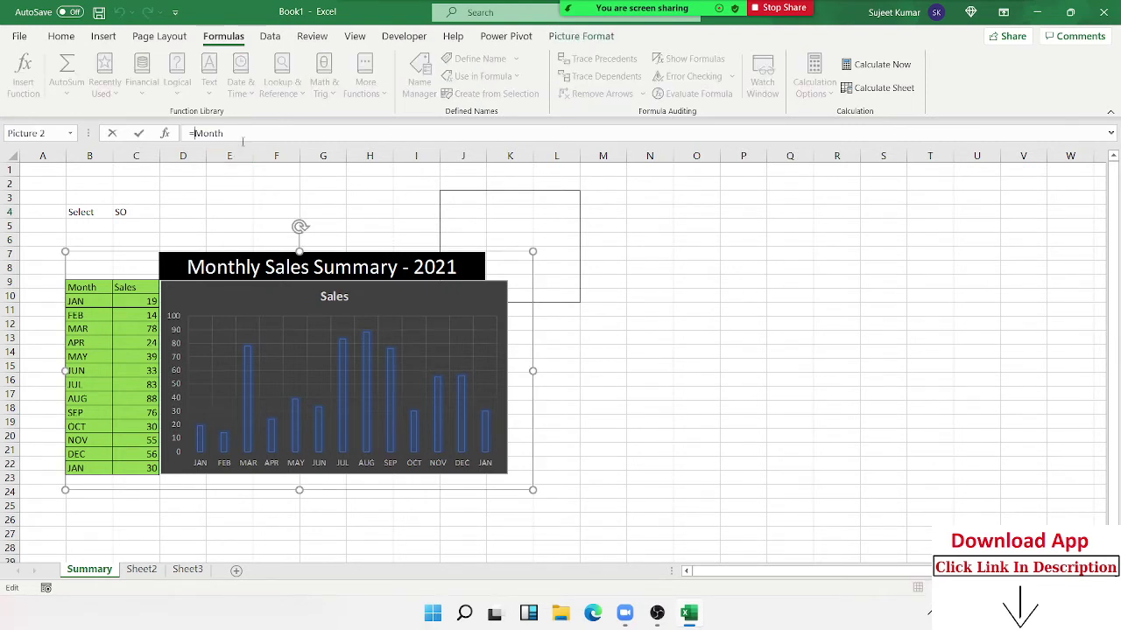
text(IND)
key(Down)
key(Tab)
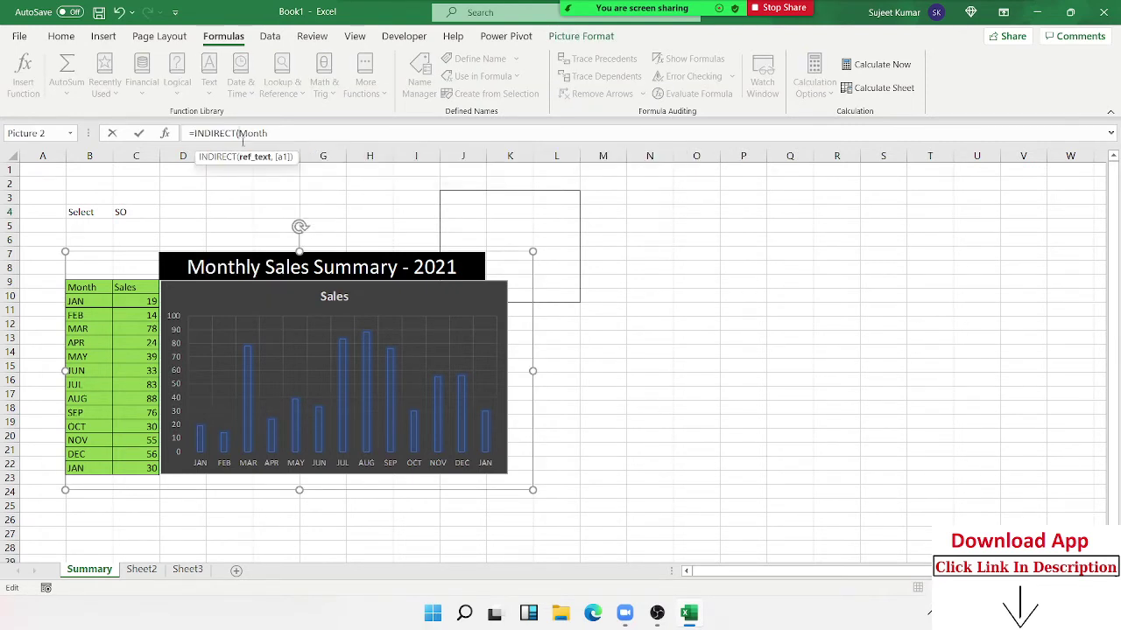
key(Delete)
key(Delete)
key(Delete)
key(Delete)
key(Delete)
click(139, 213)
key(F4)
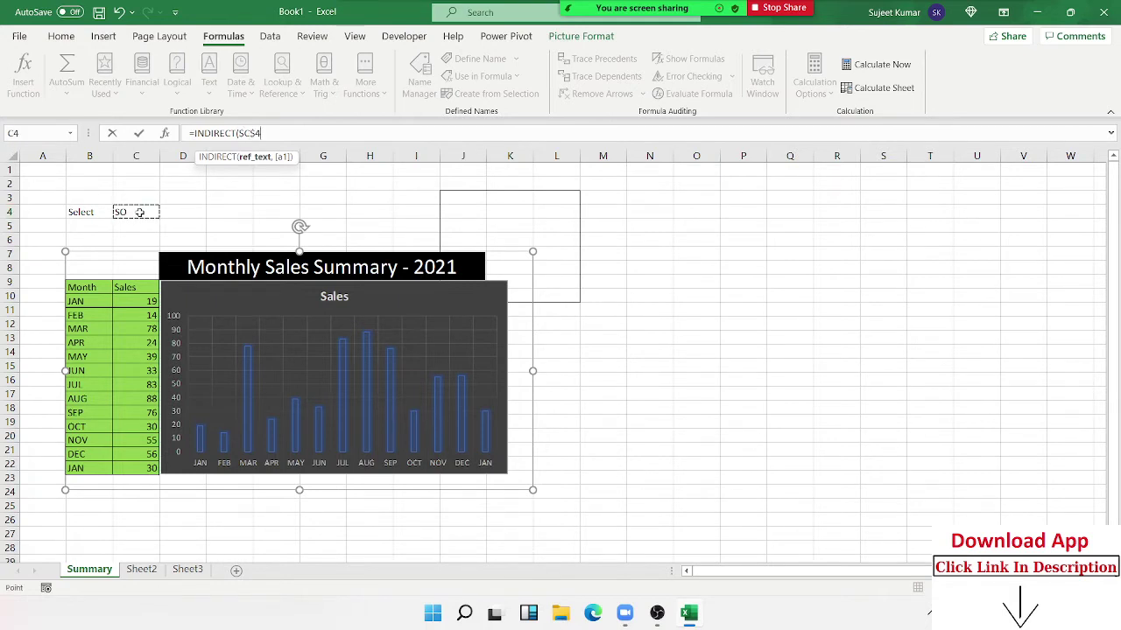
text())
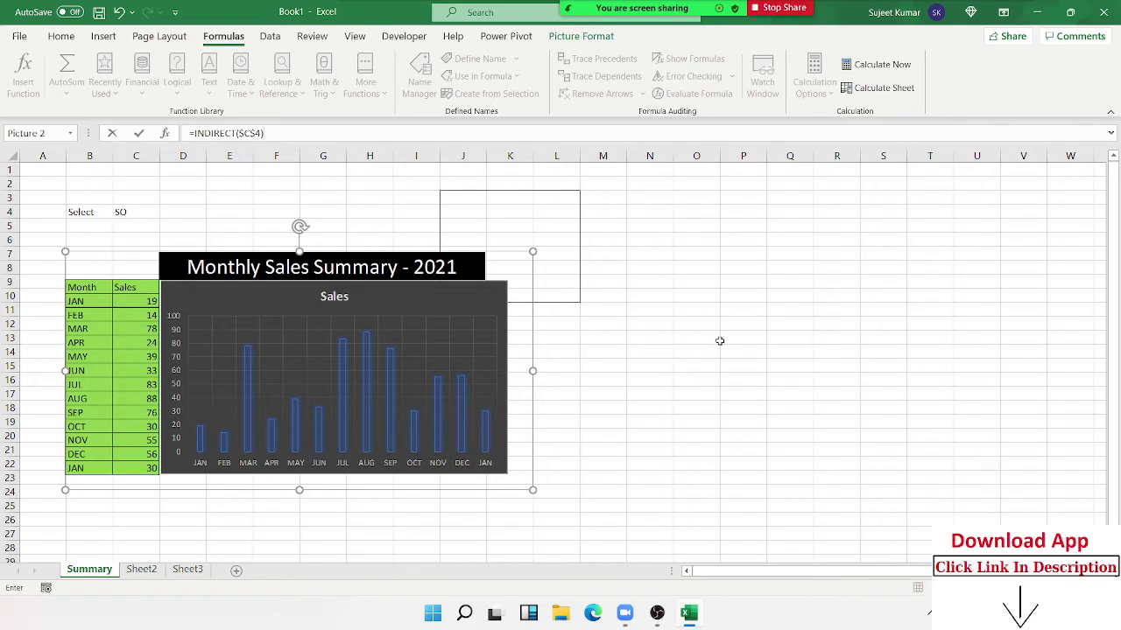
key(Return)
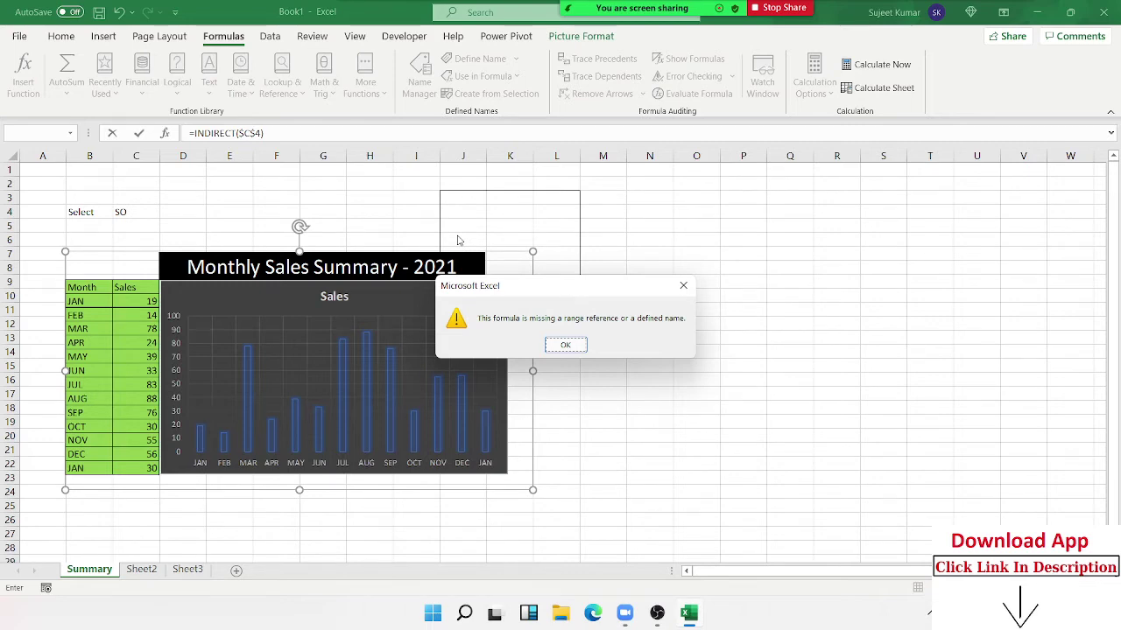
key(Return)
key(Escape)
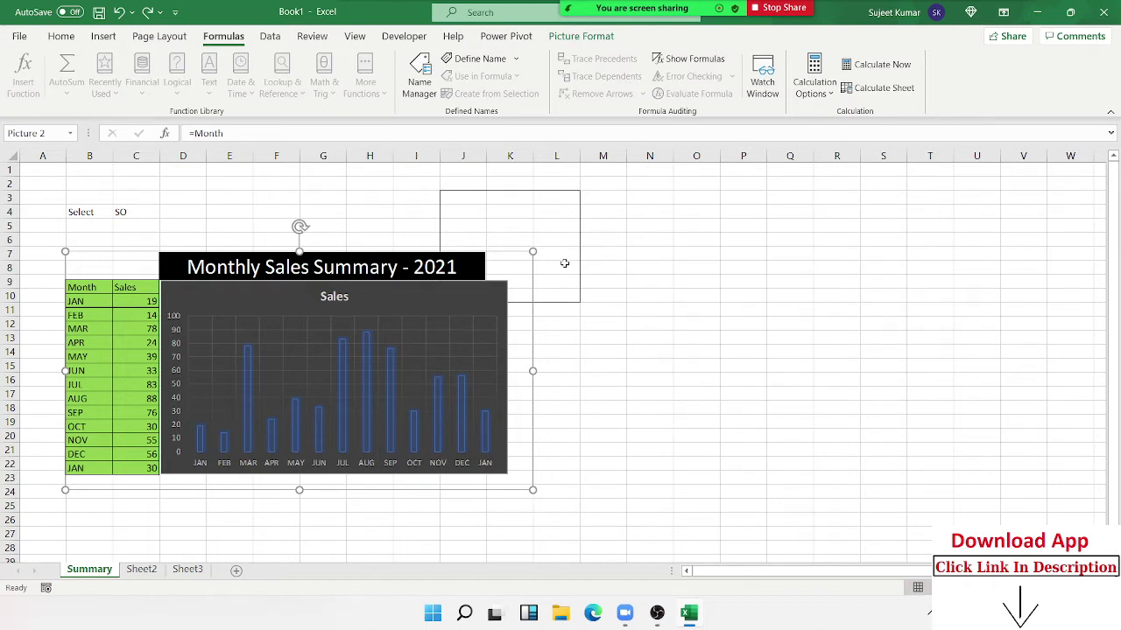
click(594, 277)
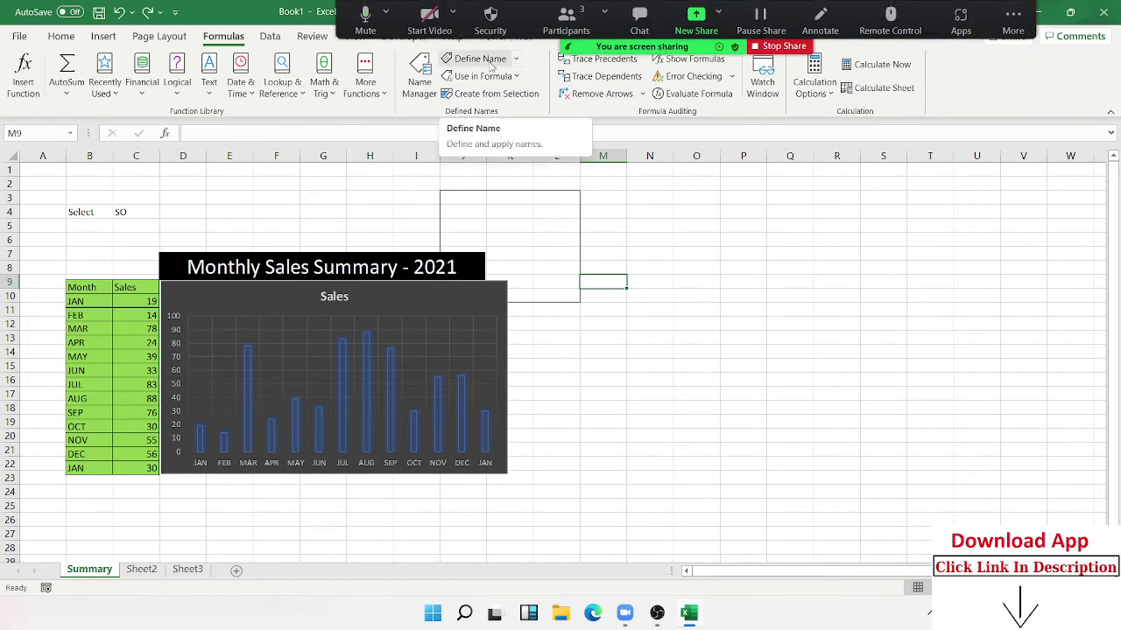
- Define the name SHow with Refers to =INDIRECT(Summary!$C$4)
click(479, 59)
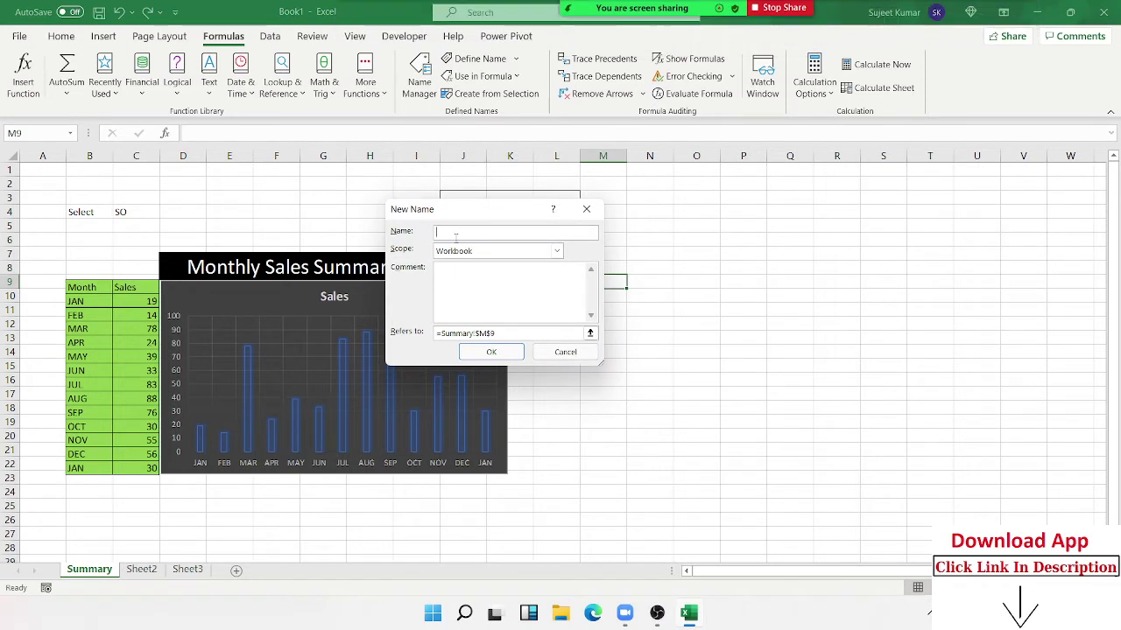
text(S)
text(How)
drag(497, 333, 436, 333)
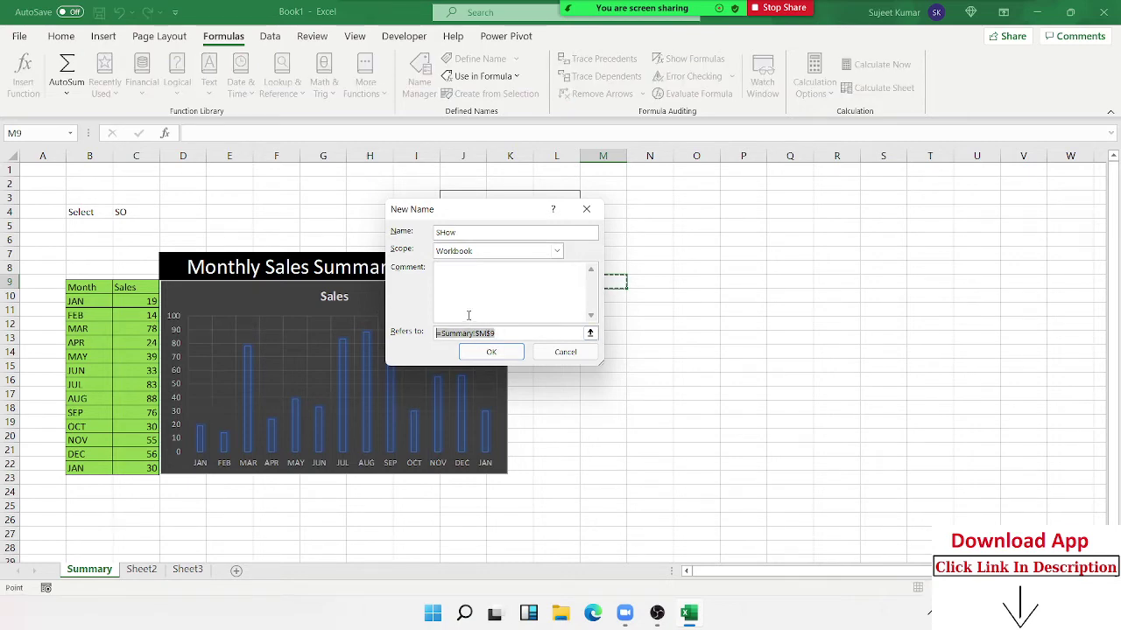
text(=i)
text(nd)
text(irect()
click(134, 211)
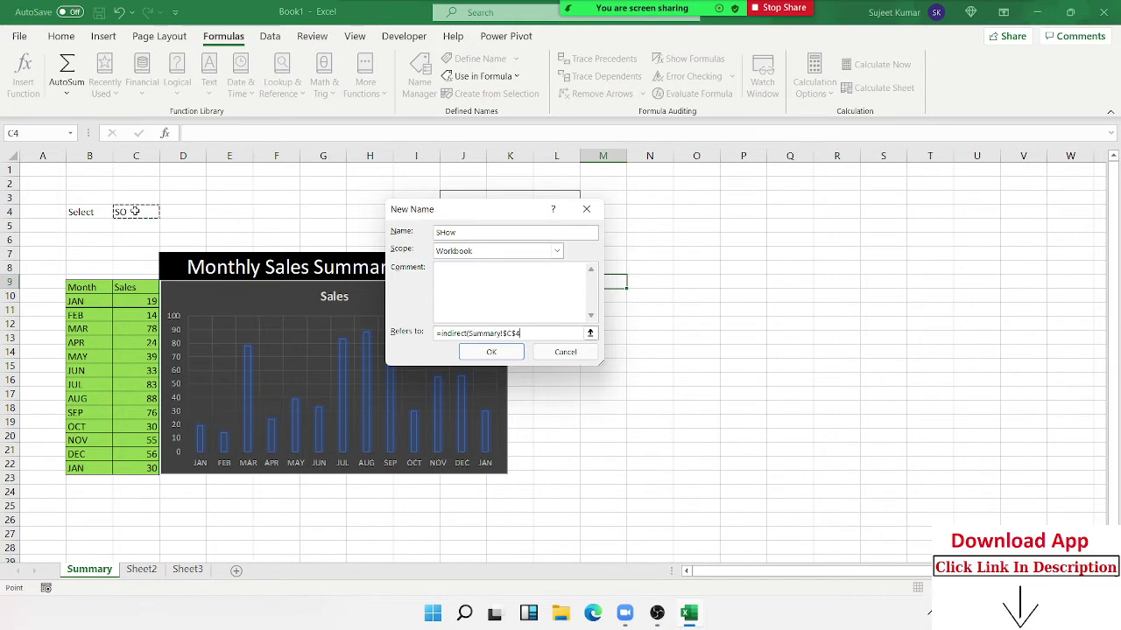
text())
click(491, 352)
- Link the Summary picture to the name =Show
click(450, 326)
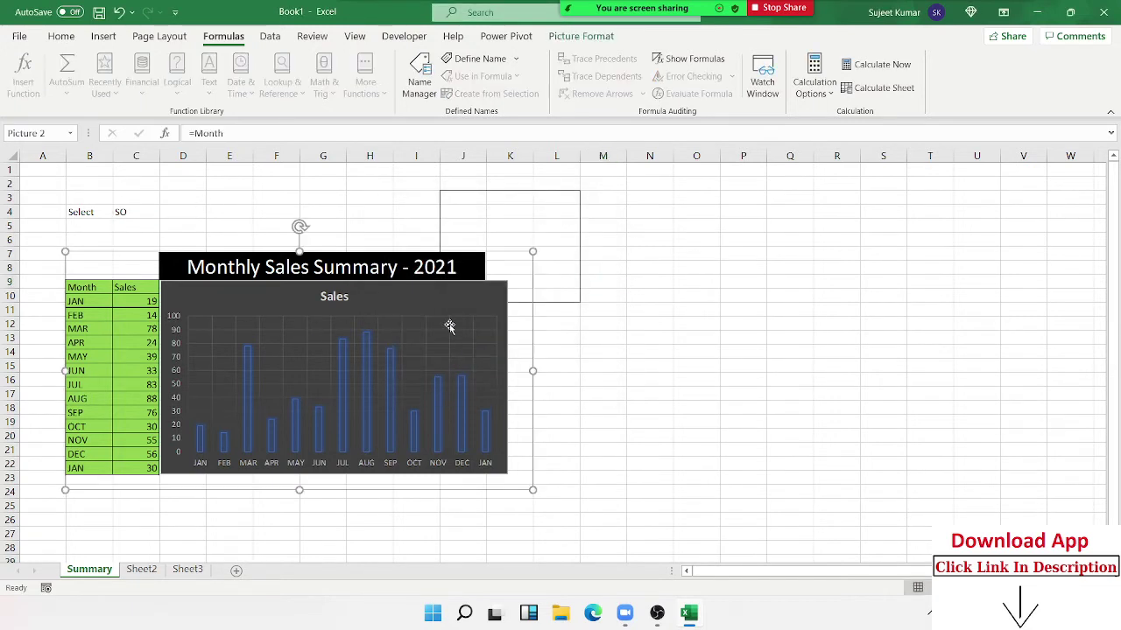
double_click(210, 133)
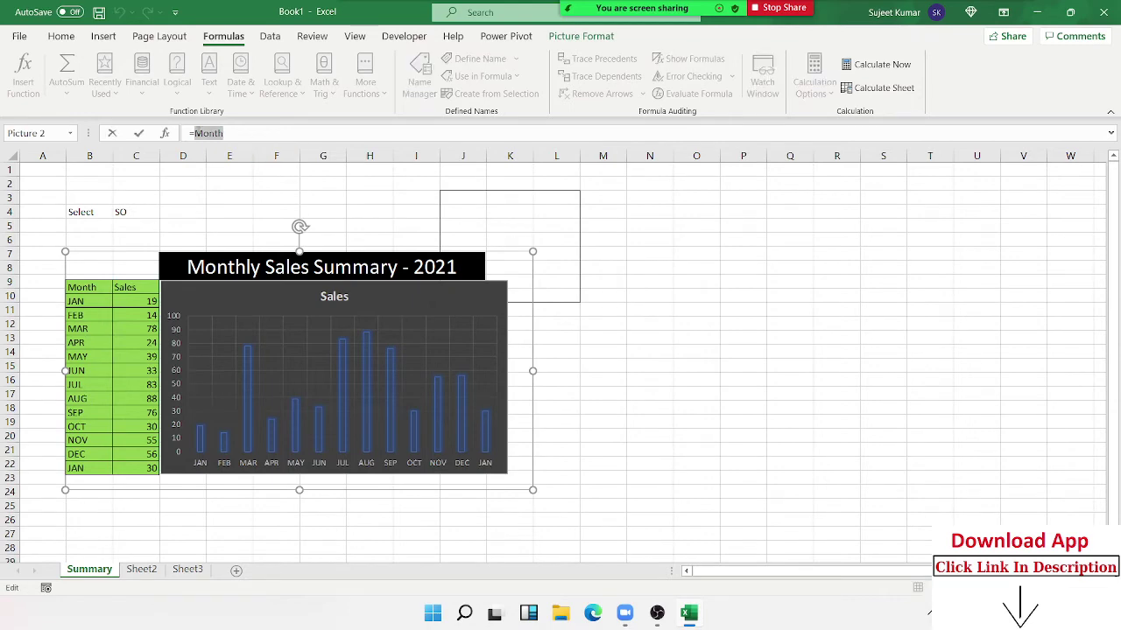
text(Show)
key(Return)
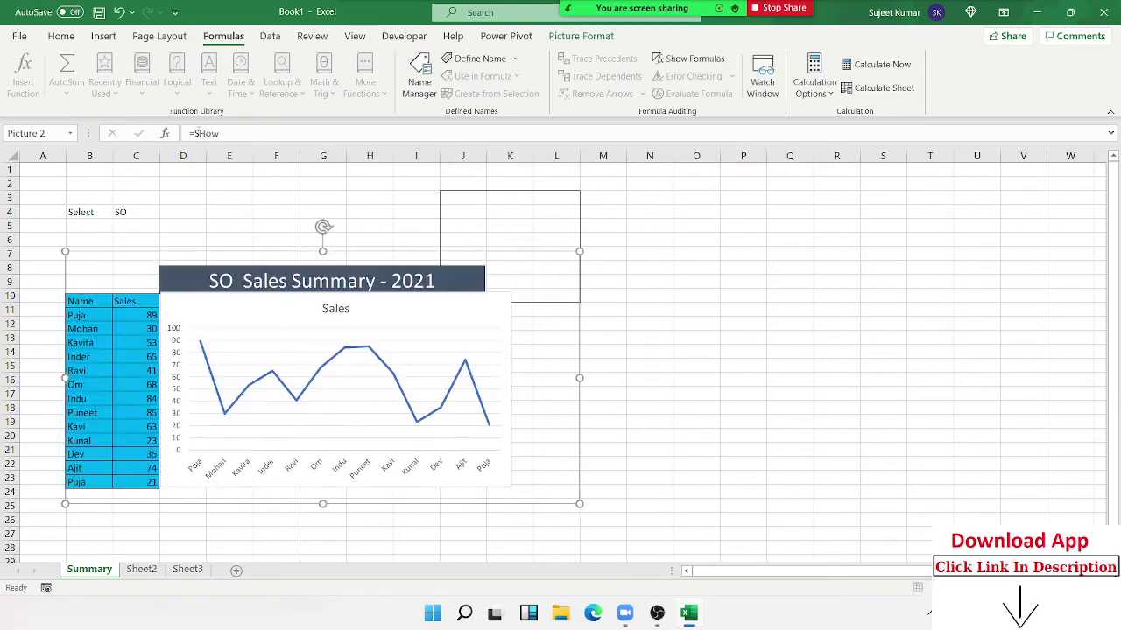
- Toggle C4 between Month and SO twice, ending on SO
click(127, 213)
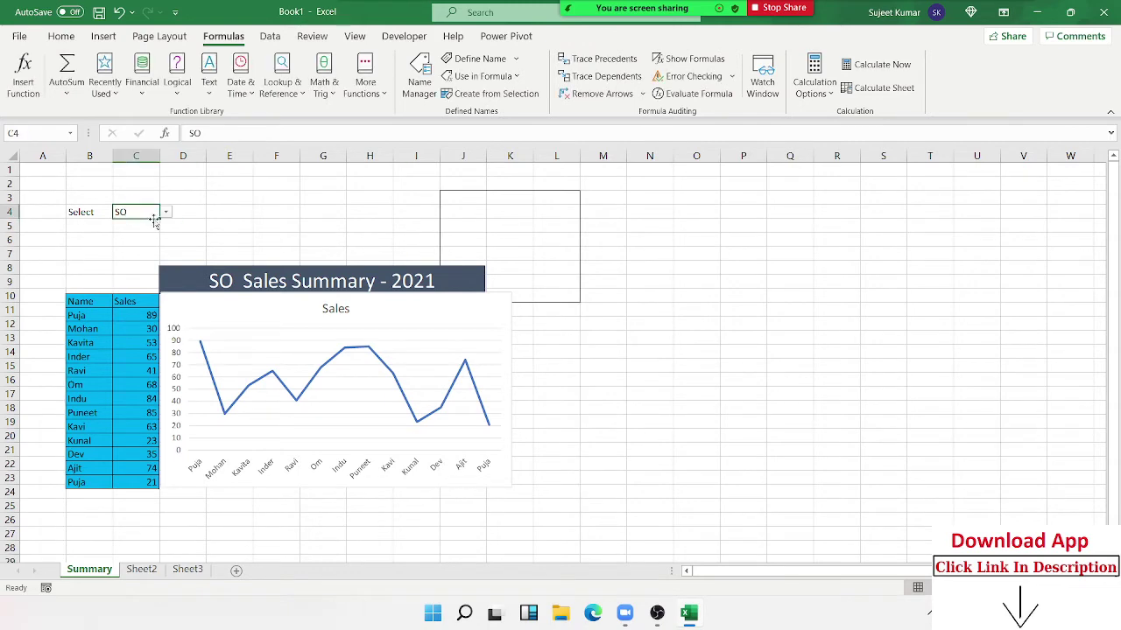
click(165, 212)
click(162, 231)
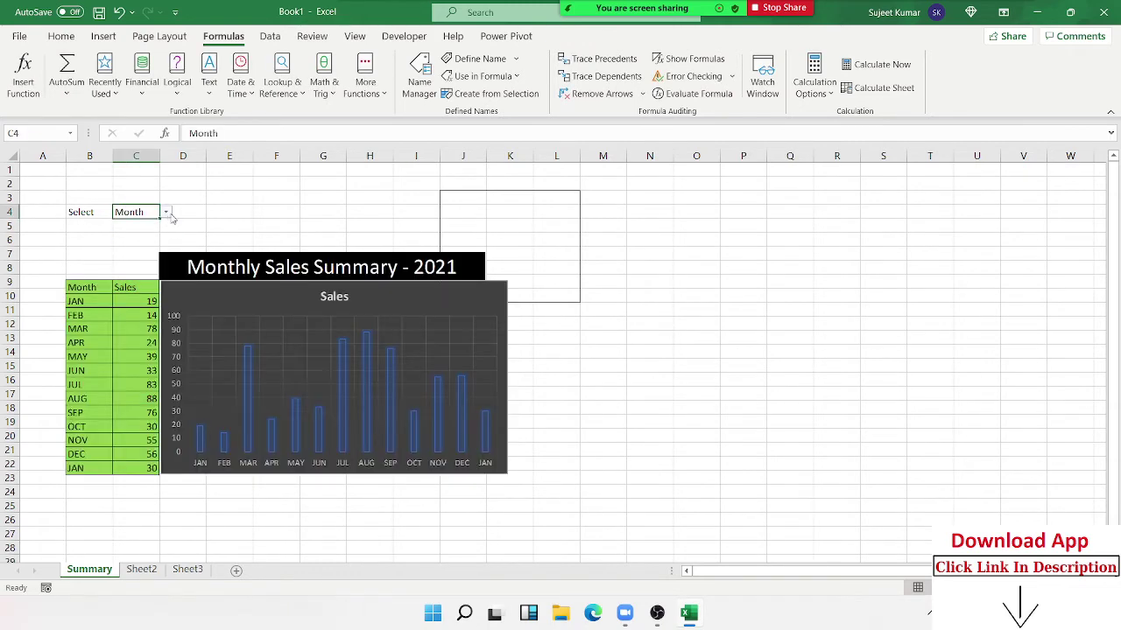
click(166, 212)
click(123, 234)
click(165, 212)
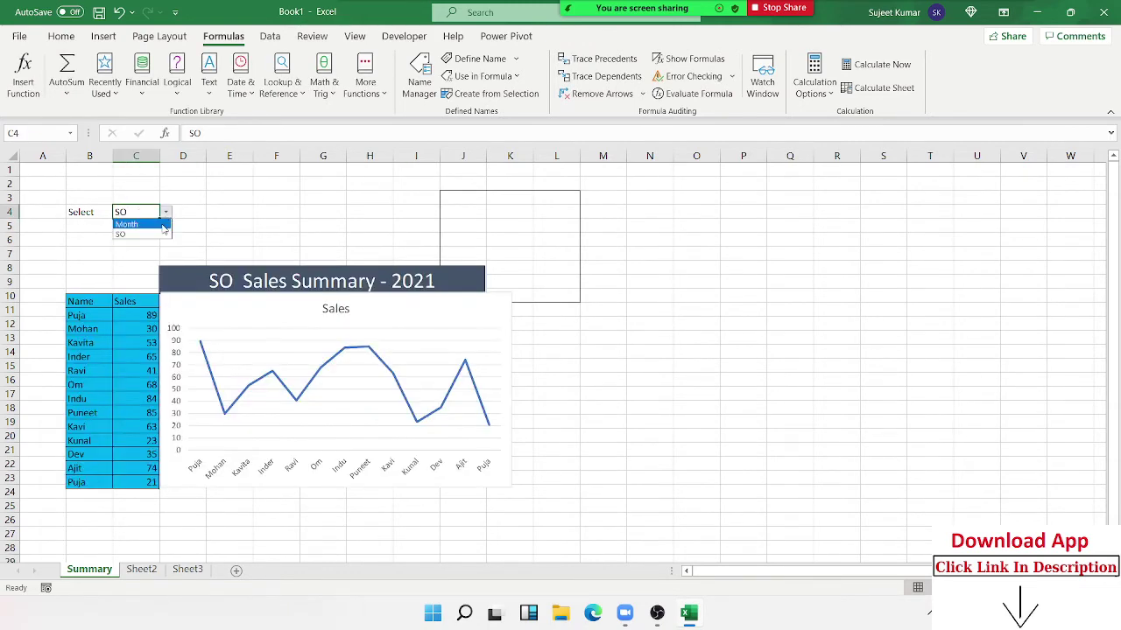
click(162, 225)
click(166, 212)
click(159, 233)
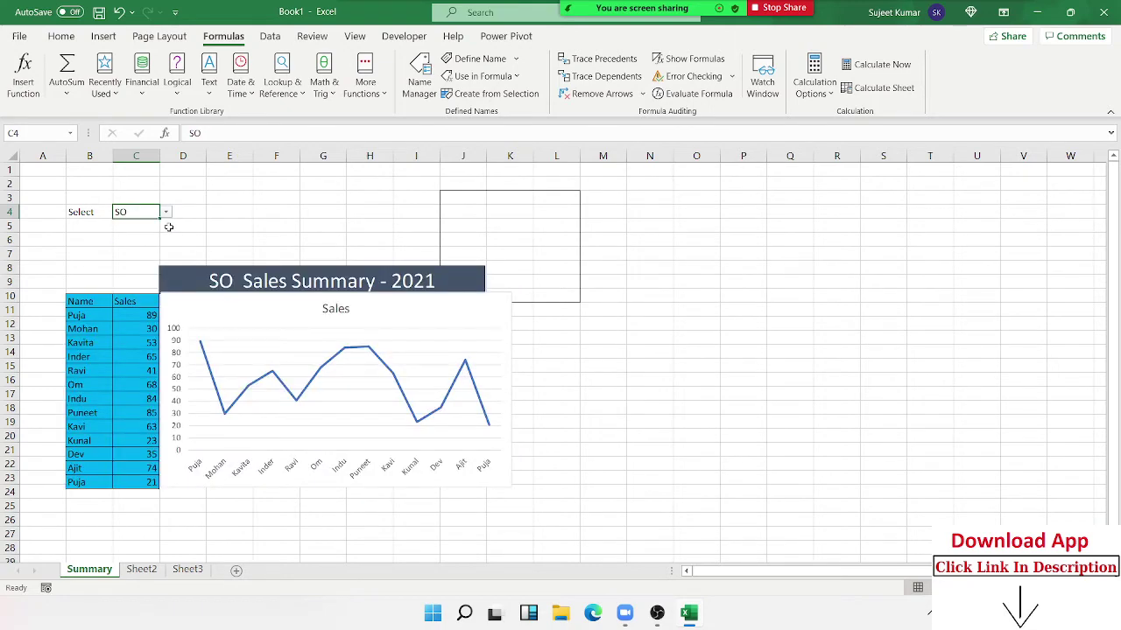
click(142, 570)
scroll(211, 310, up, 3)
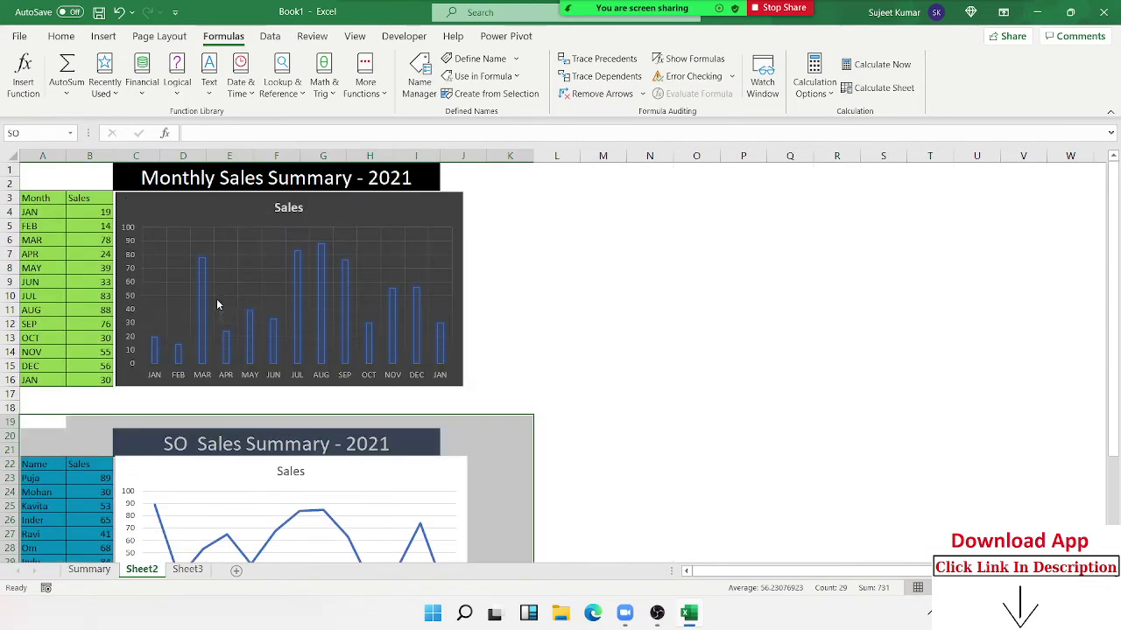
click(419, 77)
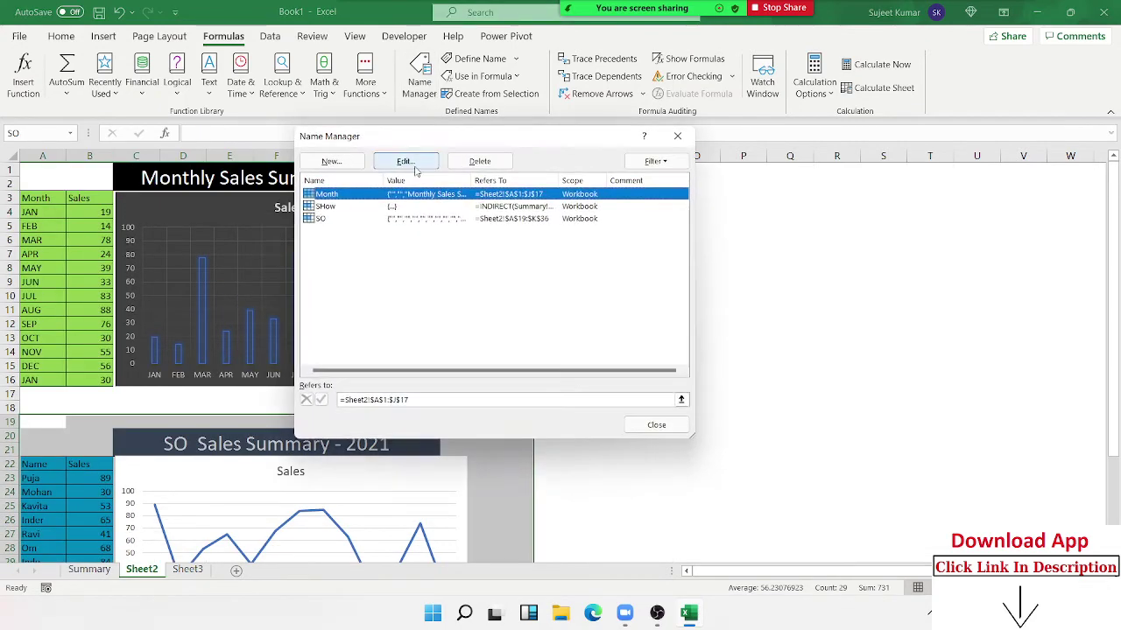
click(401, 219)
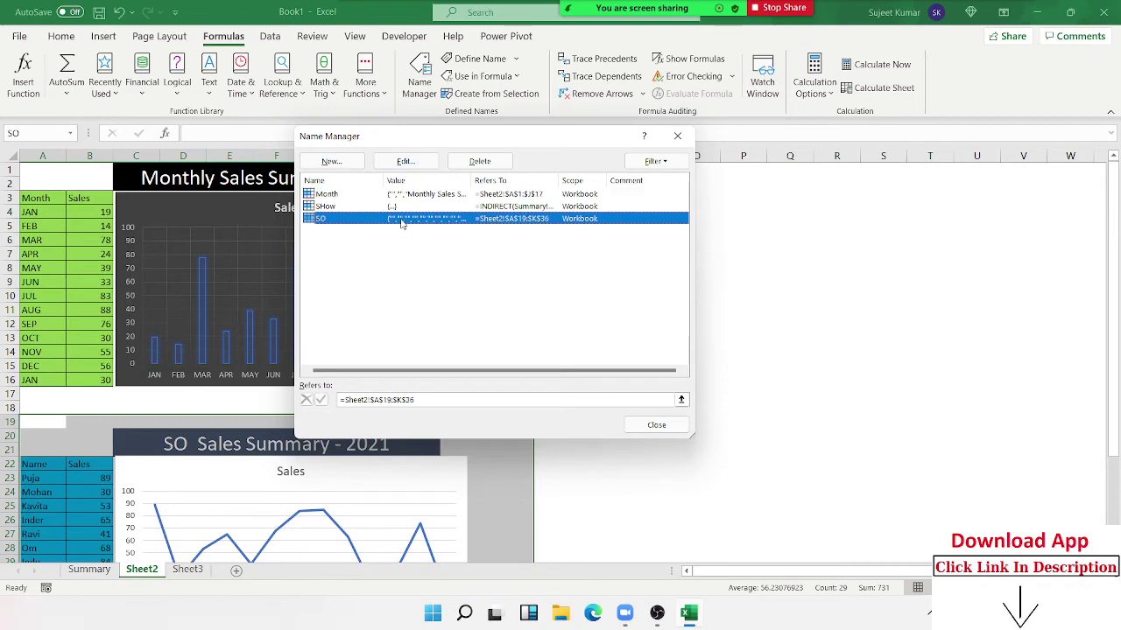
click(401, 196)
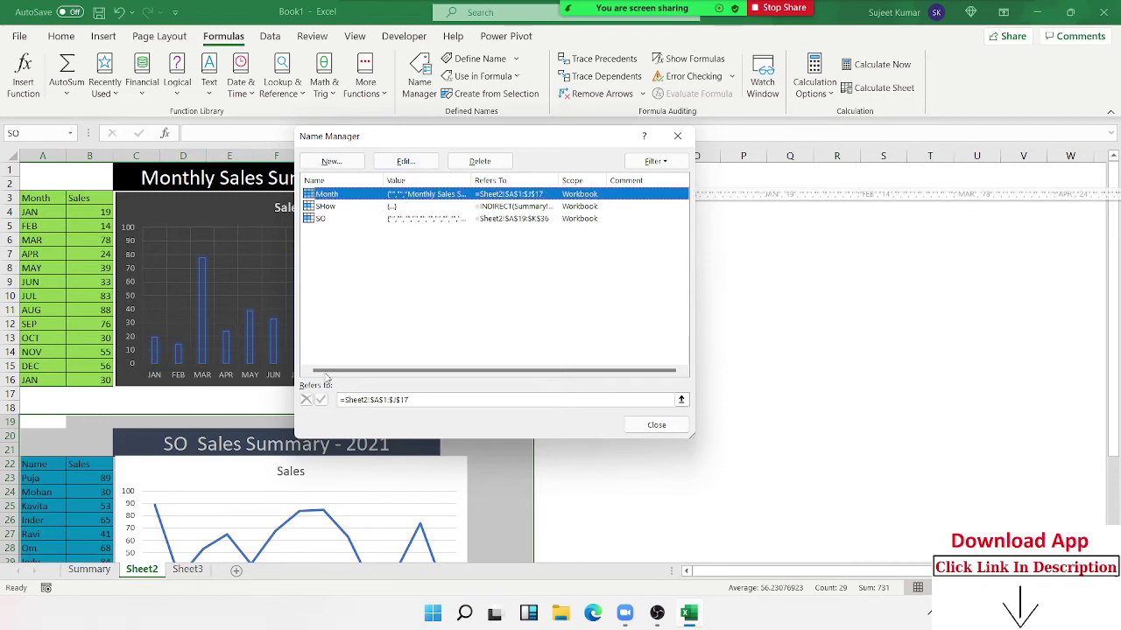
key(Escape)
key(ctrl+Page_Up)
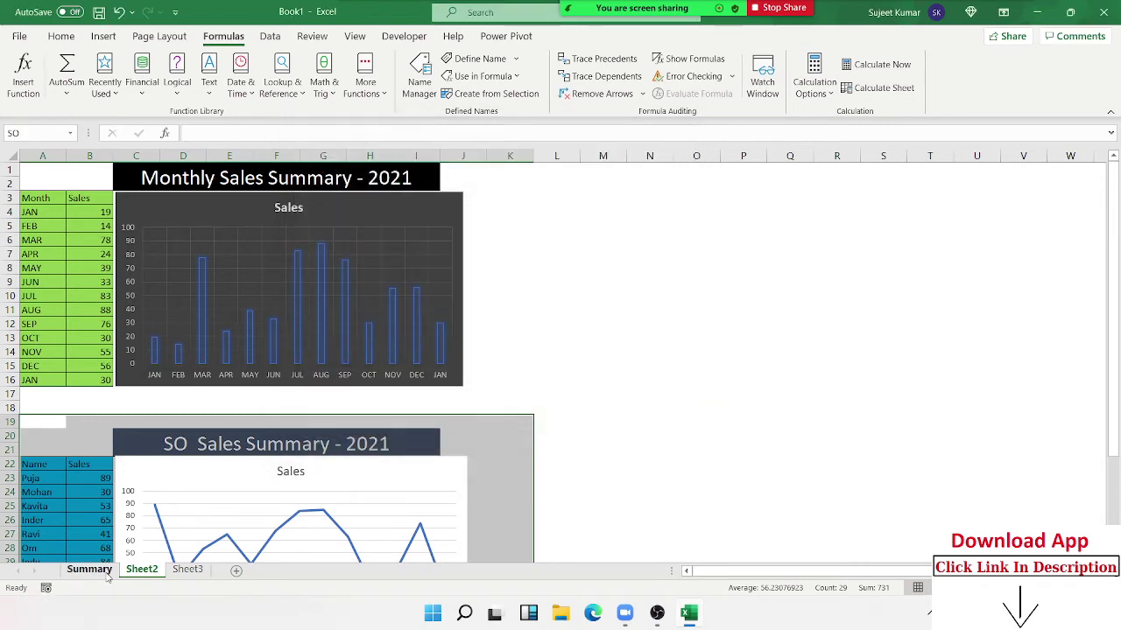
click(165, 213)
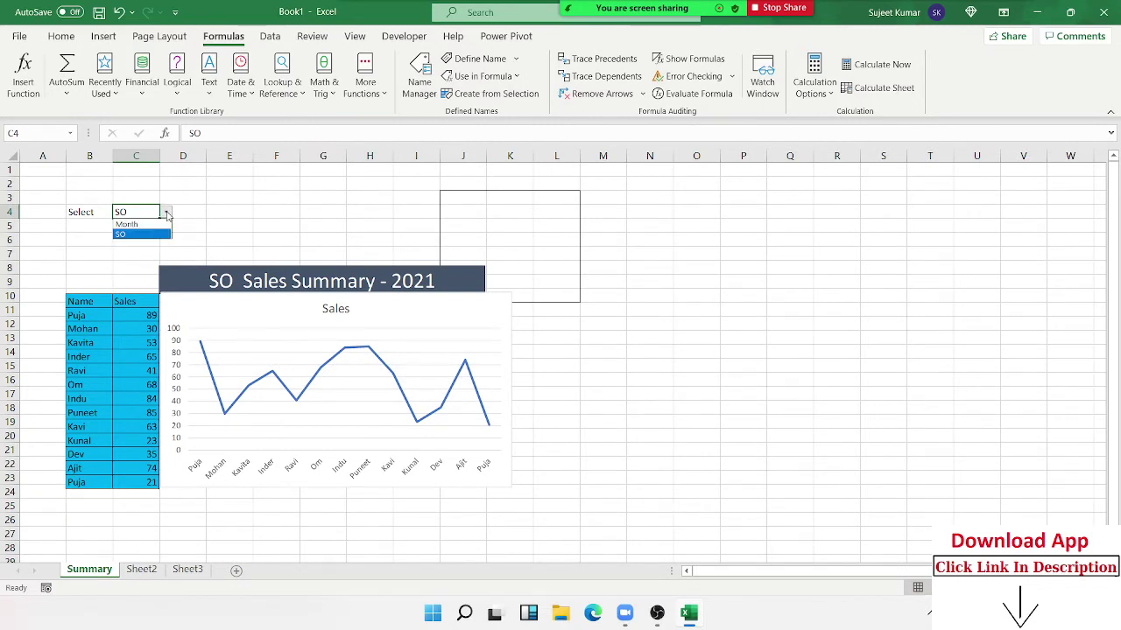
key(Escape)
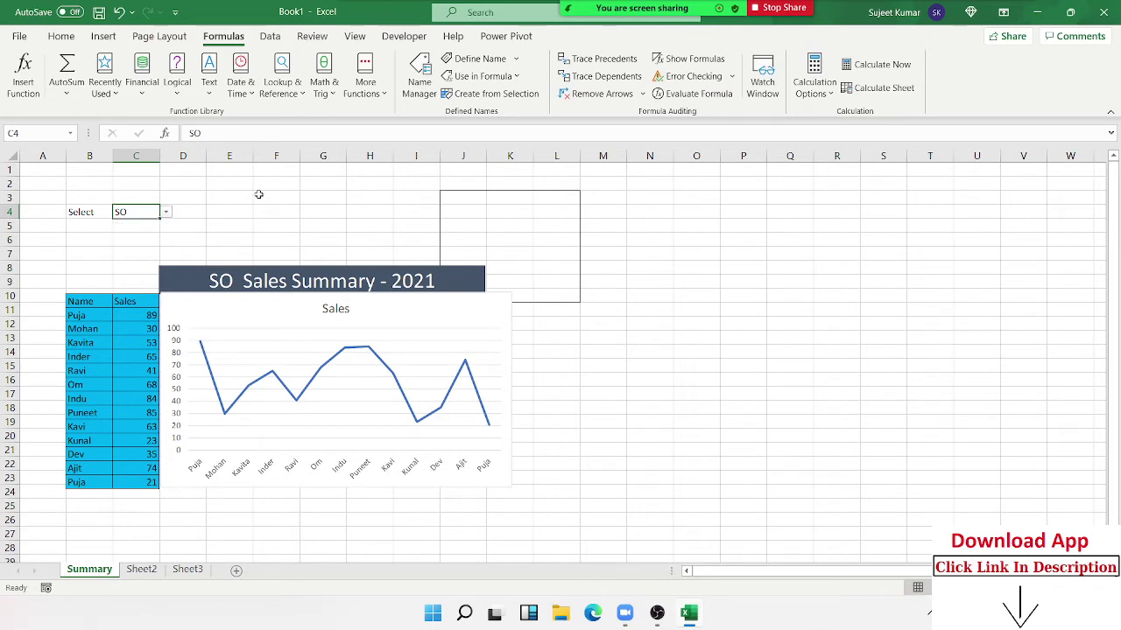
click(141, 570)
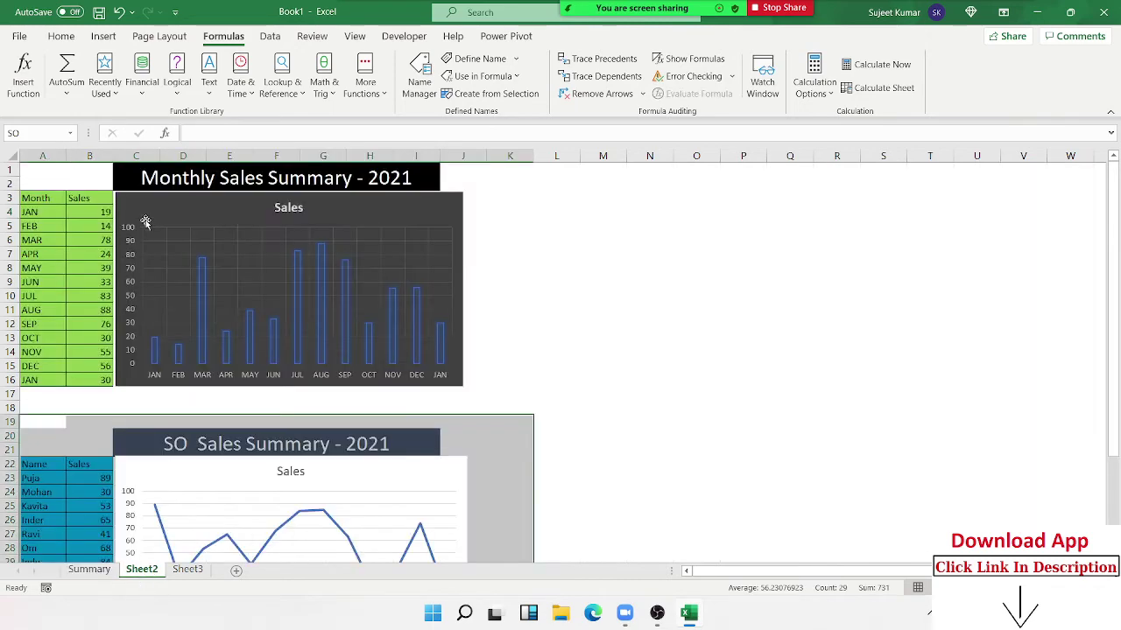
click(98, 573)
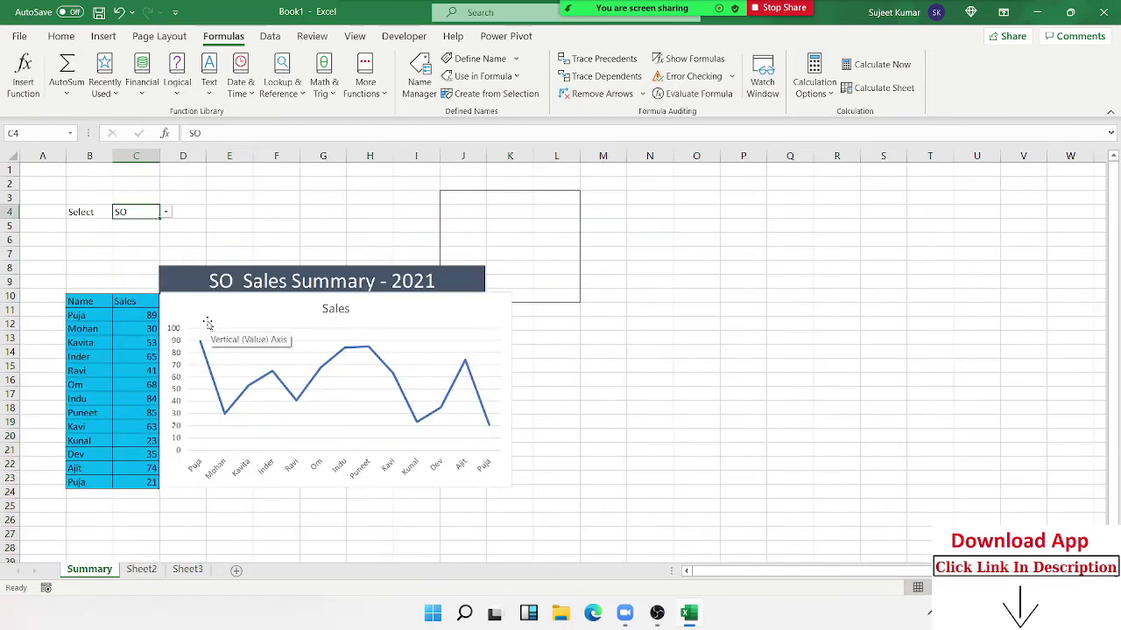
click(276, 226)
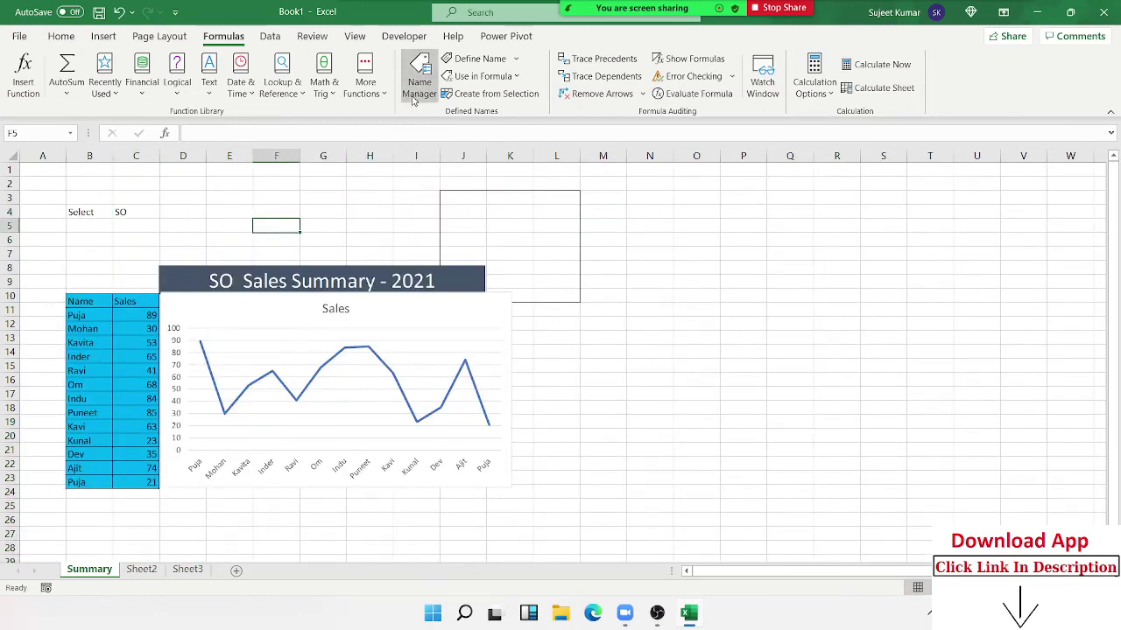
click(414, 99)
click(369, 206)
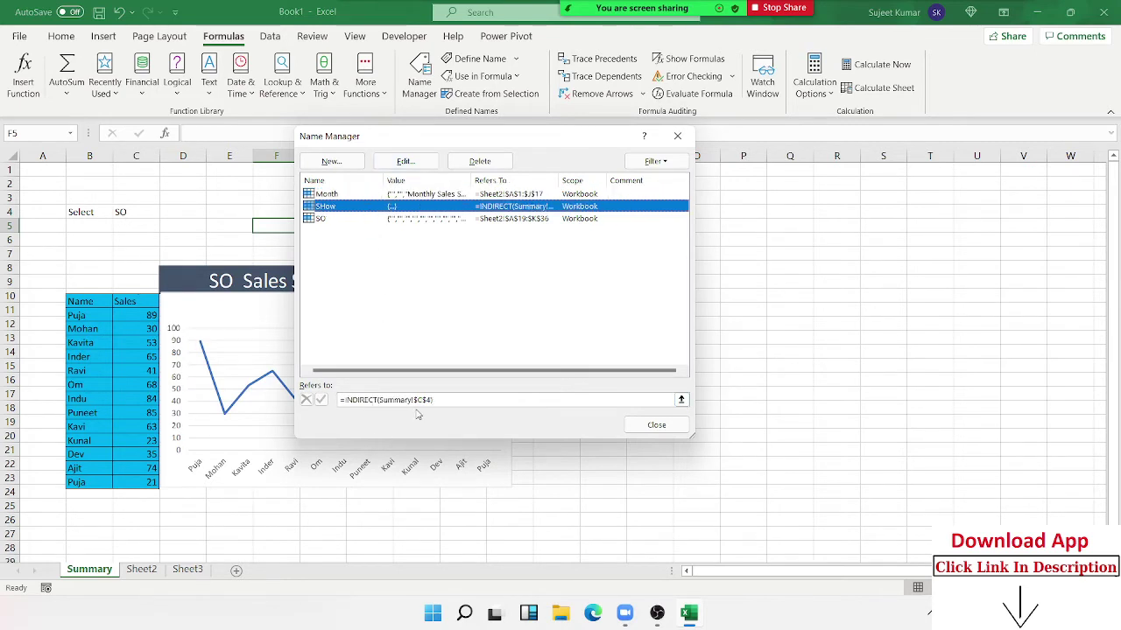
drag(439, 151, 702, 197)
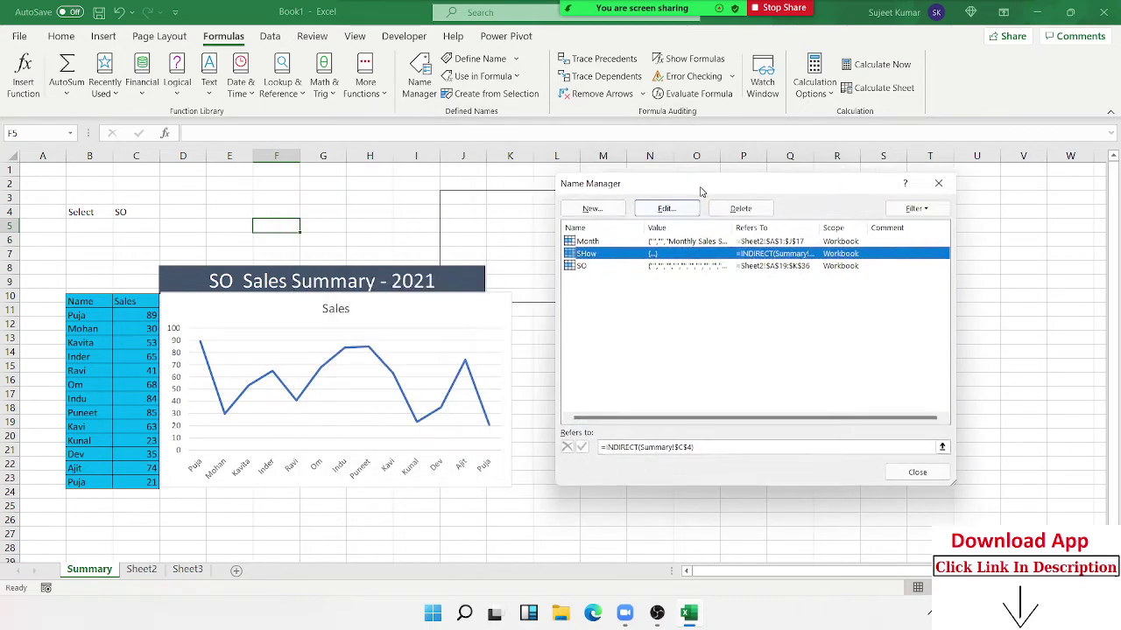
key(Escape)
click(268, 326)
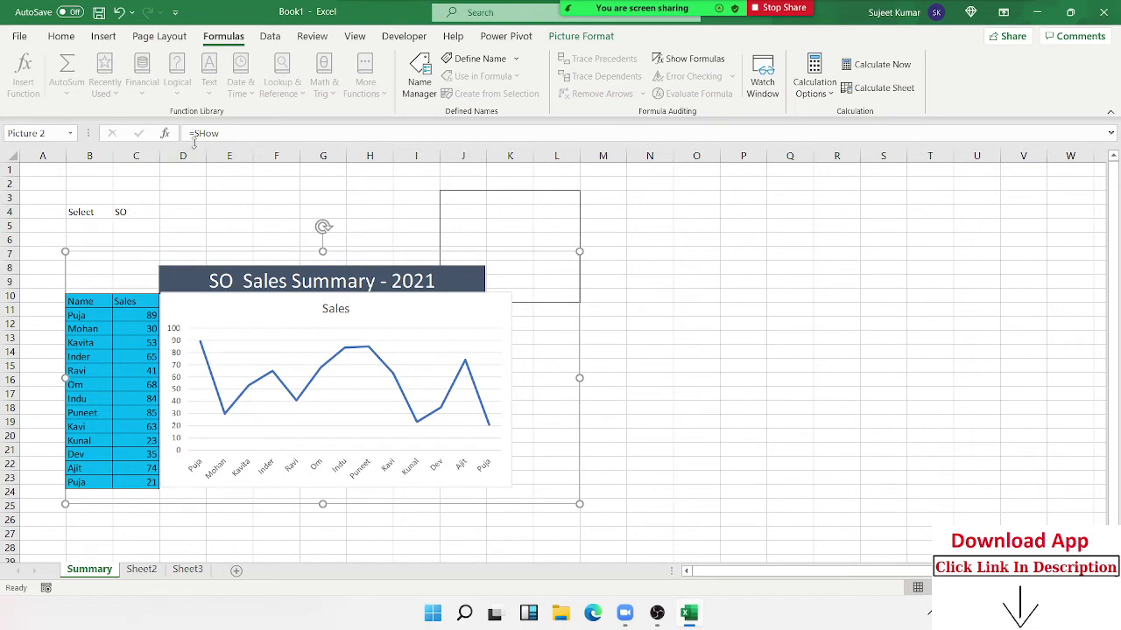
drag(194, 134, 218, 135)
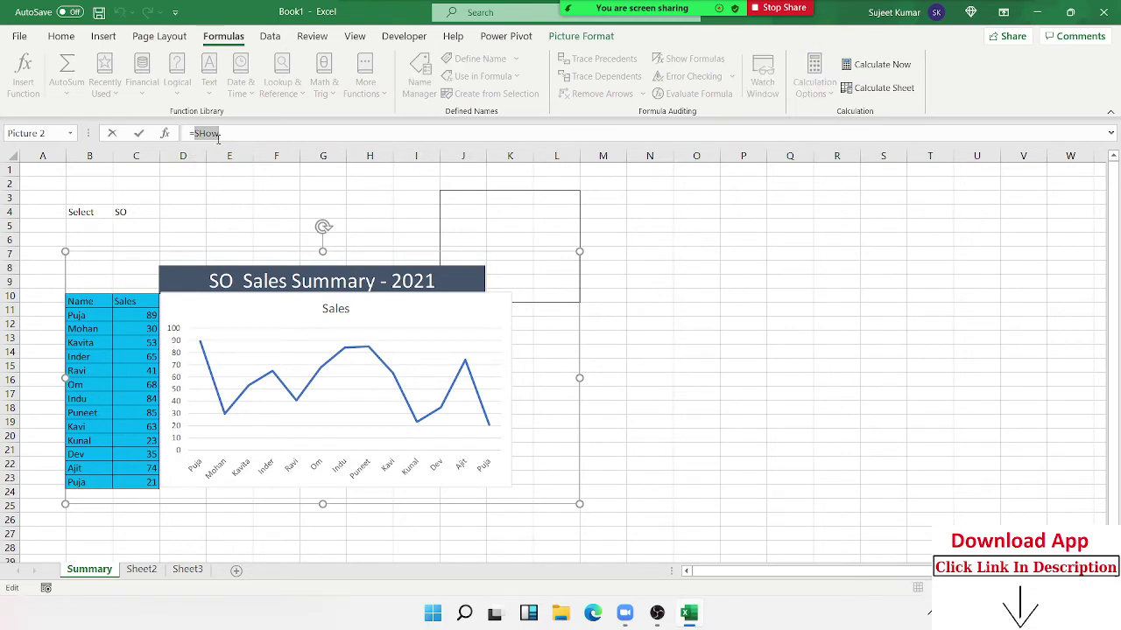
key(Escape)
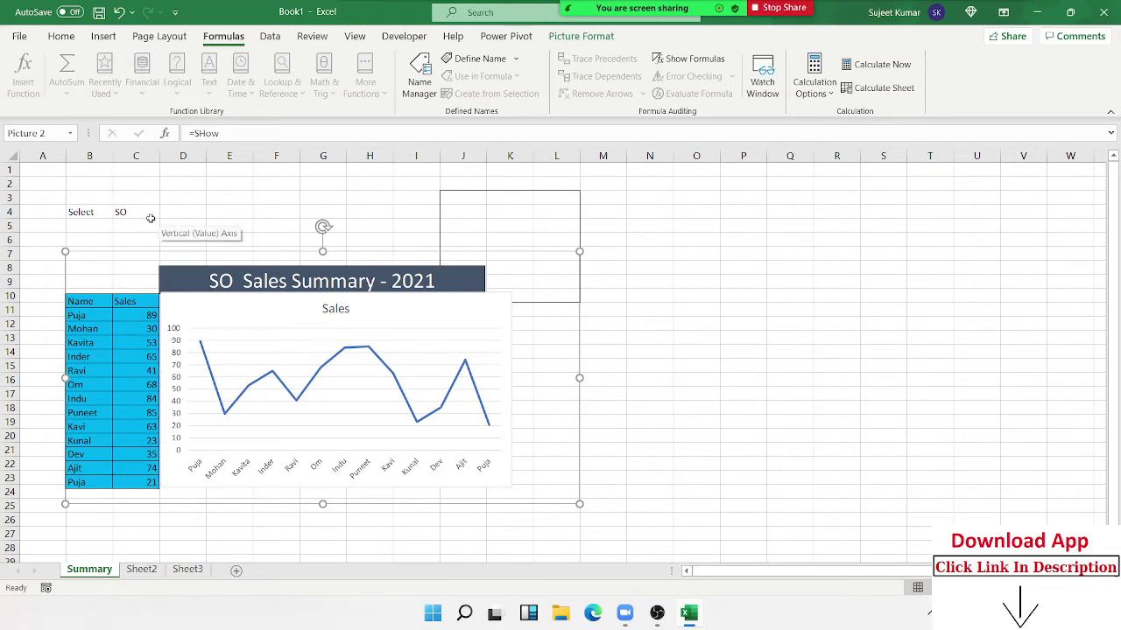
click(154, 215)
click(166, 212)
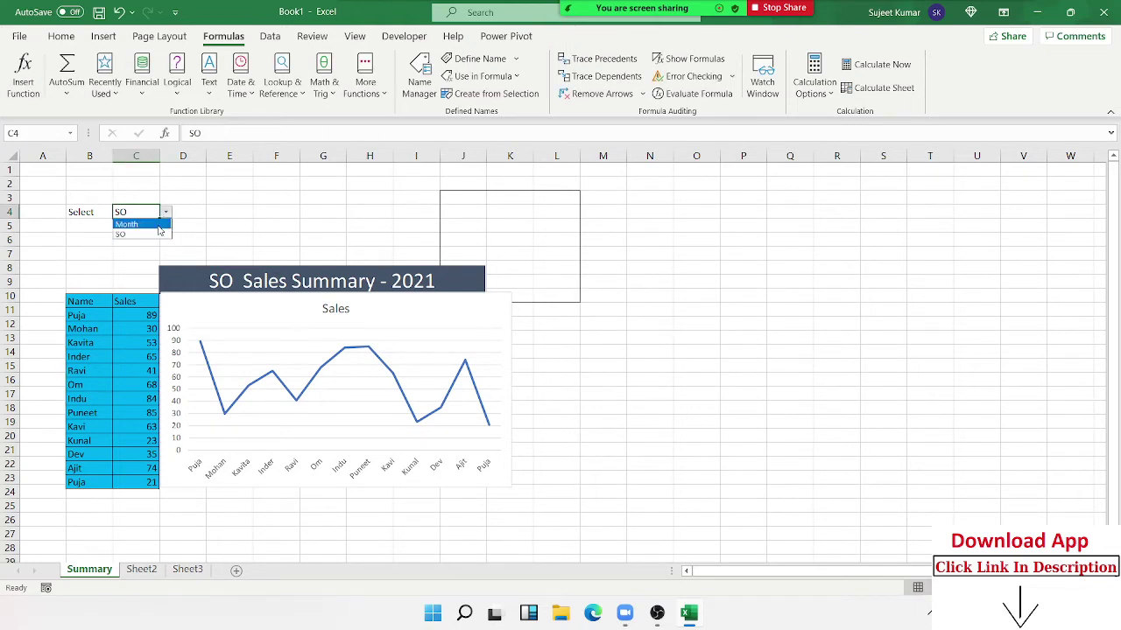
click(160, 230)
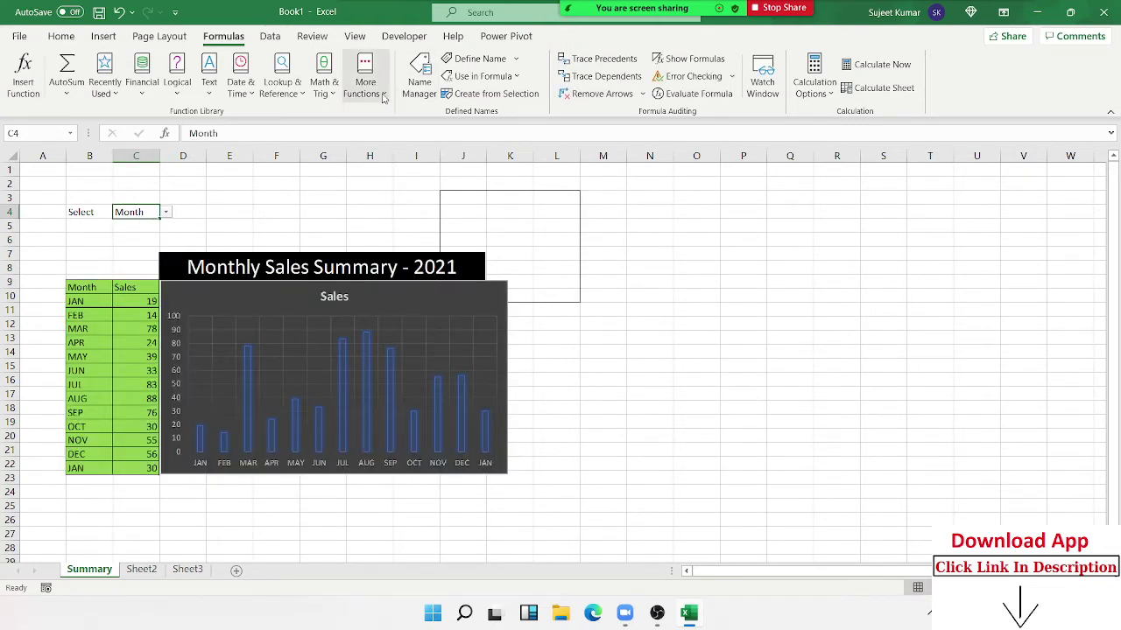
click(410, 96)
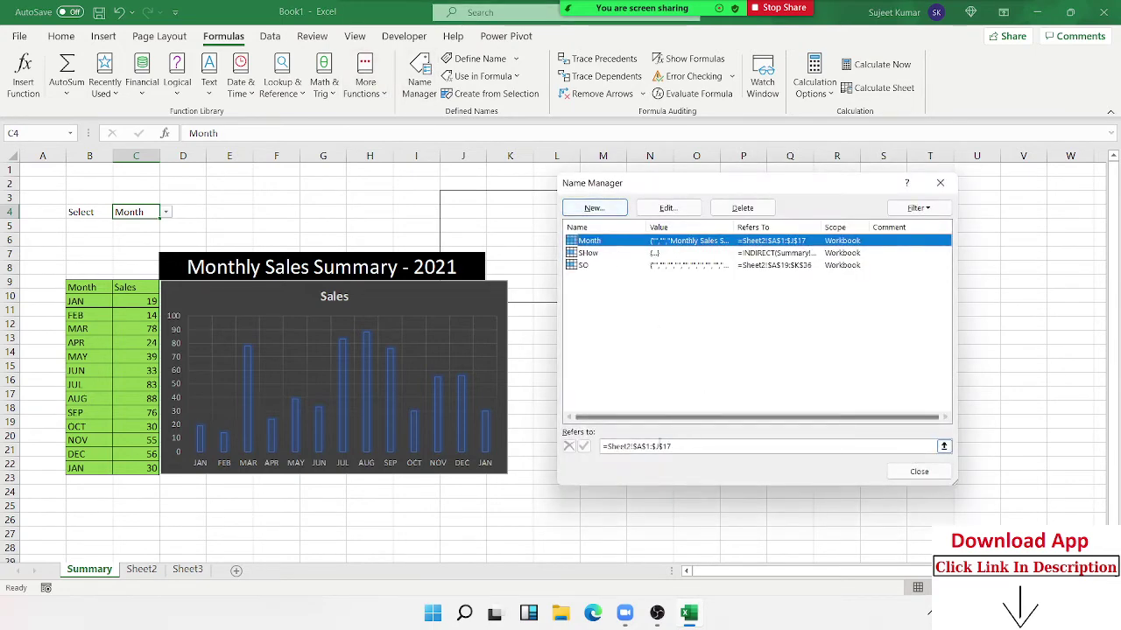
click(582, 254)
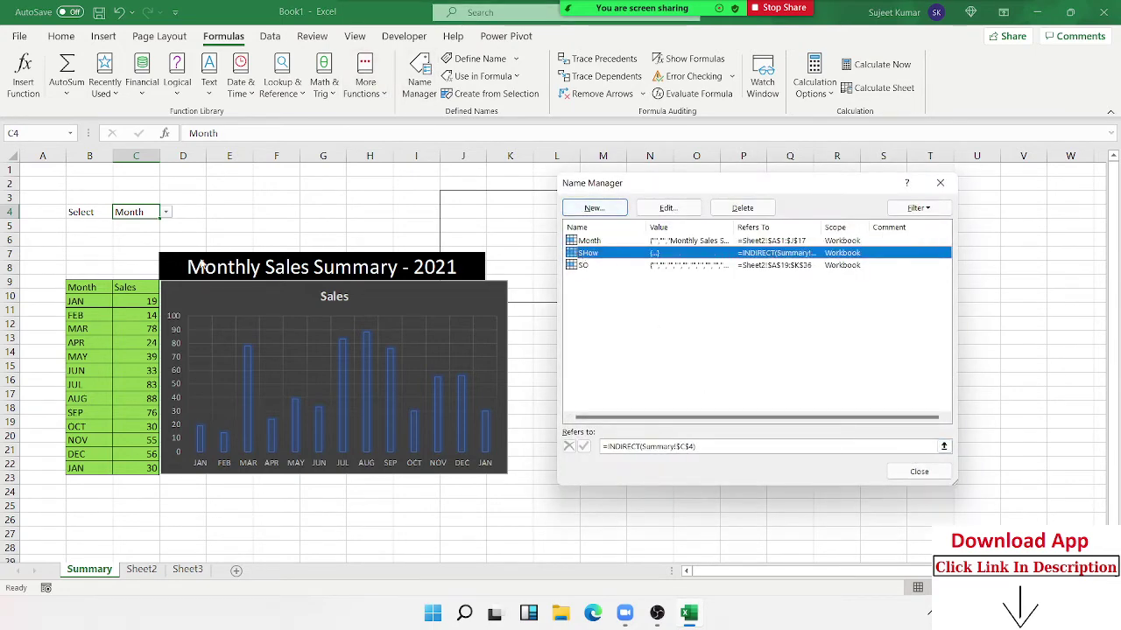
click(588, 241)
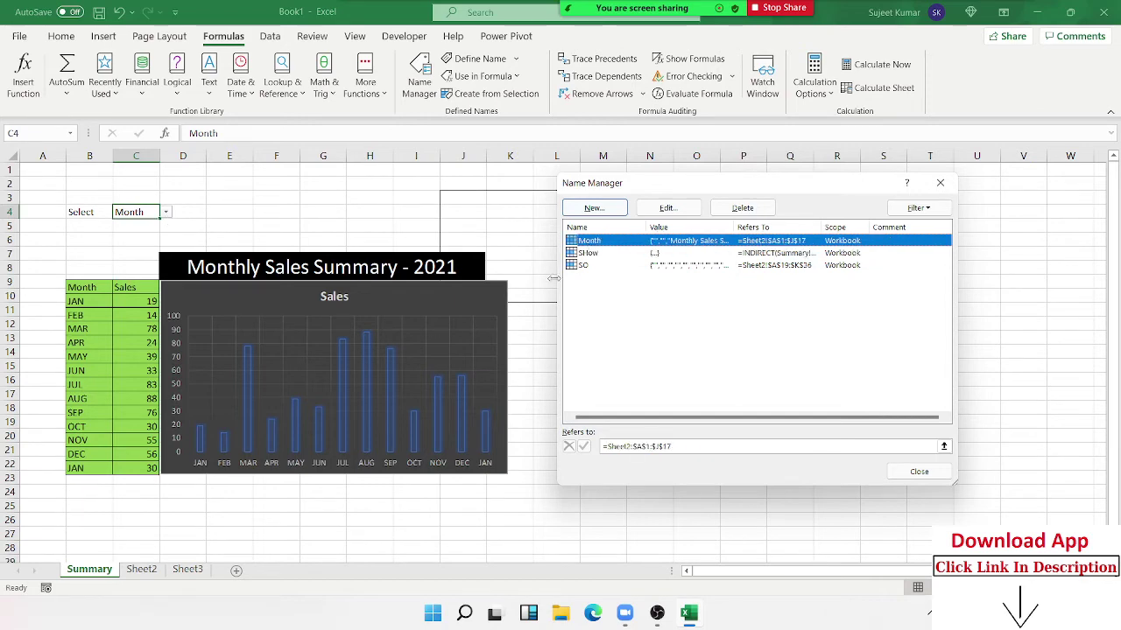
click(604, 254)
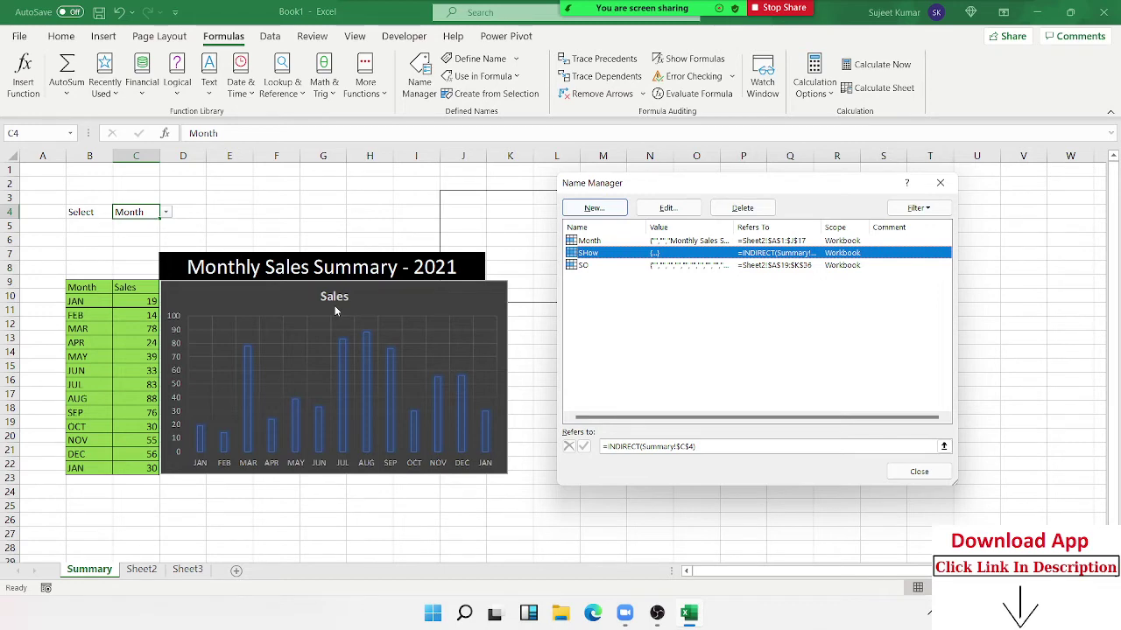
key(Escape)
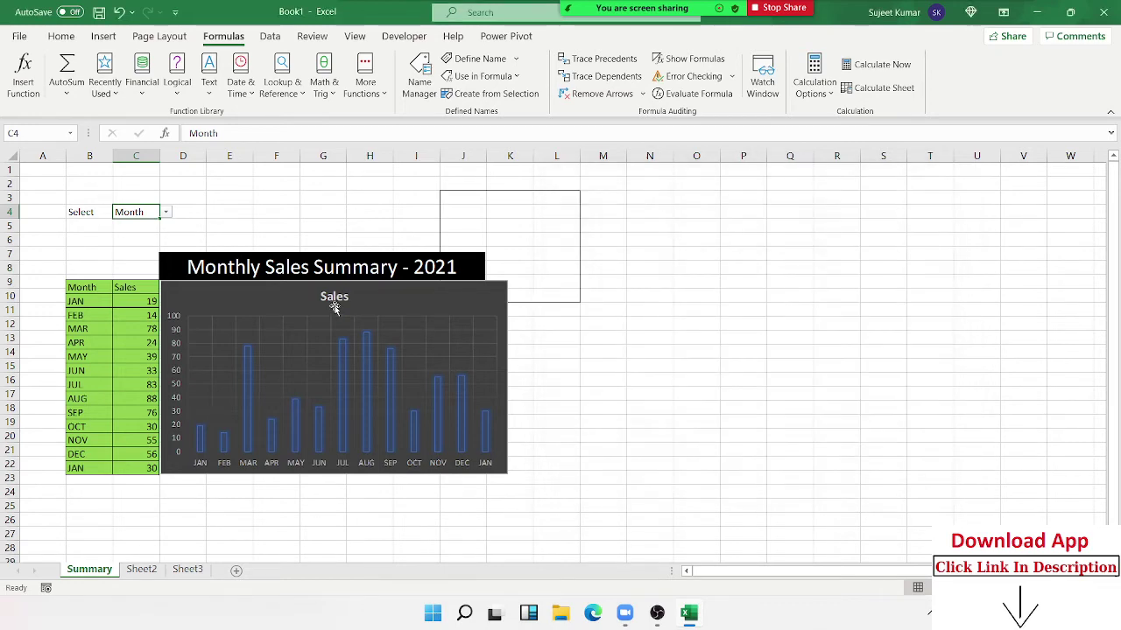
click(165, 212)
click(142, 234)
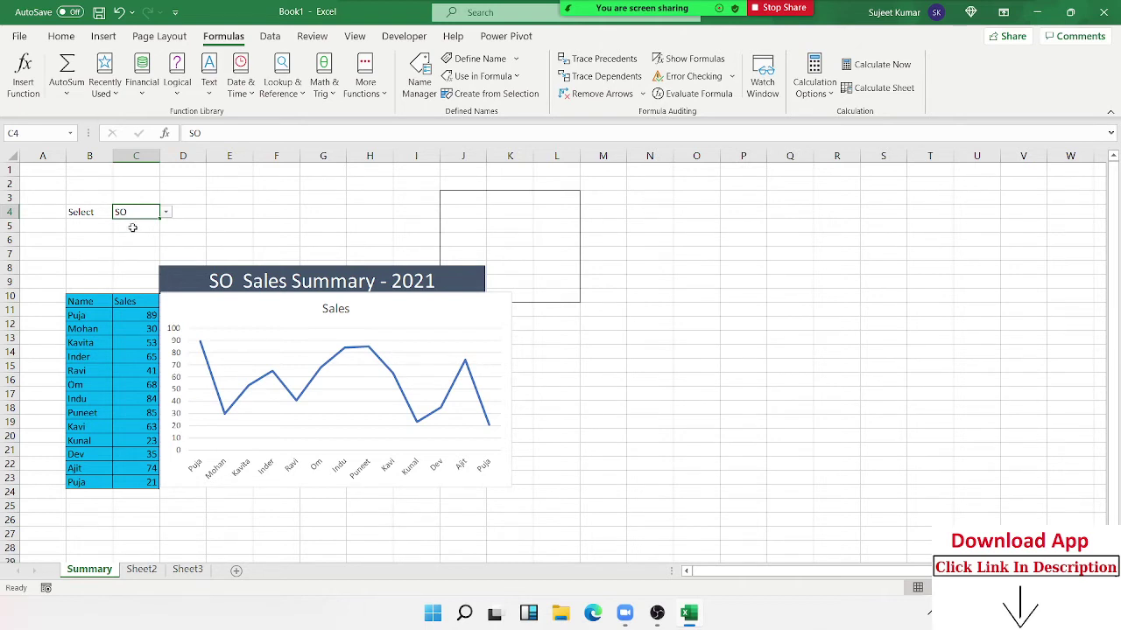
- Clear the old INDIRECT example values from A1:J9 on Sheet3
click(141, 570)
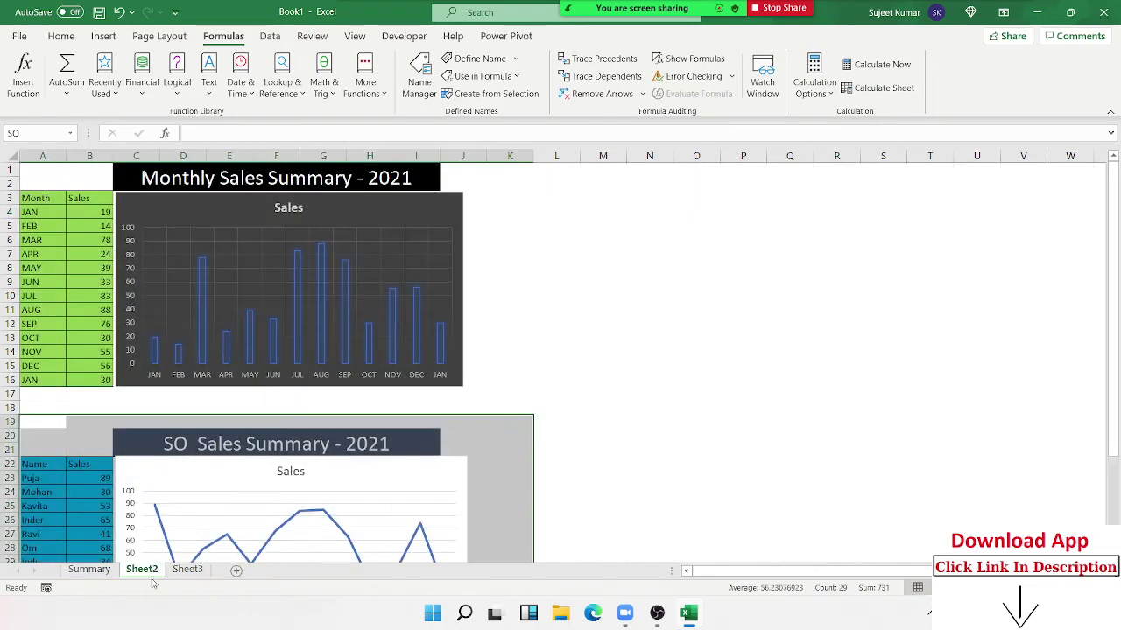
click(184, 570)
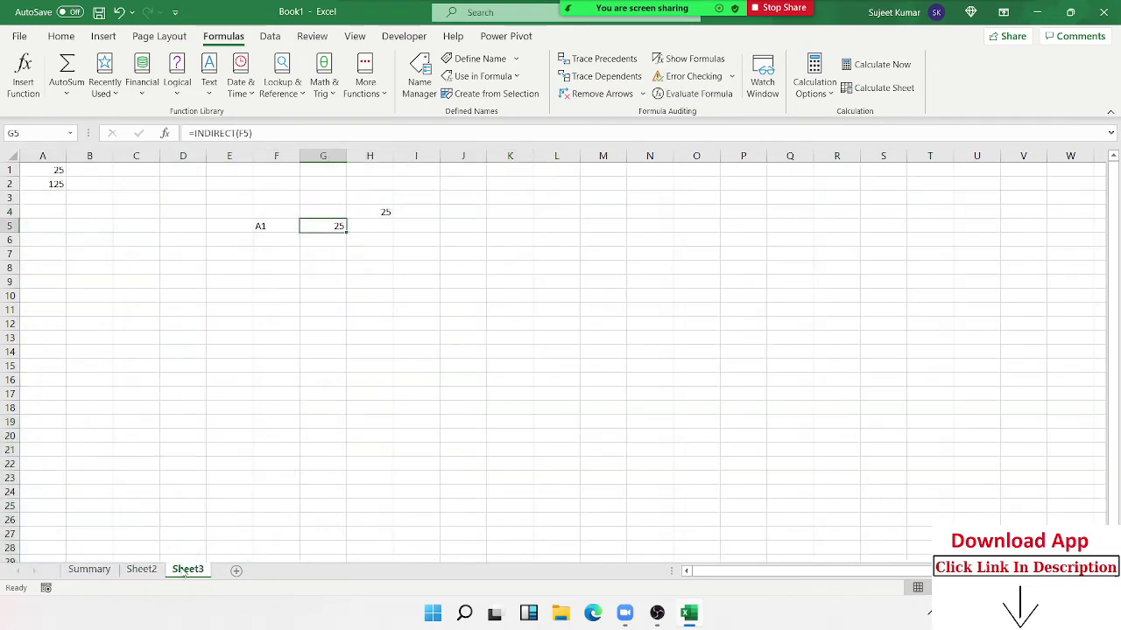
drag(452, 282, 3, 113)
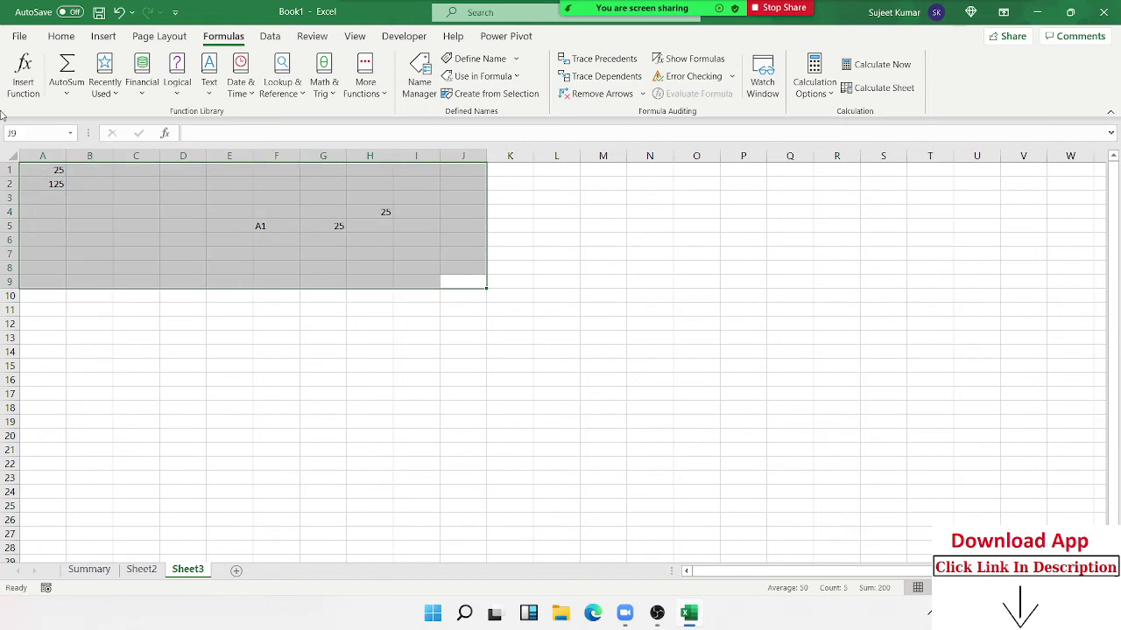
key(Delete)
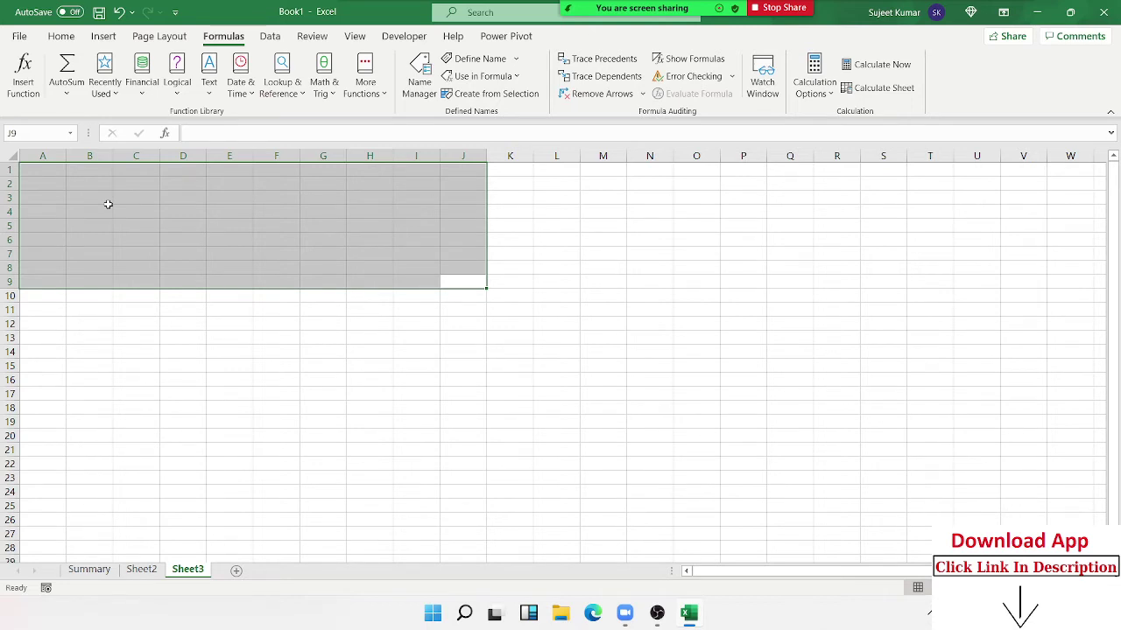
click(57, 182)
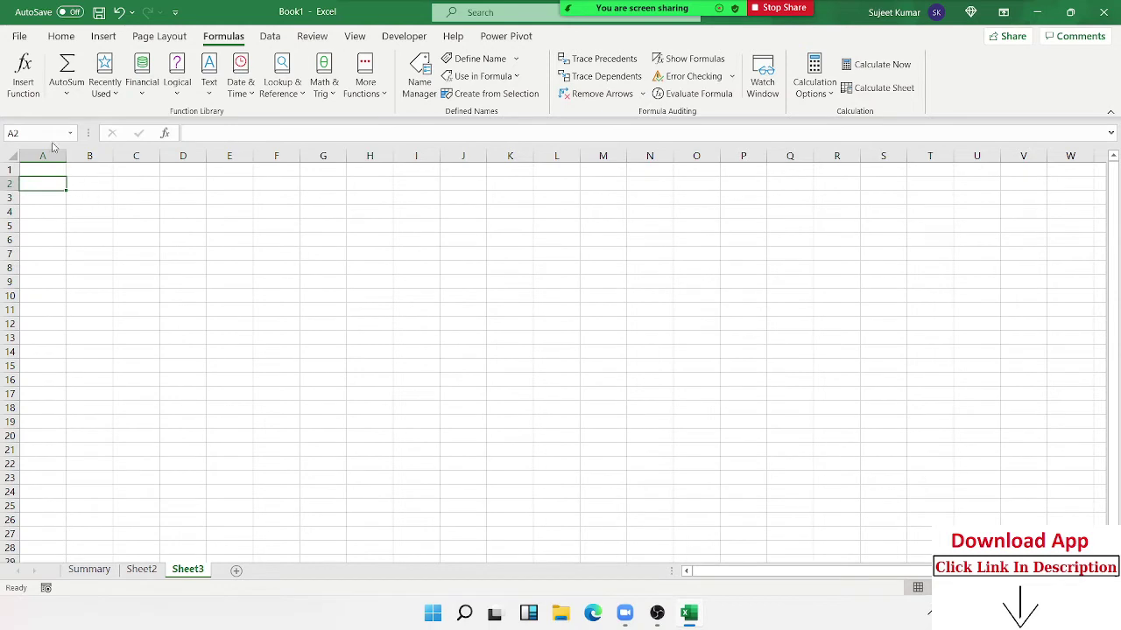
- Set every row on Sheet3 to height 45 and every column to width 13.44
drag(59, 152, 90, 162)
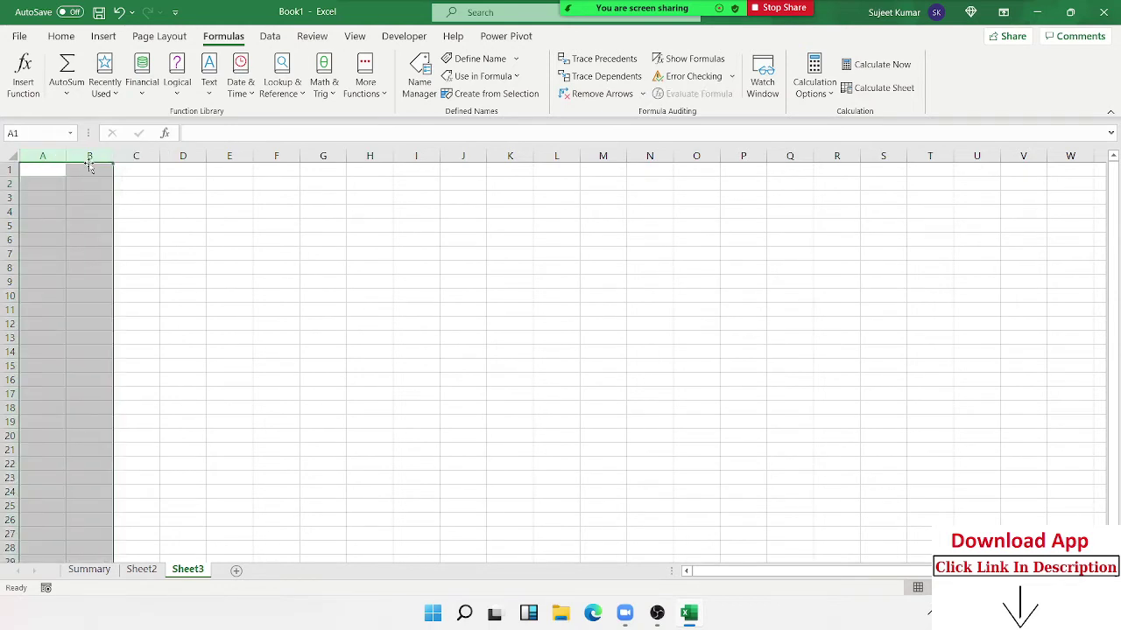
drag(9, 191, 11, 224)
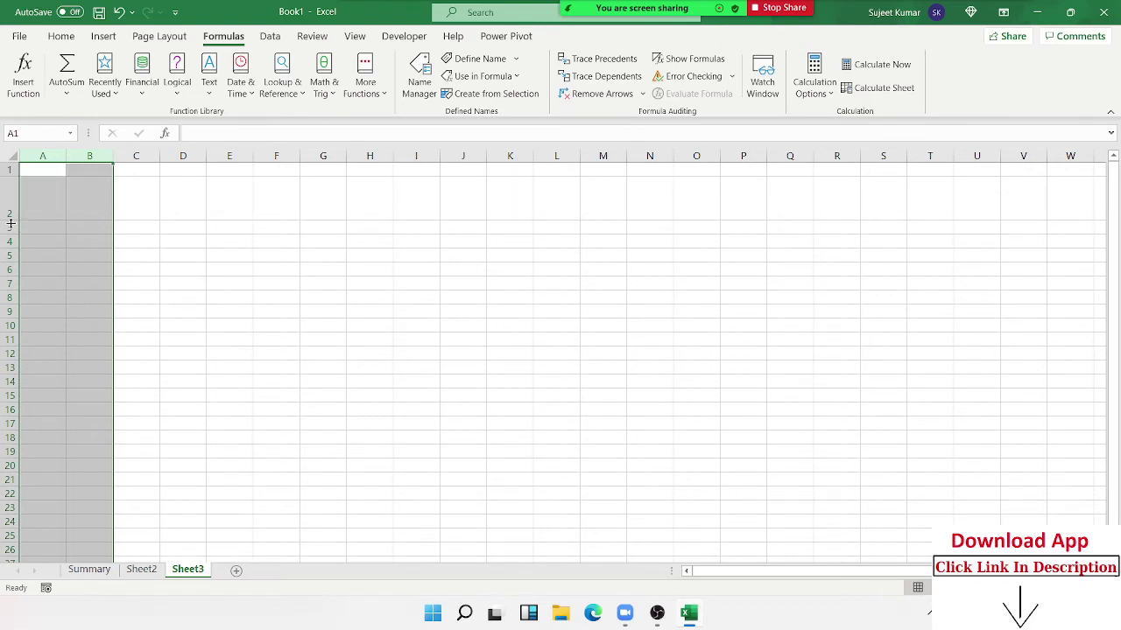
click(31, 182)
click(12, 155)
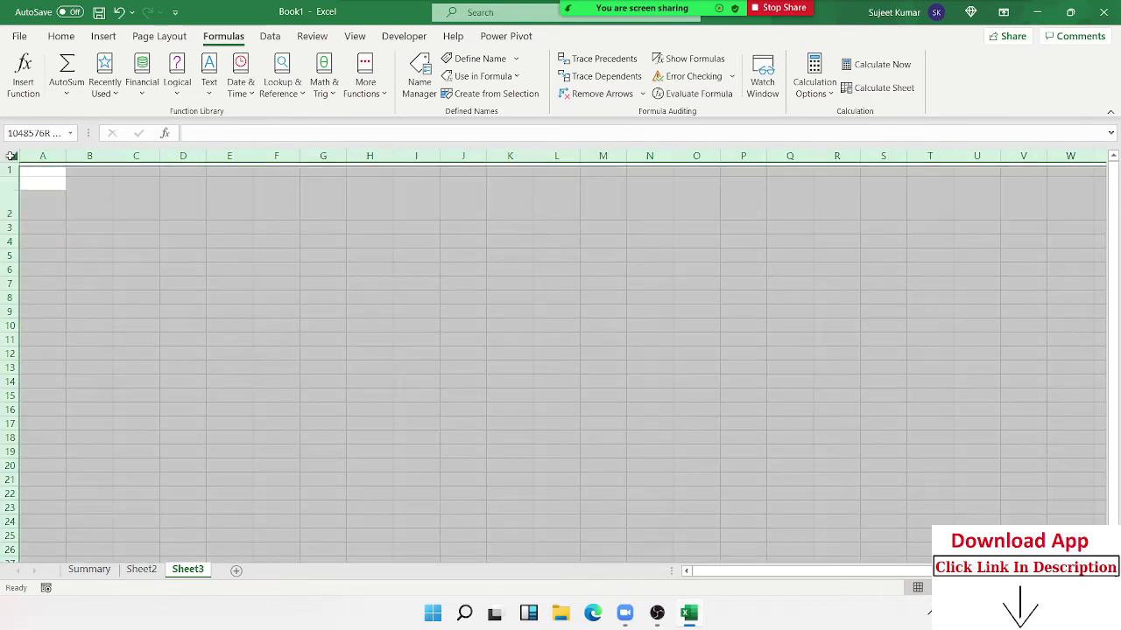
drag(11, 236, 7, 265)
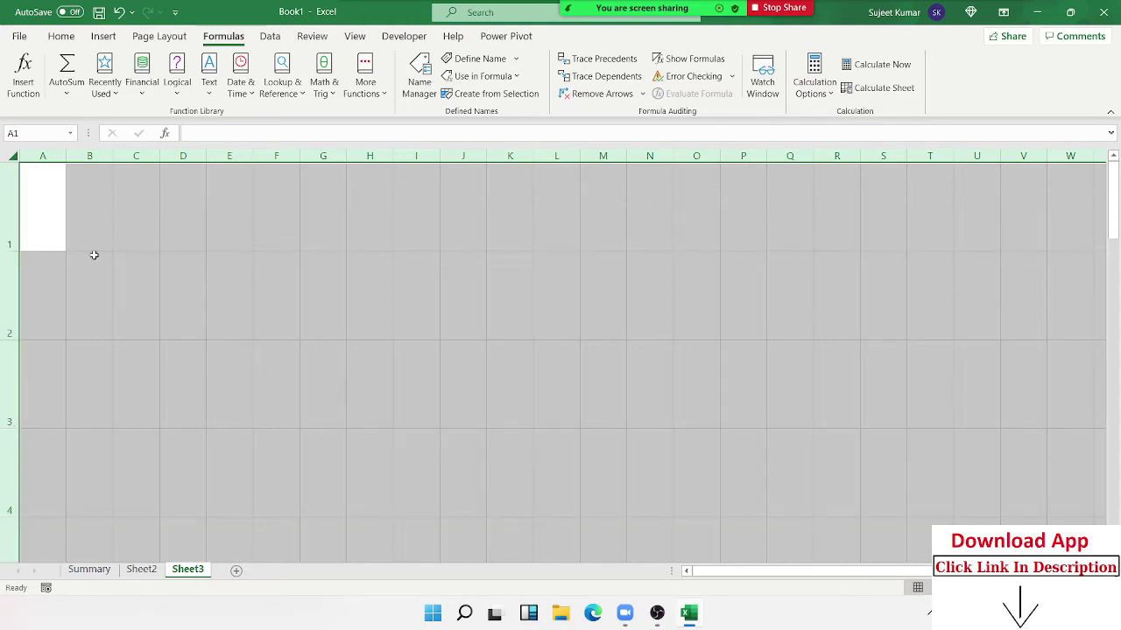
drag(112, 157, 173, 158)
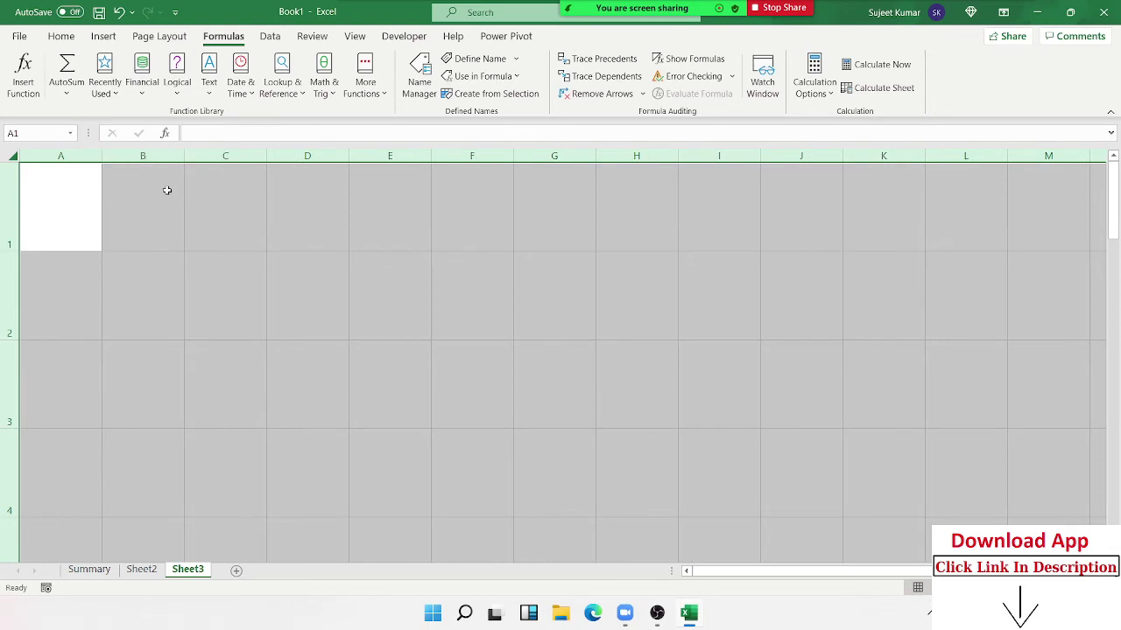
click(167, 190)
click(131, 415)
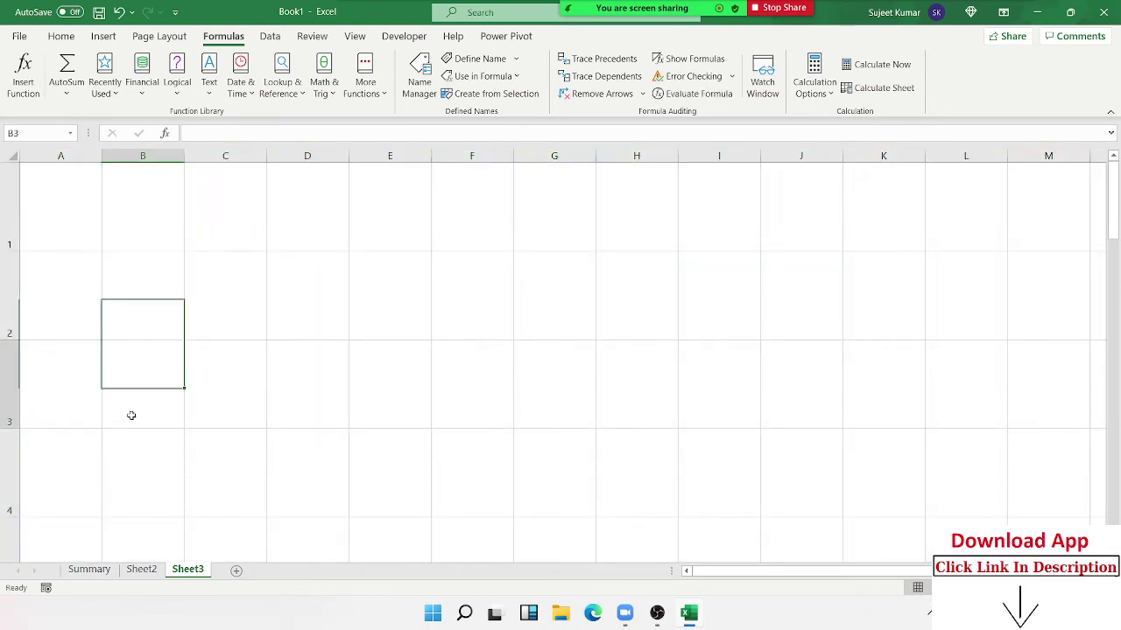
- Rename the Sheet3 tab to Photo
double_click(199, 571)
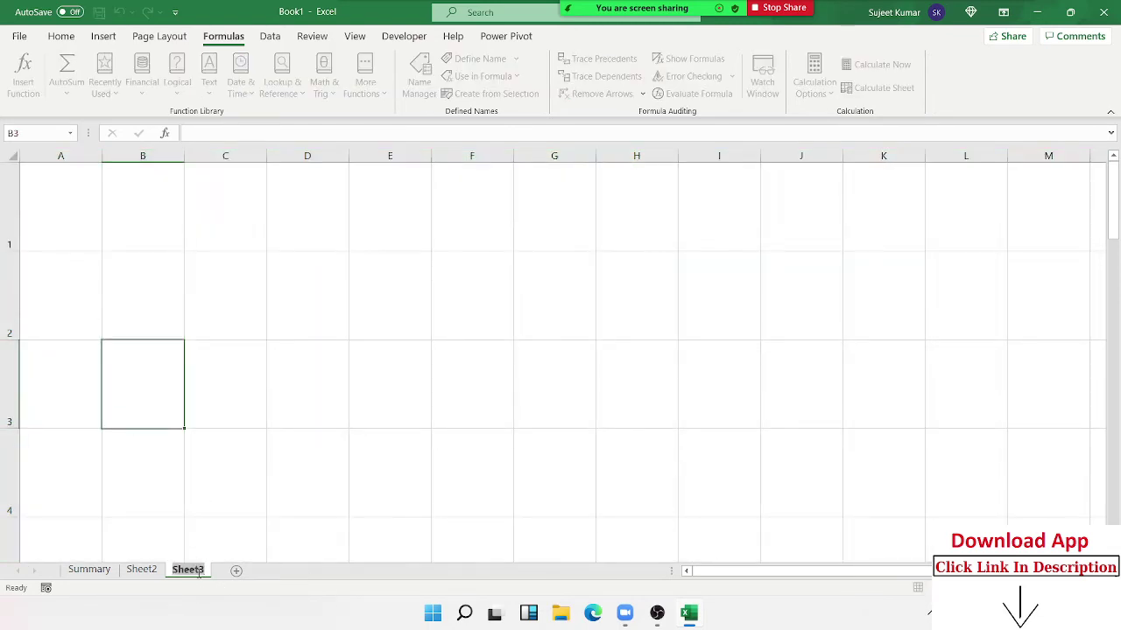
text(Pot)
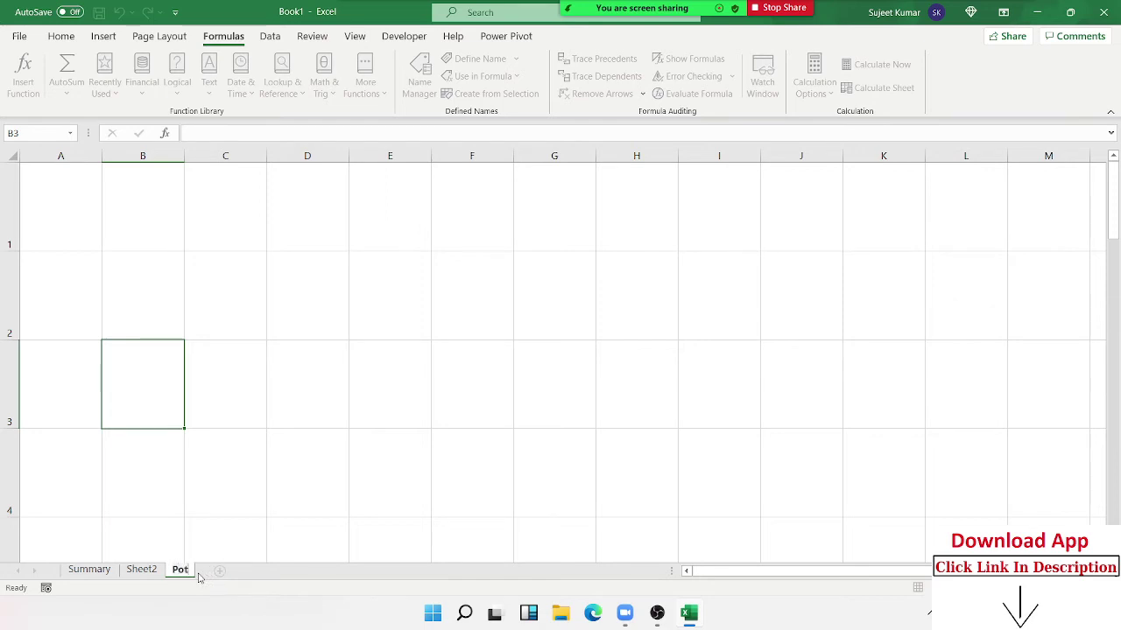
text(o)
key(BackSpace)
key(BackSpace)
key(BackSpace)
text(hoto)
key(Return)
- Enter the headers Roll in A1 and Photo in B1
click(193, 476)
click(50, 197)
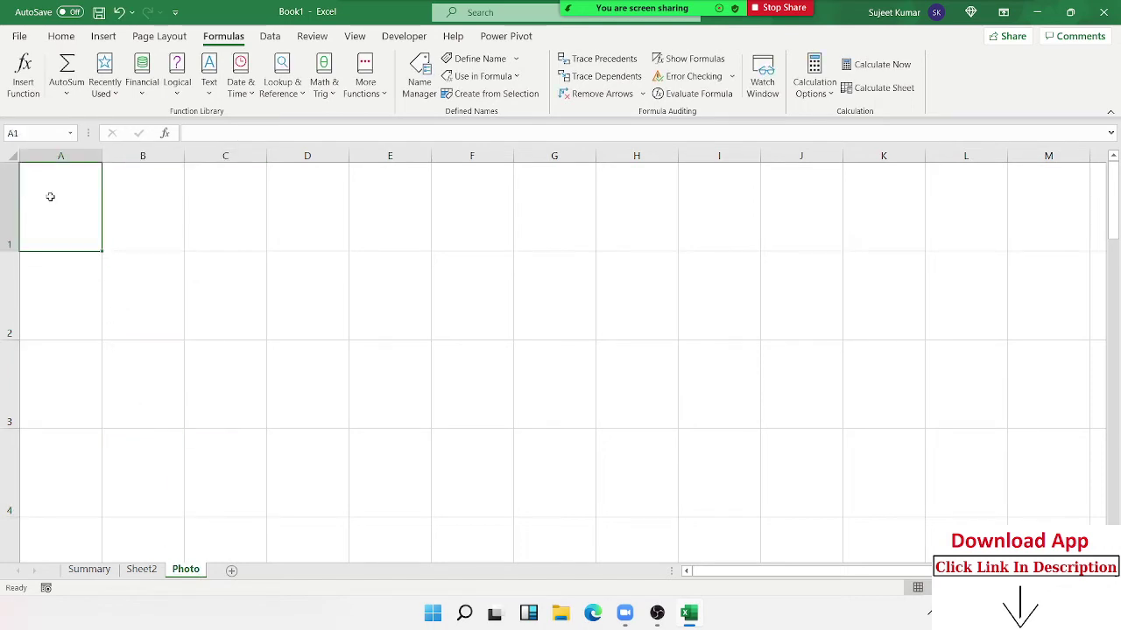
text(Roll)
key(Tab)
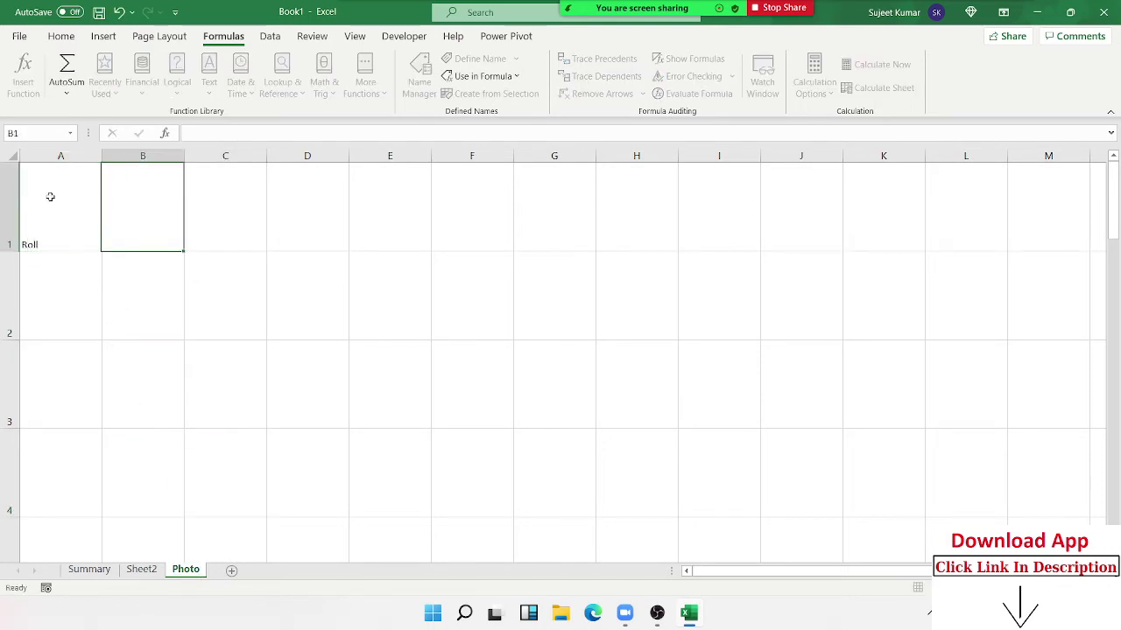
text(Phot)
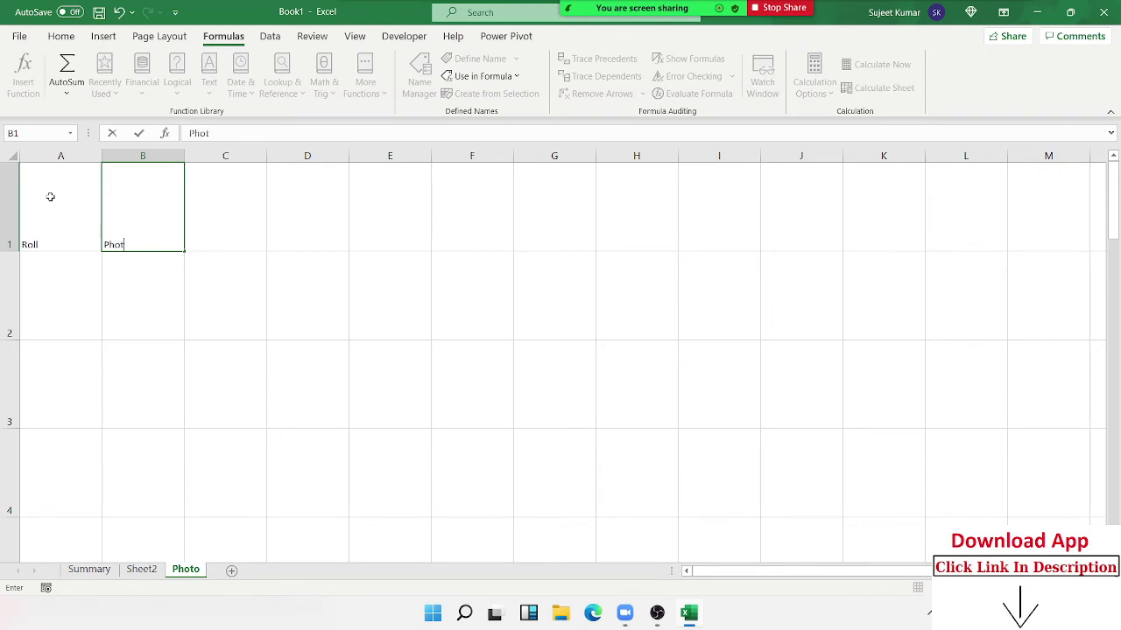
text(o)
key(Return)
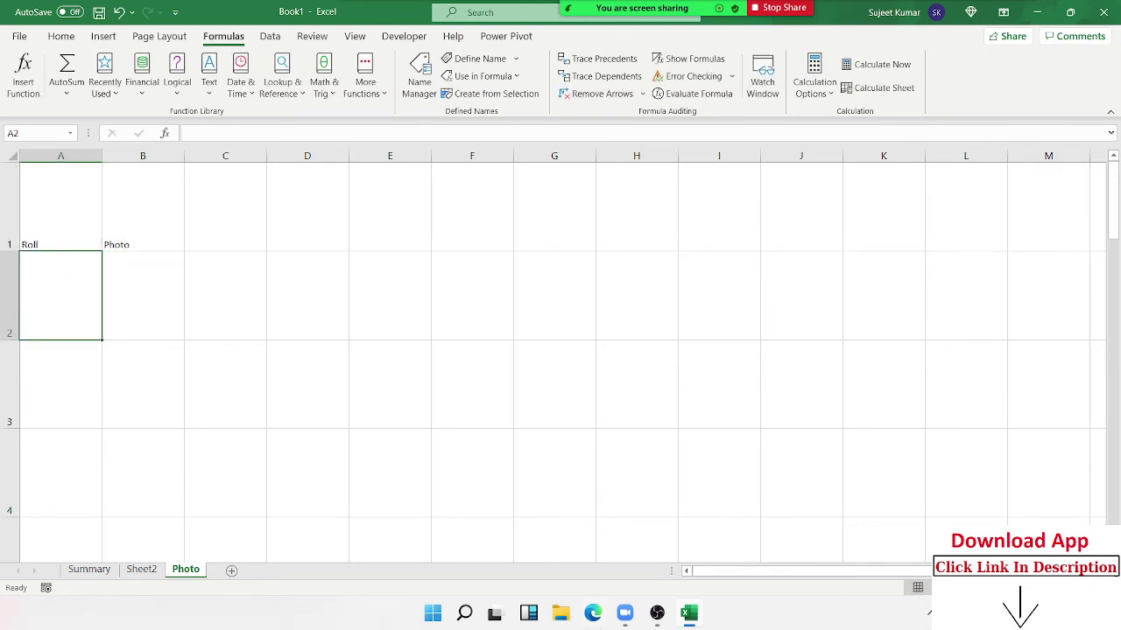
- Fill roll numbers 1 to 5 down A2:A6, then bring up Windows search
text(1)
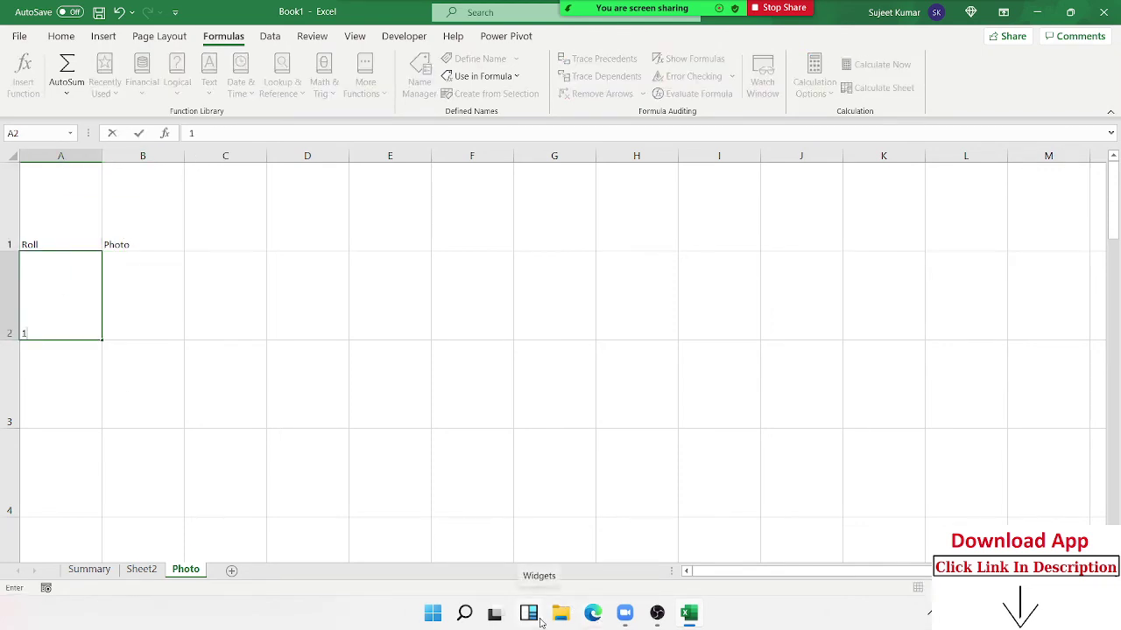
text( 2 3 4)
key(Return)
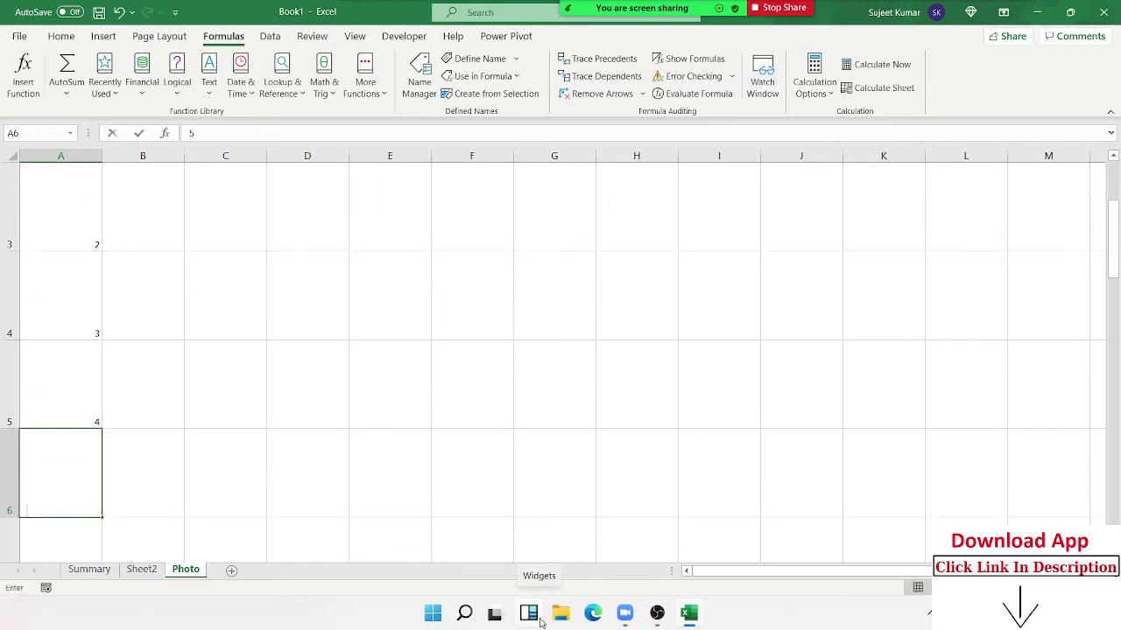
text(5)
key(Return)
key(ctrl+Home)
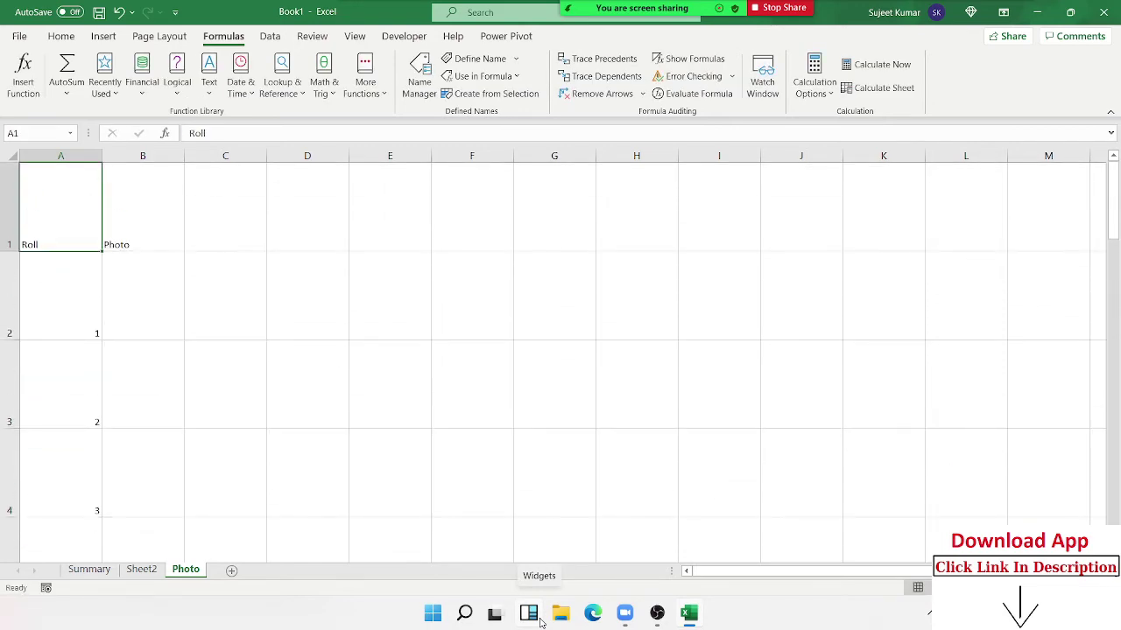
key(super)
- Launch Chrome and run a Google image search for 'Rakesh'
text(ch)
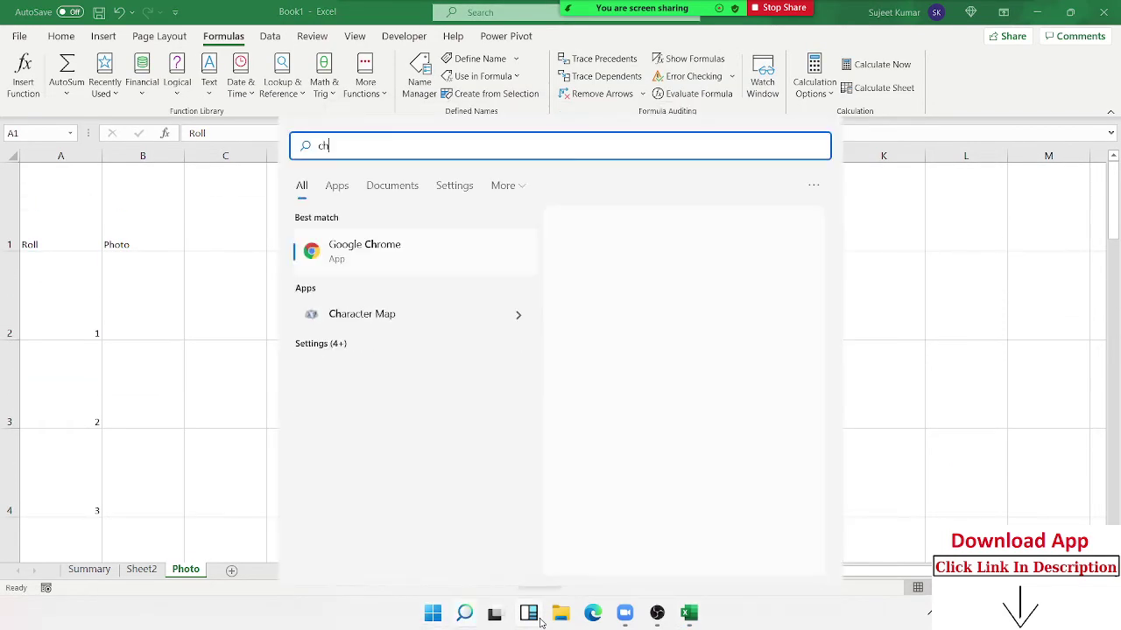
click(723, 299)
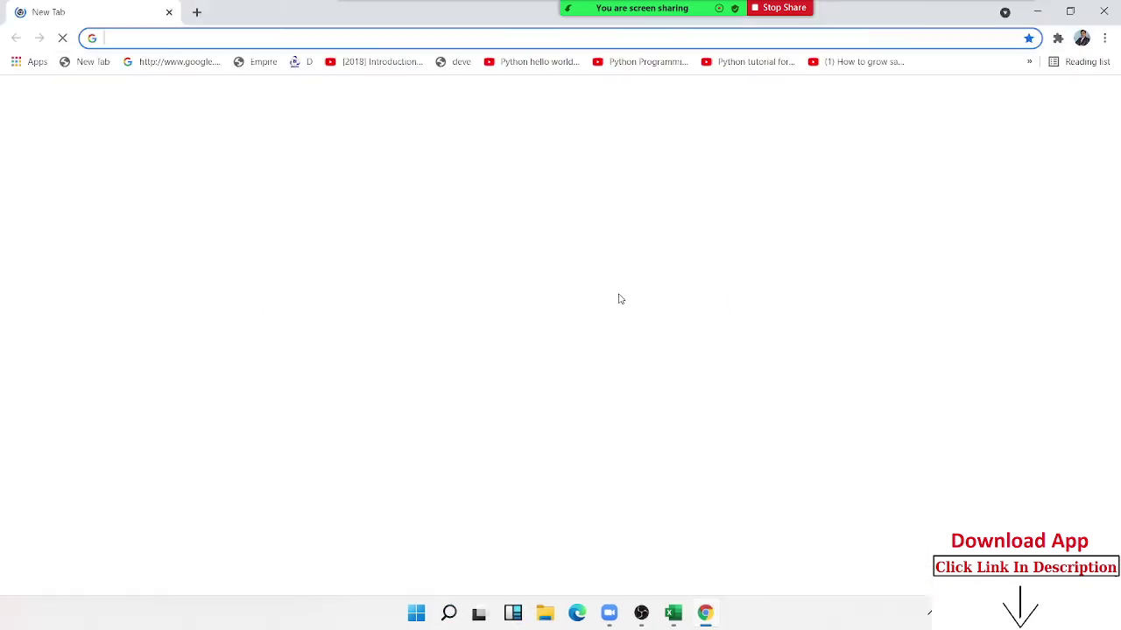
text(google.com)
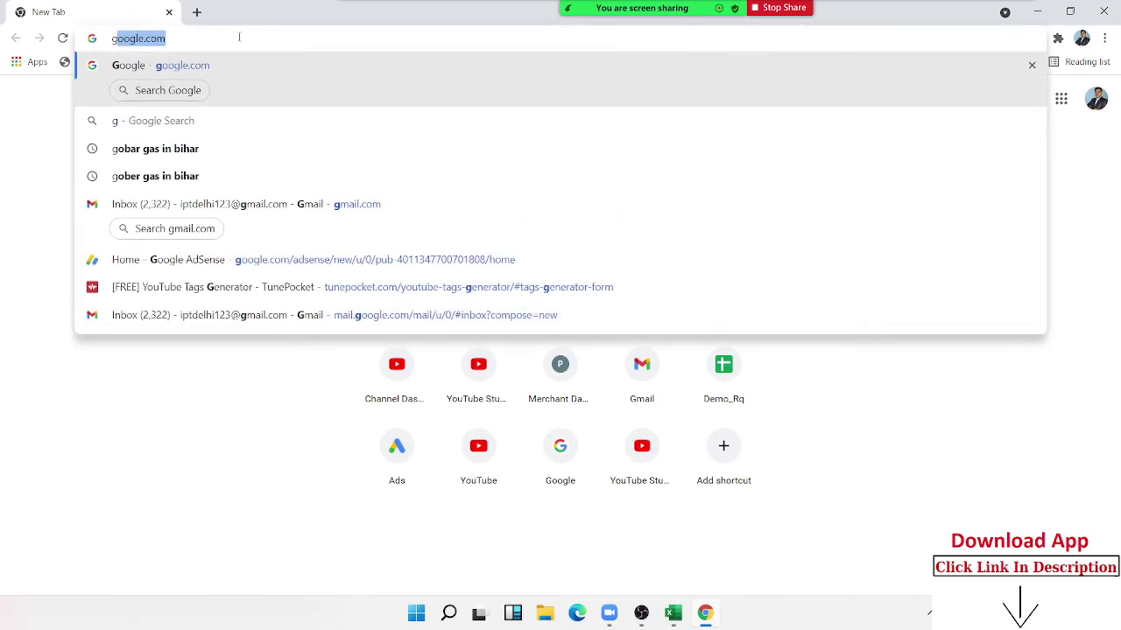
key(Return)
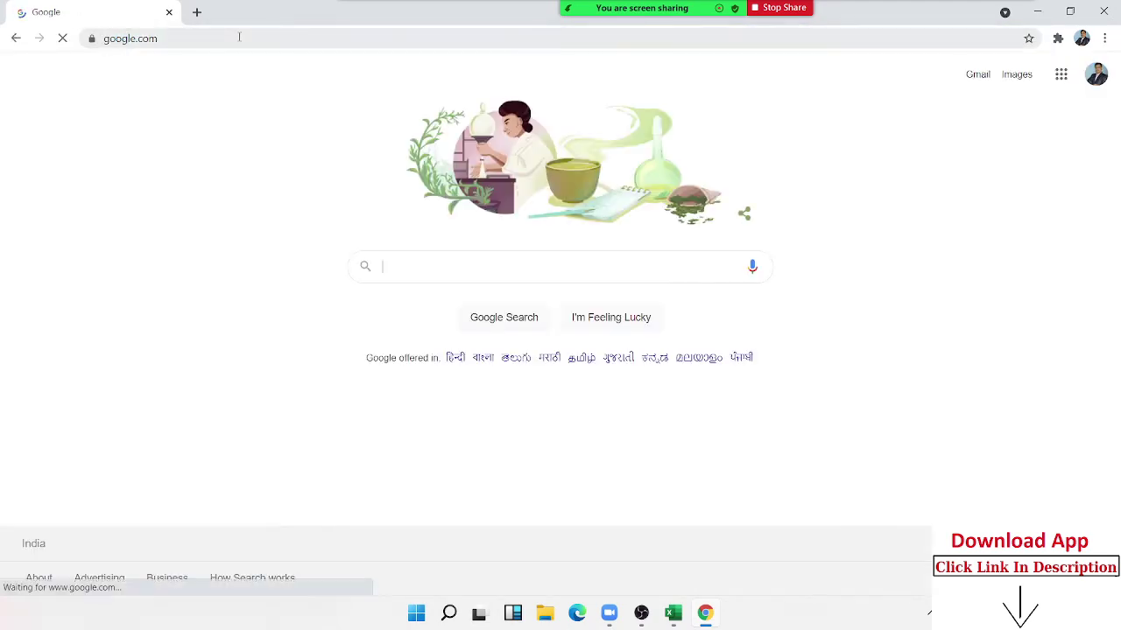
text(Pho)
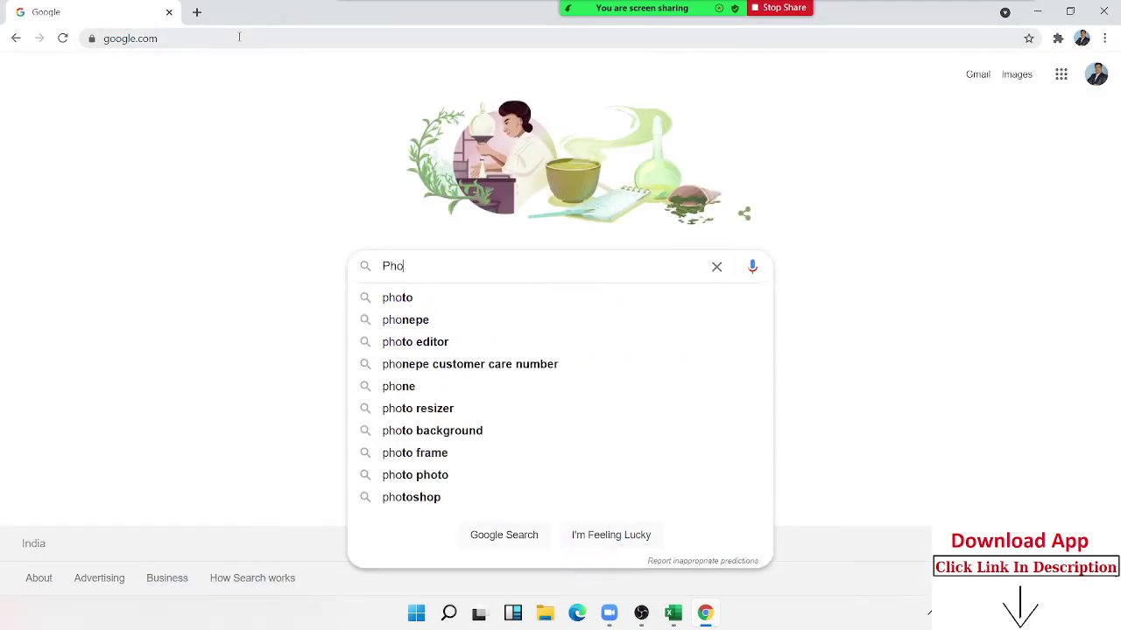
key(BackSpace)
key(BackSpace)
key(BackSpace)
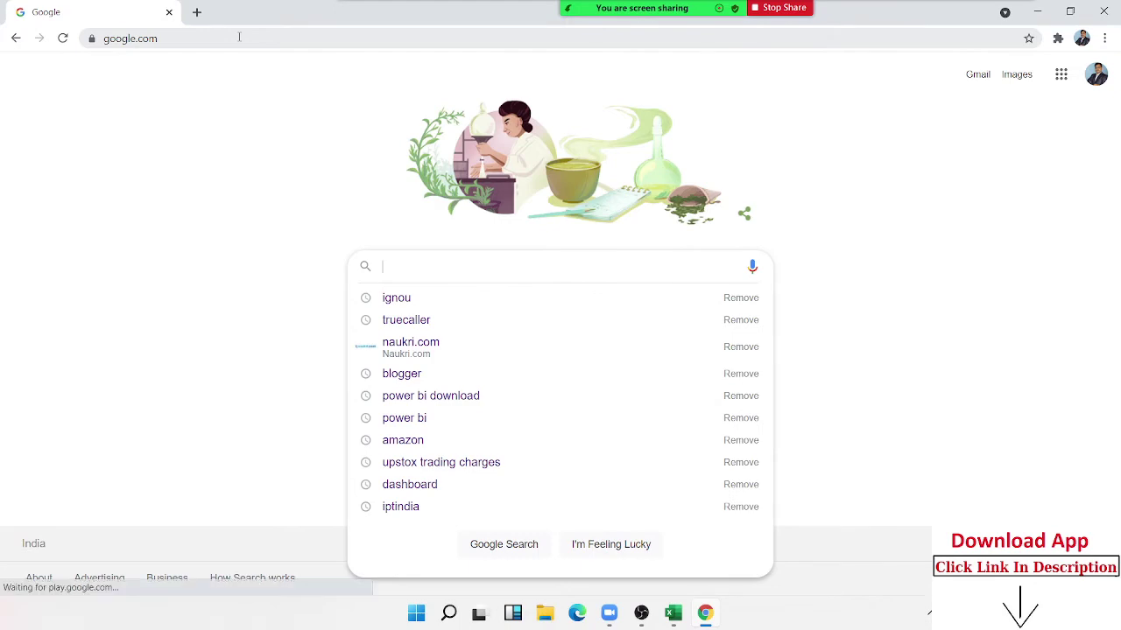
text(Rakesh)
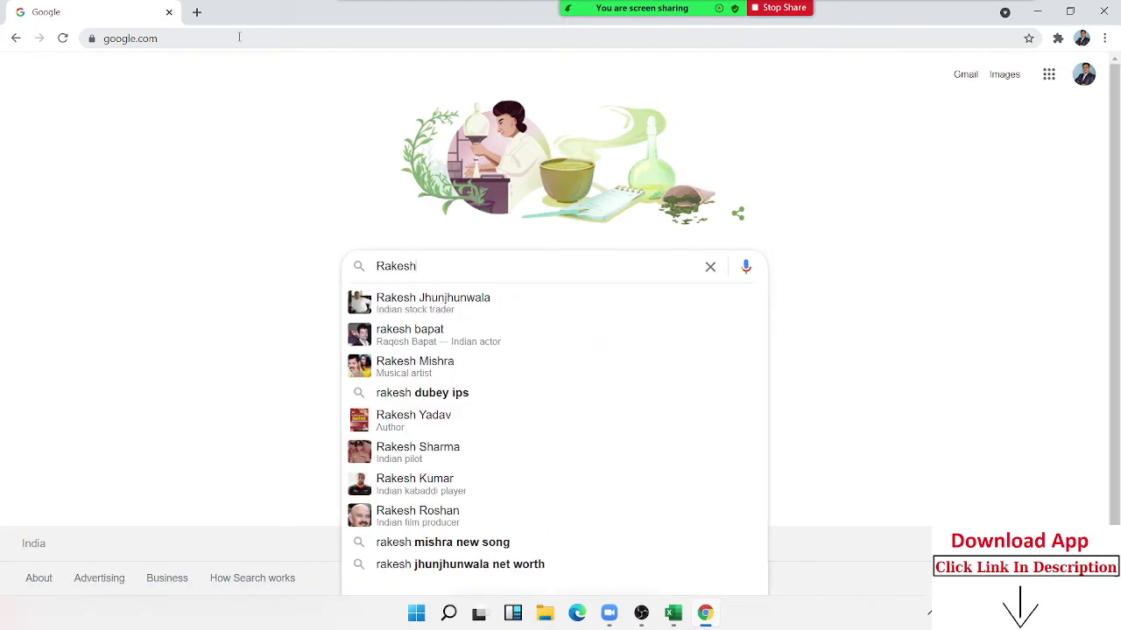
key(Return)
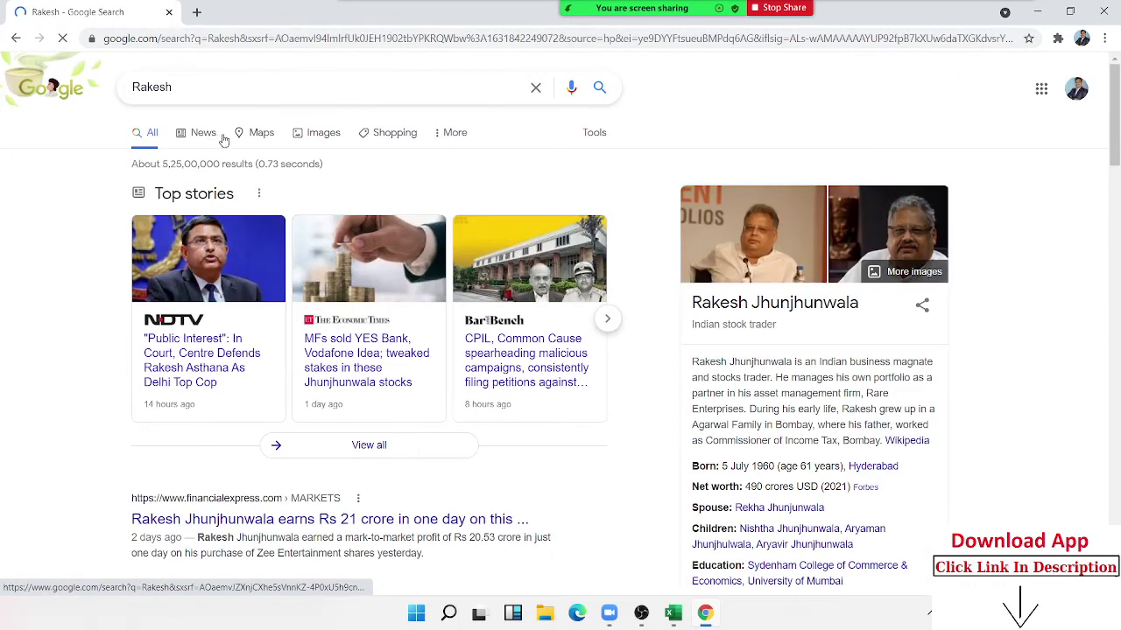
click(312, 135)
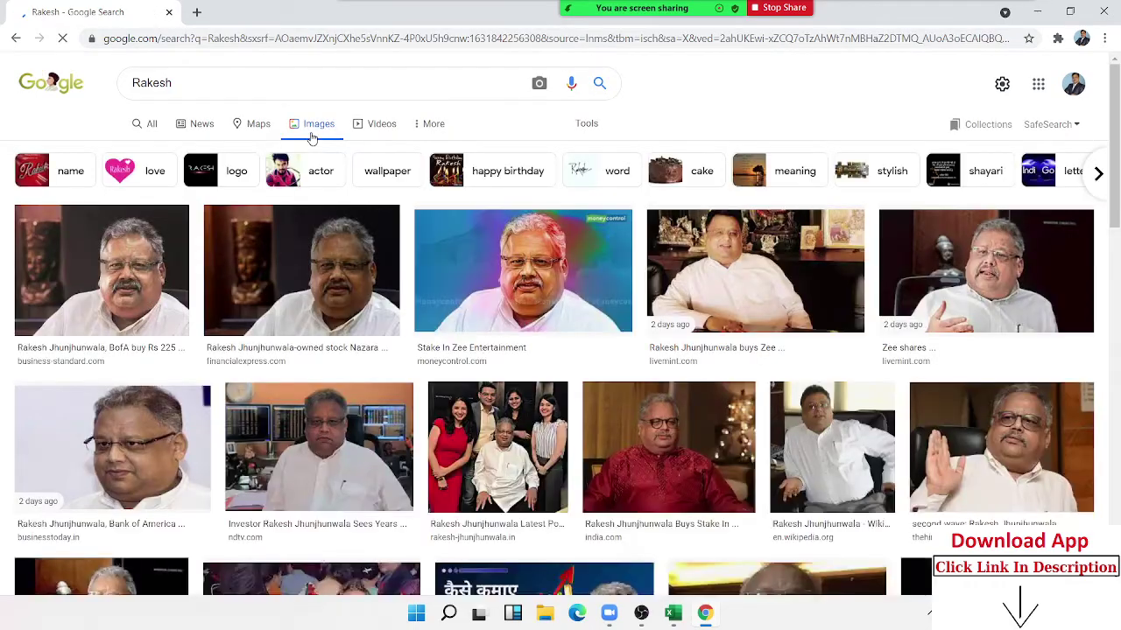
- Copy the photo of the smiling man with glasses and a brown jacket
scroll(437, 350, down, 5)
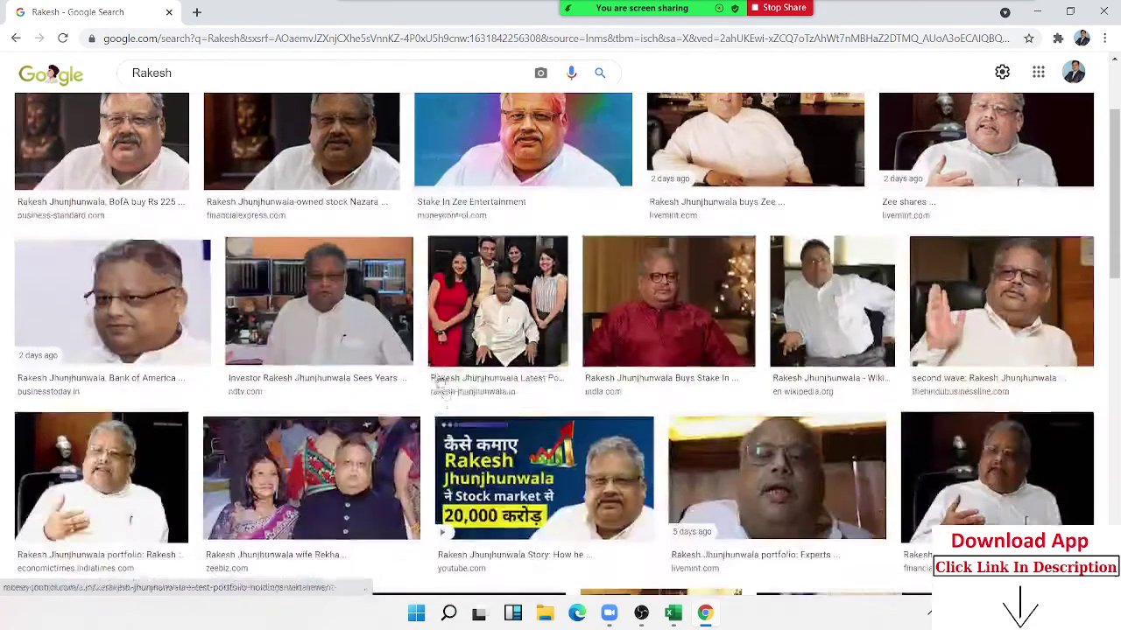
scroll(453, 390, down, 3)
scroll(454, 389, down, 1)
scroll(453, 390, down, 5)
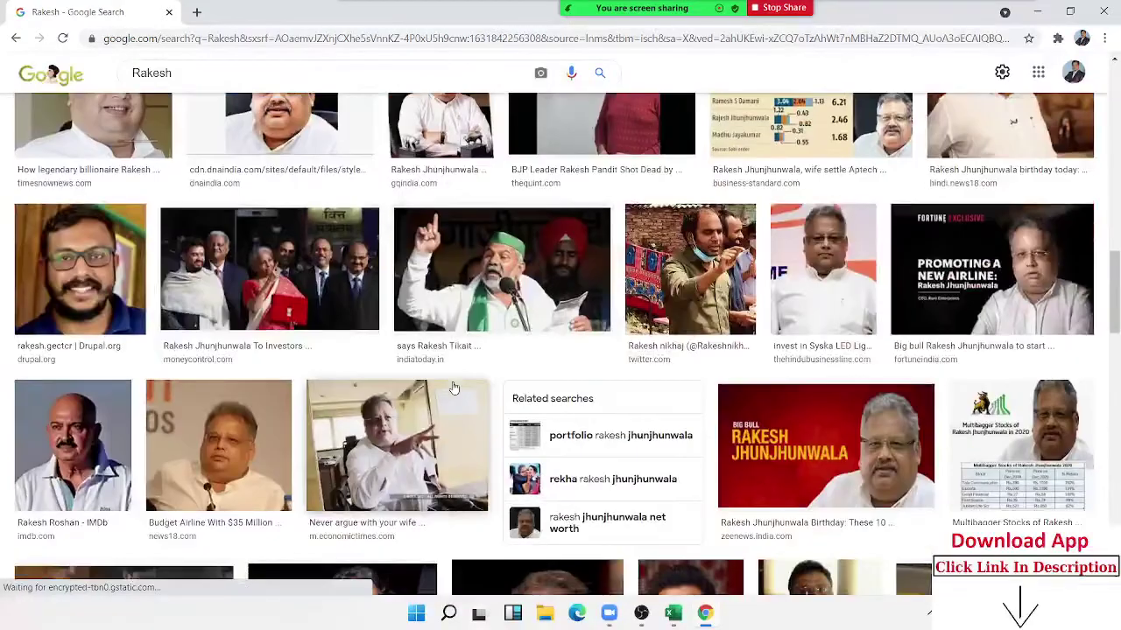
scroll(454, 389, down, 5)
scroll(454, 390, down, 5)
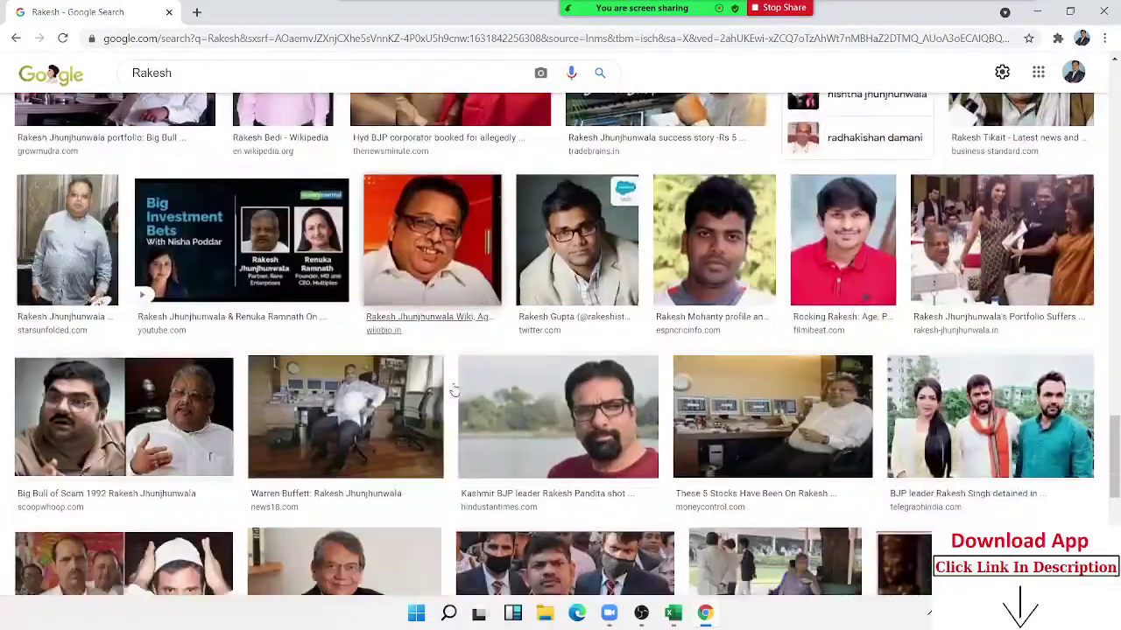
scroll(457, 464, up, 3)
right_click(902, 254)
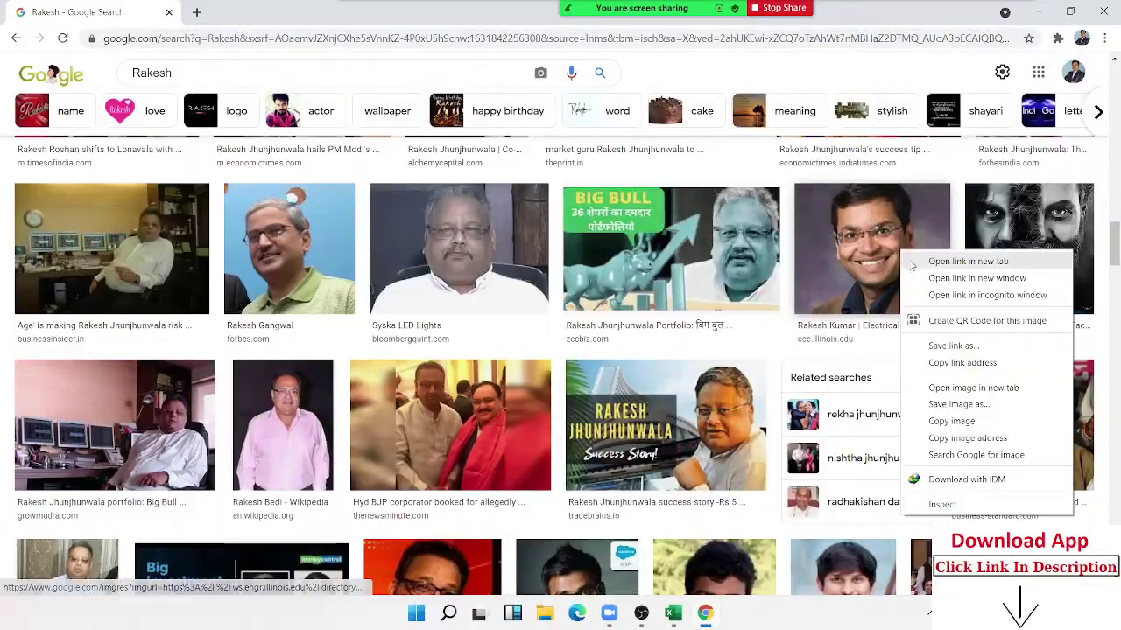
click(945, 437)
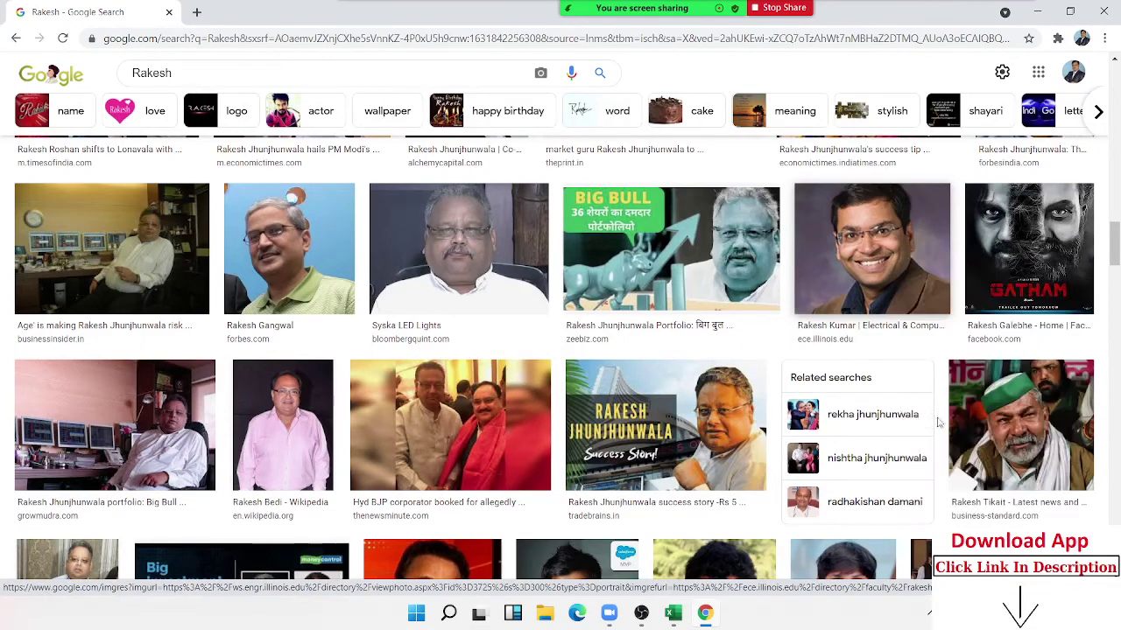
- Place the copied photo in cell B2, resized to fit beside roll 1
key(alt+Tab)
click(367, 246)
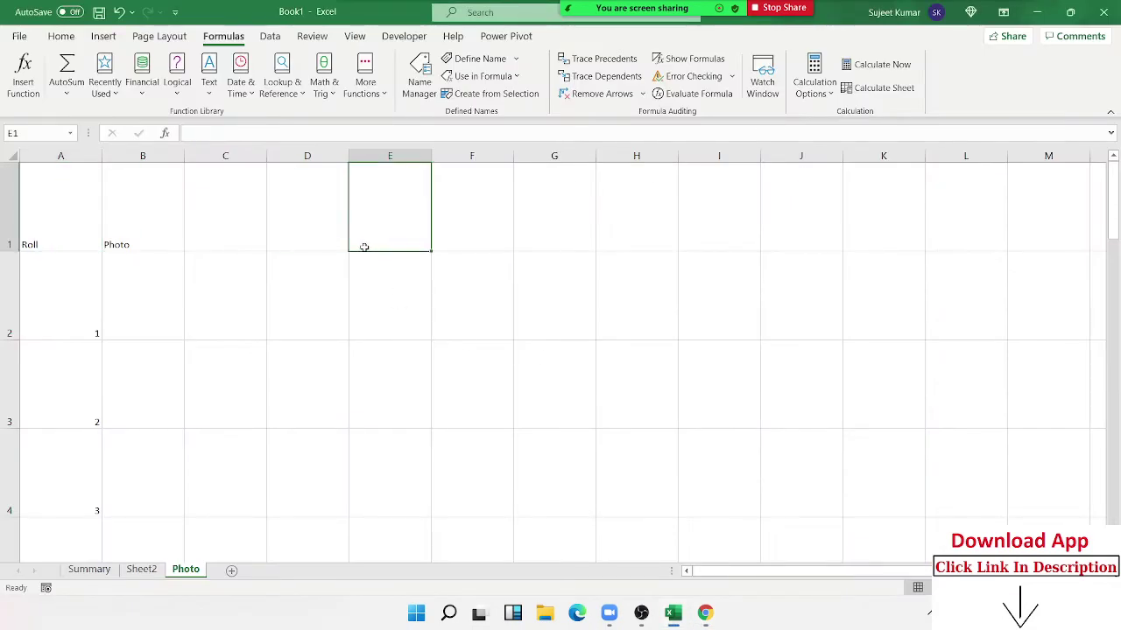
drag(407, 275, 405, 439)
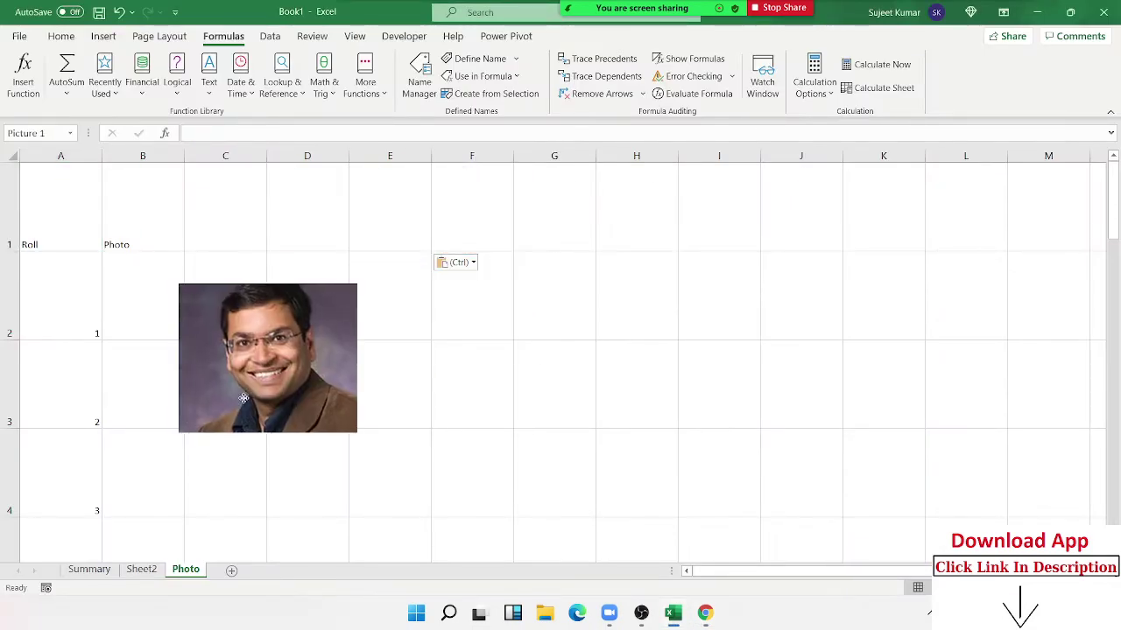
mouse_move(504, 476)
mouse_down()
mouse_move(393, 399)
mouse_move(156, 318)
mouse_up()
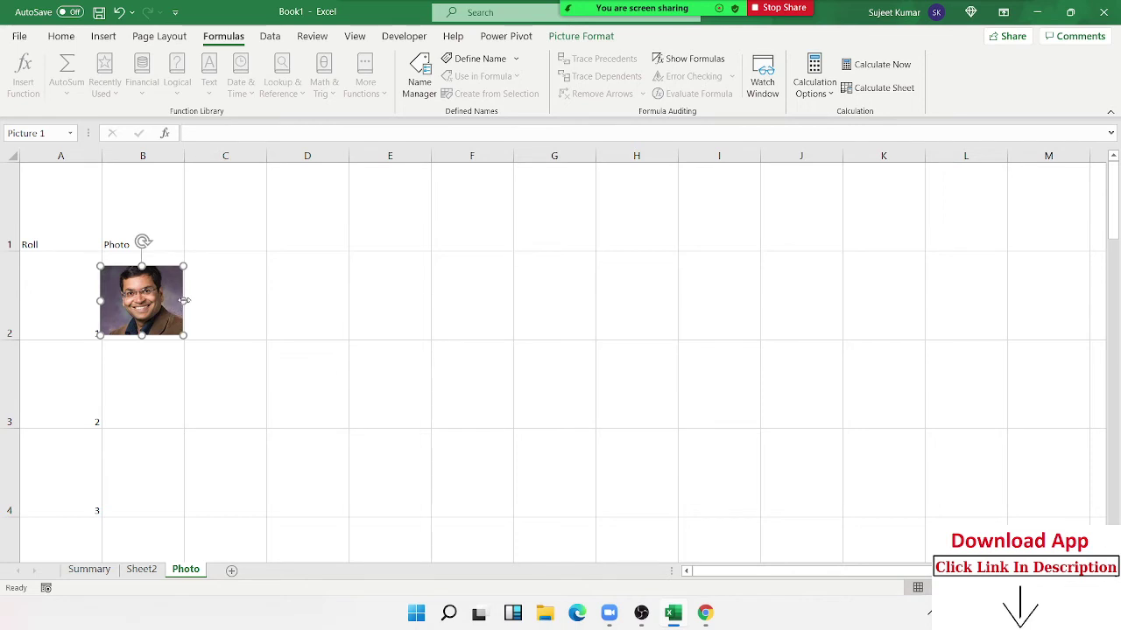
drag(183, 300, 163, 302)
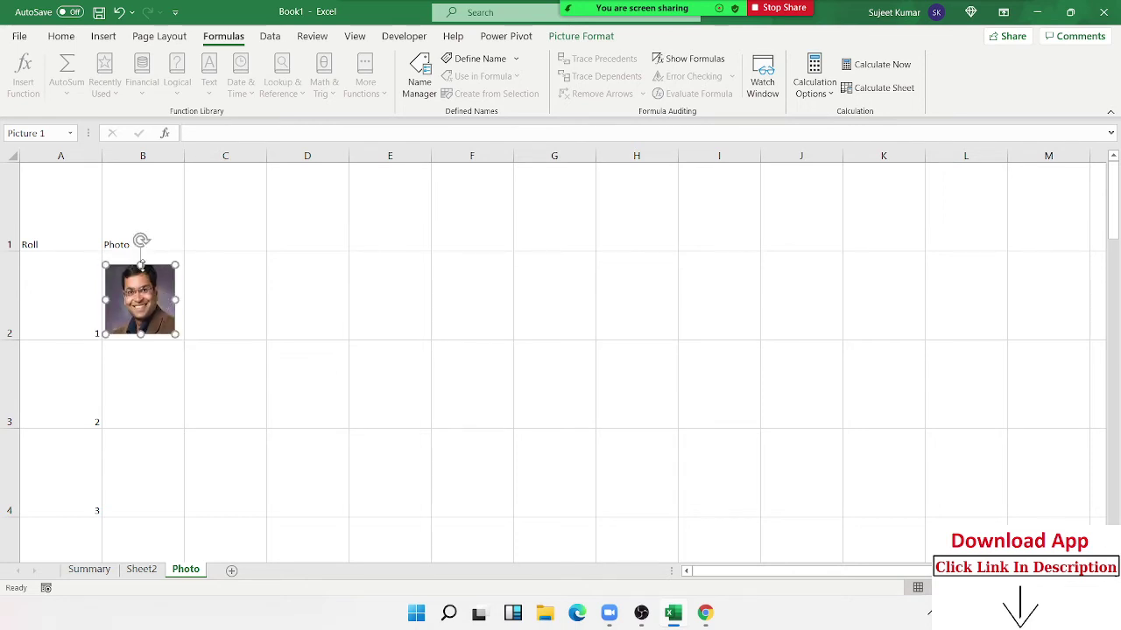
drag(140, 264, 140, 252)
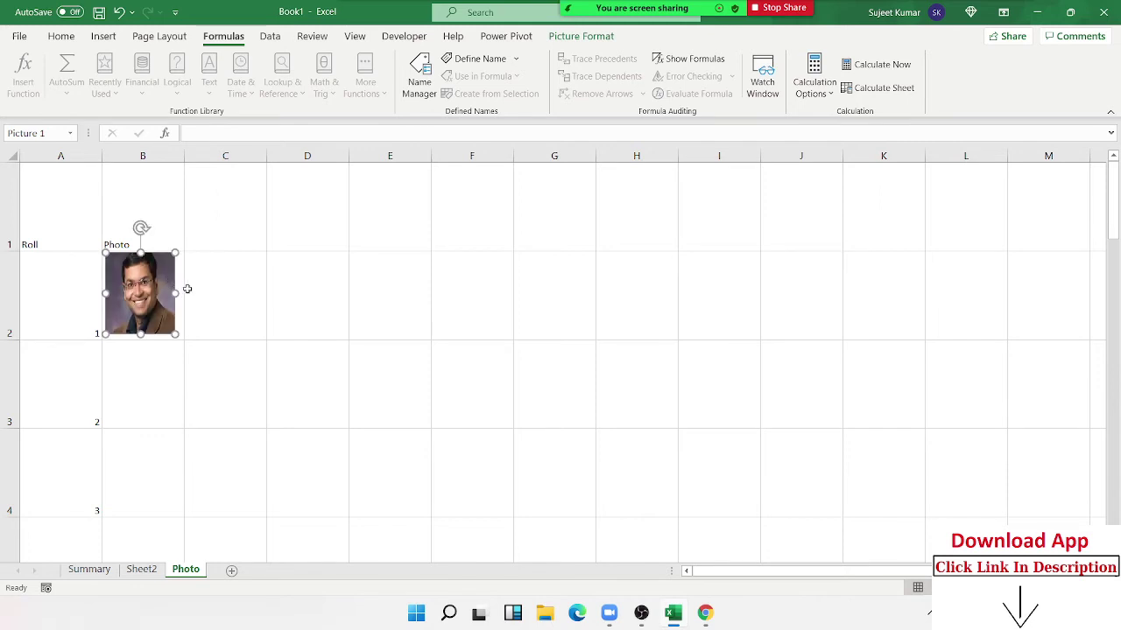
click(232, 296)
key(Left)
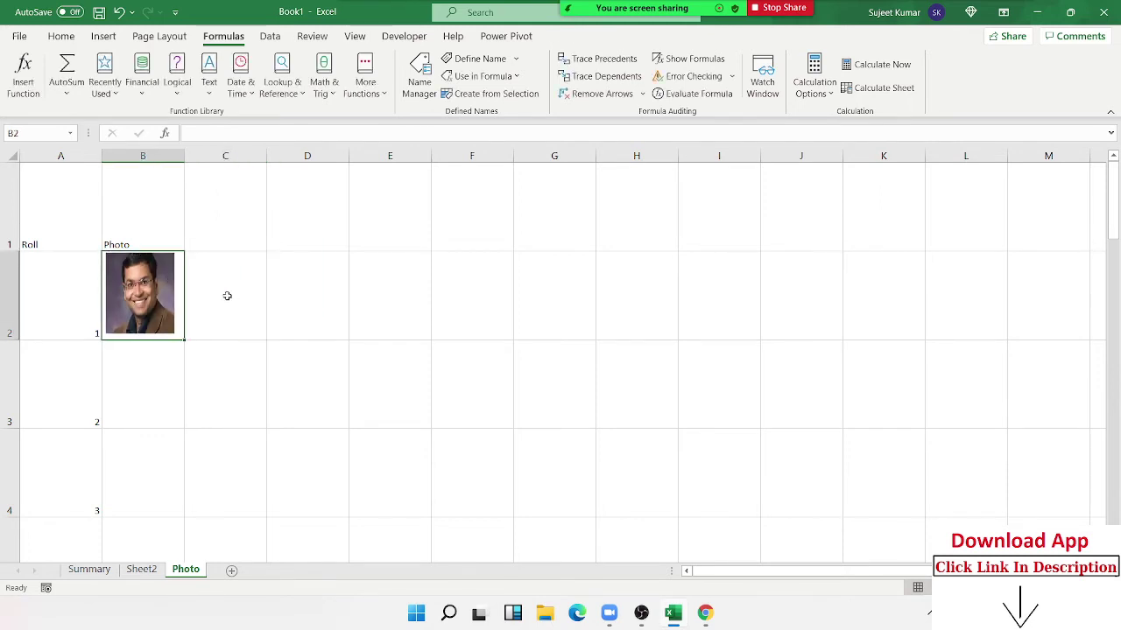
click(143, 322)
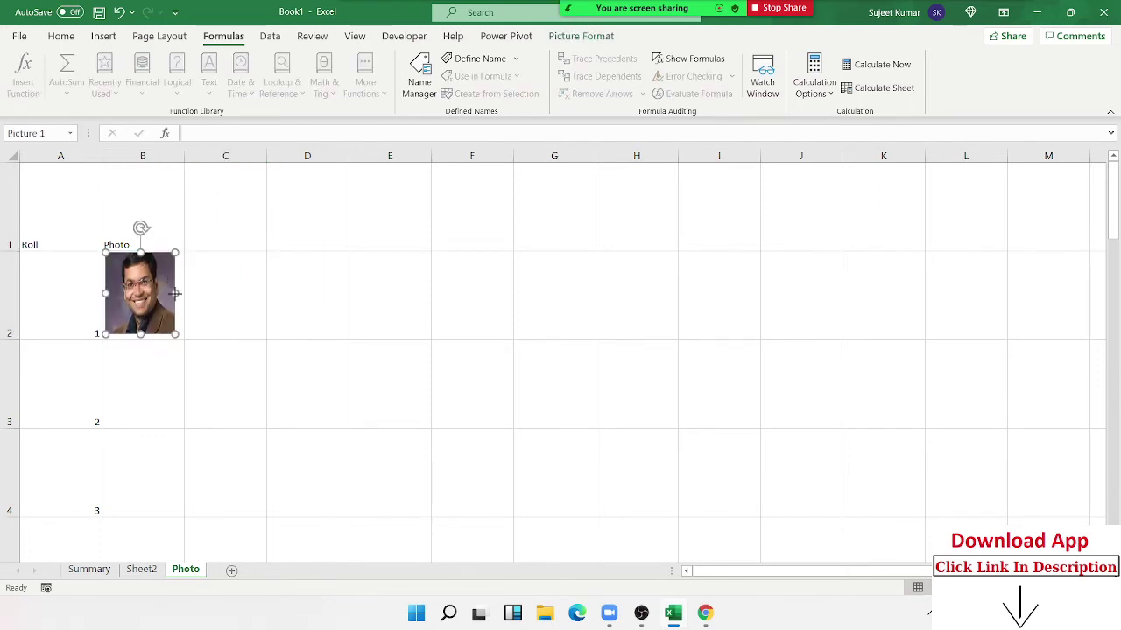
drag(175, 293, 171, 301)
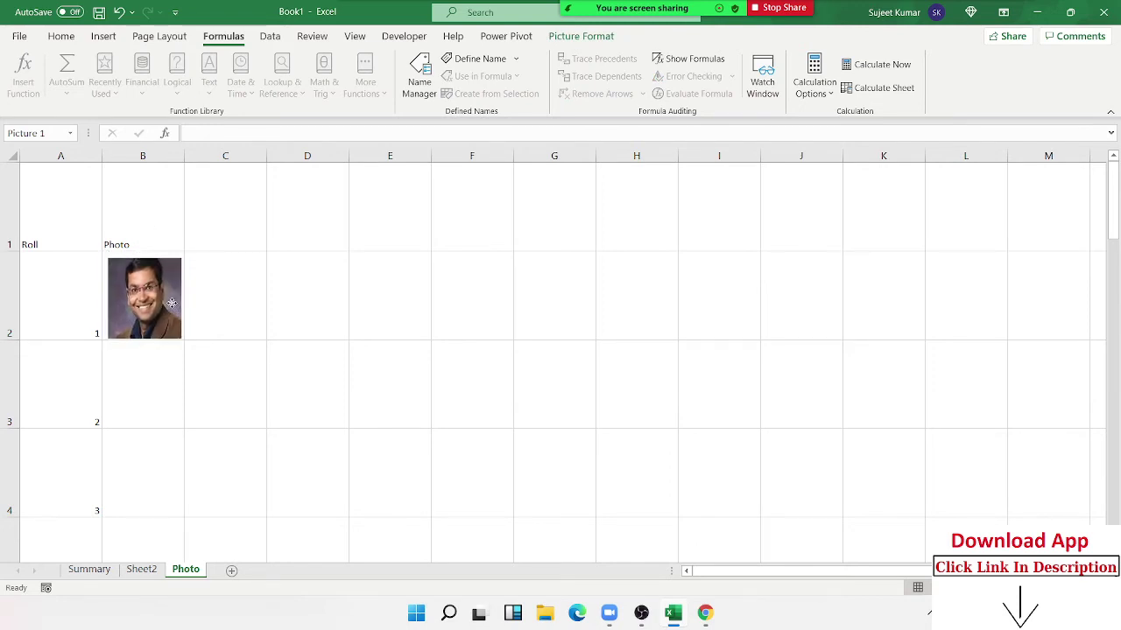
- Glance at the Summary sheet, then return to Photo and select B3
click(90, 570)
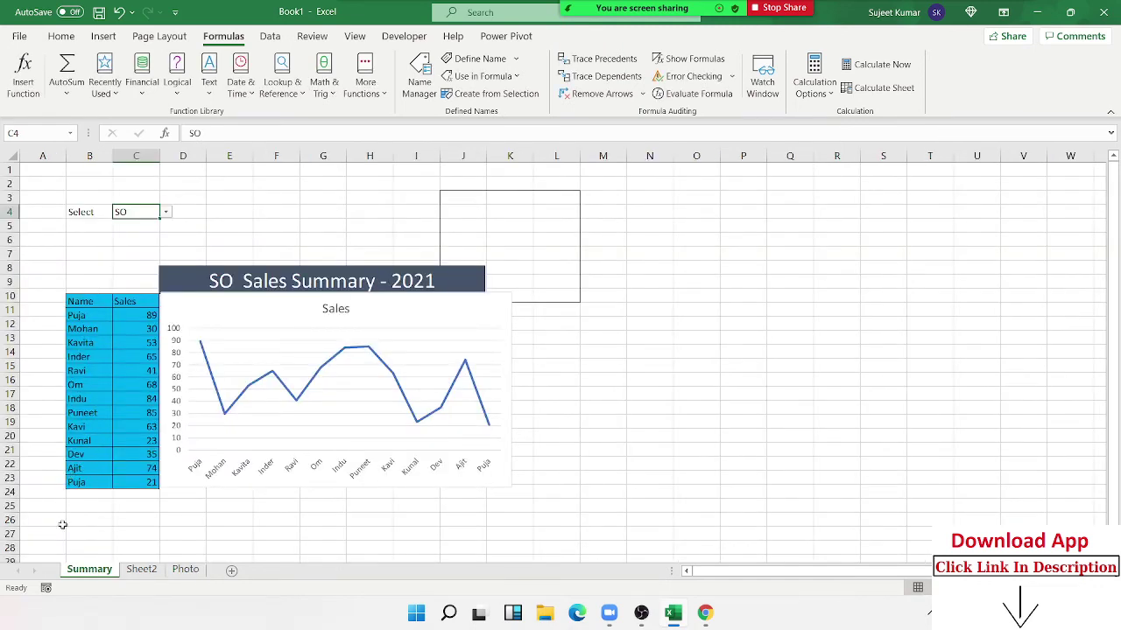
click(186, 569)
click(188, 346)
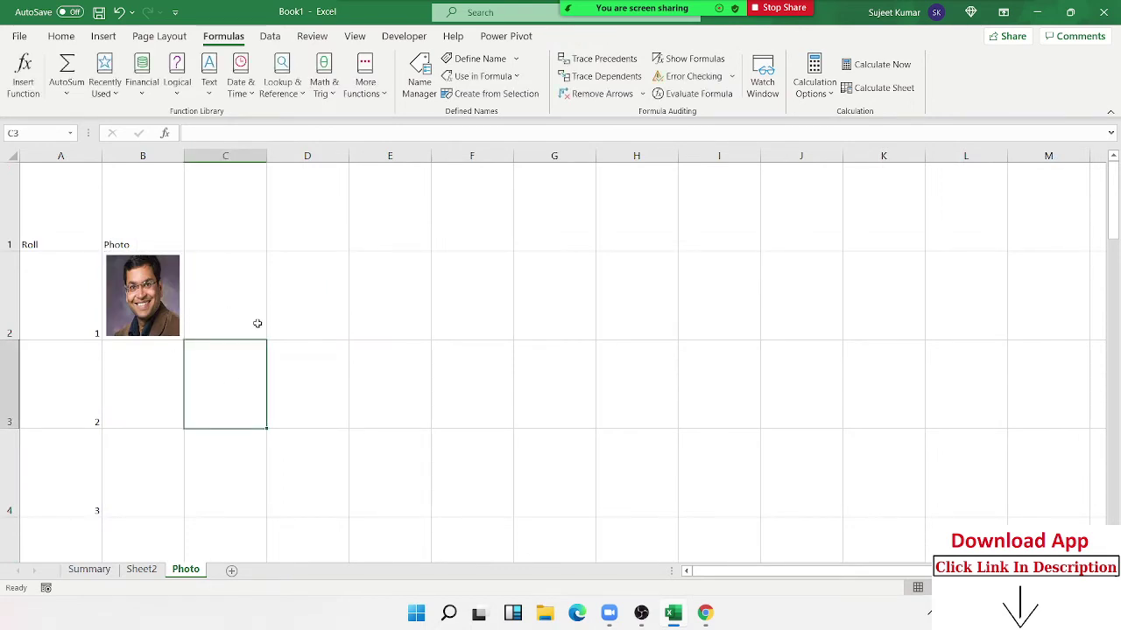
click(111, 391)
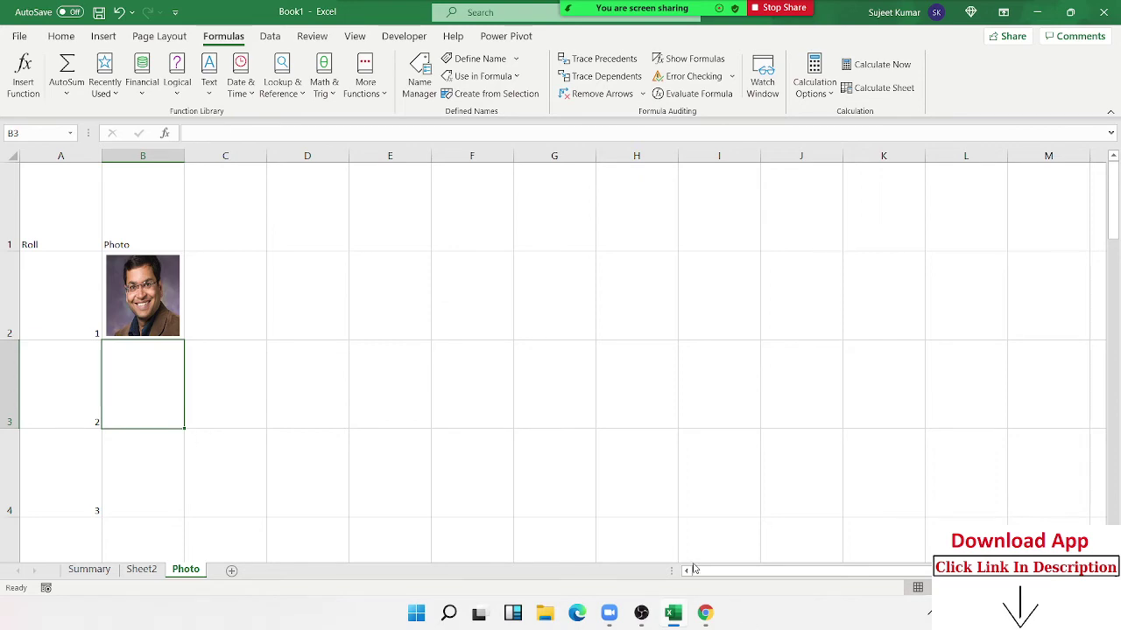
- Copy the next photo from the image results and shrink it into cell B3 beside roll 2
click(704, 613)
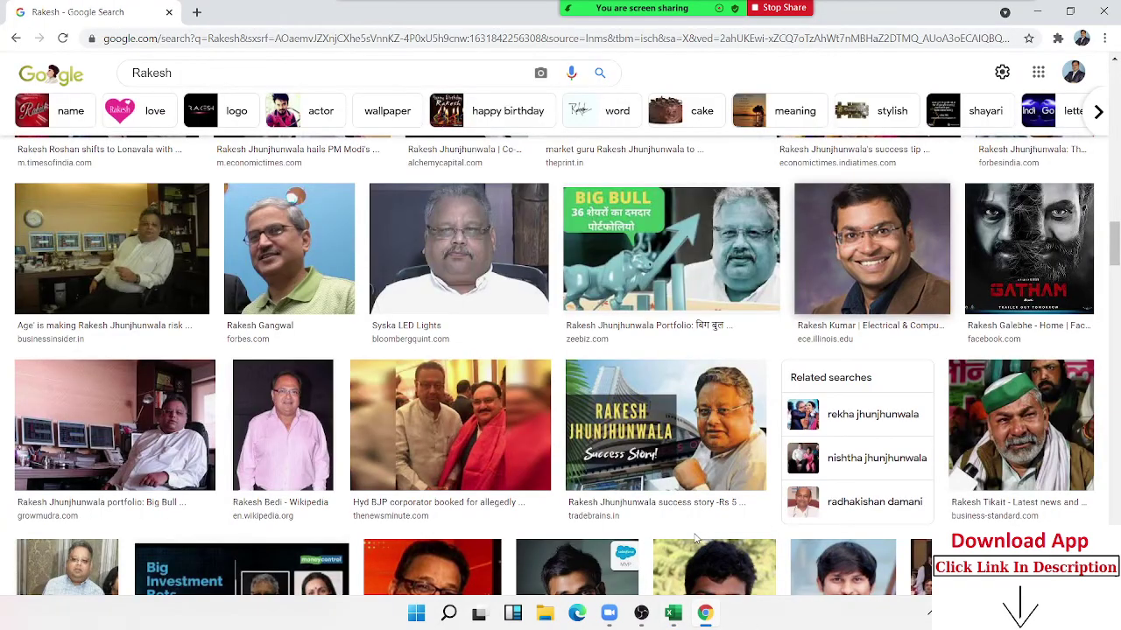
scroll(391, 502, down, 2)
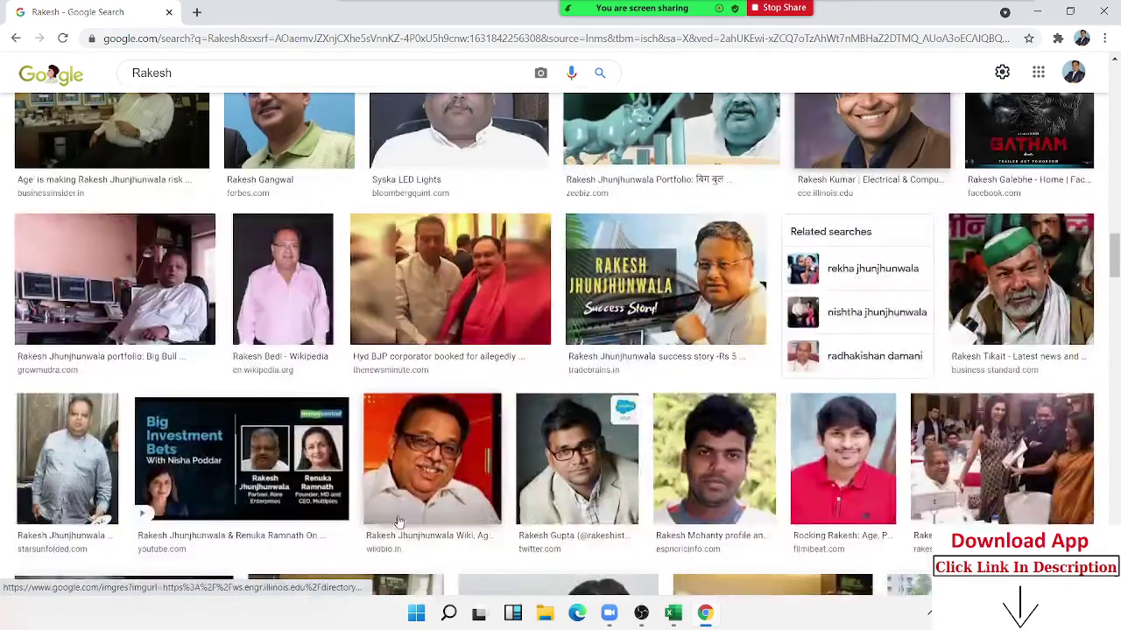
scroll(723, 396, down, 2)
right_click(724, 396)
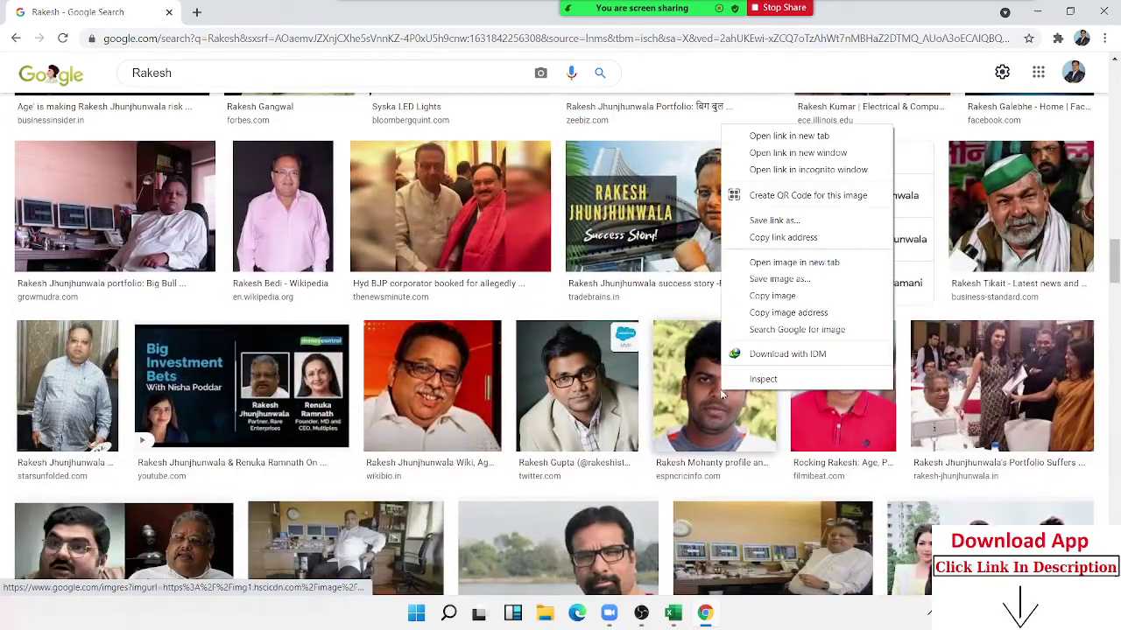
click(758, 298)
key(alt+Tab)
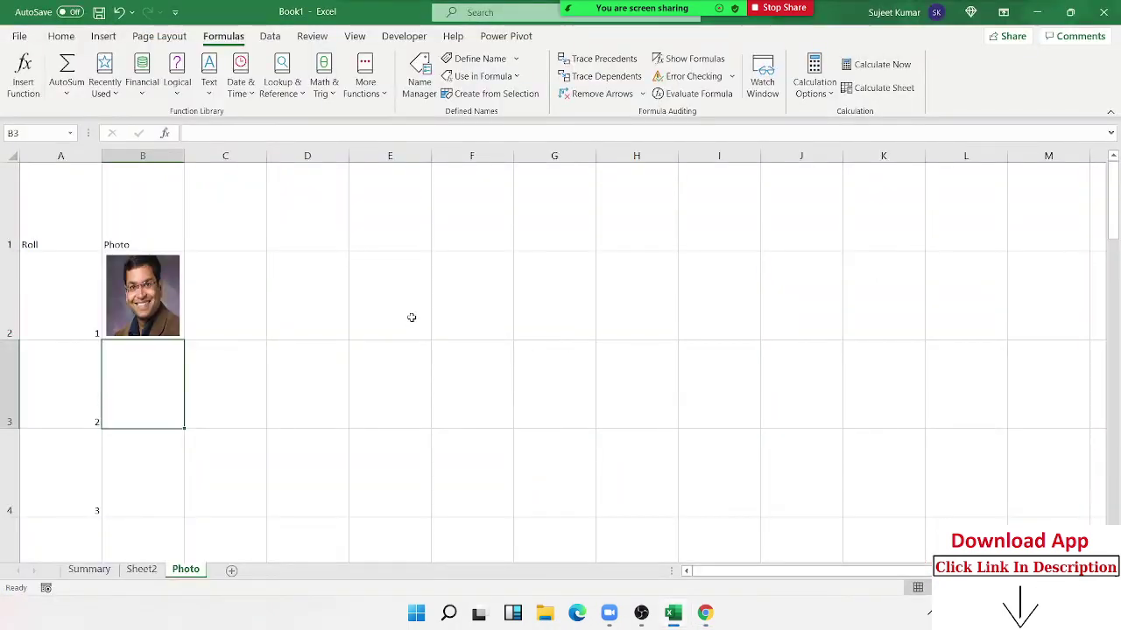
click(411, 317)
key(ctrl+v)
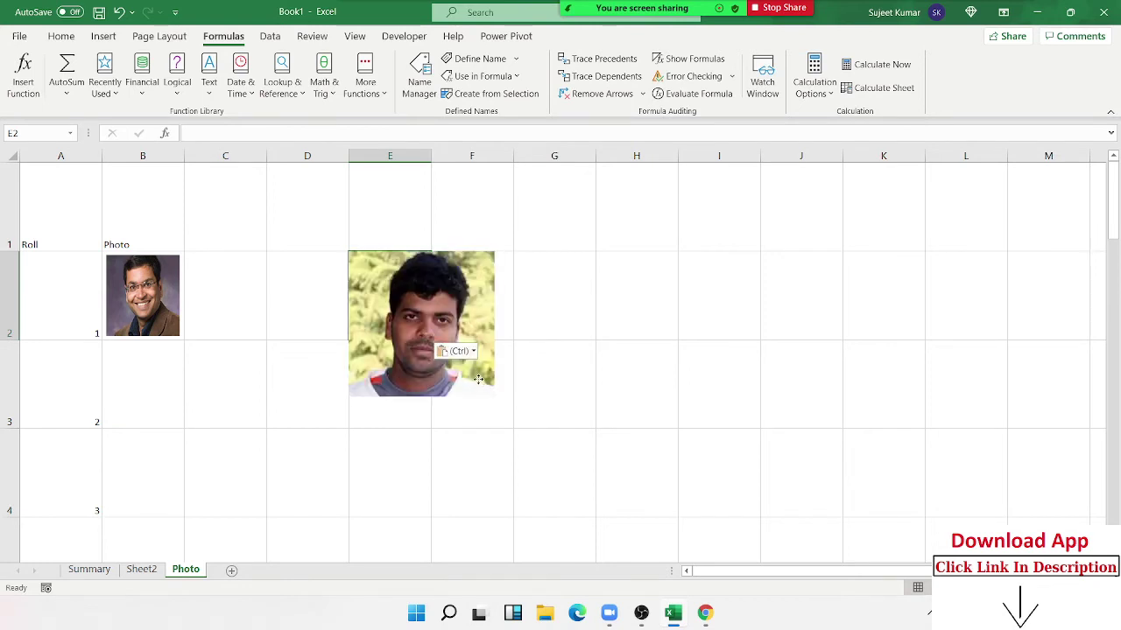
click(479, 379)
mouse_move(493, 395)
mouse_down()
mouse_move(430, 330)
mouse_move(166, 392)
mouse_move(180, 382)
mouse_up()
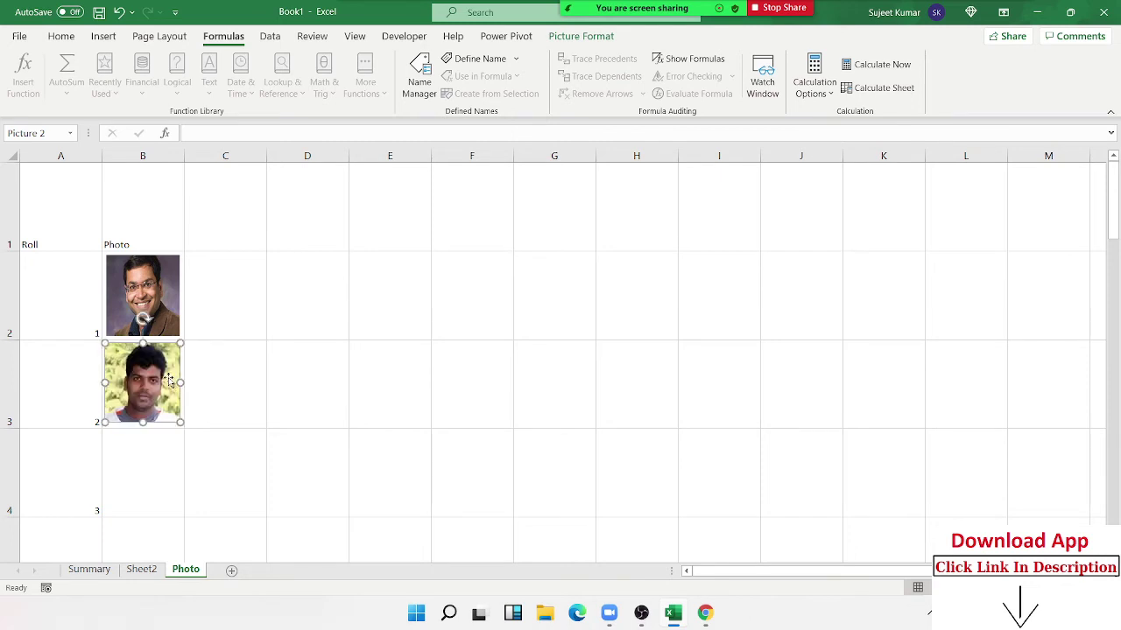
click(240, 392)
- Copy the photo of the man in the red shirt from the image results
scroll(239, 393, down, 3)
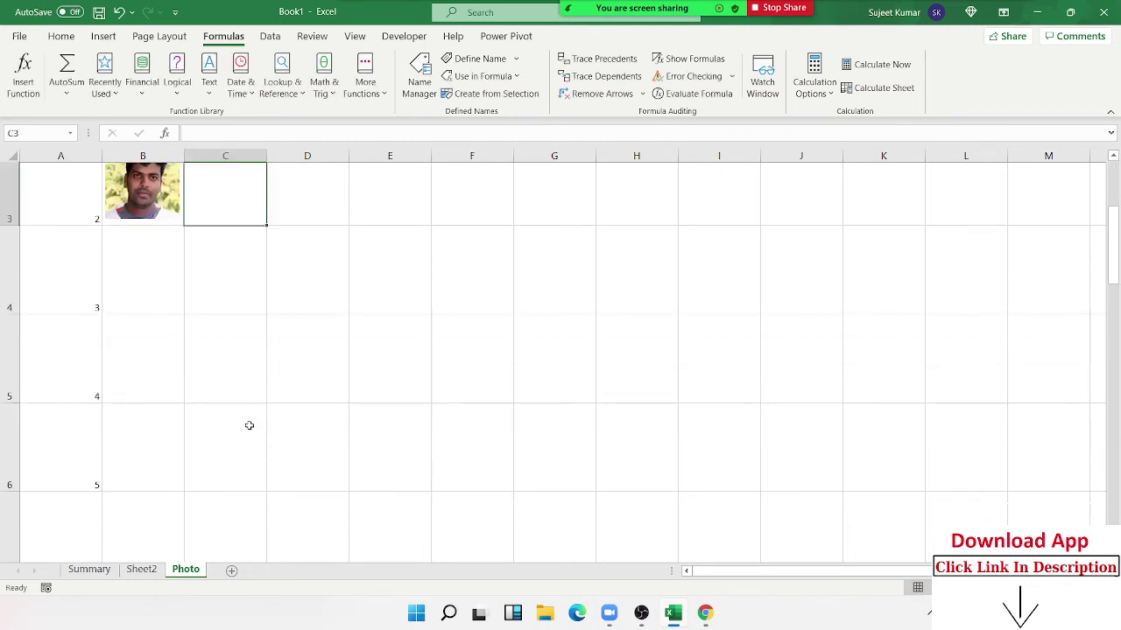
click(148, 239)
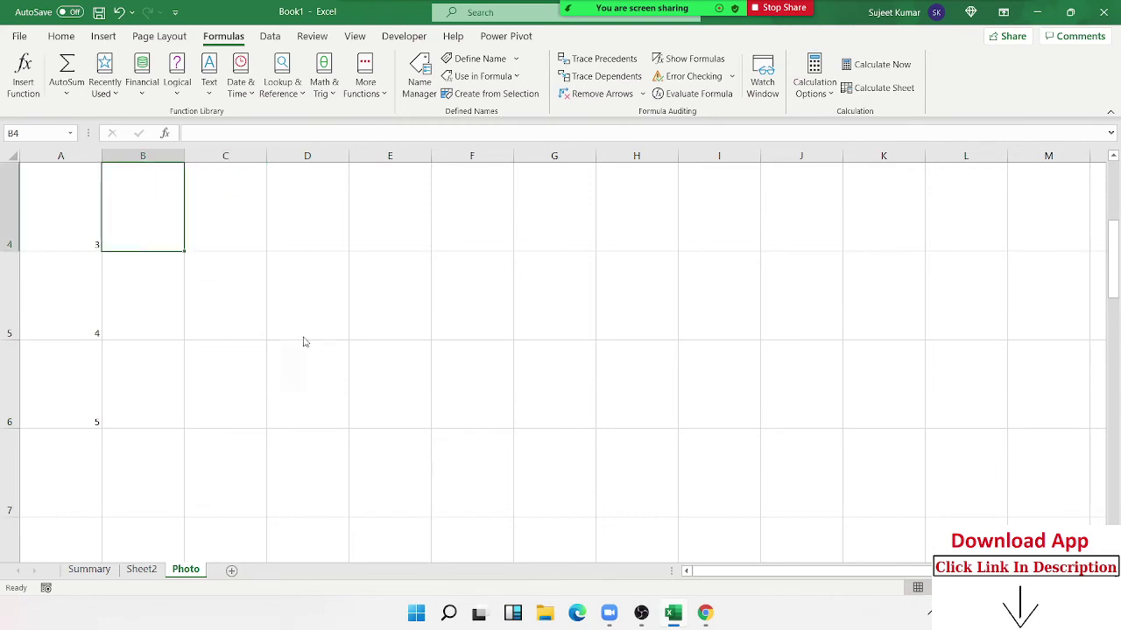
key(alt+Tab)
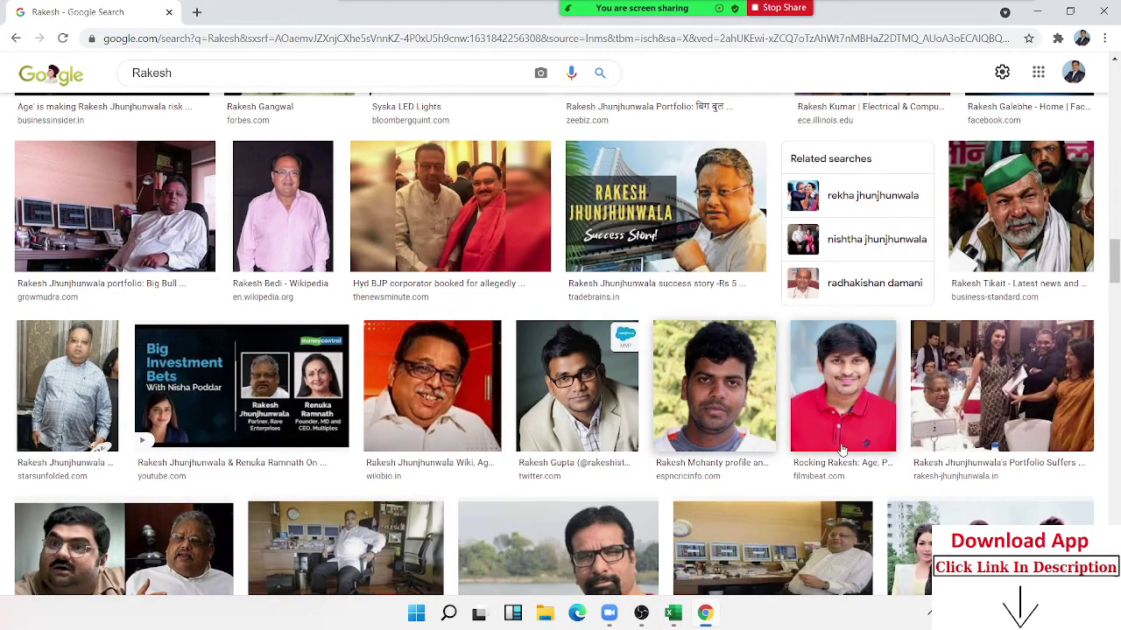
right_click(843, 408)
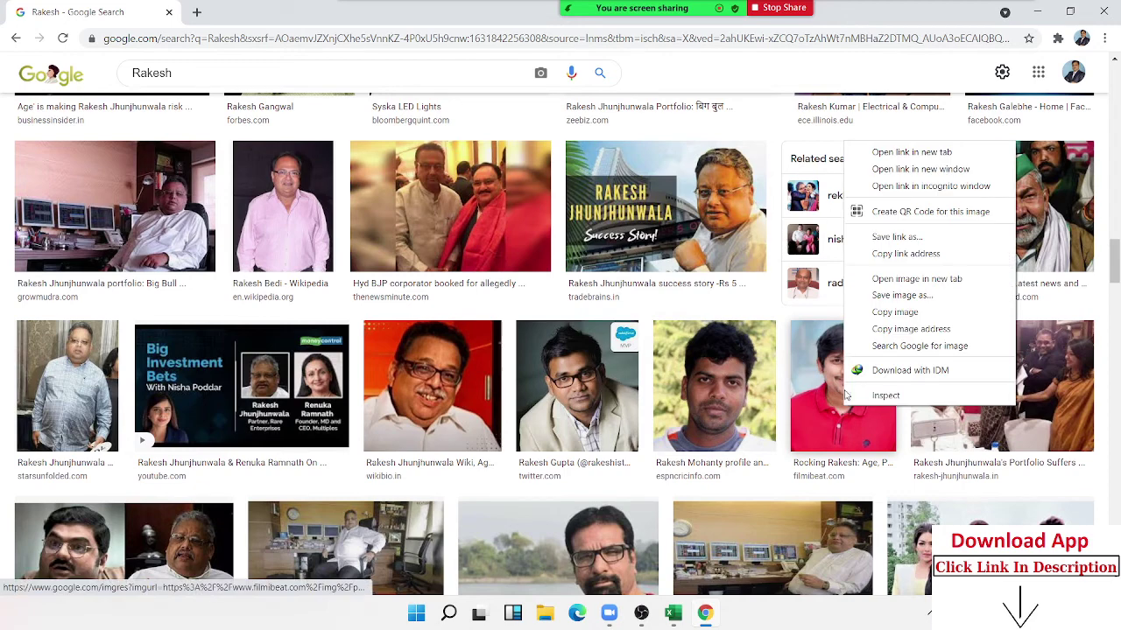
click(883, 318)
- Paste the red-shirt photo and shrink it to sit centred in cell B4
key(alt+Tab)
click(223, 315)
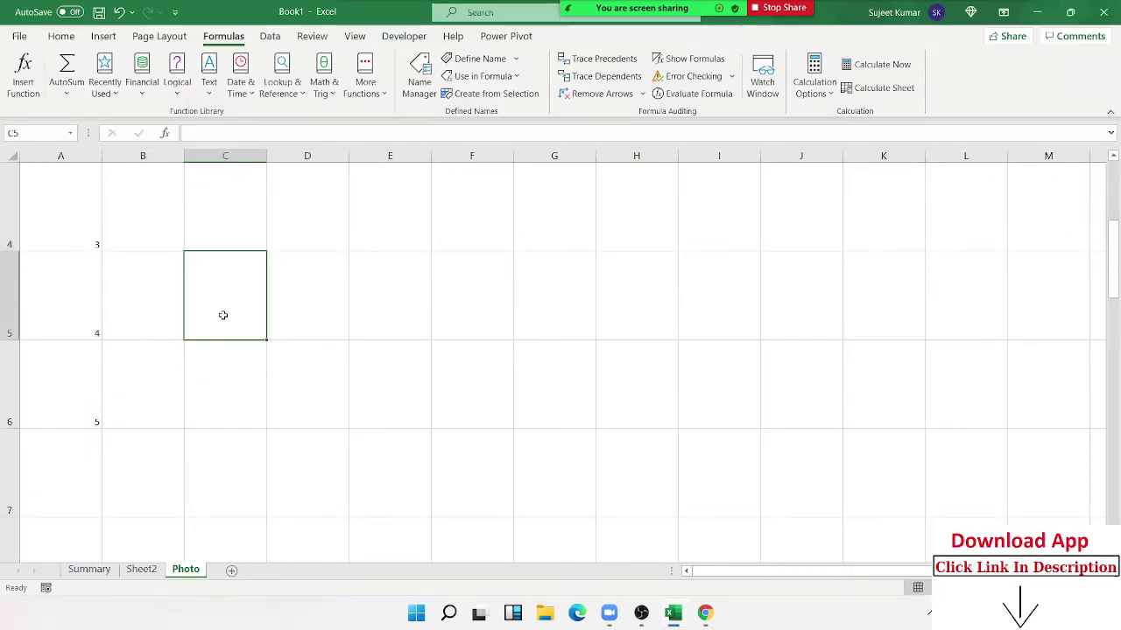
key(ctrl+v)
drag(292, 352, 354, 320)
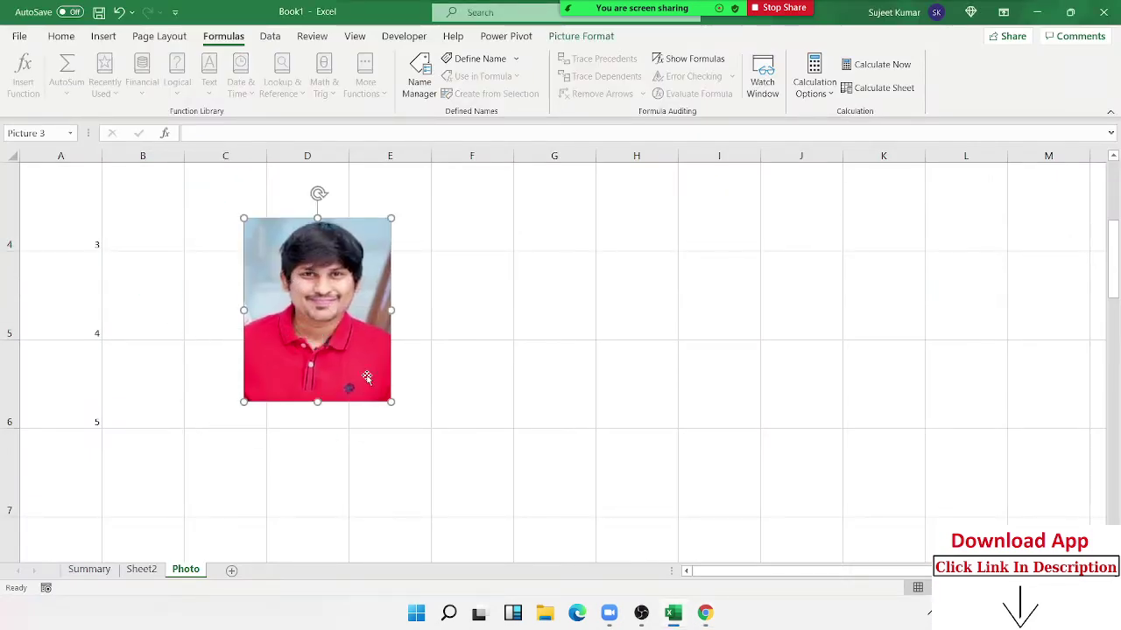
mouse_move(391, 403)
mouse_down()
mouse_move(305, 294)
mouse_move(146, 239)
mouse_move(146, 227)
mouse_up()
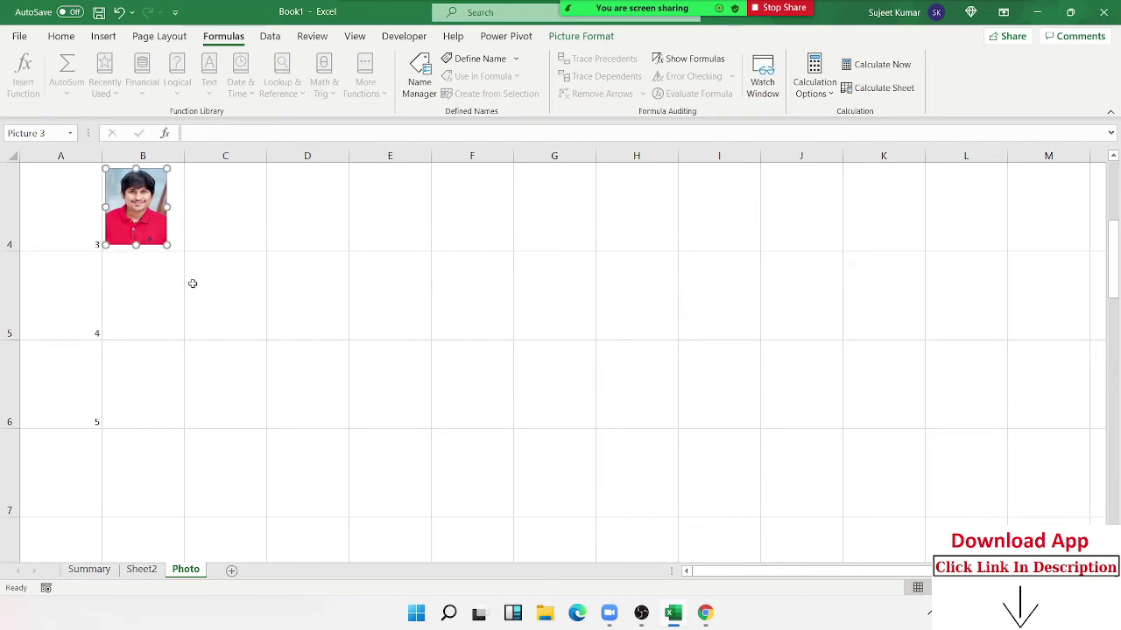
scroll(189, 289, up, 1)
drag(129, 456, 179, 472)
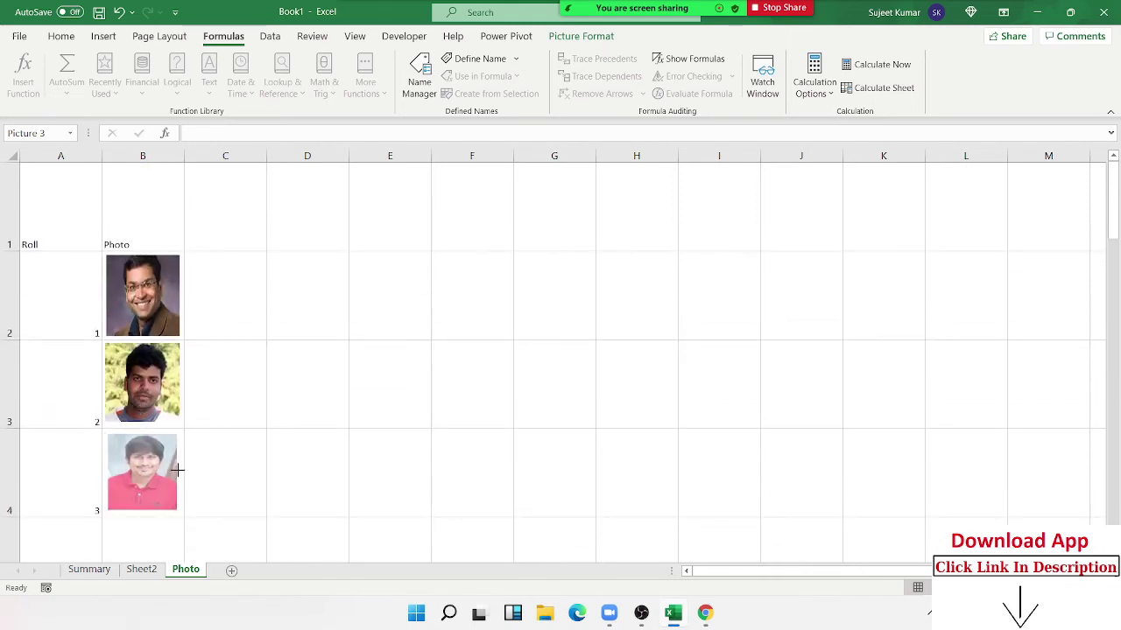
click(230, 465)
scroll(230, 459, down, 1)
- Copy the photo of the man in the blue shirt from the image results
scroll(329, 528, down, 1)
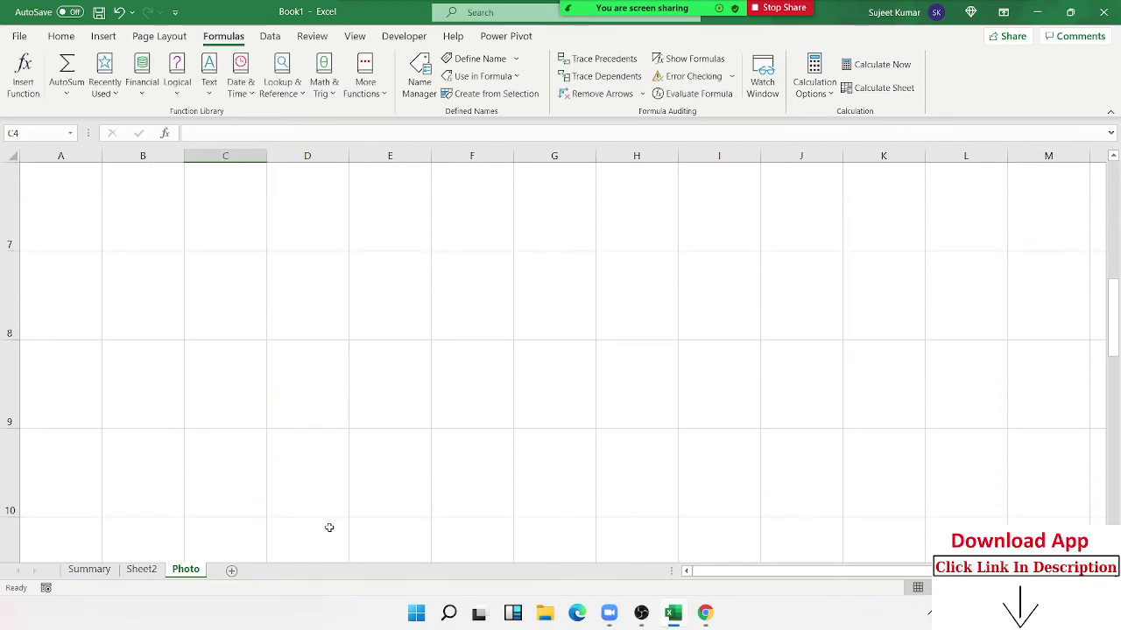
key(alt+Tab)
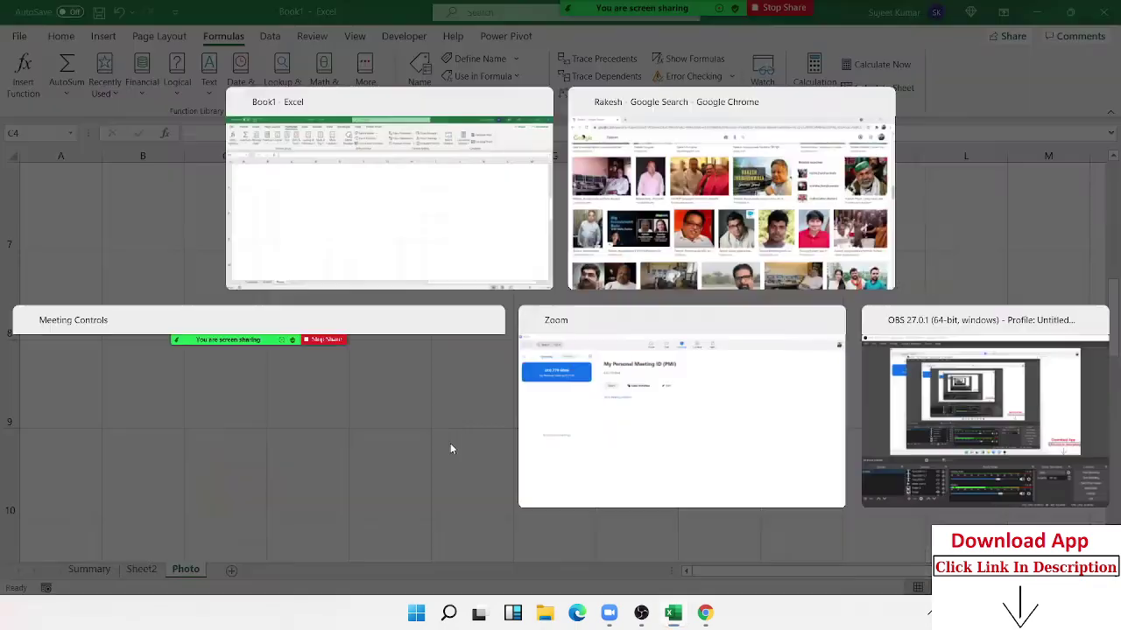
scroll(938, 480, down, 2)
scroll(939, 479, down, 3)
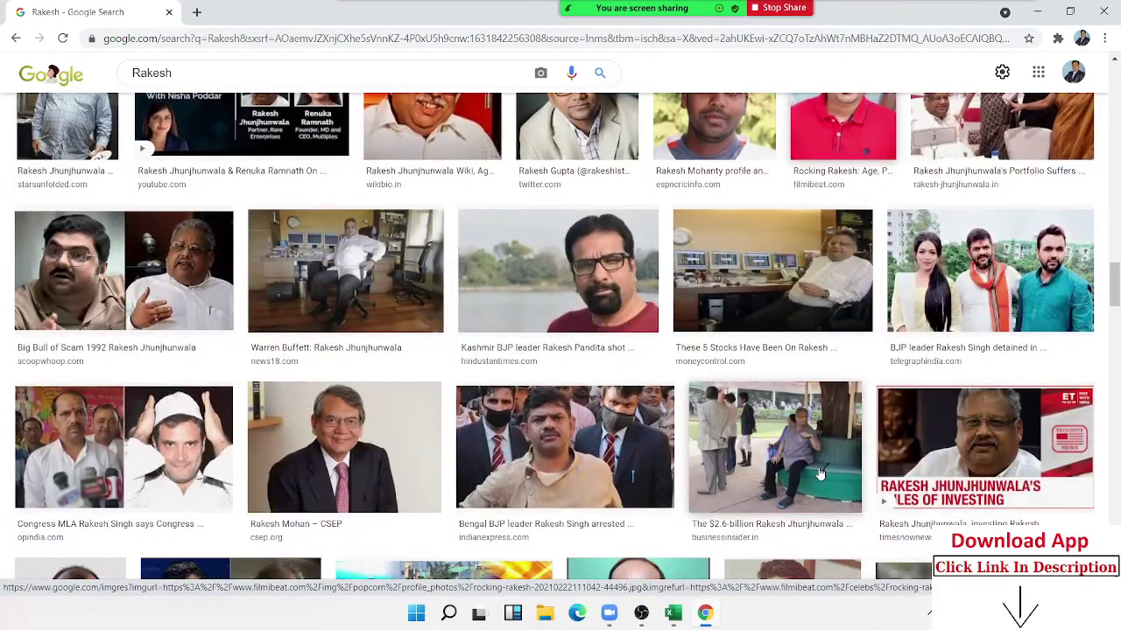
scroll(821, 474, down, 3)
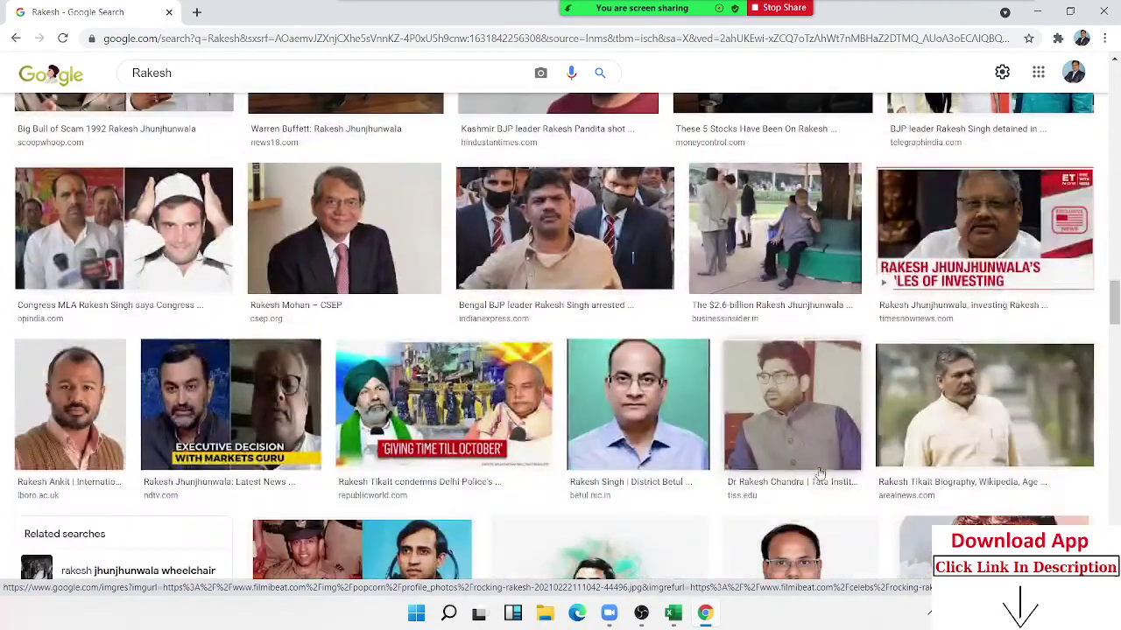
right_click(636, 380)
click(700, 287)
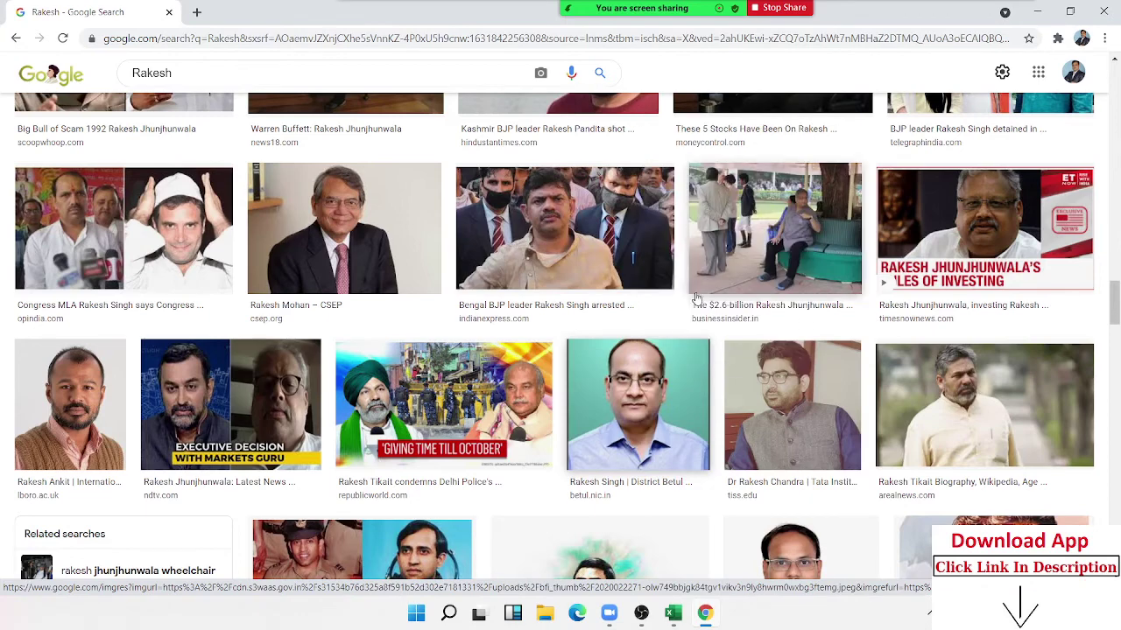
- Paste the blue-shirt photo and shrink it to fit cell B5 beside roll 4
key(alt+Tab)
click(334, 315)
scroll(336, 328, up, 1)
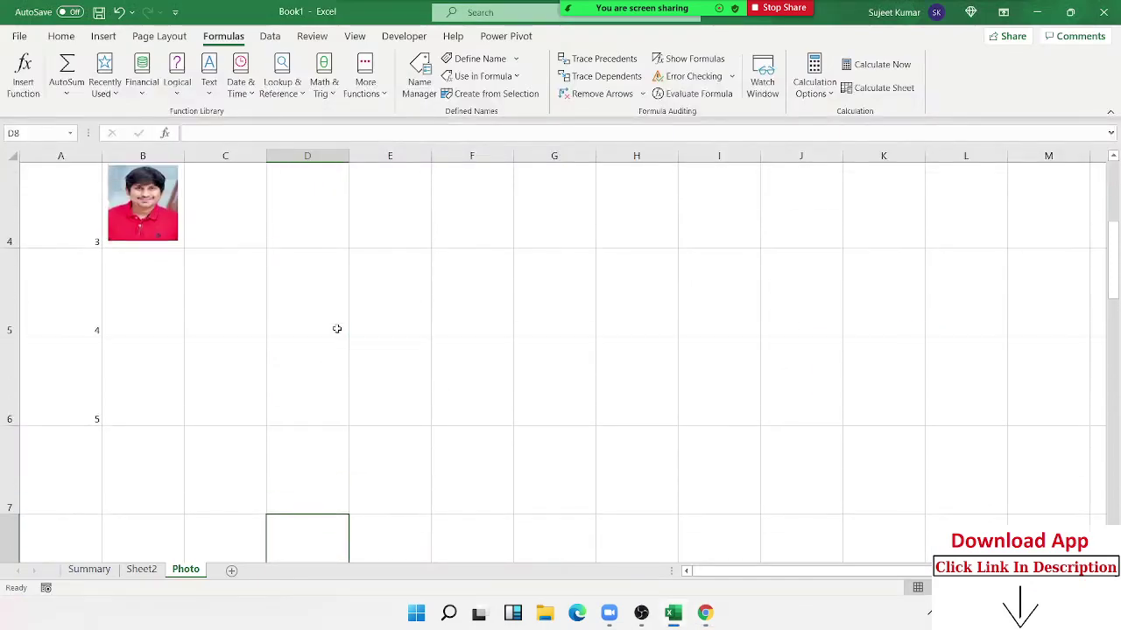
click(383, 273)
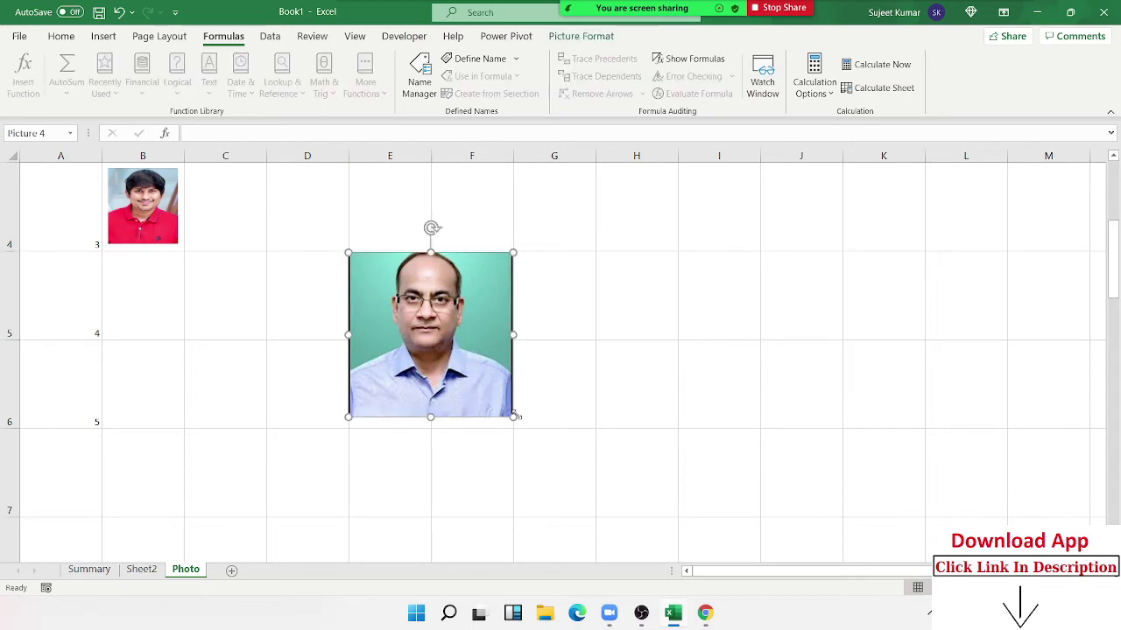
mouse_move(514, 418)
mouse_down()
mouse_move(416, 321)
mouse_move(268, 317)
mouse_move(144, 296)
mouse_move(180, 329)
mouse_move(144, 334)
mouse_up()
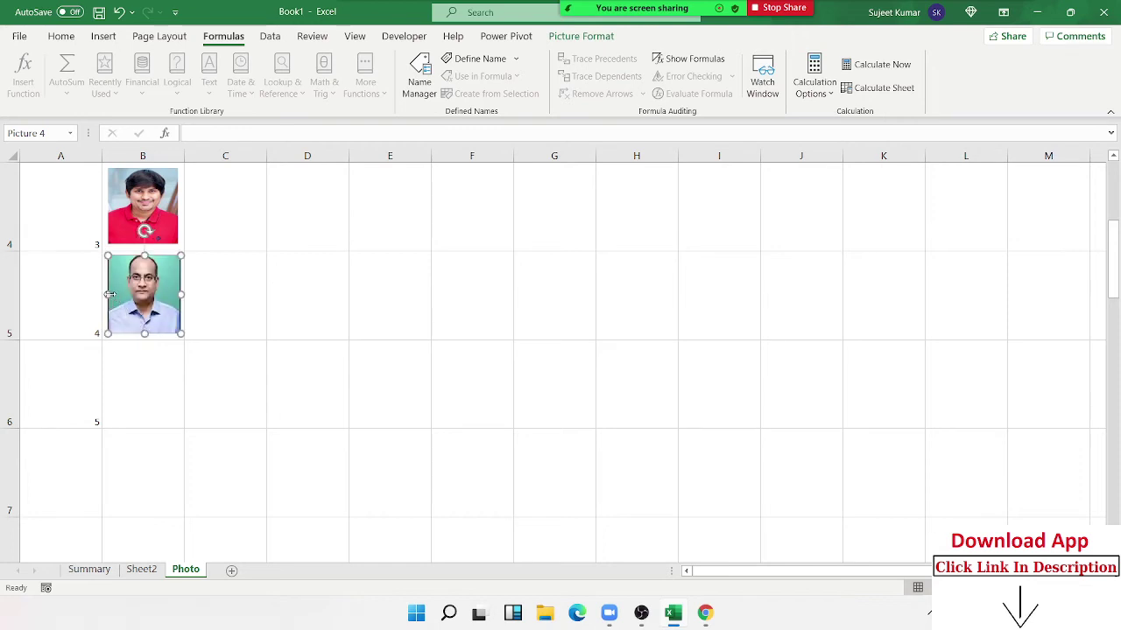
drag(107, 293, 104, 294)
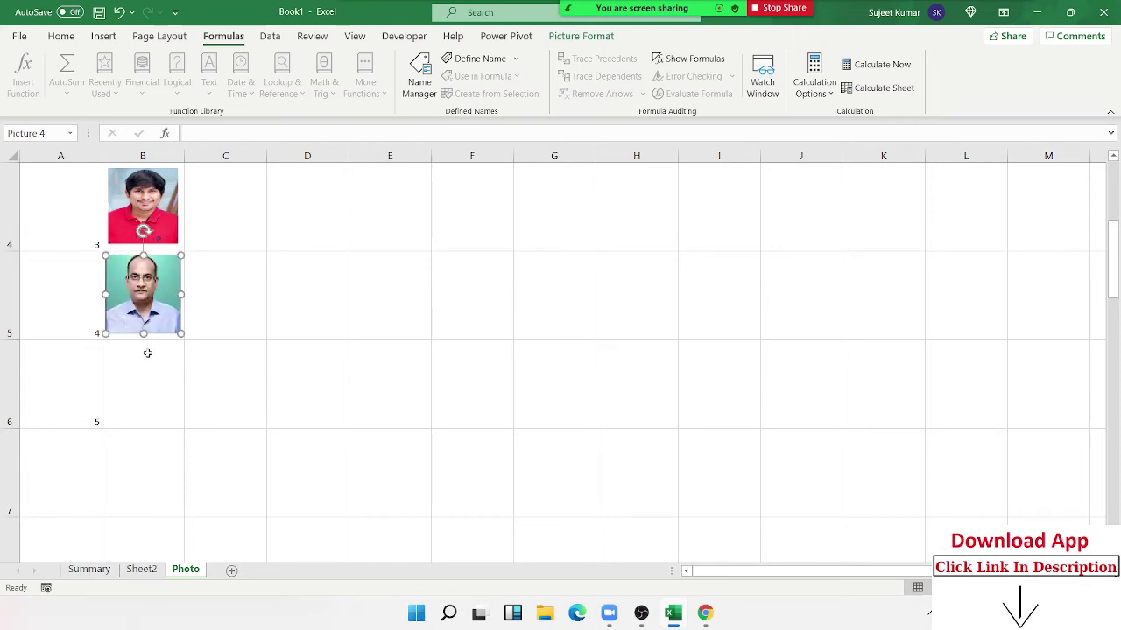
click(148, 353)
- Copy the photo of the doctor with a stethoscope from the image results
key(alt+Tab)
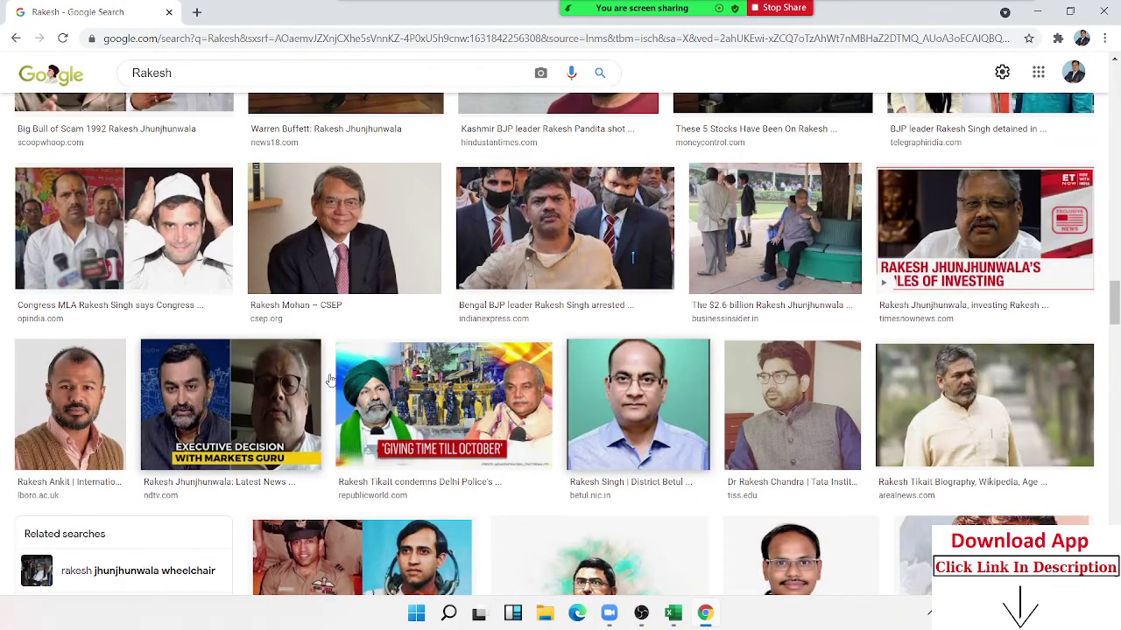
scroll(883, 520, down, 2)
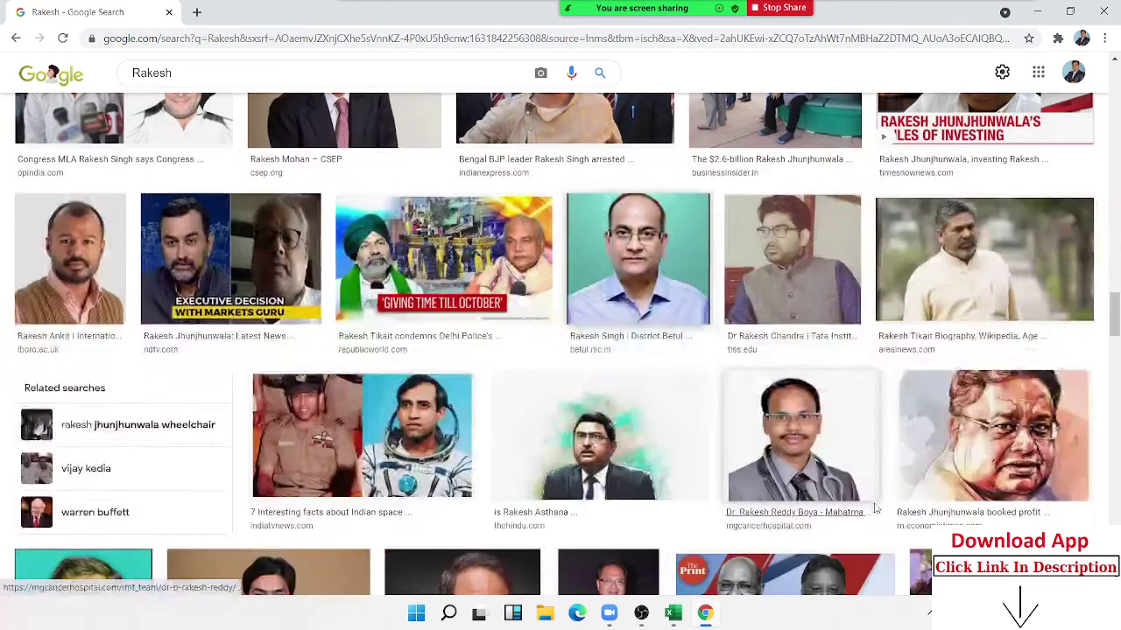
scroll(861, 495, down, 1)
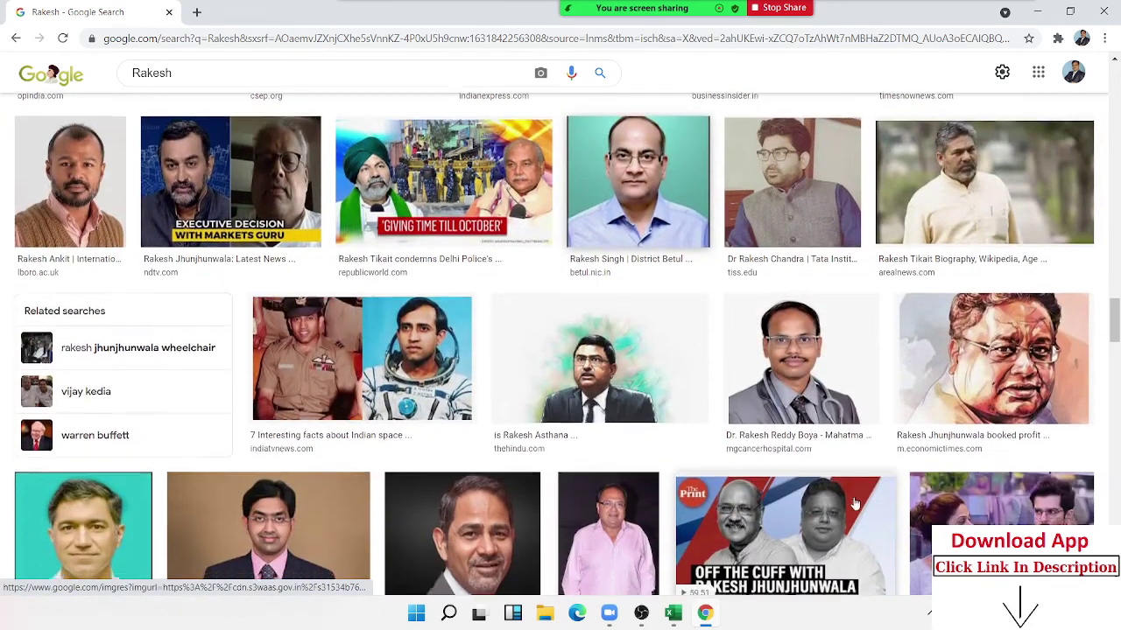
scroll(861, 494, down, 1)
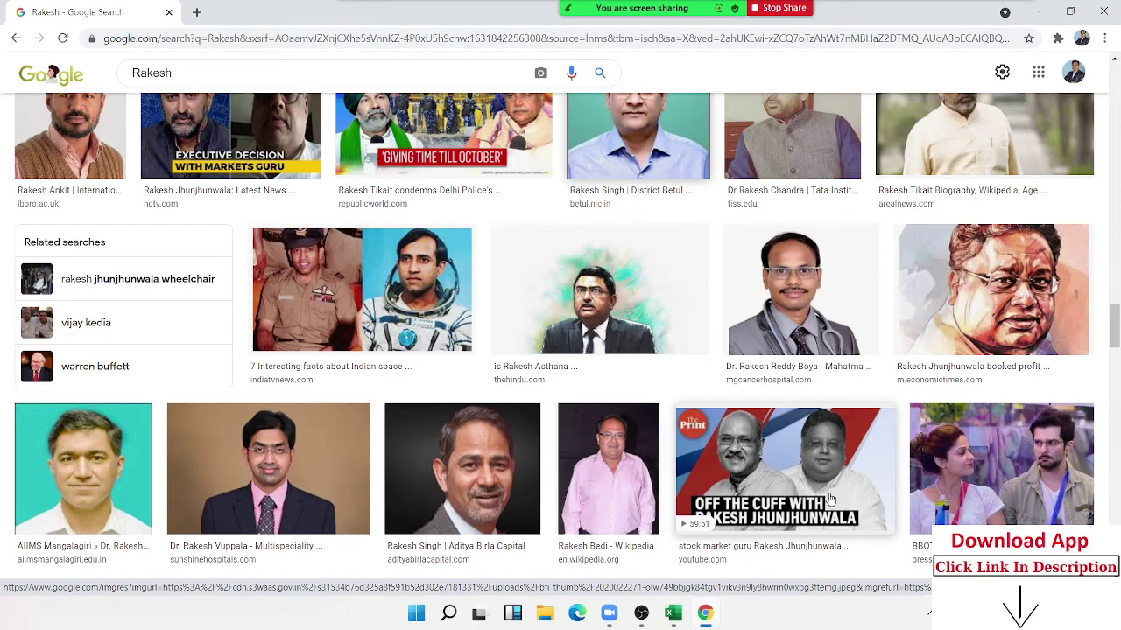
right_click(800, 285)
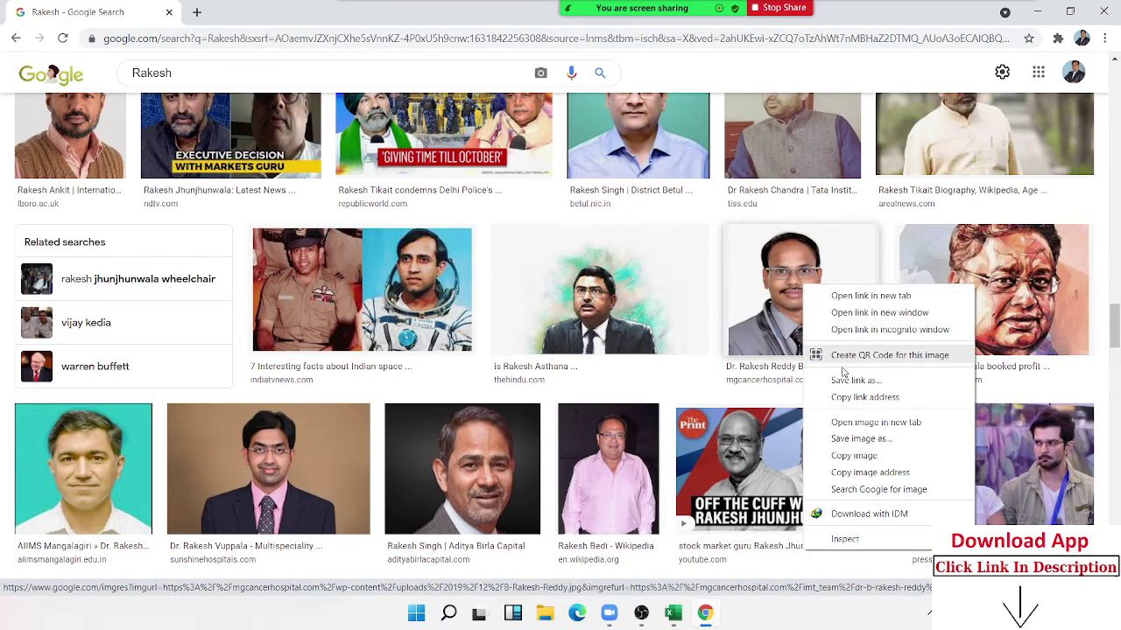
click(839, 458)
- Paste the doctor's photo and resize it to fit cell B6 beside roll 5
key(alt+Tab)
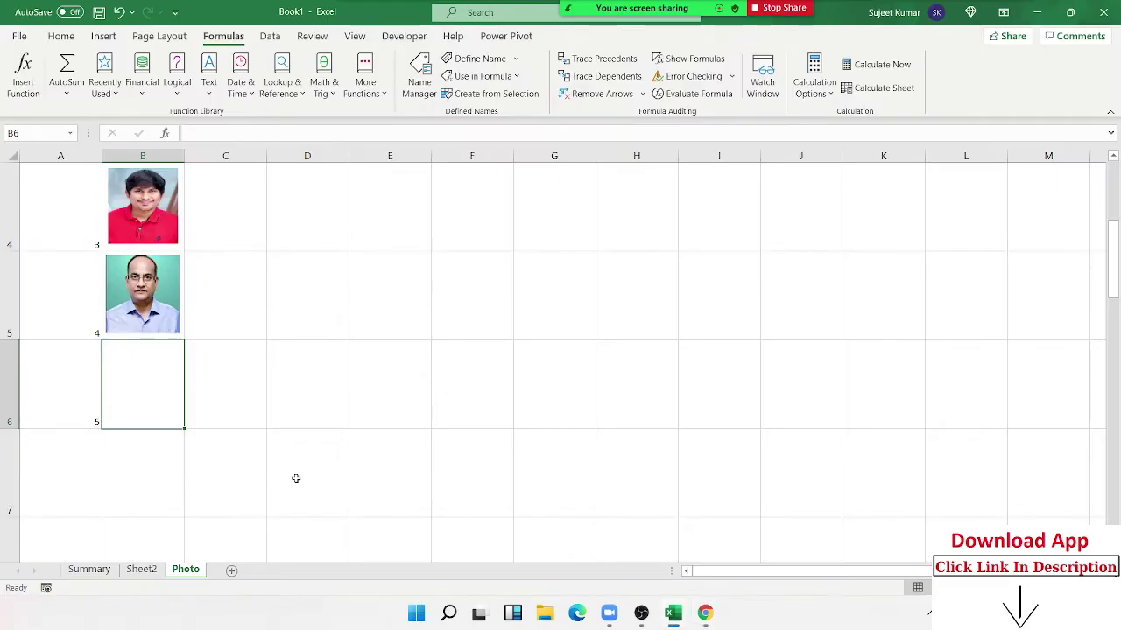
click(207, 382)
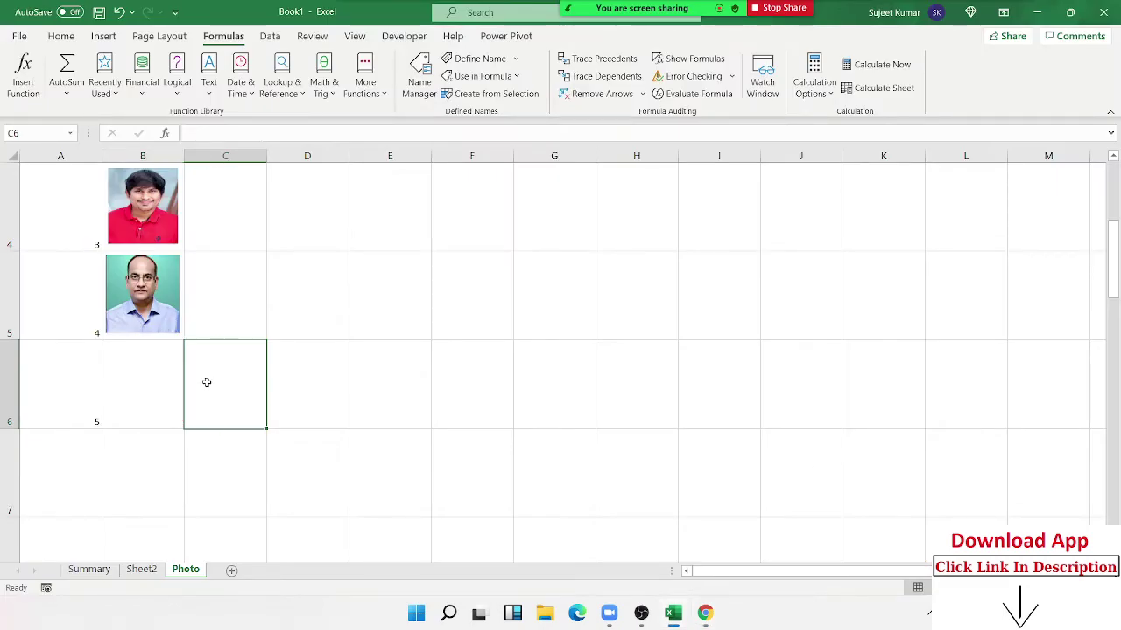
click(300, 324)
key(ctrl+v)
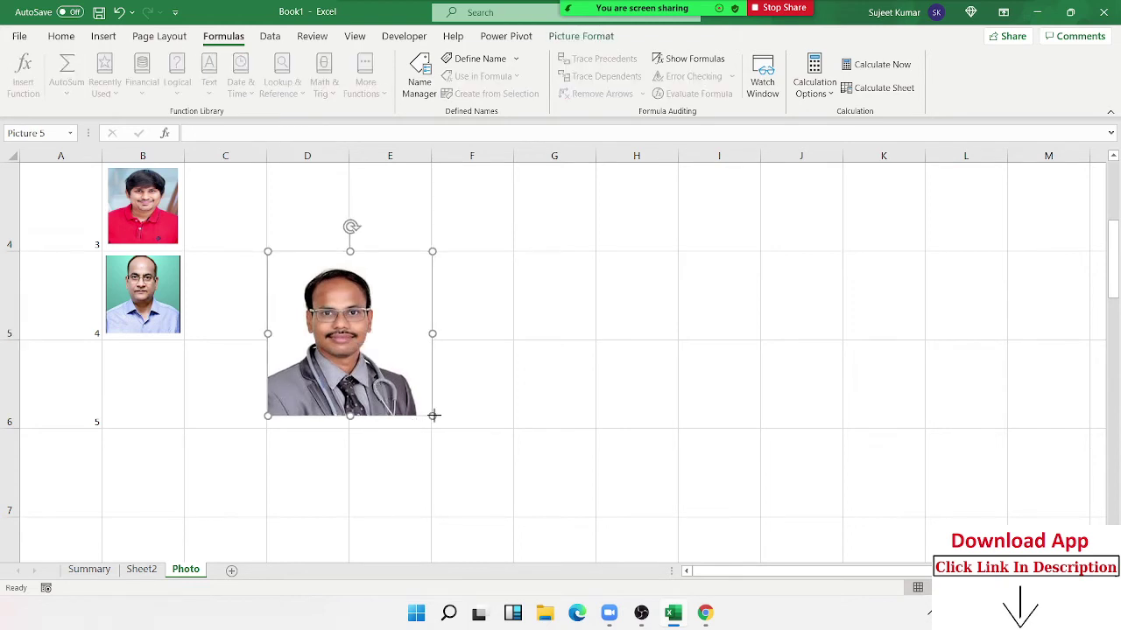
mouse_move(432, 416)
mouse_down()
mouse_move(342, 328)
mouse_move(153, 391)
mouse_move(176, 385)
mouse_up()
click(252, 376)
click(181, 383)
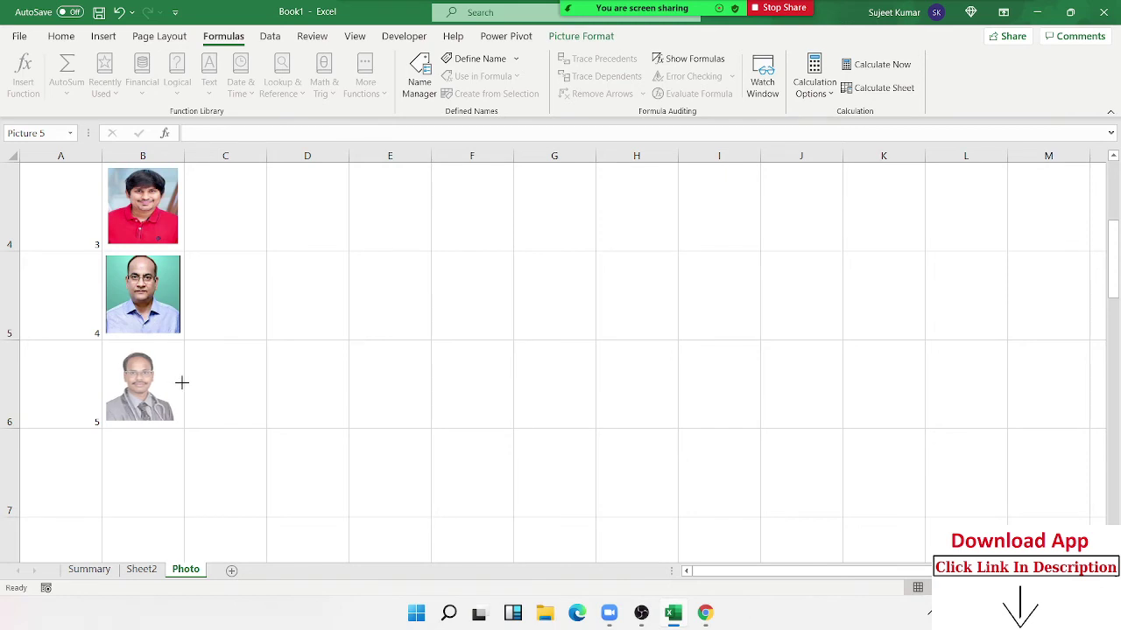
drag(175, 384, 181, 383)
click(268, 388)
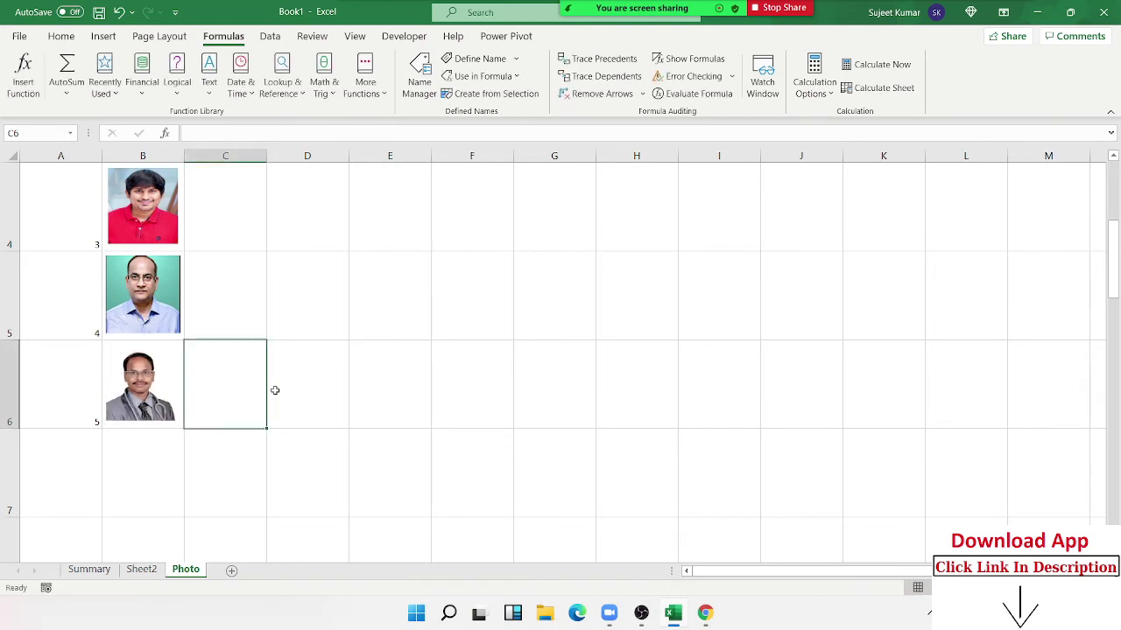
- Type the label Roll in F2 and roll number 1 in G2, then select G3:H4
scroll(274, 389, up, 1)
scroll(274, 390, down, 1)
scroll(267, 397, down, 2)
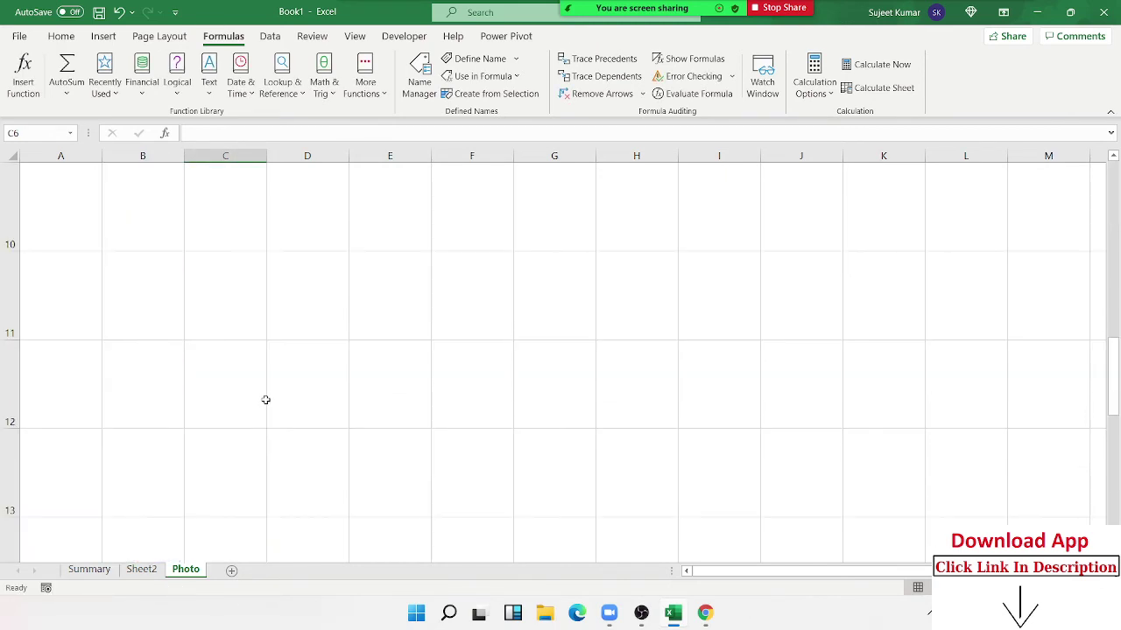
scroll(265, 399, up, 3)
scroll(266, 400, up, 1)
scroll(274, 387, up, 3)
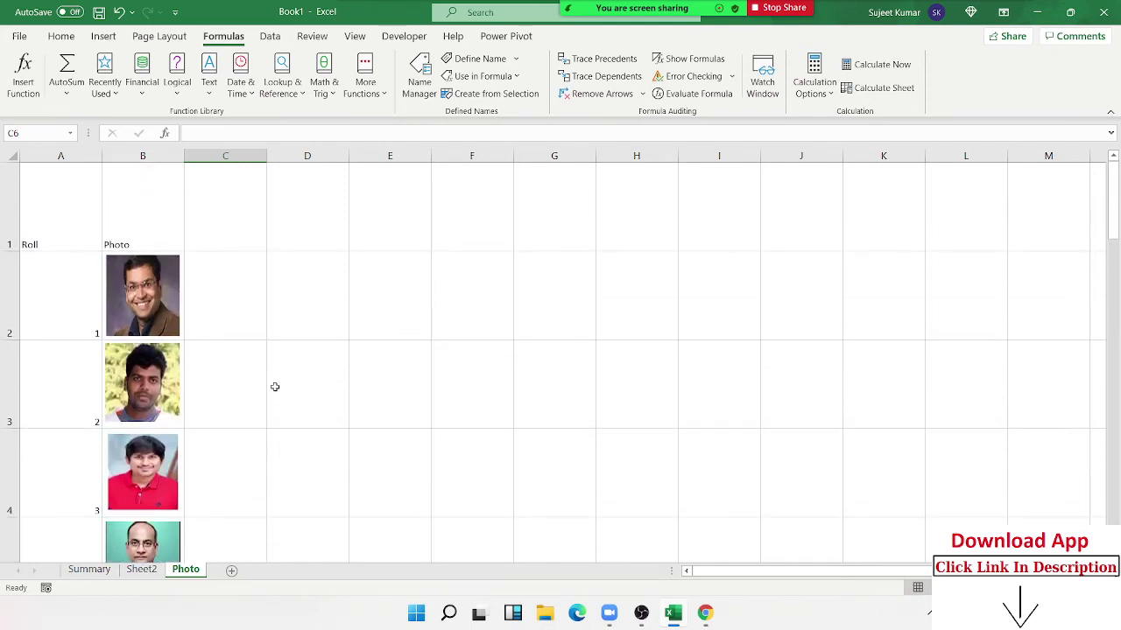
click(472, 292)
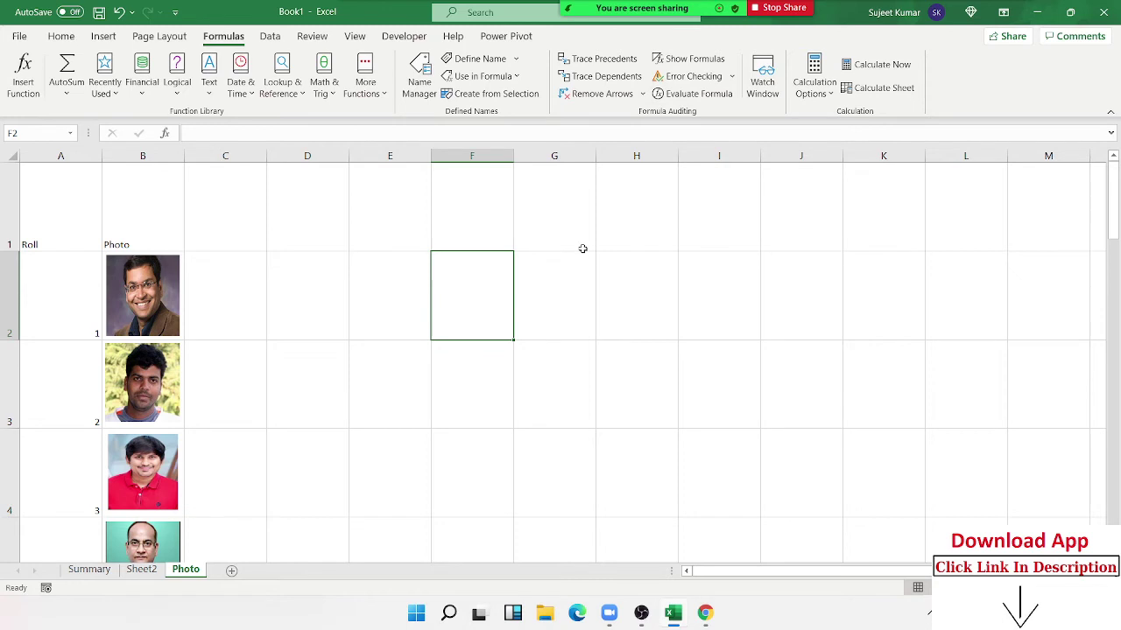
text(R)
key(Escape)
text(Roll)
key(Tab)
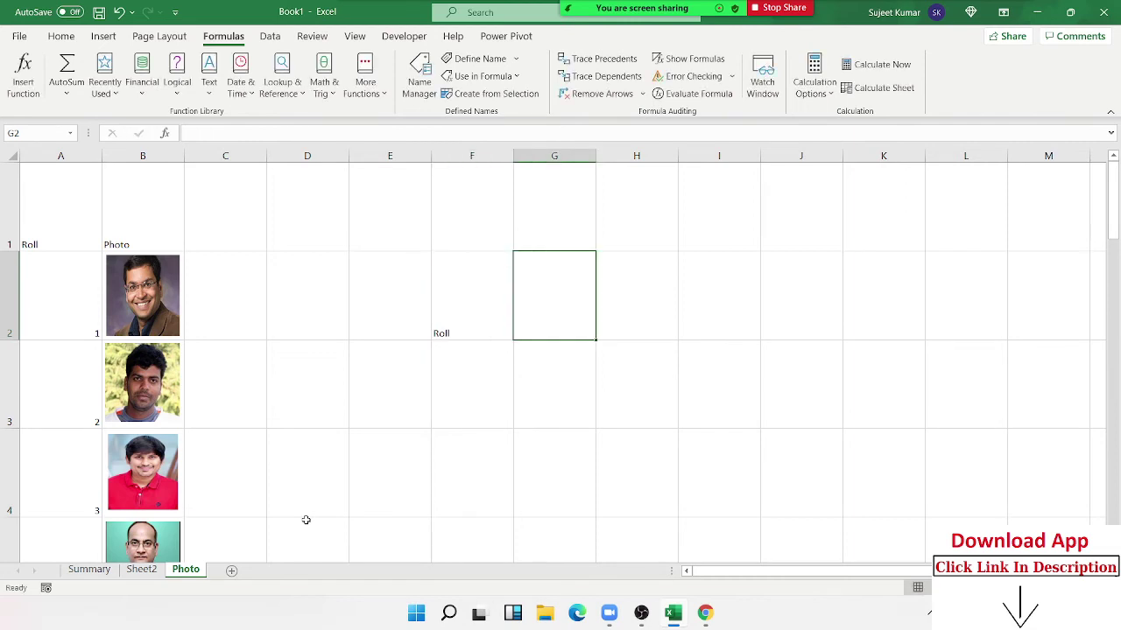
text(1)
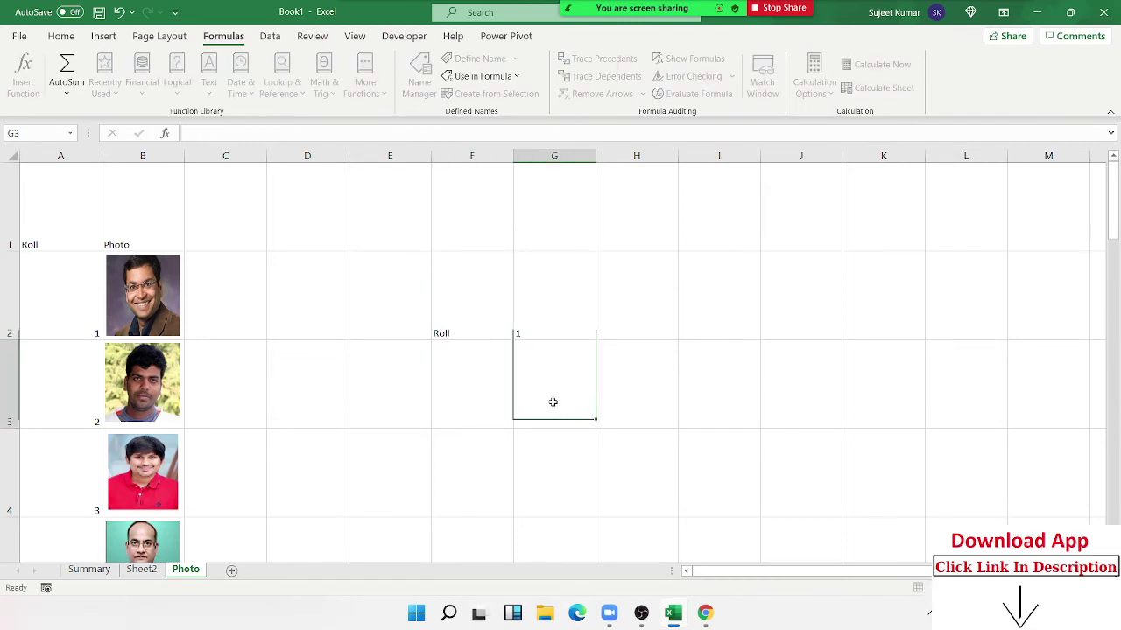
drag(553, 400, 613, 462)
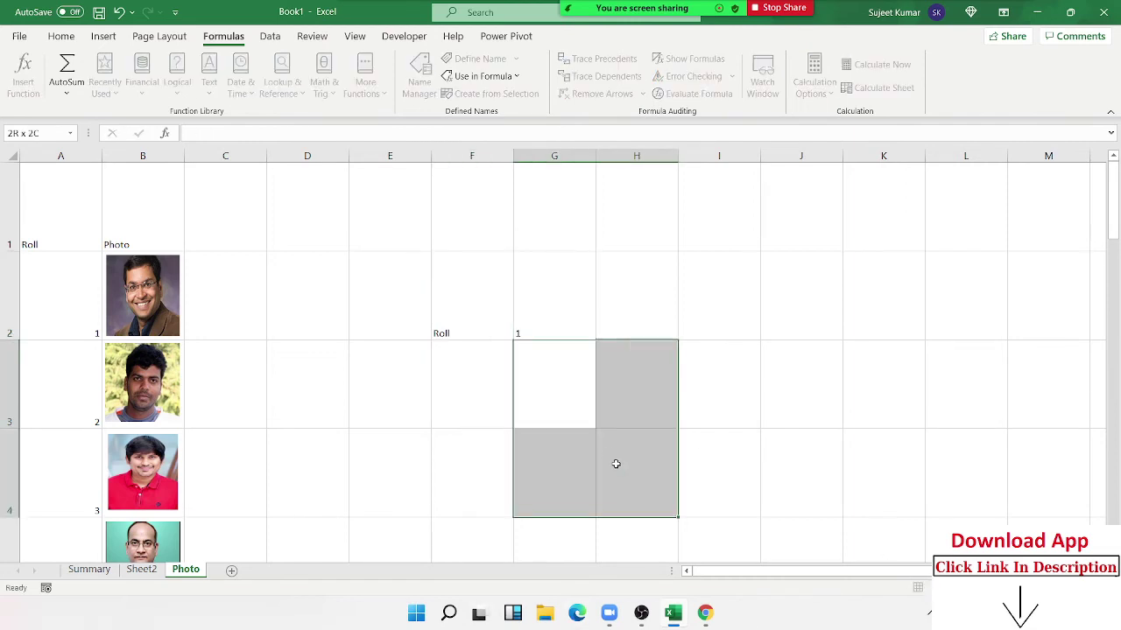
- Merge cells G3:H4 into one block
click(57, 38)
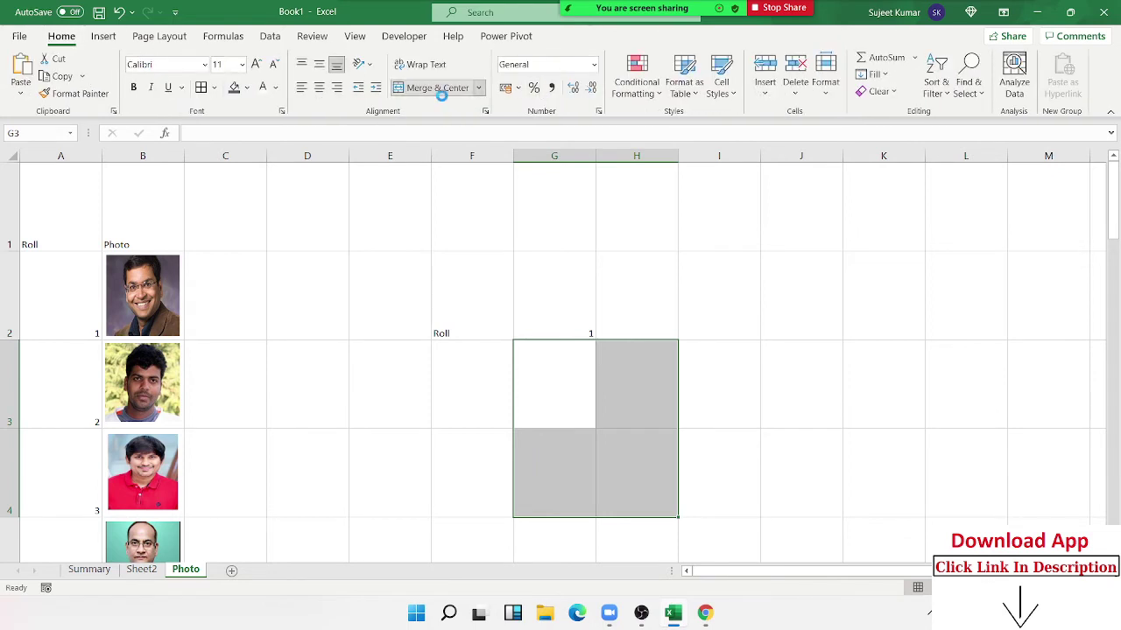
click(438, 88)
click(237, 413)
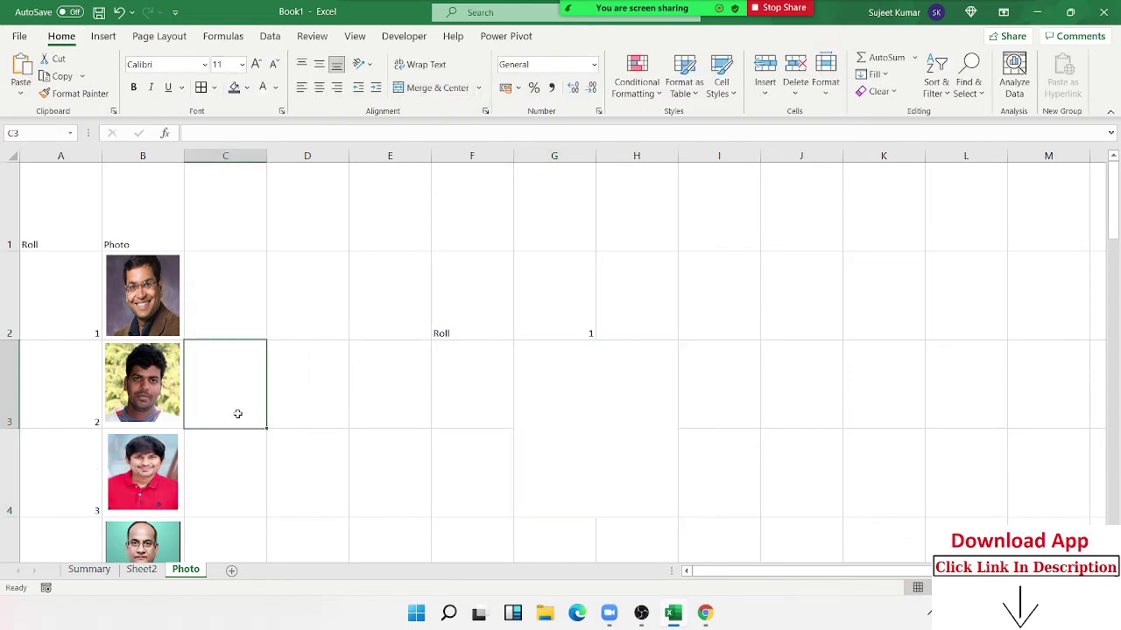
- Copy B2 into G3:H4 as a linked picture and enlarge it to about 6.39 × 5.93 cm
click(249, 311)
key(Left)
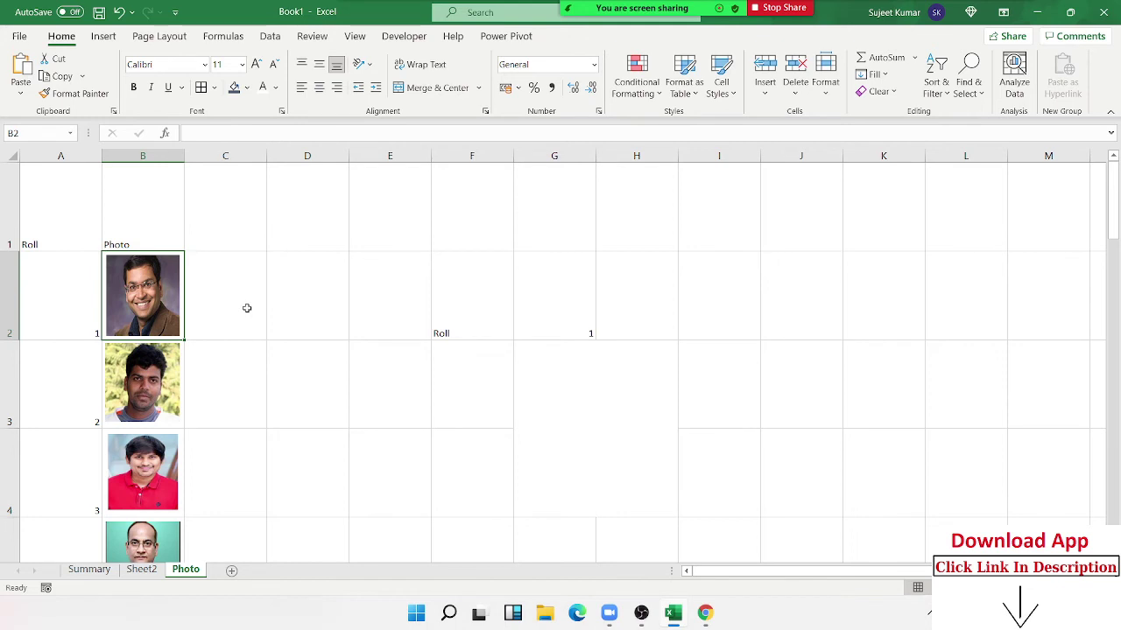
key(ctrl+c)
click(561, 382)
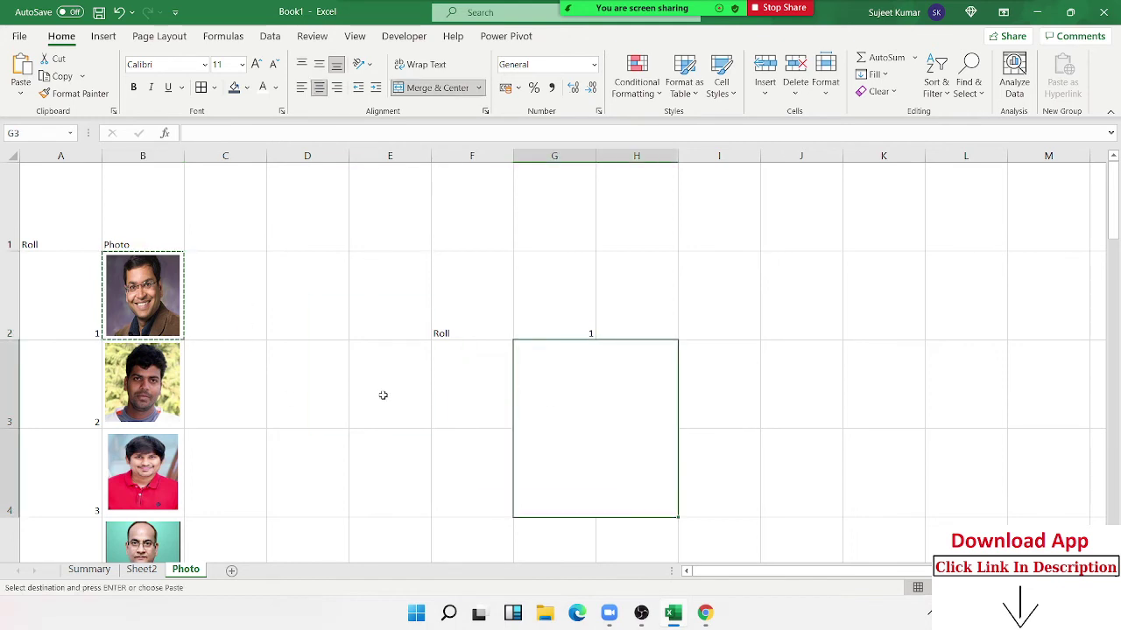
click(21, 87)
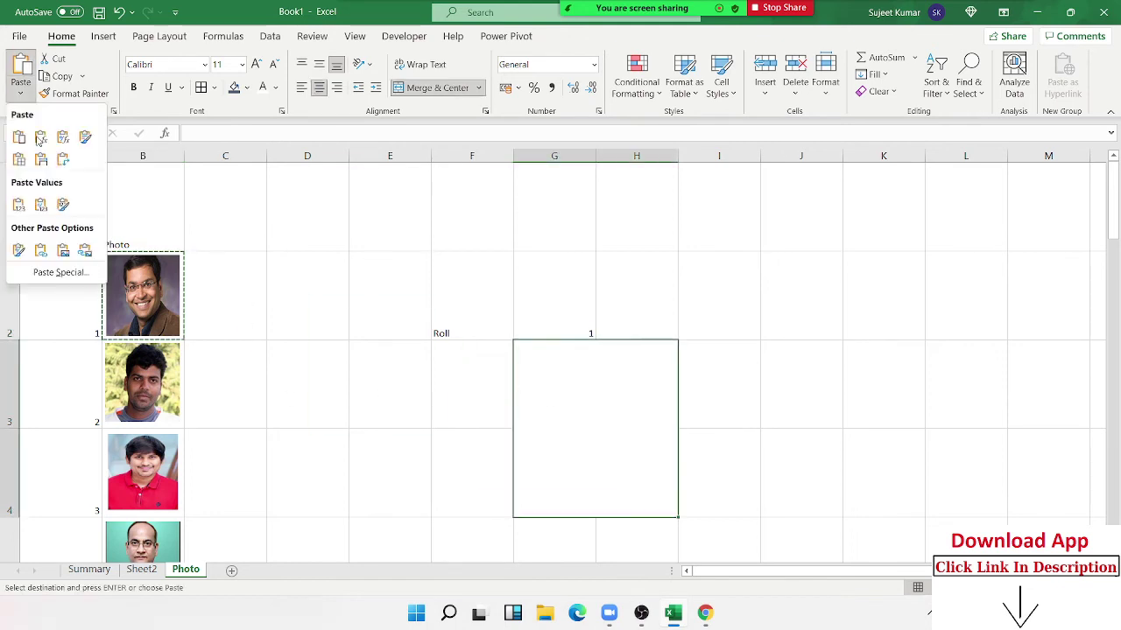
click(84, 251)
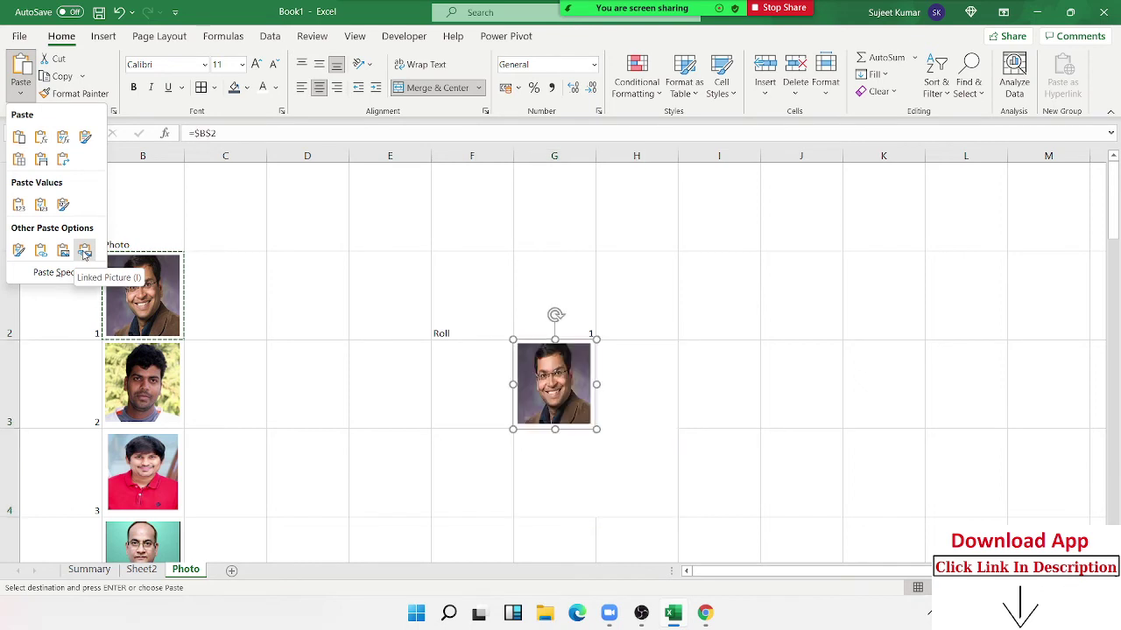
drag(596, 429, 656, 518)
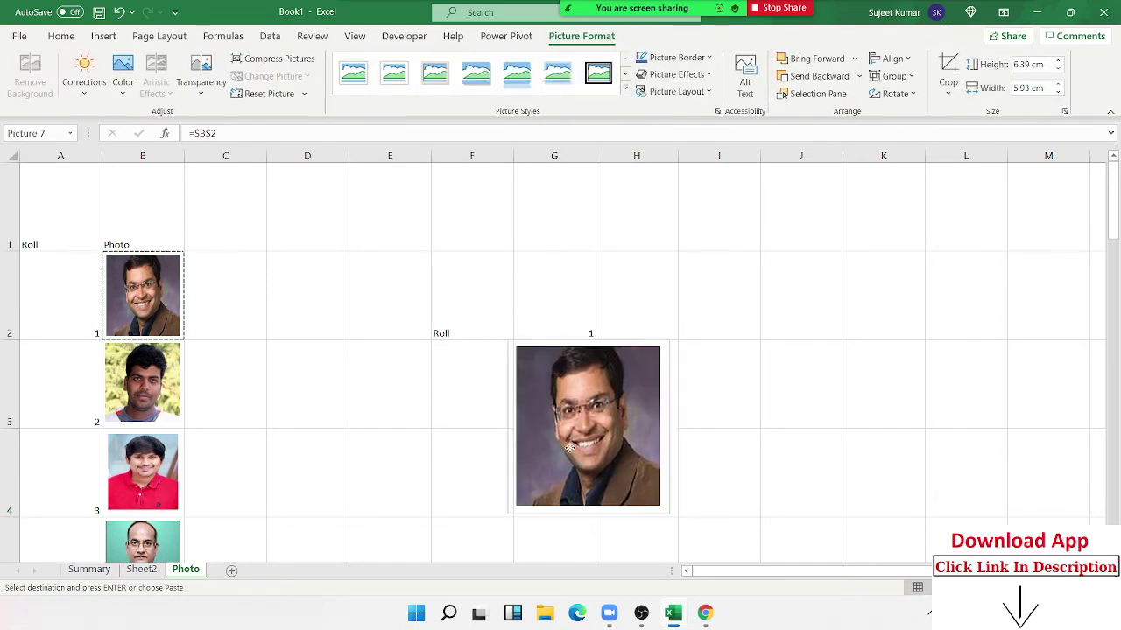
click(231, 133)
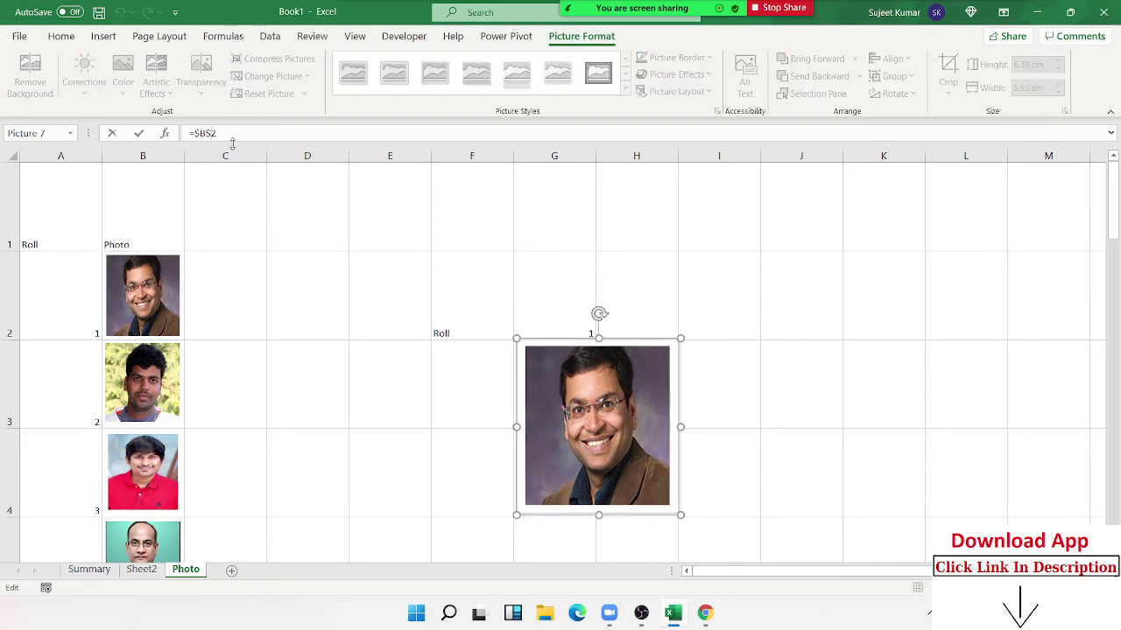
text(3)
key(Return)
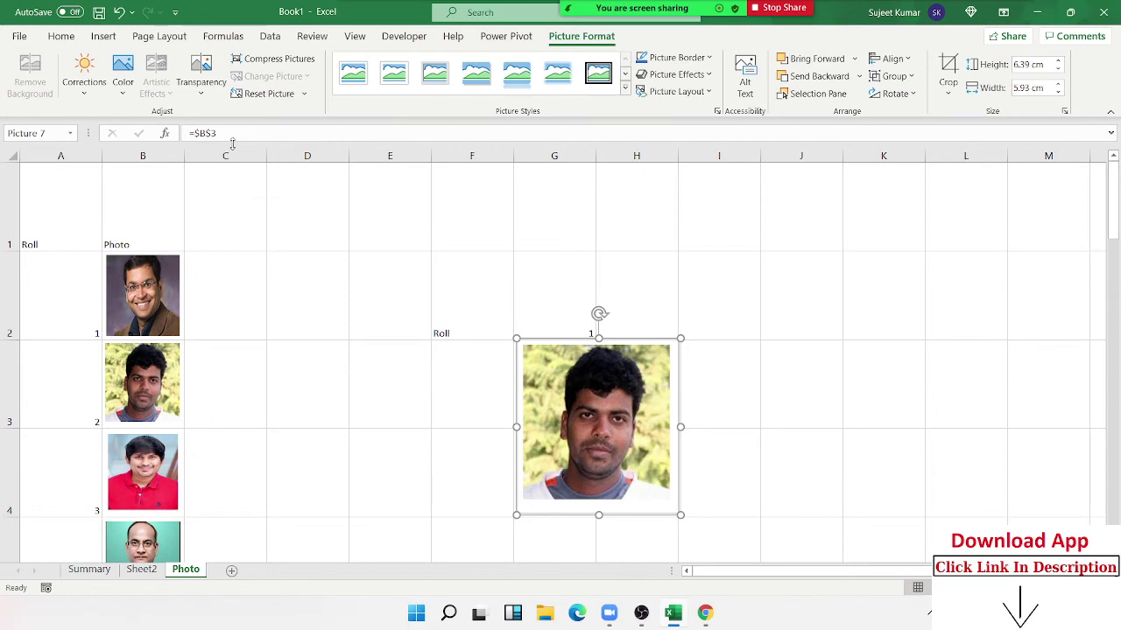
click(222, 133)
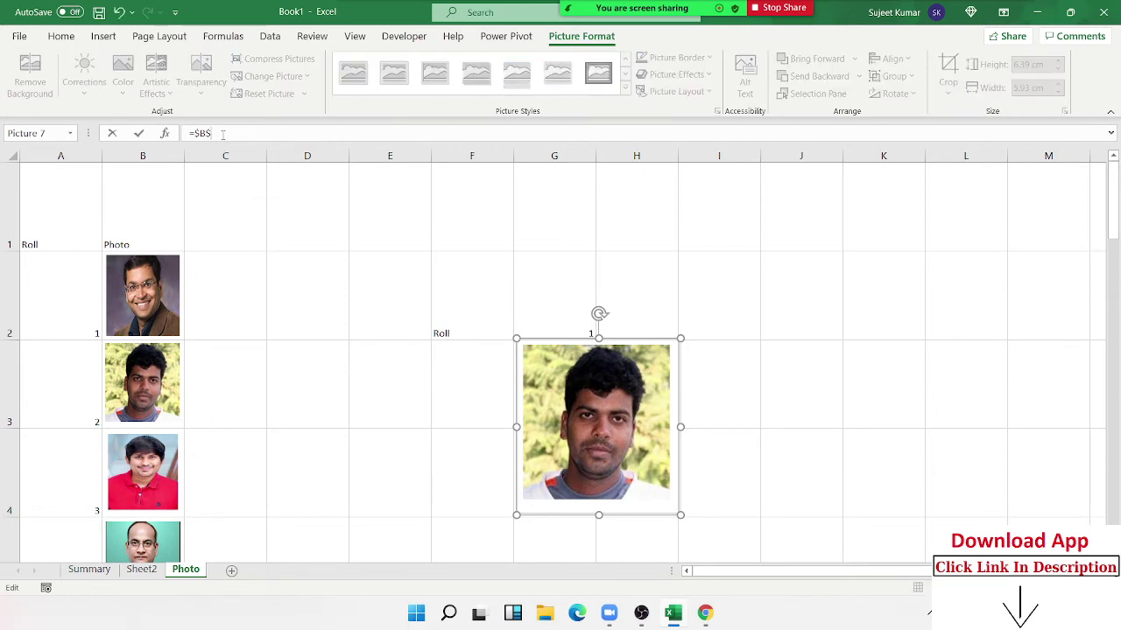
text(4)
key(Return)
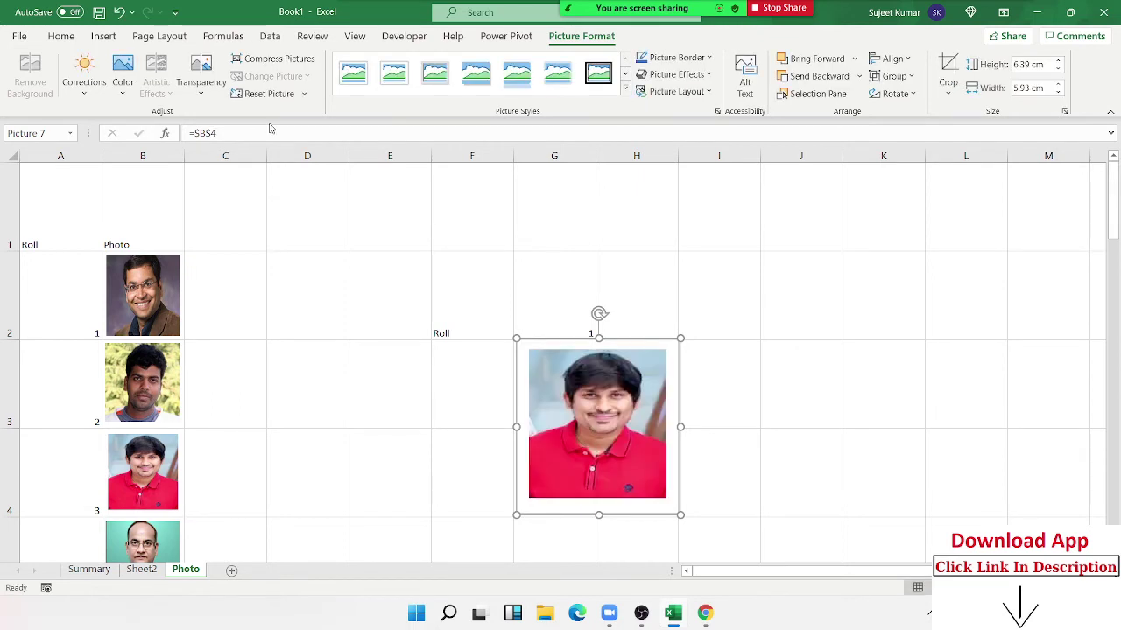
click(261, 134)
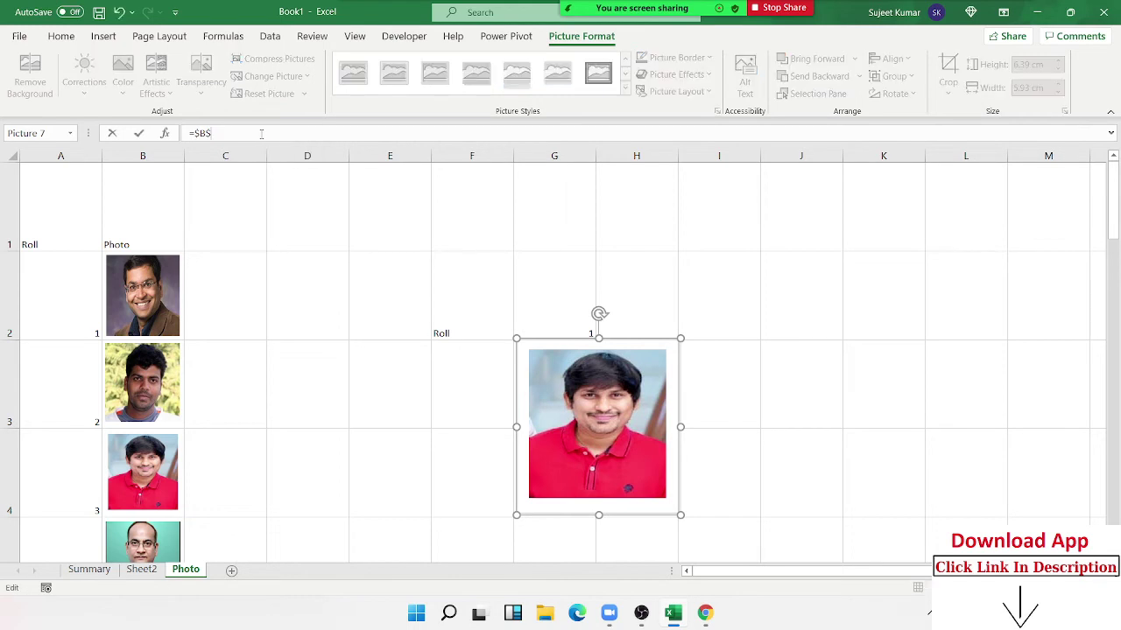
text(5)
key(Return)
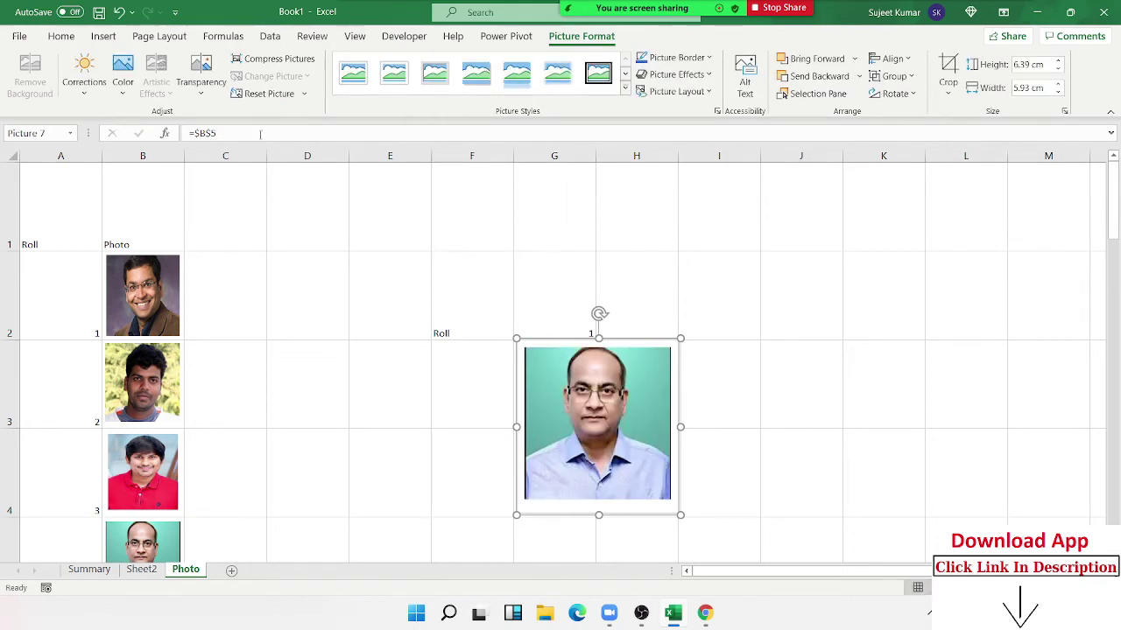
click(260, 134)
key(BackSpace)
text(1)
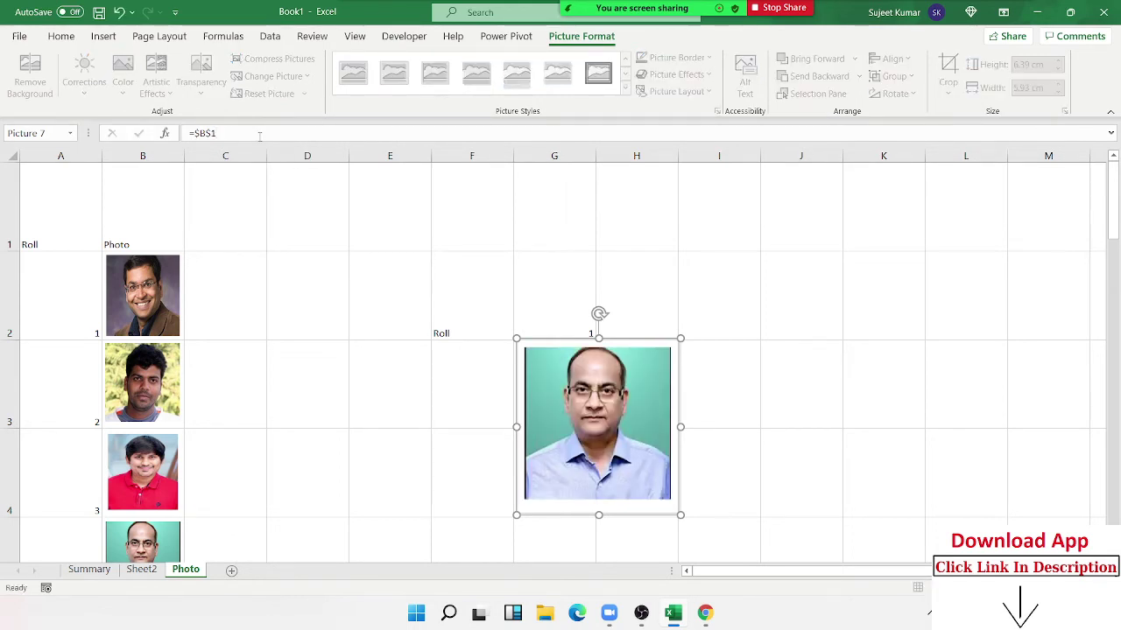
key(Return)
click(580, 302)
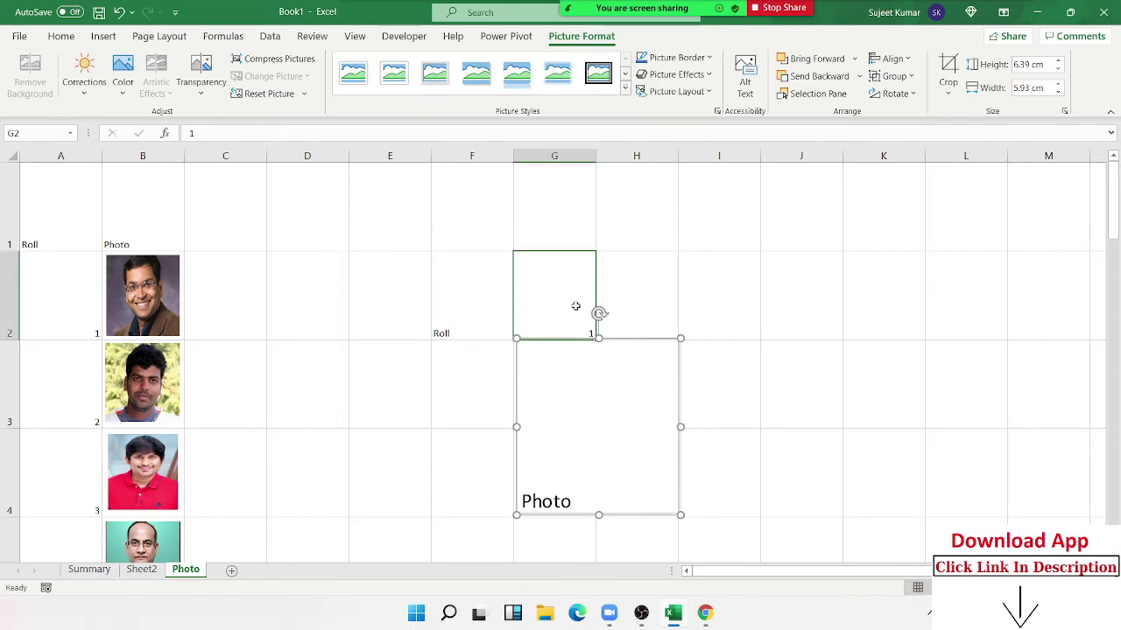
click(577, 401)
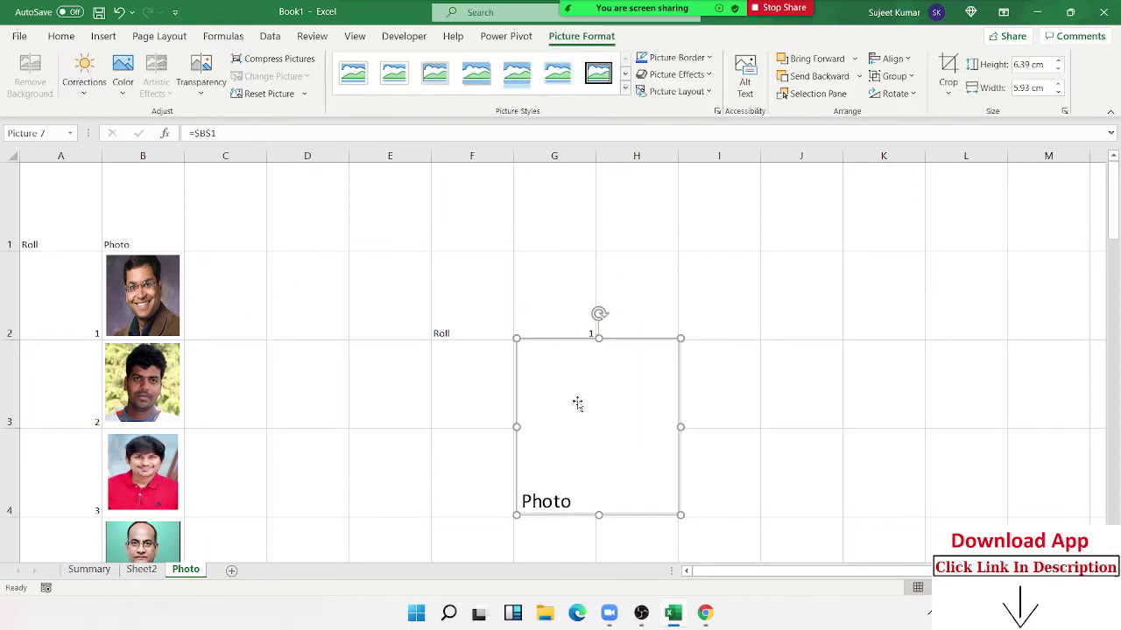
click(220, 134)
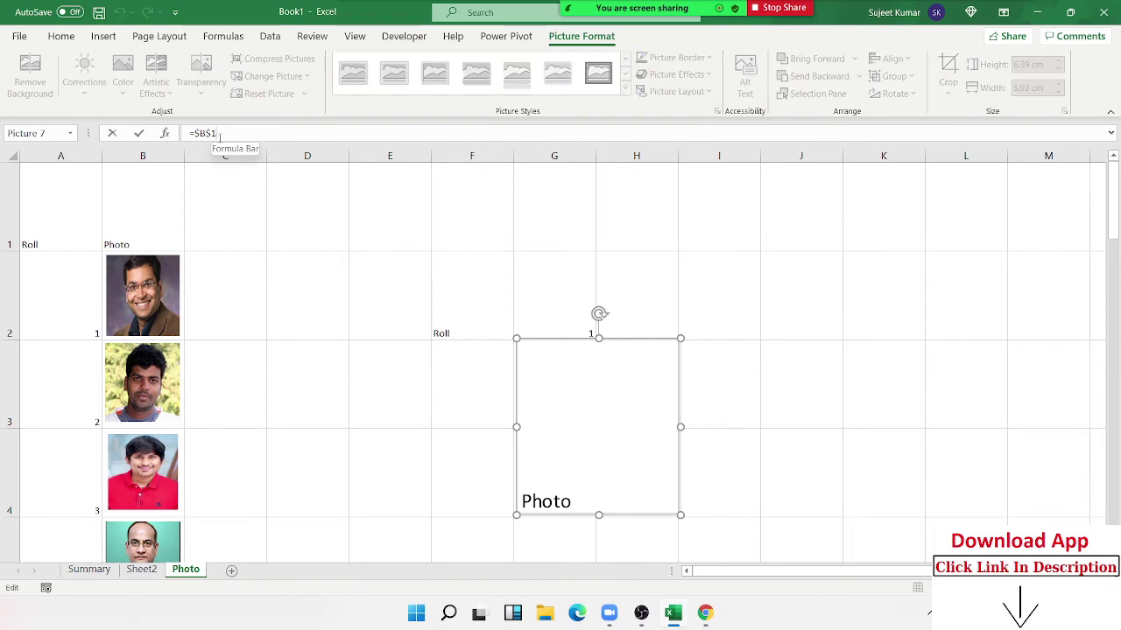
key(BackSpace)
text(2)
key(Return)
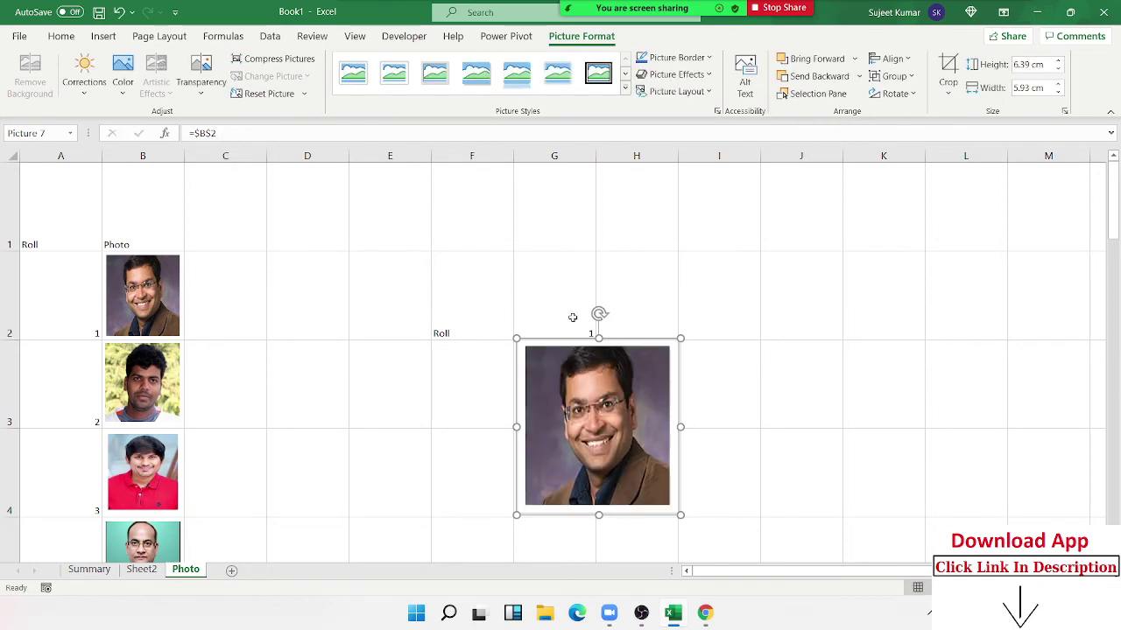
click(573, 319)
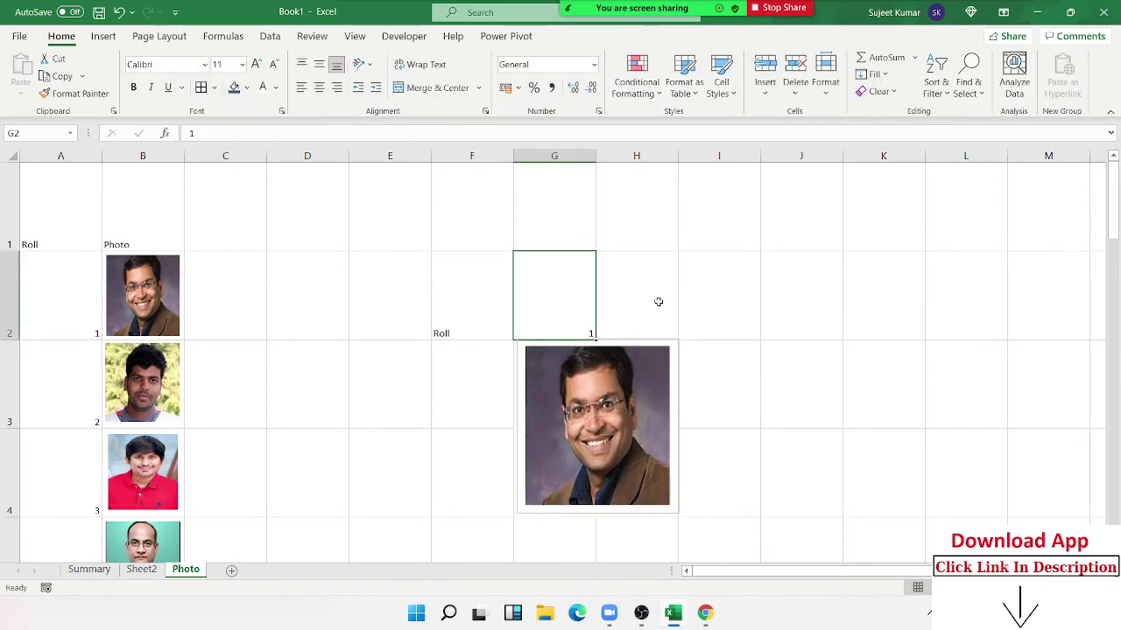
- Select the linked picture to check its =$B$2 reference
click(611, 409)
click(583, 333)
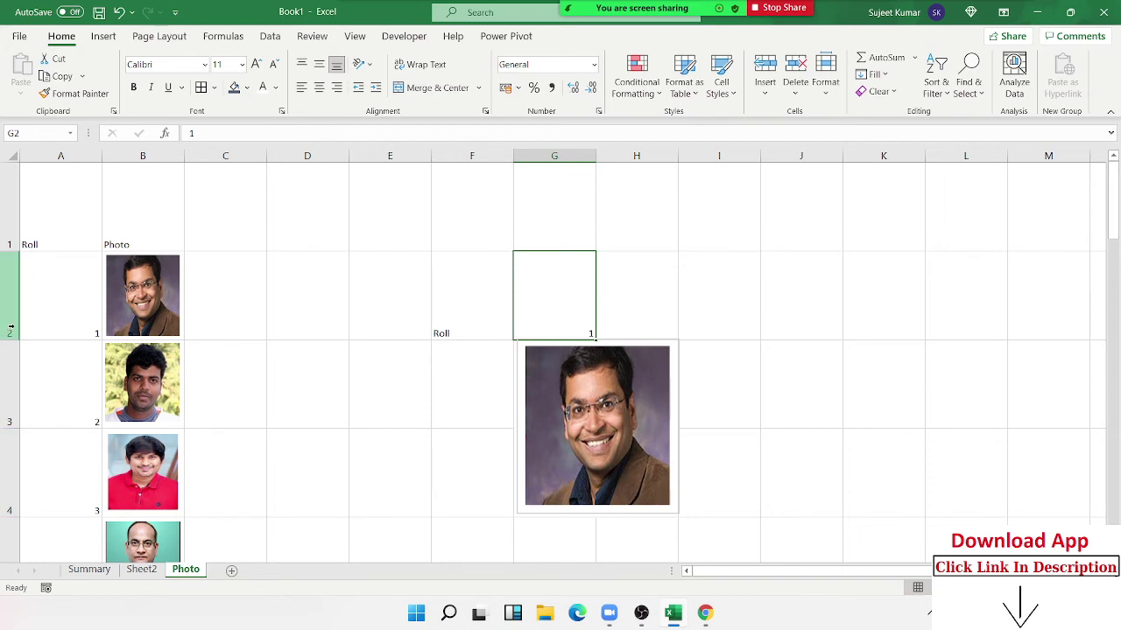
click(556, 421)
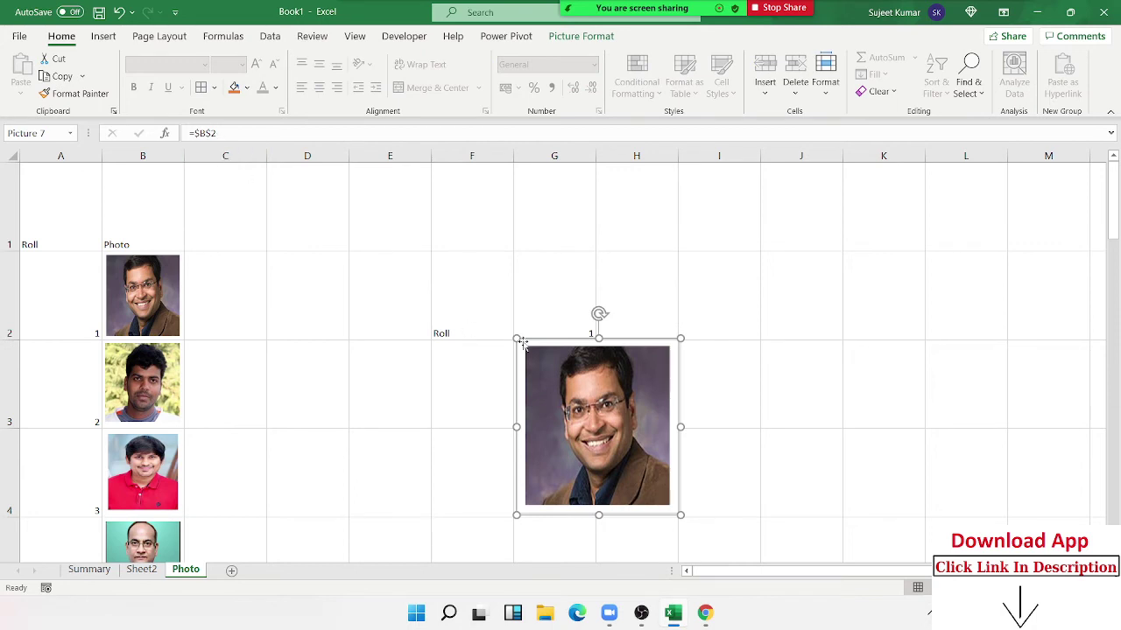
- Enter =MATCH(G2,A:A,0) in H2 to find the roll's row in column A
click(576, 318)
click(652, 302)
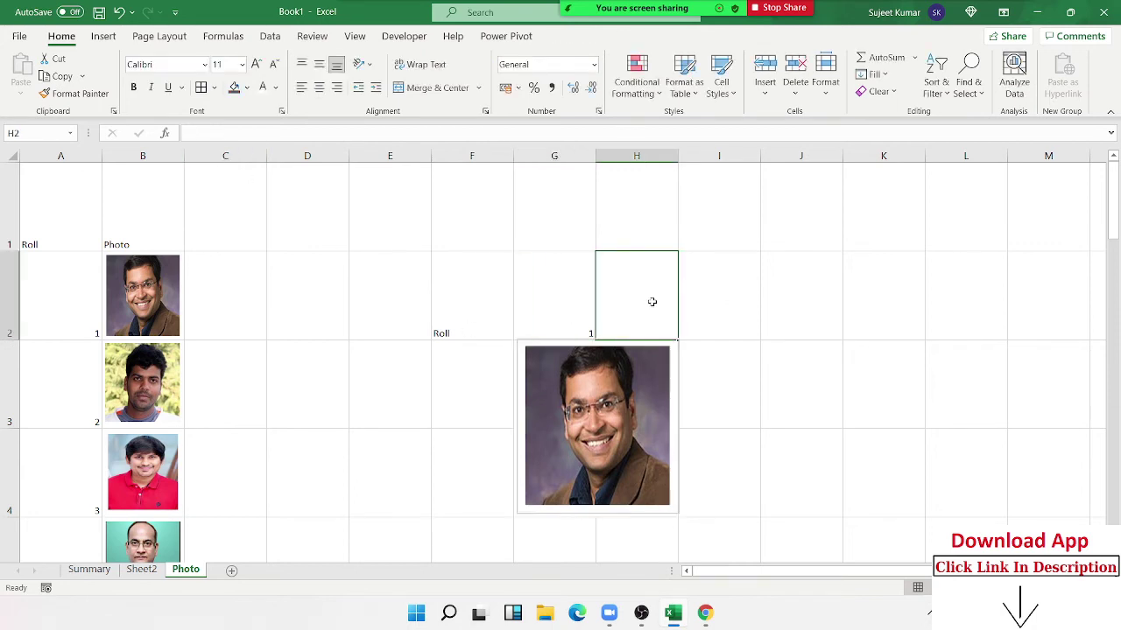
text(=)
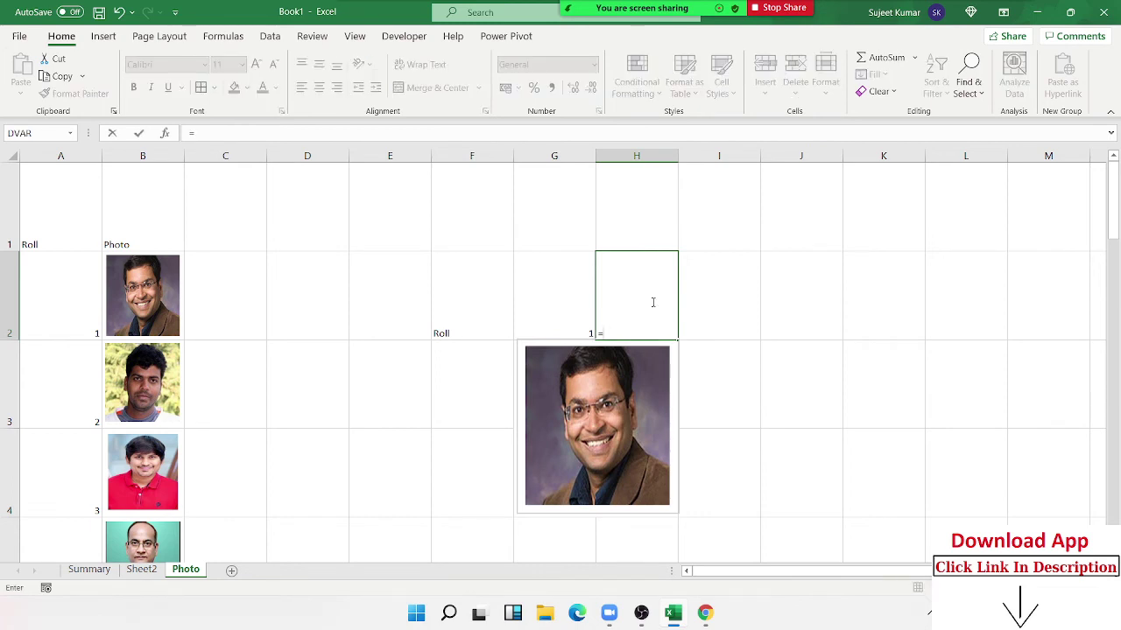
text(m)
key(Tab)
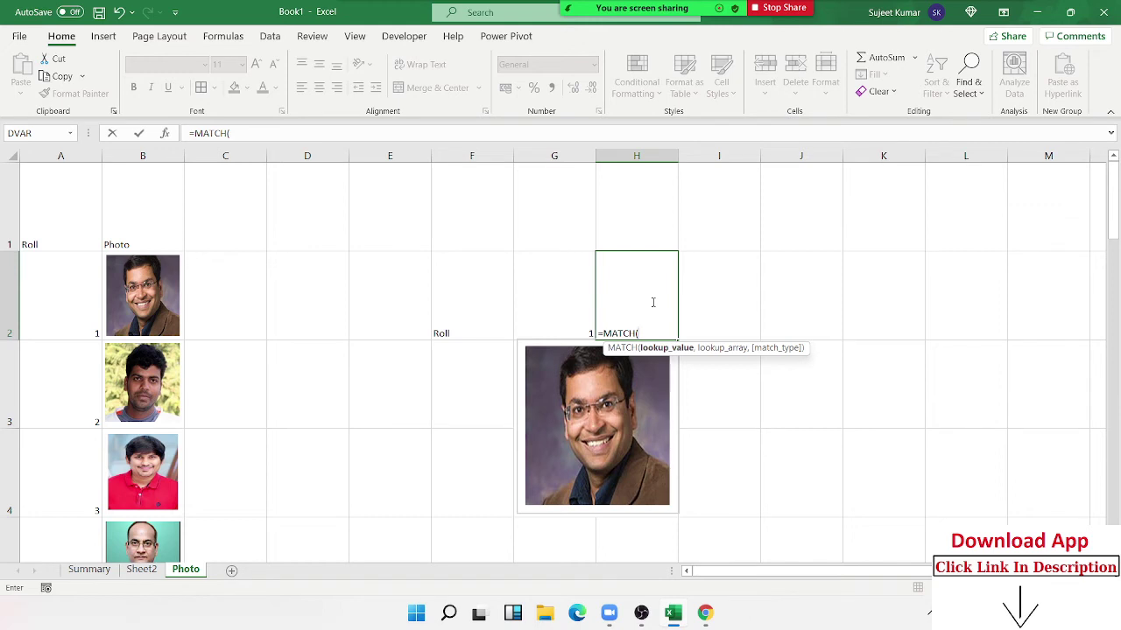
click(568, 296)
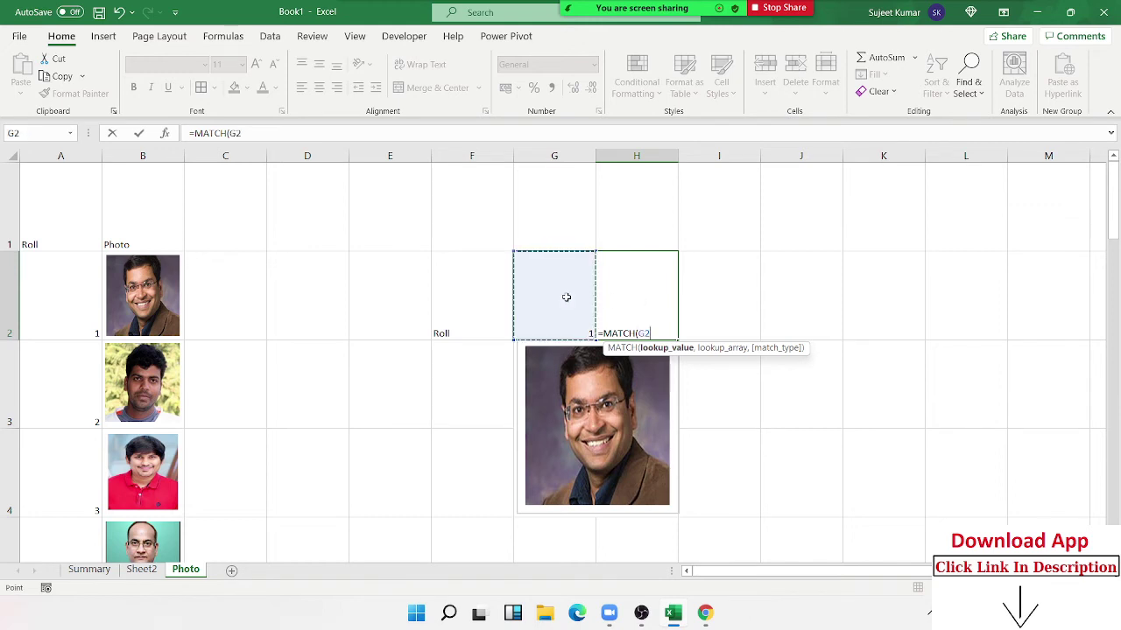
text(,)
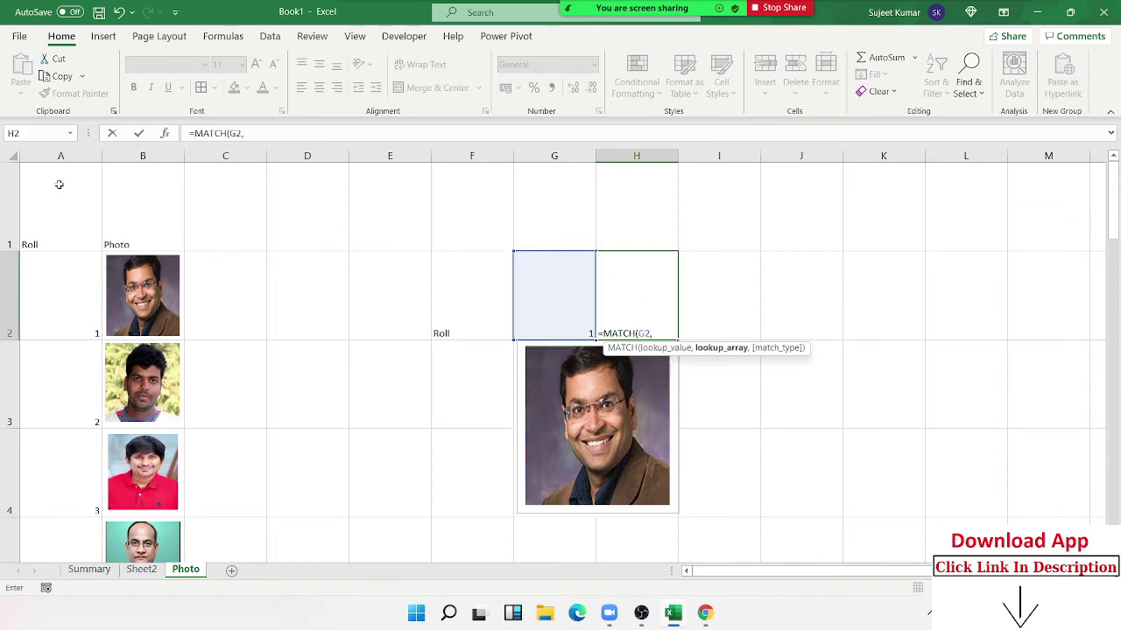
click(61, 155)
text(,)
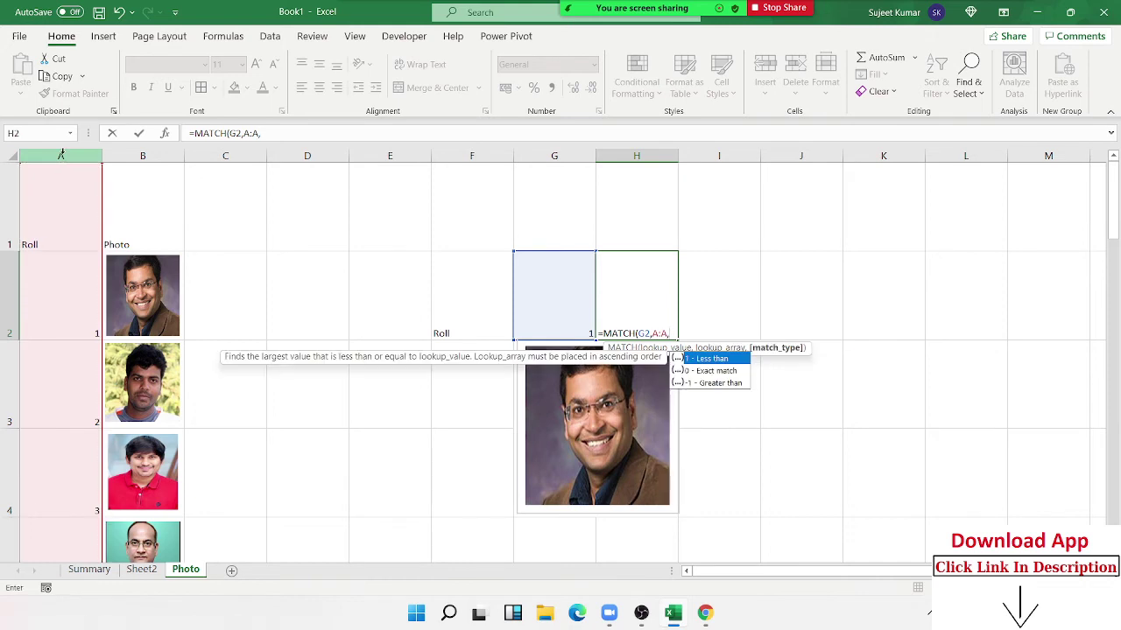
text(2)
text(0))
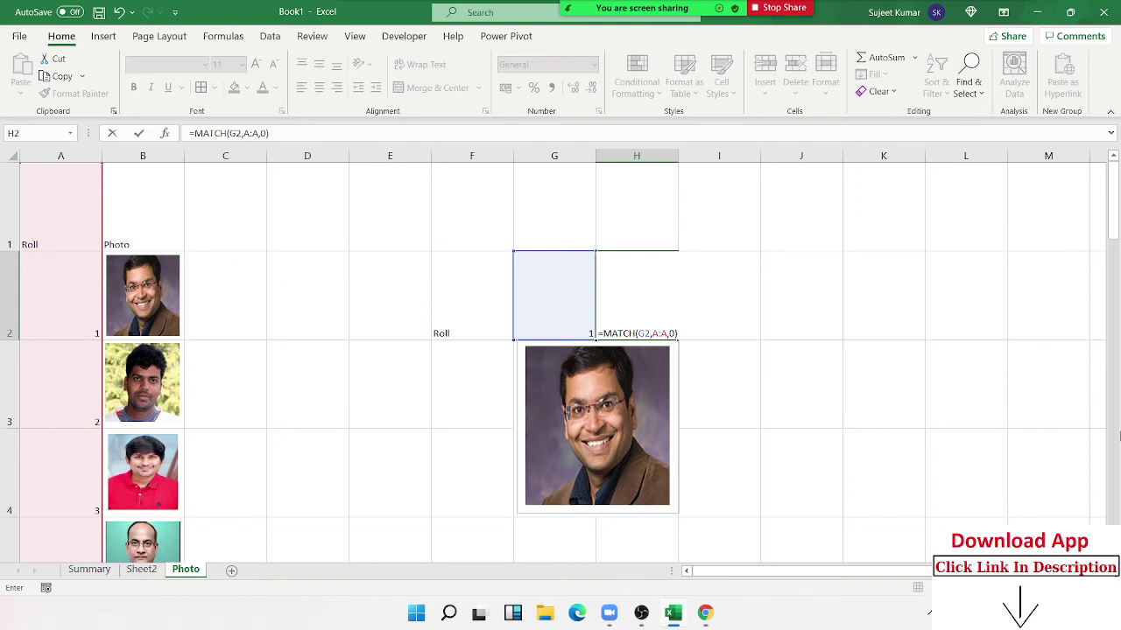
key(Return)
key(Up)
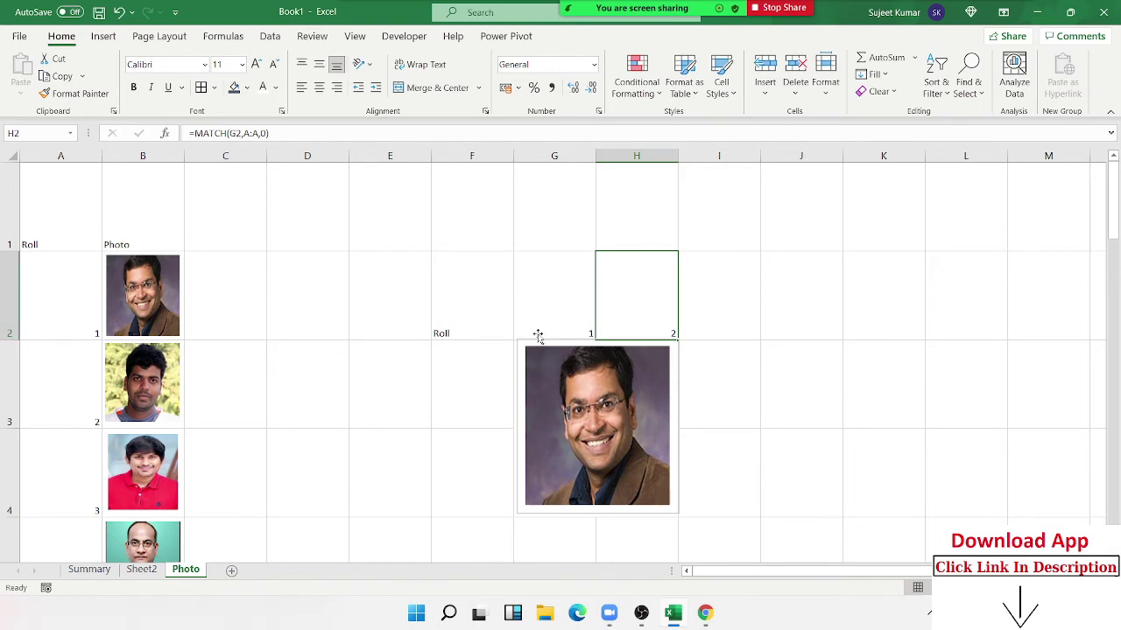
click(546, 310)
- Enter roll 3 in G2, then change it to roll 4
text(3)
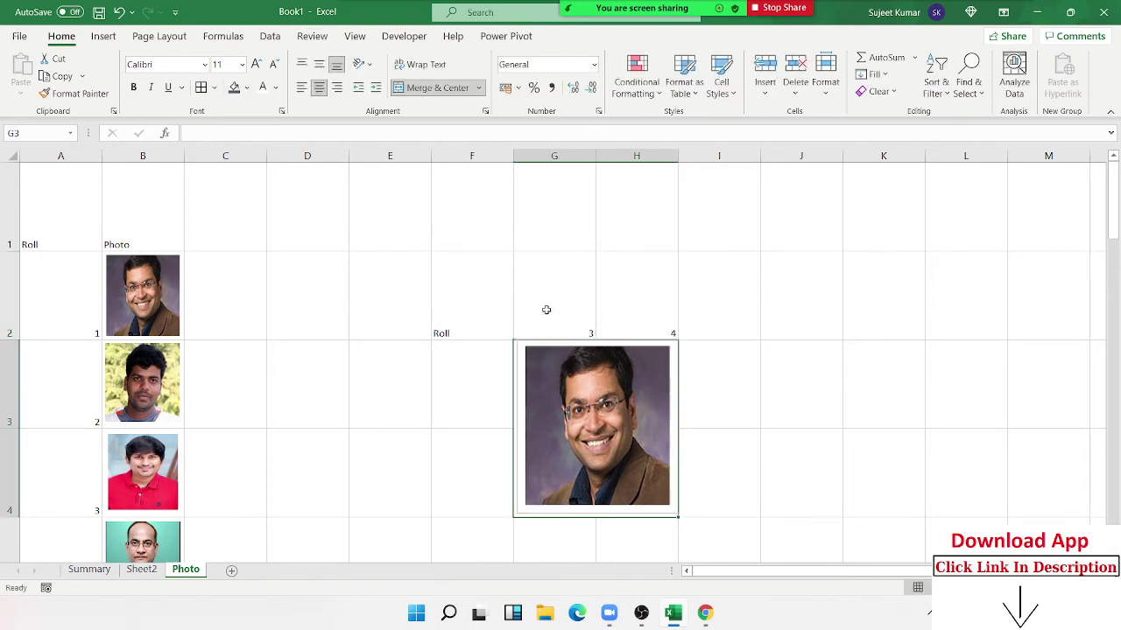
key(ctrl+Return)
text(4)
key(ctrl+Return)
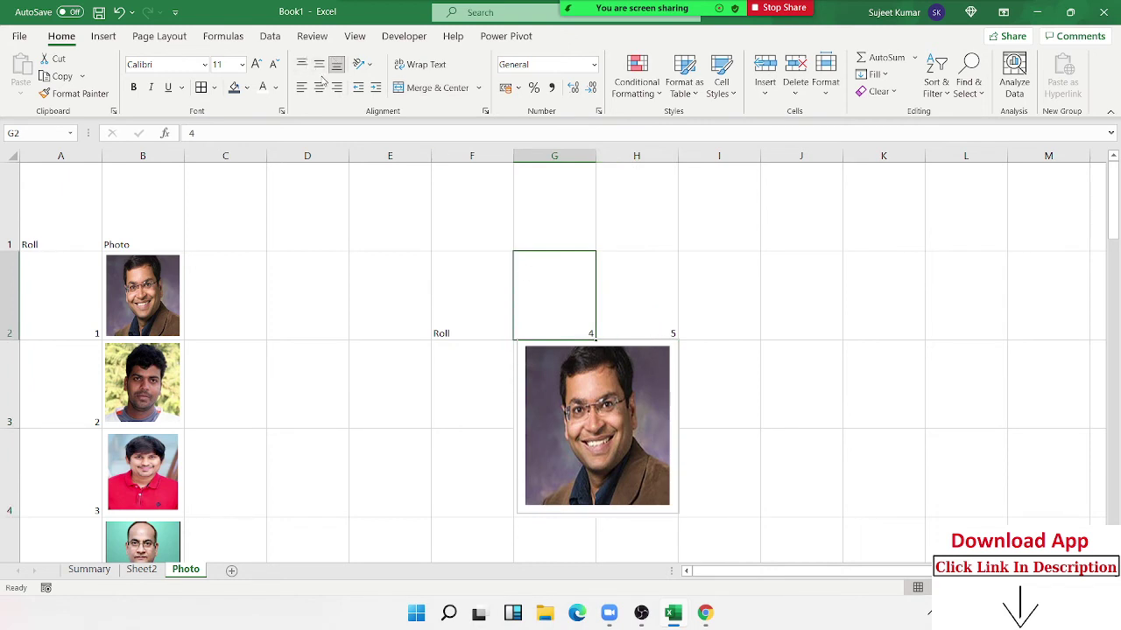
- Centre the G2 roll and H2 result both horizontally and vertically
click(319, 88)
click(319, 64)
click(616, 278)
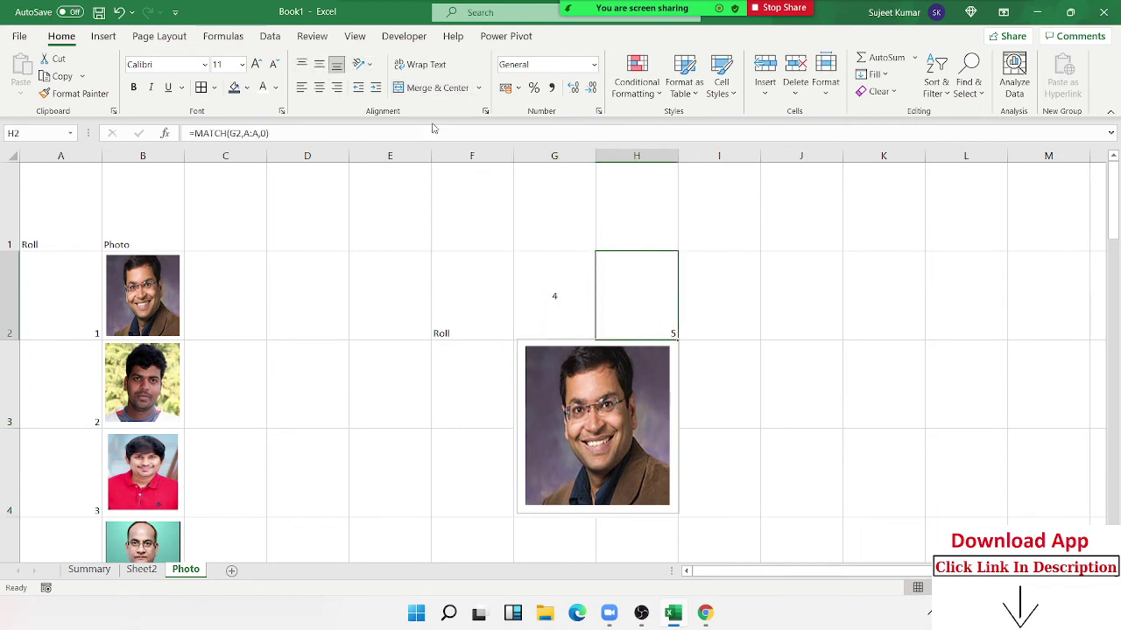
click(318, 64)
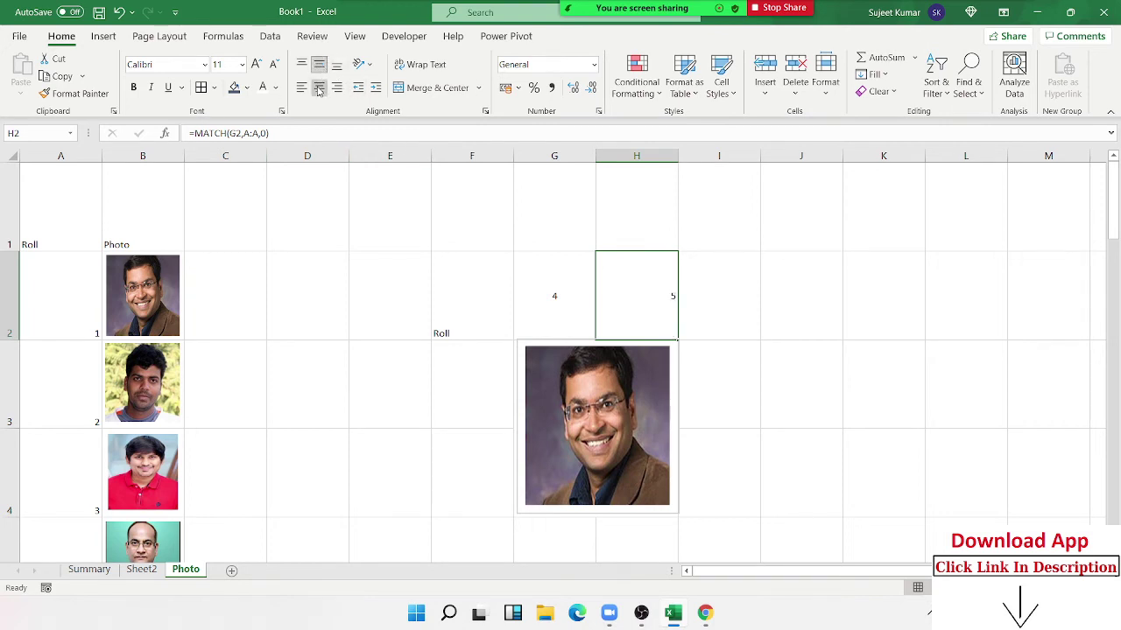
click(319, 87)
click(617, 469)
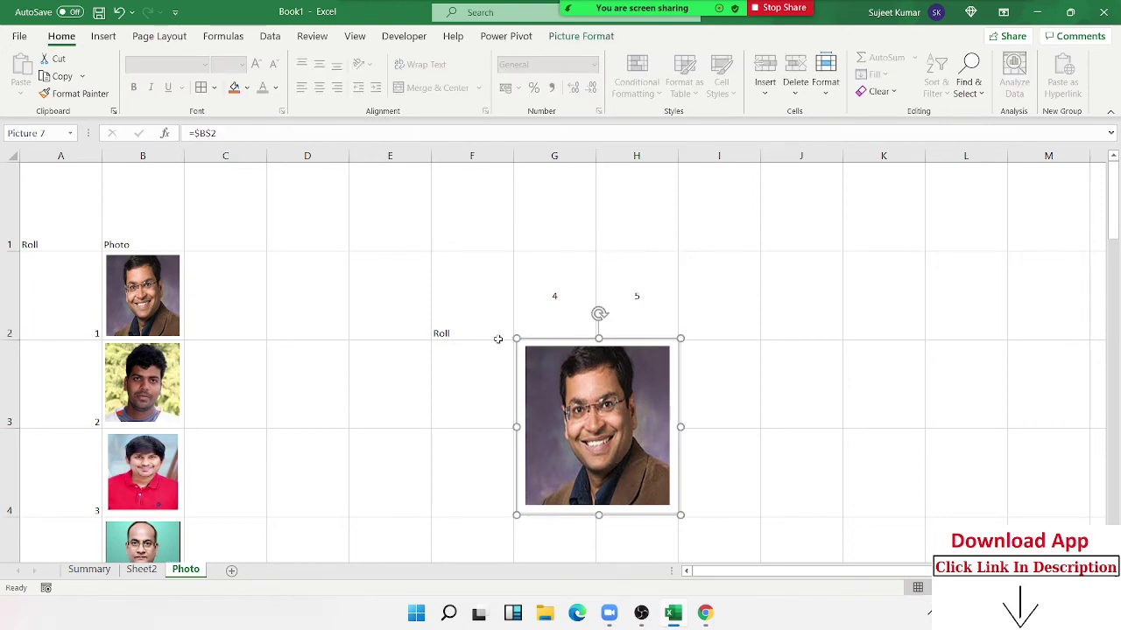
click(699, 309)
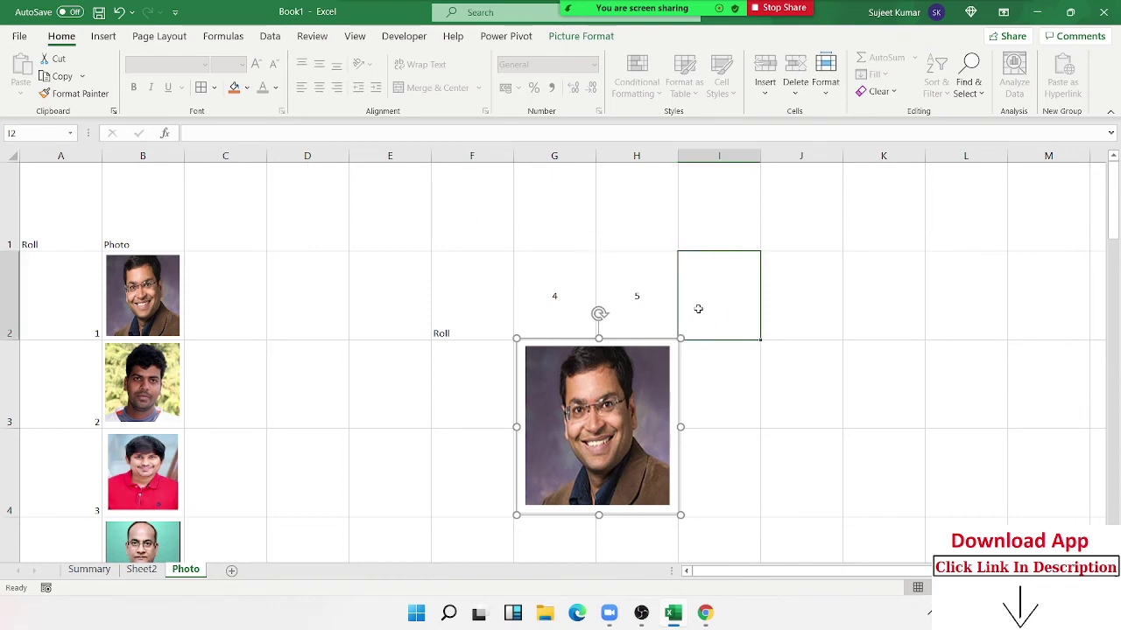
- Enter ="B"&H2 in I2 to build the photo's cell address
text(=)
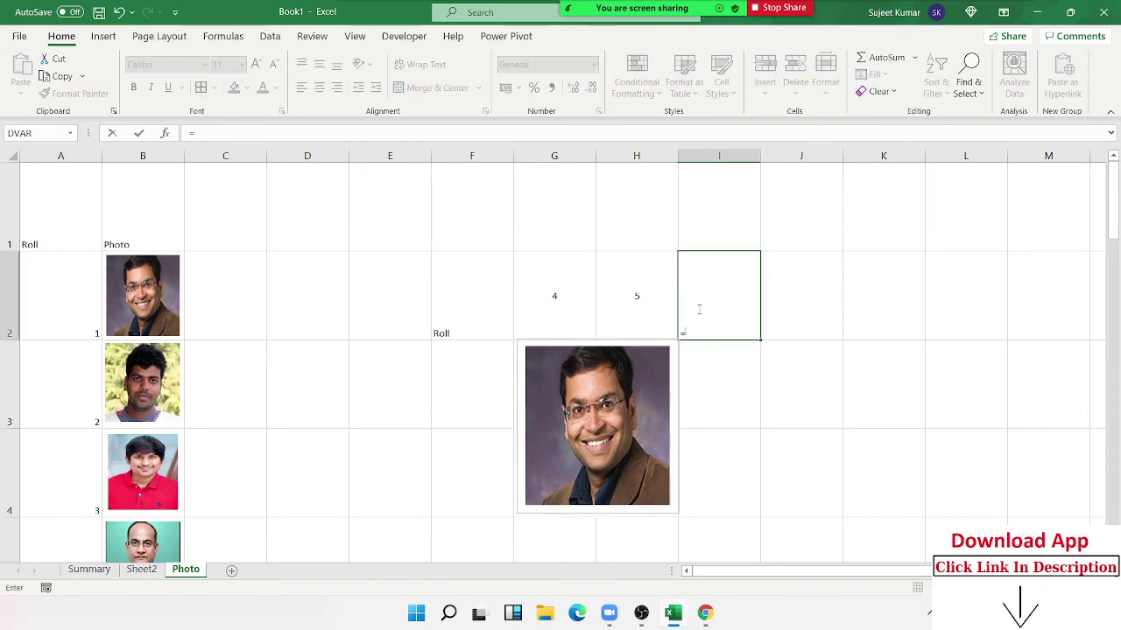
text("B")
text(&)
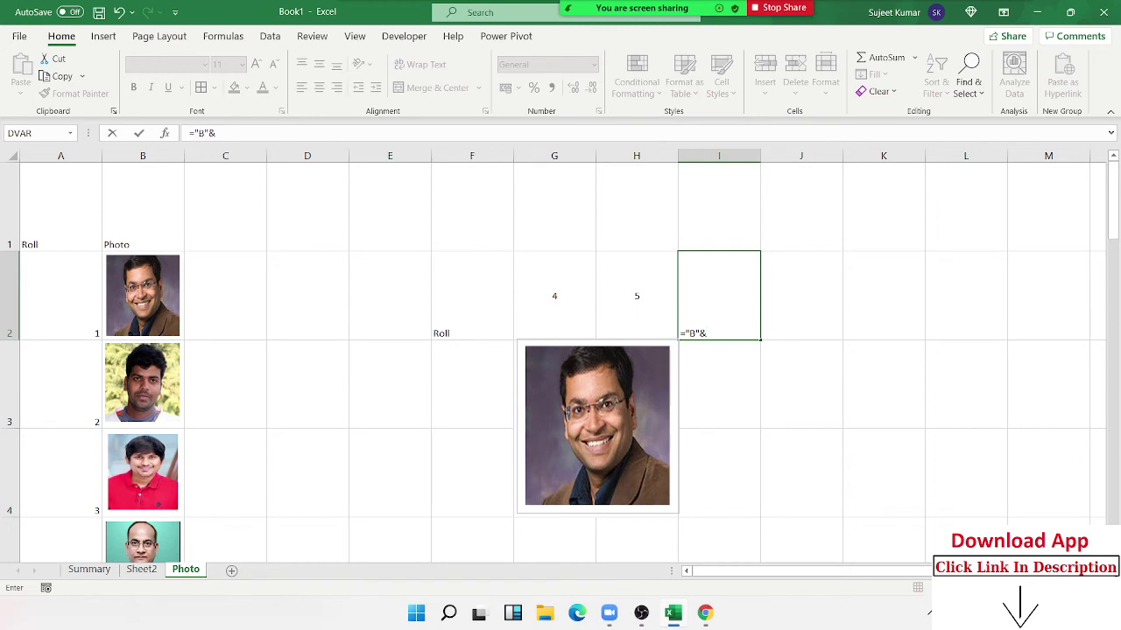
click(613, 298)
key(Return)
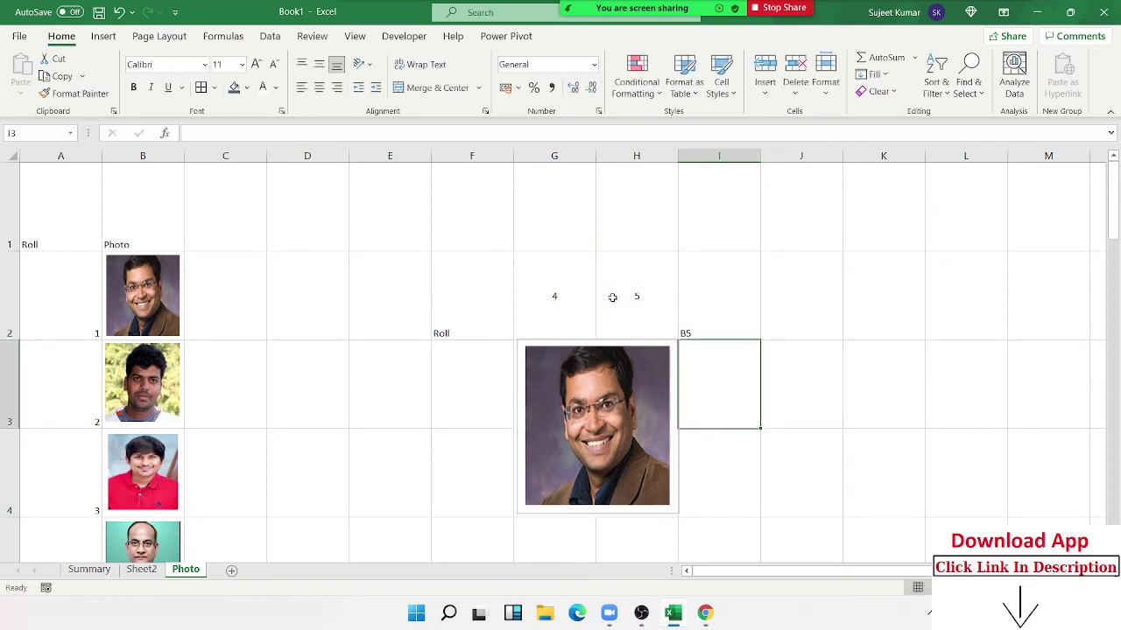
- Set G2 to roll 1 and confirm I2 now reads B2
click(523, 404)
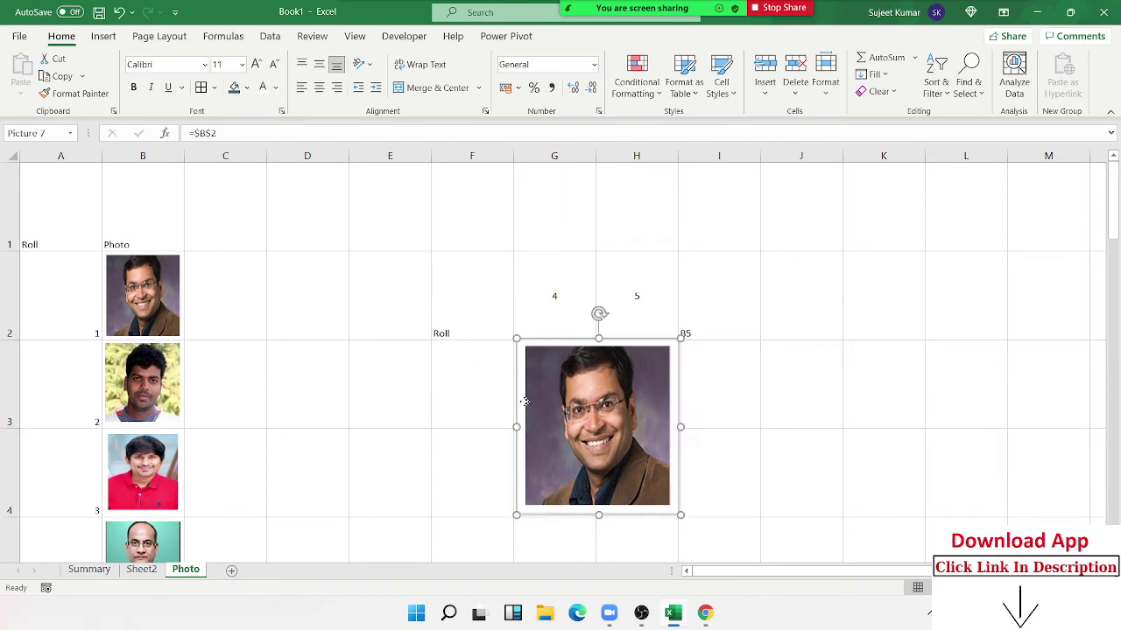
click(552, 299)
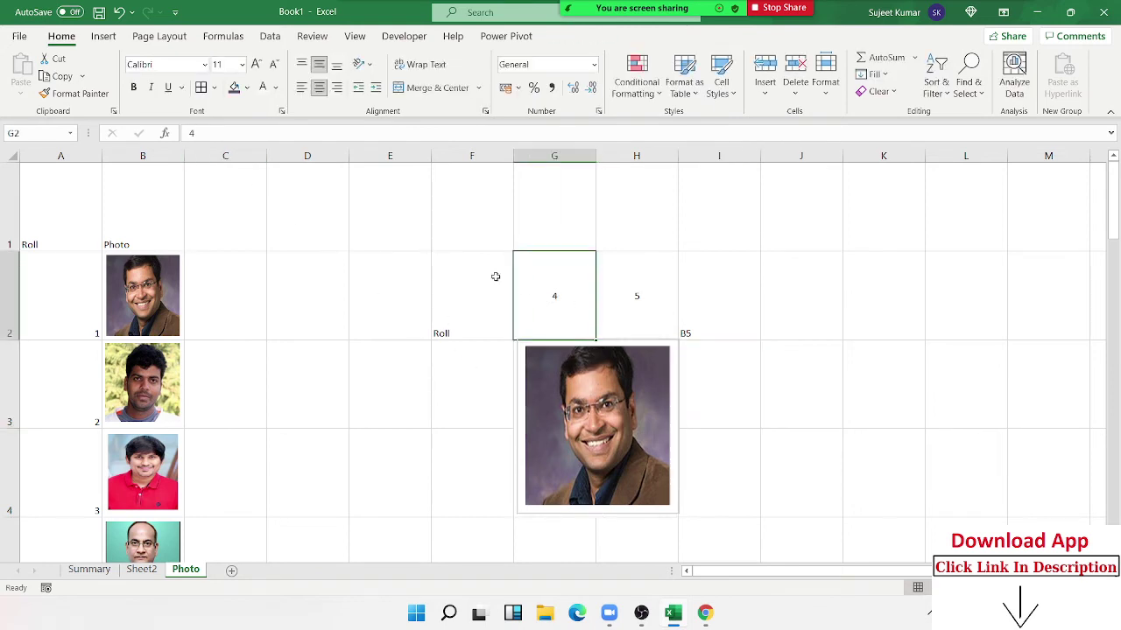
text(1)
key(Return)
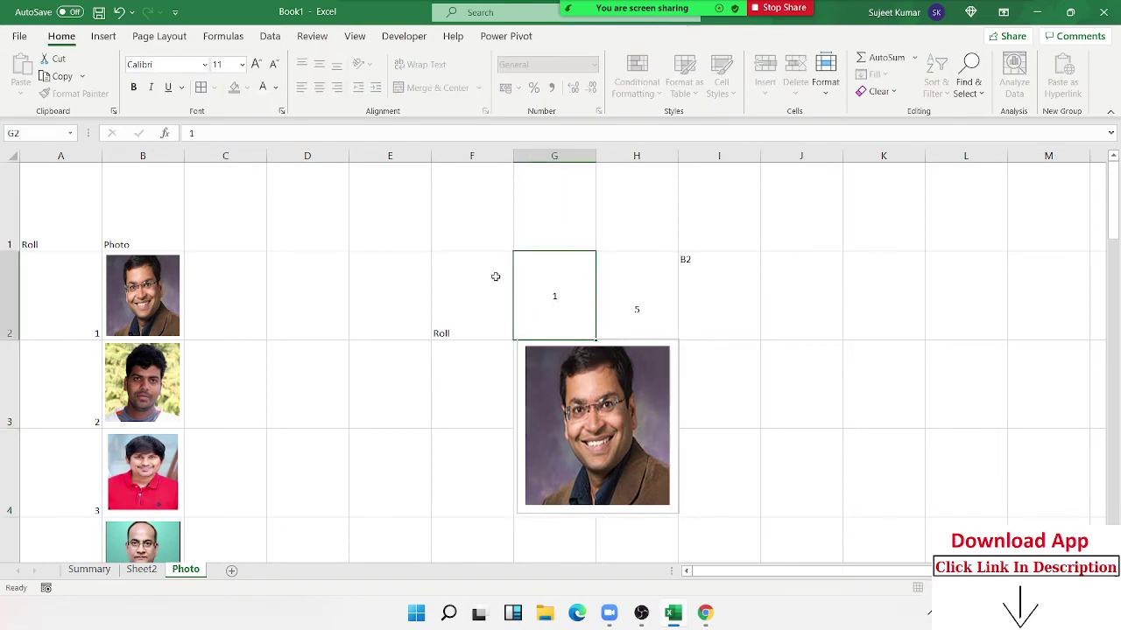
click(726, 328)
click(627, 363)
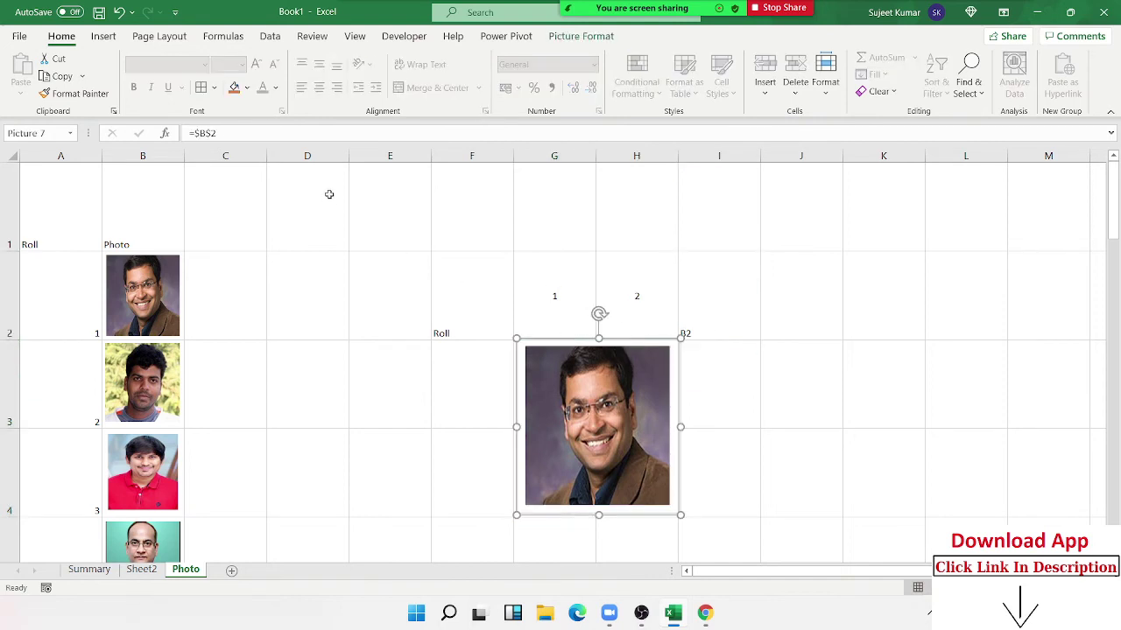
- Set G2 to roll 2 and check the row in H2 and address in I2
click(542, 300)
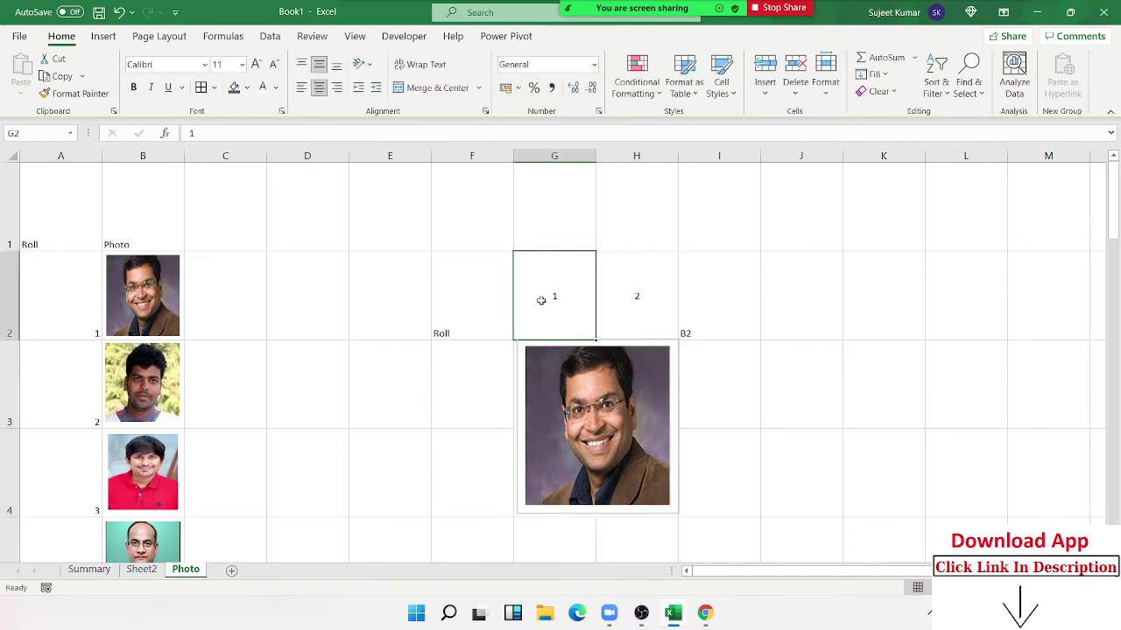
text(2)
key(Return)
click(653, 311)
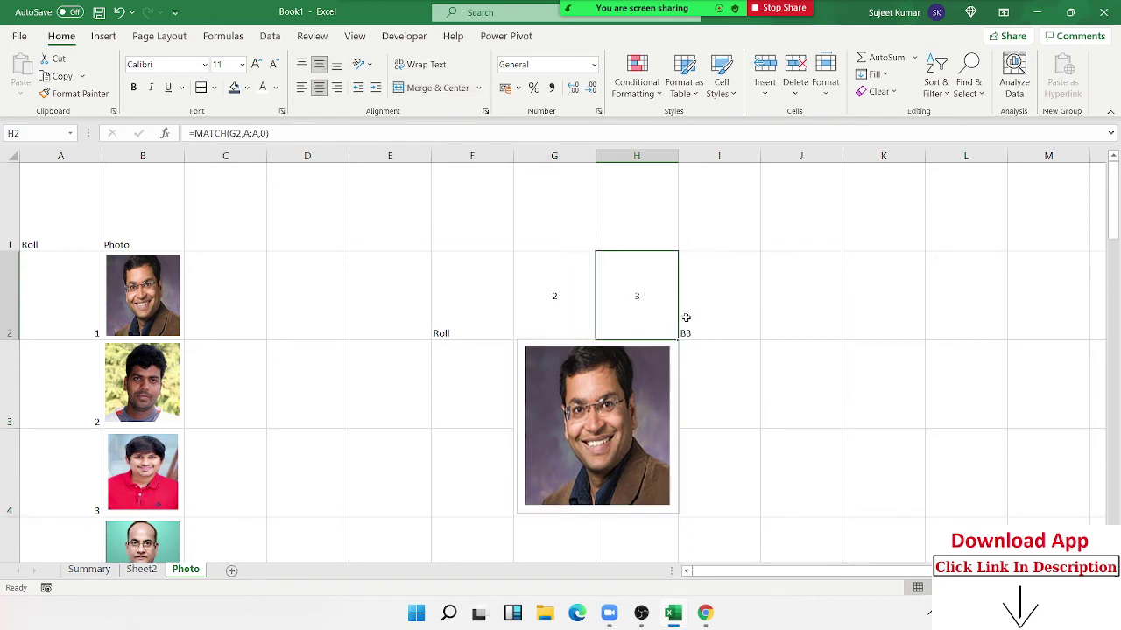
click(691, 318)
- Change the linked picture's link to =$B$3 so it shows the second photo
click(615, 354)
click(232, 131)
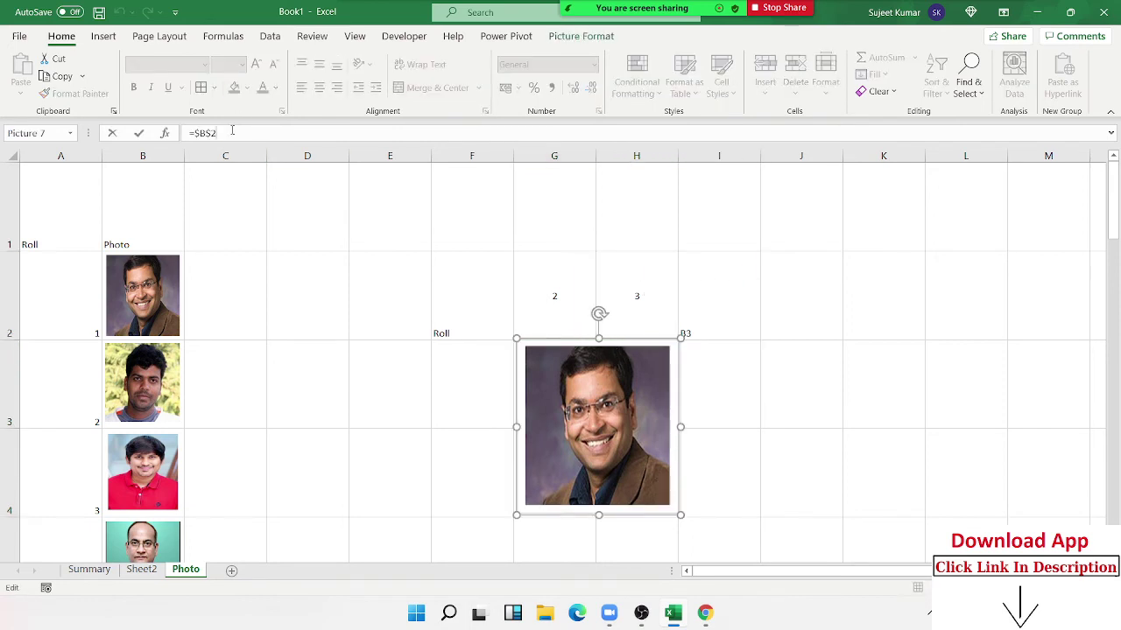
key(BackSpace)
text(3)
key(Return)
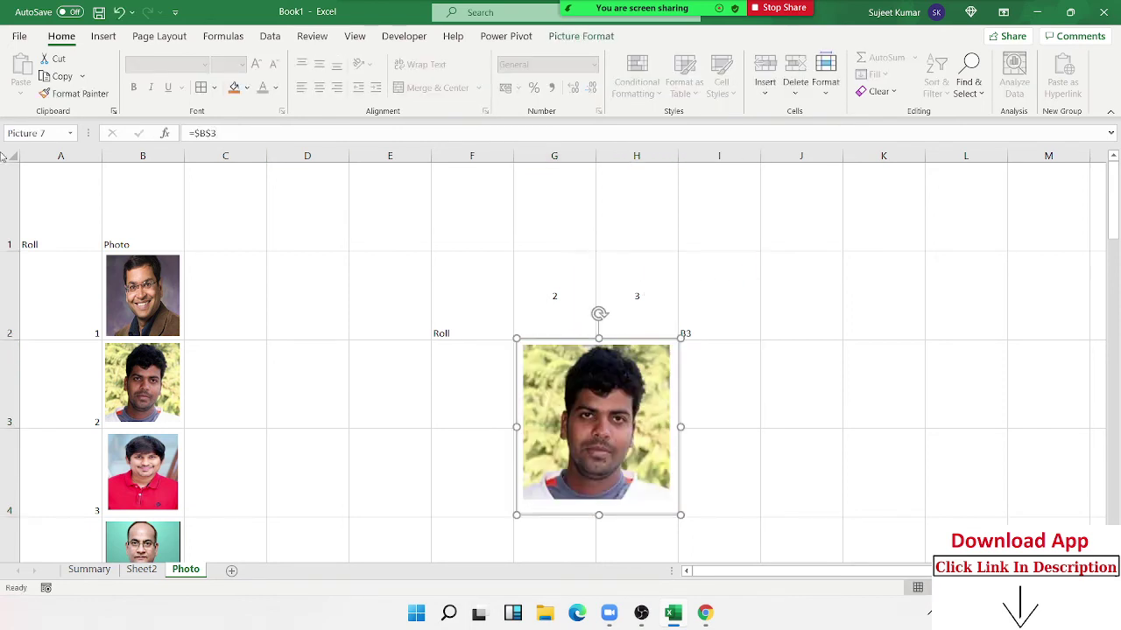
- Select A3:B3 with roll 2 and its photo, then switch to Sheet2
click(80, 385)
drag(80, 385, 145, 386)
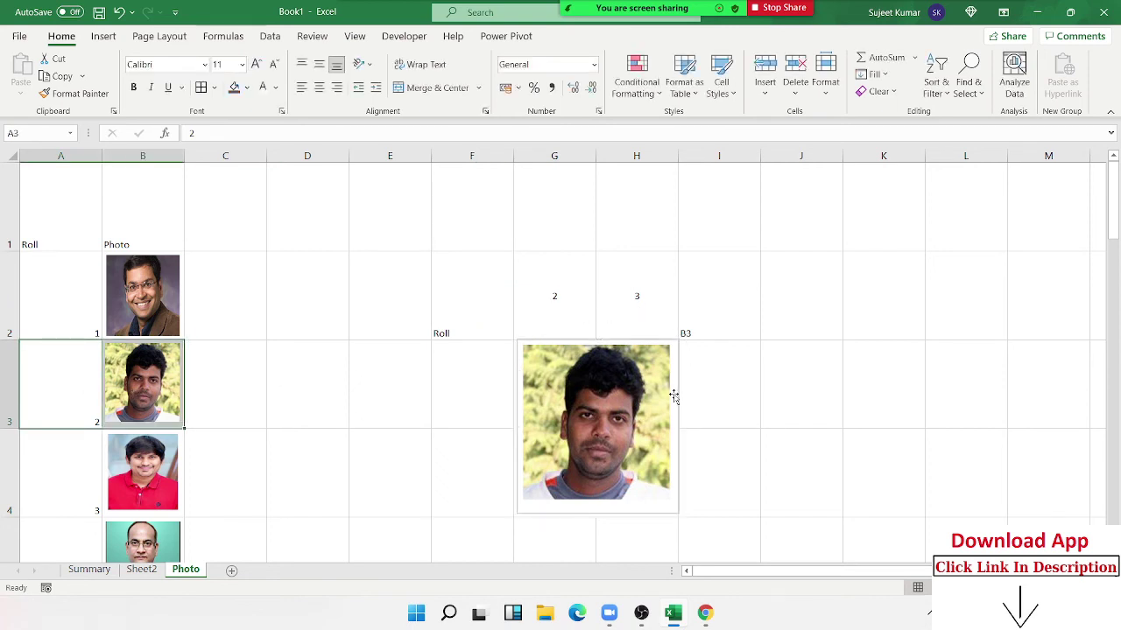
click(141, 569)
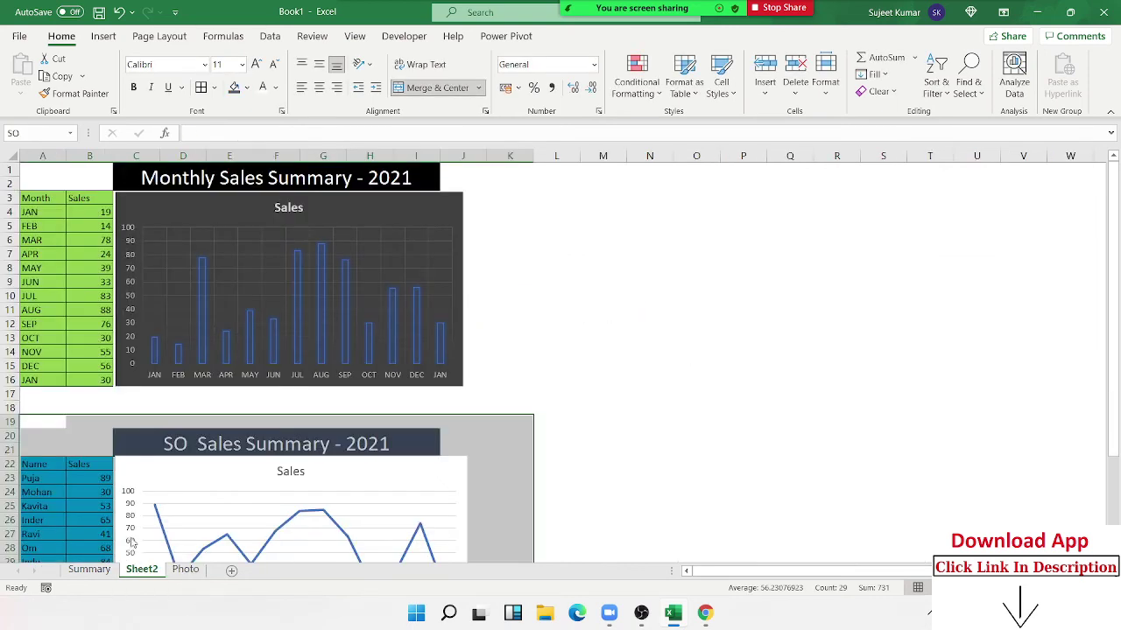
- Inspect the Summary sheet's linked chart picture and its link formula
click(91, 570)
click(230, 359)
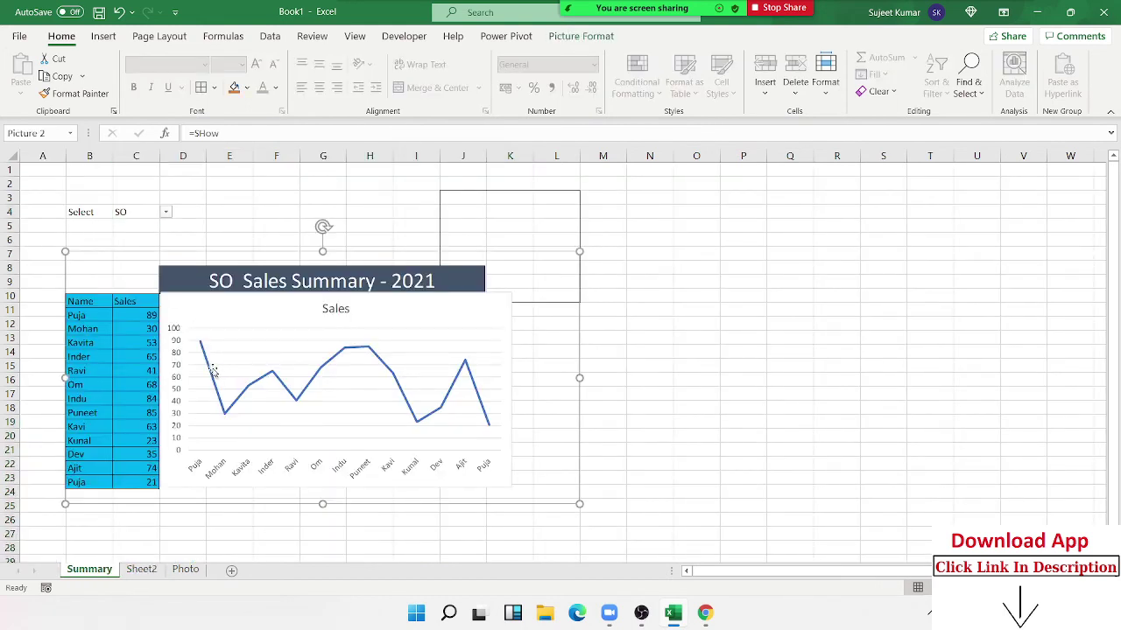
click(185, 570)
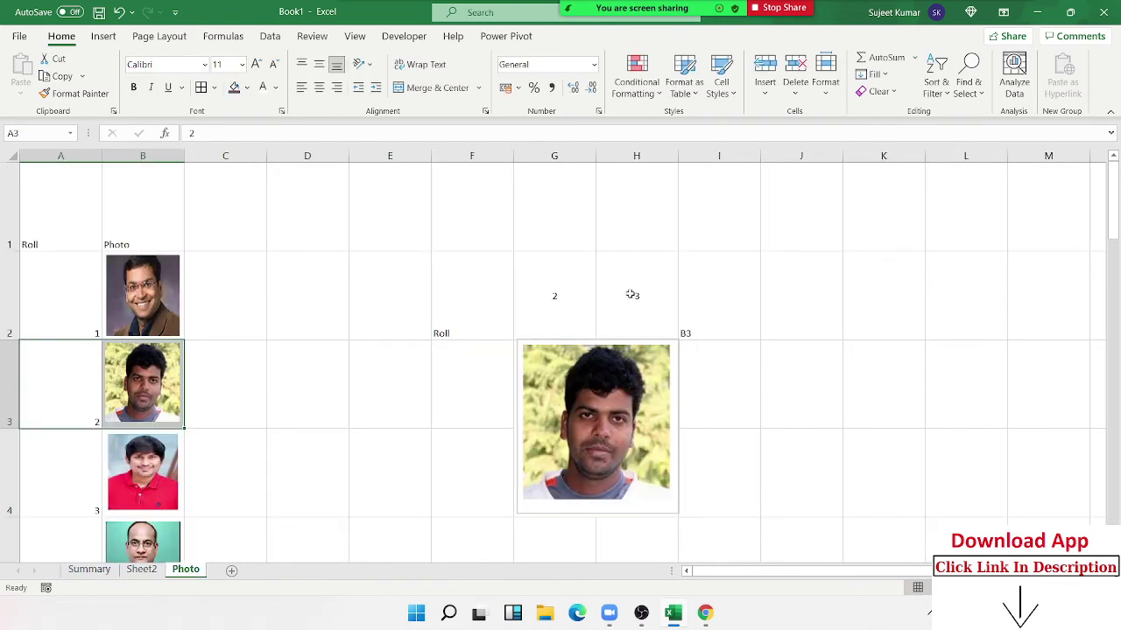
- On the Photo sheet, compare I2's address formula with the picture's =$B$3 link
click(691, 321)
click(627, 389)
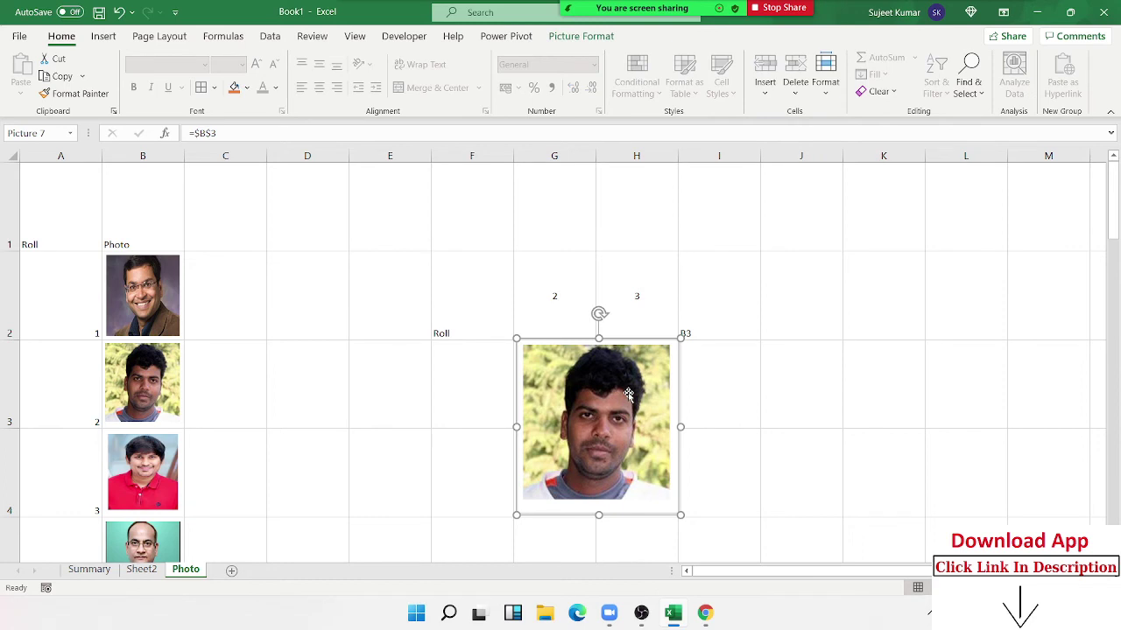
click(723, 282)
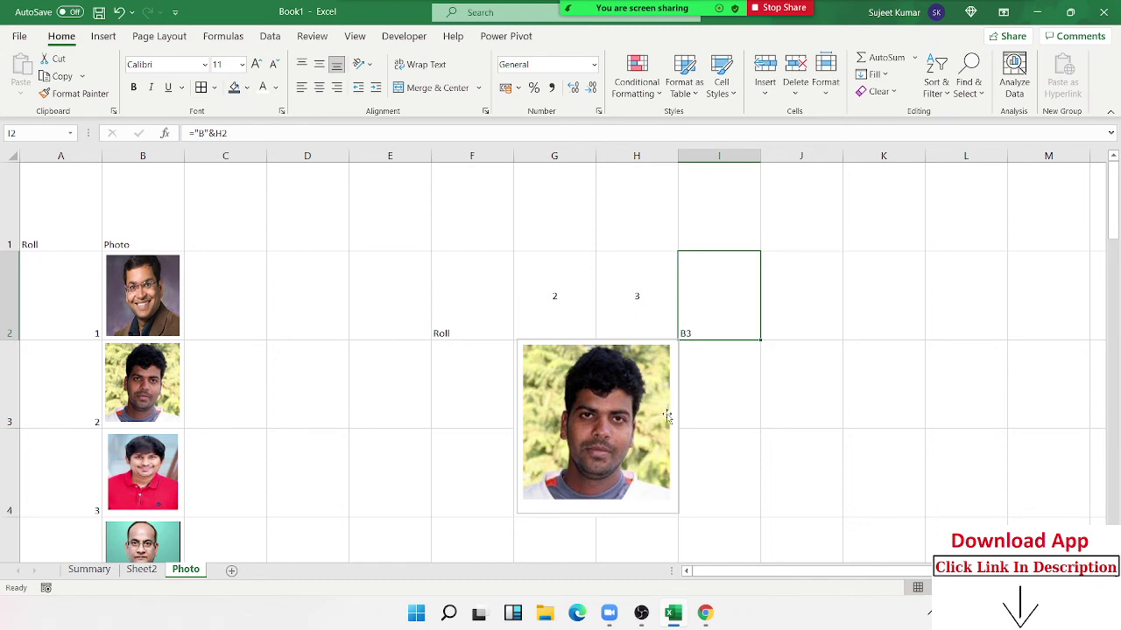
click(636, 400)
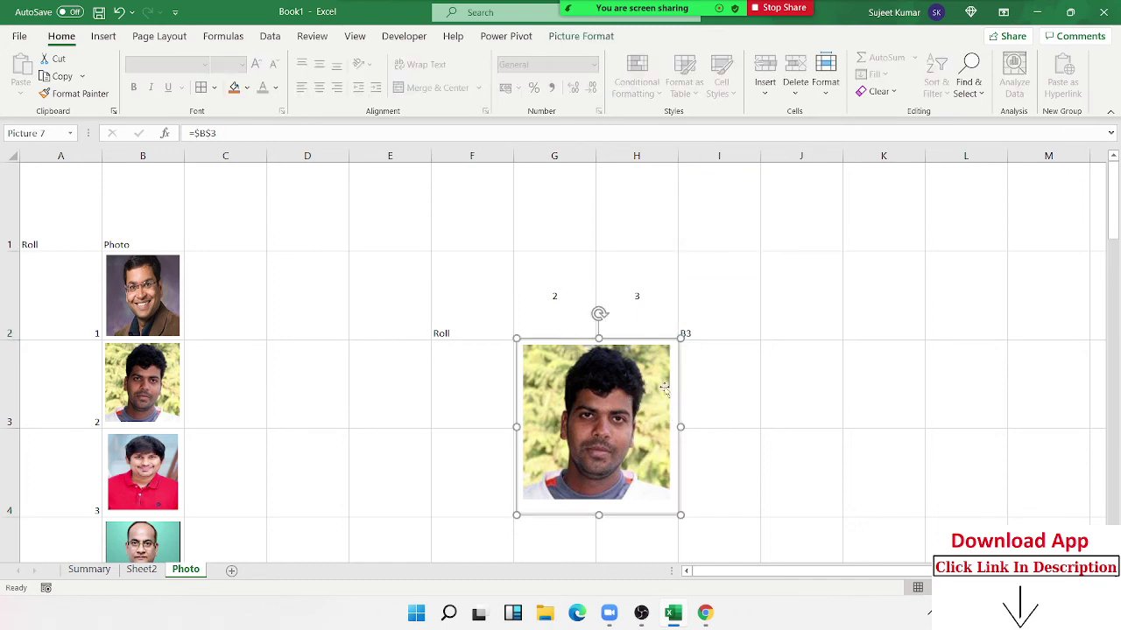
click(692, 379)
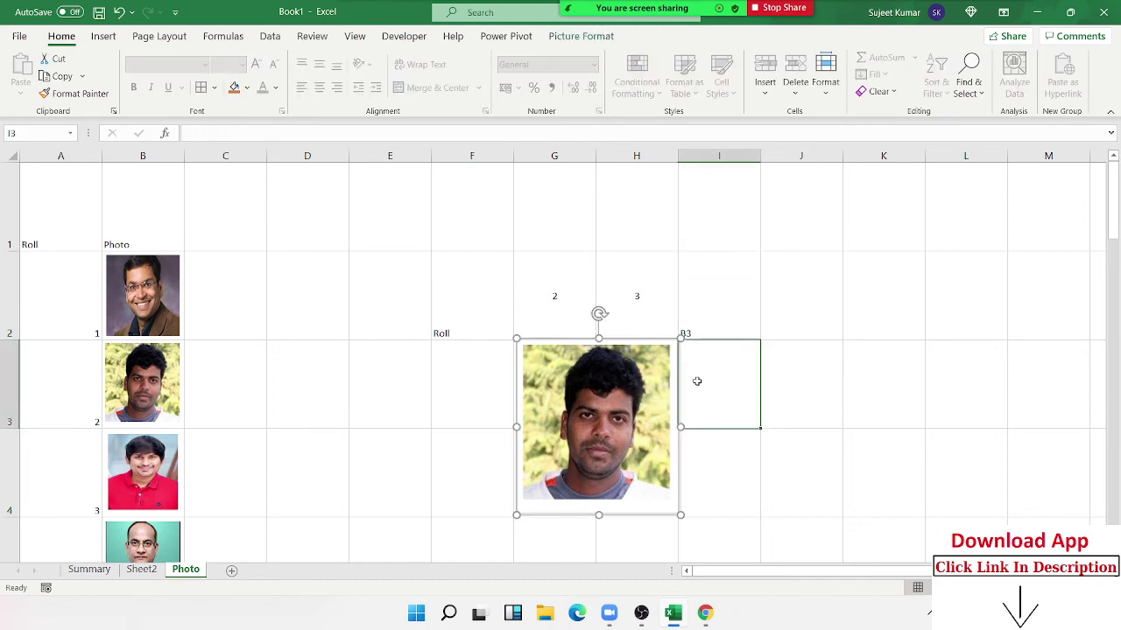
- Via Formulas > Define Name, create name Photo referring to =INDIRECT(Photo!$I$2)
click(235, 36)
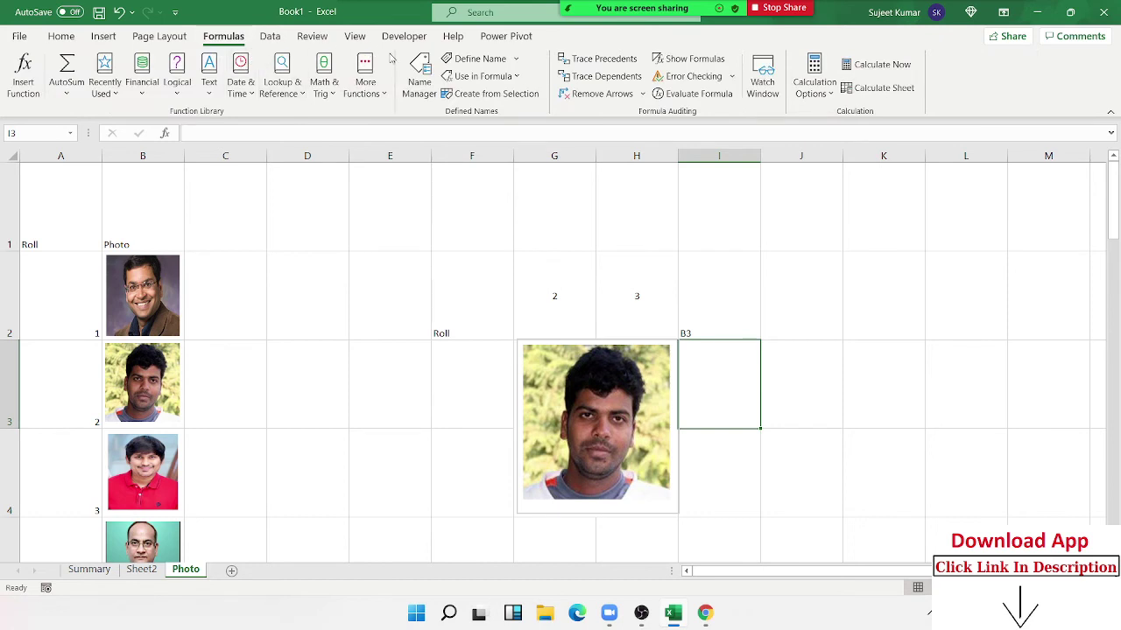
click(474, 59)
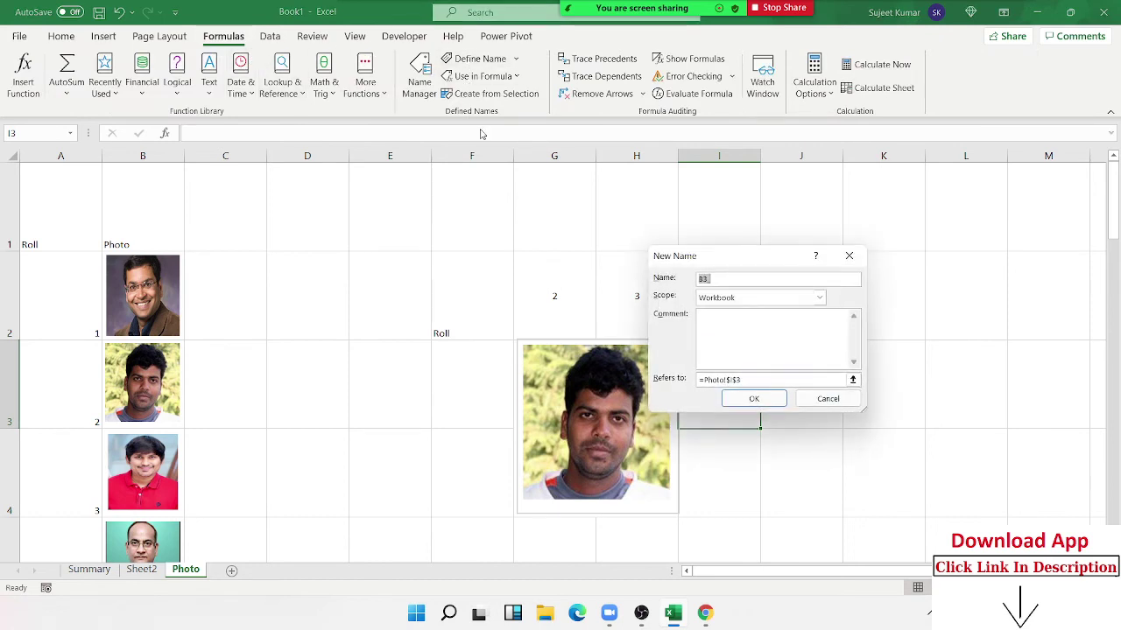
text(Photo)
drag(700, 256, 924, 252)
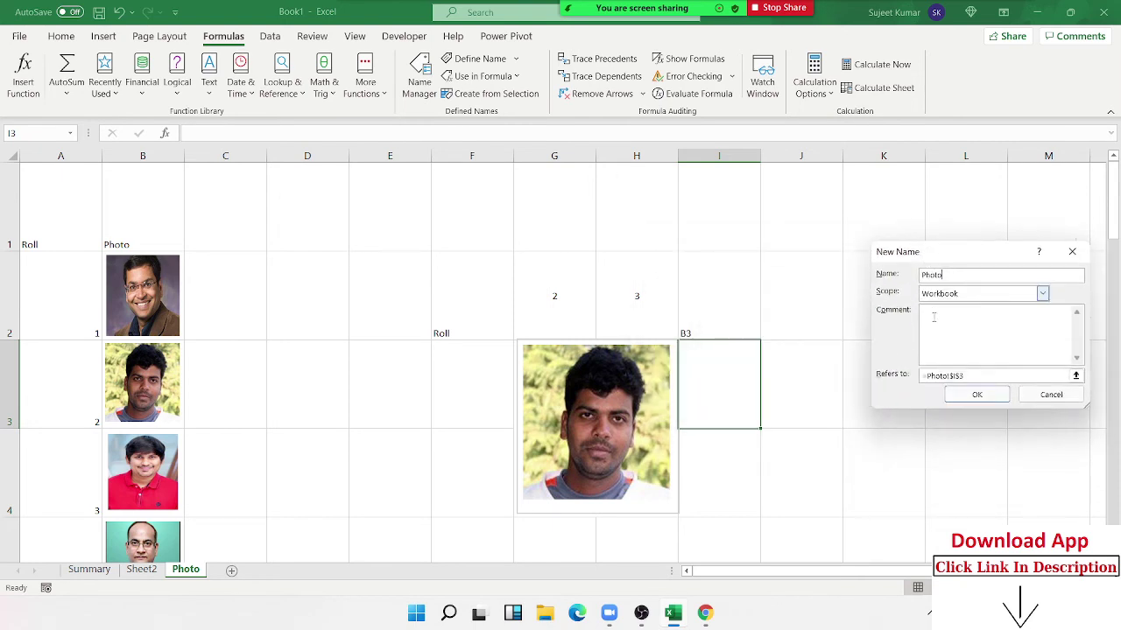
click(987, 377)
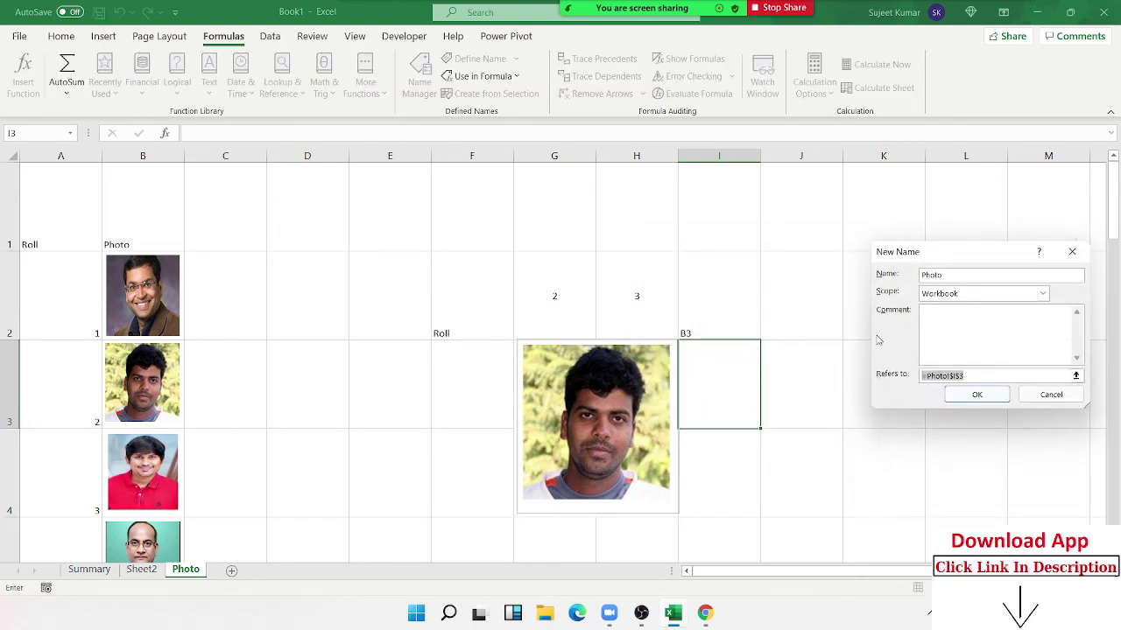
key(BackSpace)
text(indirect()
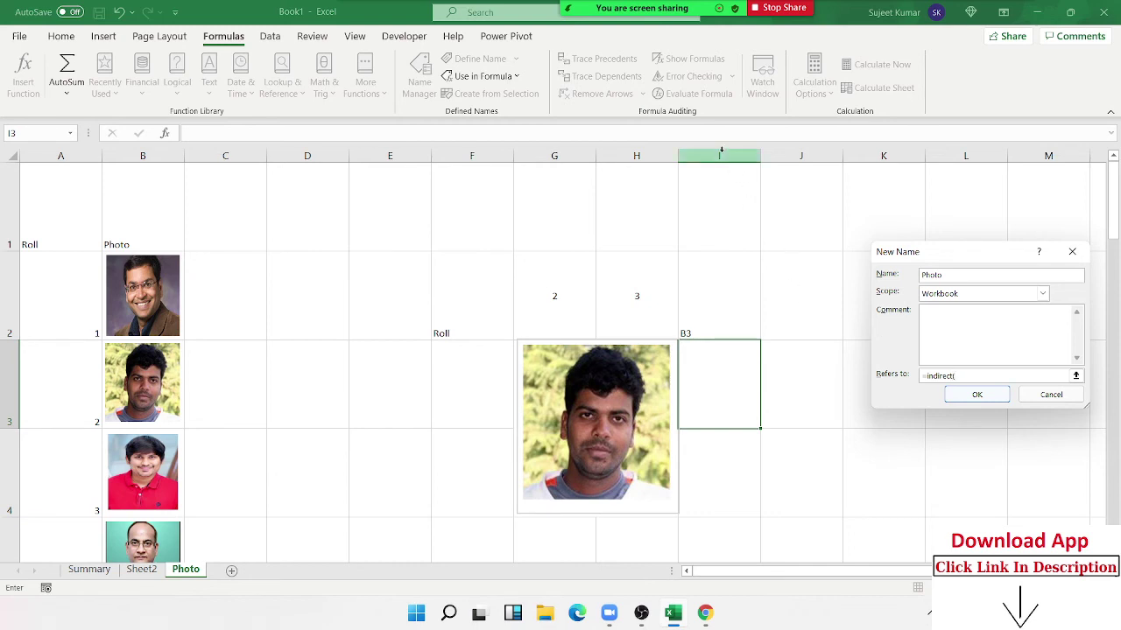
click(695, 326)
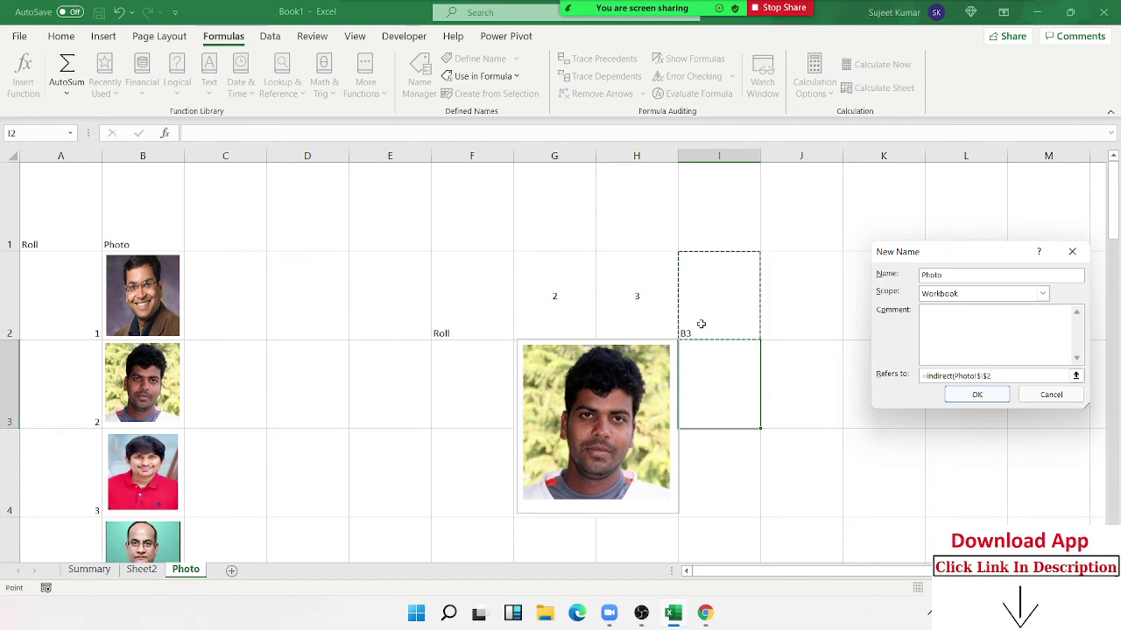
text())
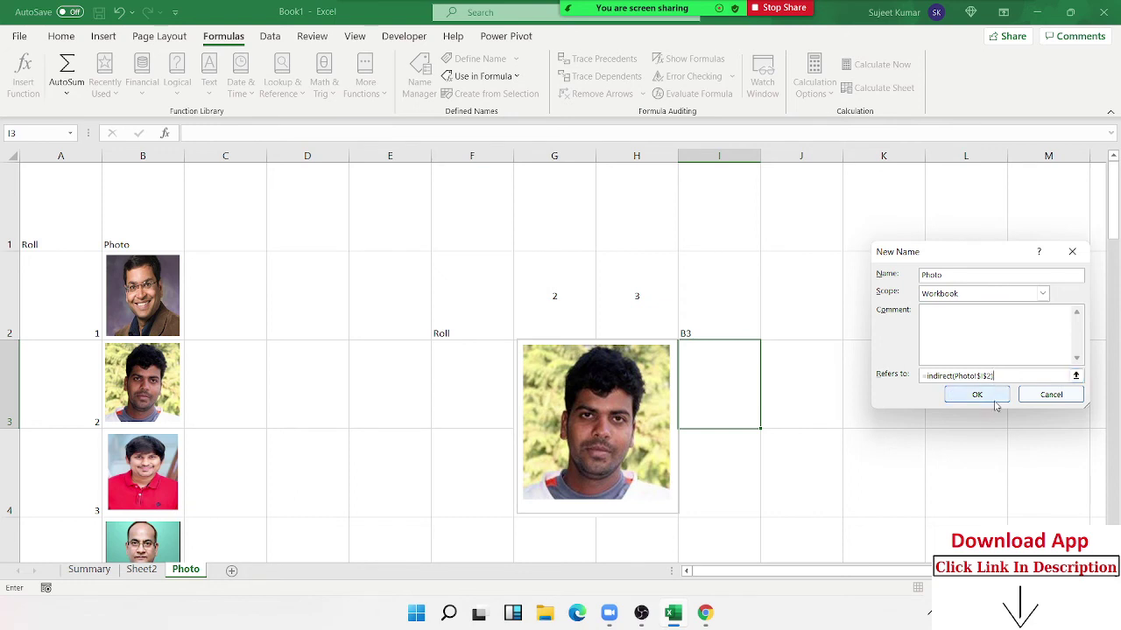
click(974, 396)
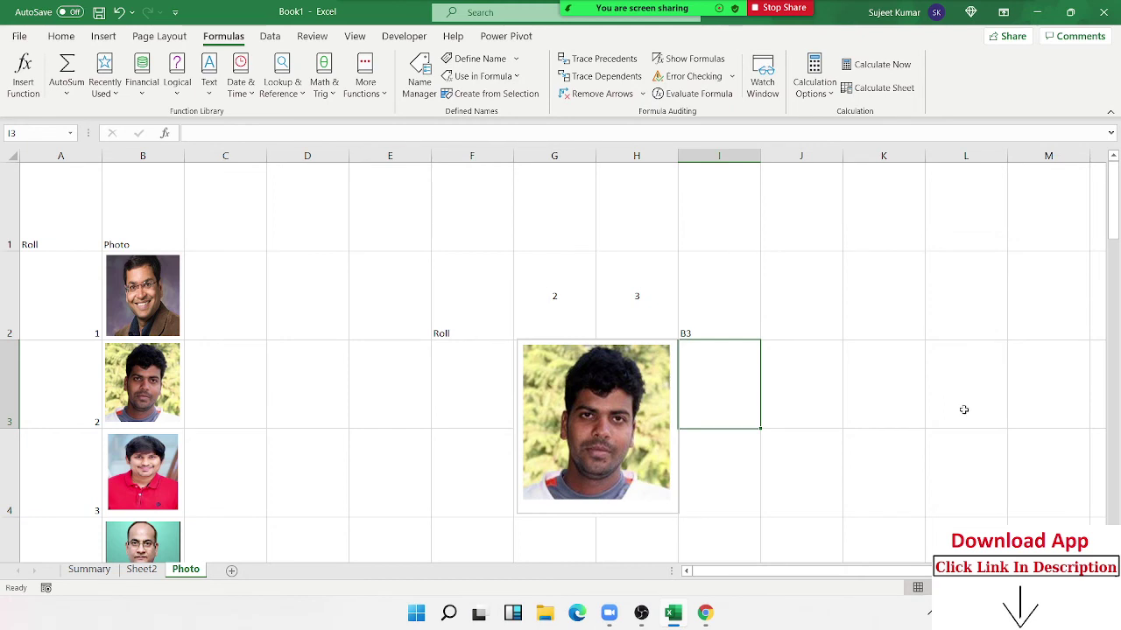
- Replace the linked picture's =$B$3 reference with the name =Photo
click(639, 424)
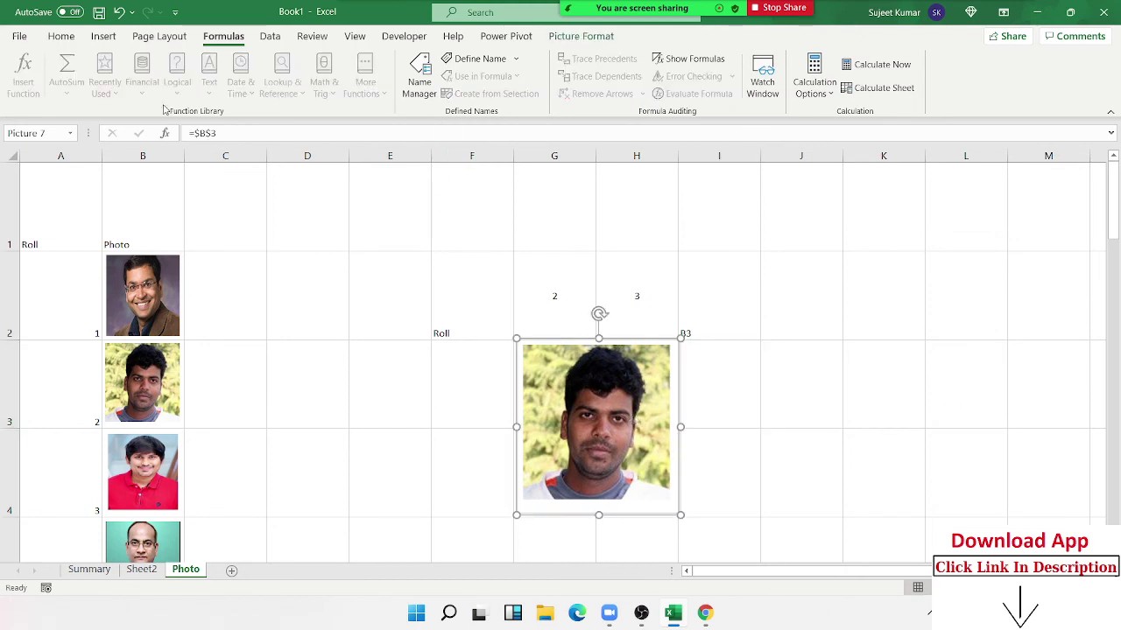
double_click(205, 133)
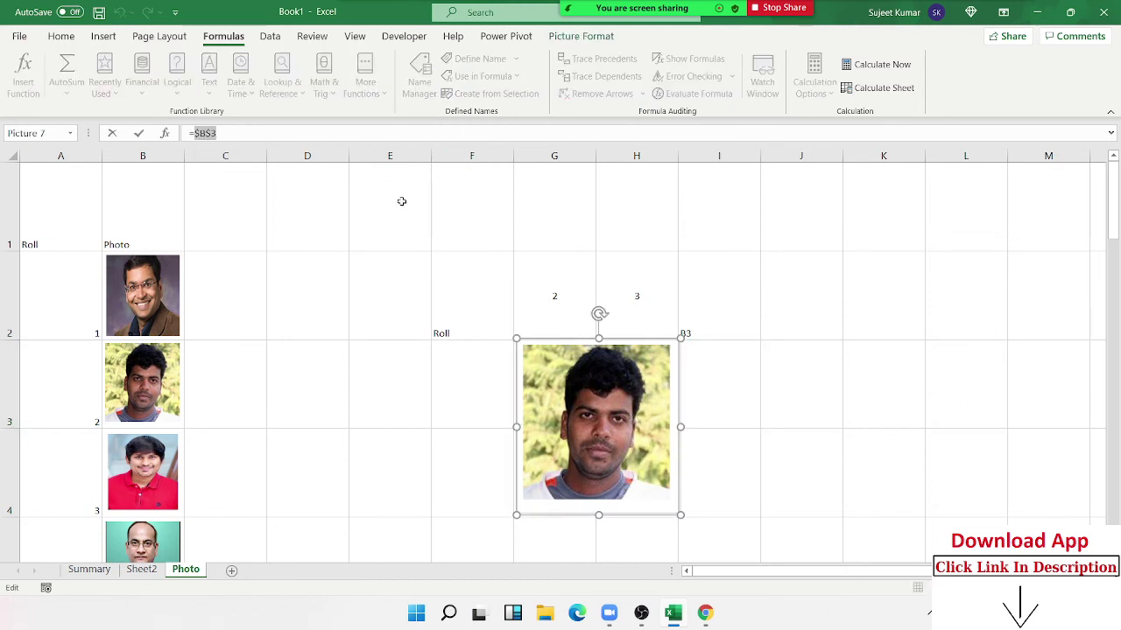
text(ph)
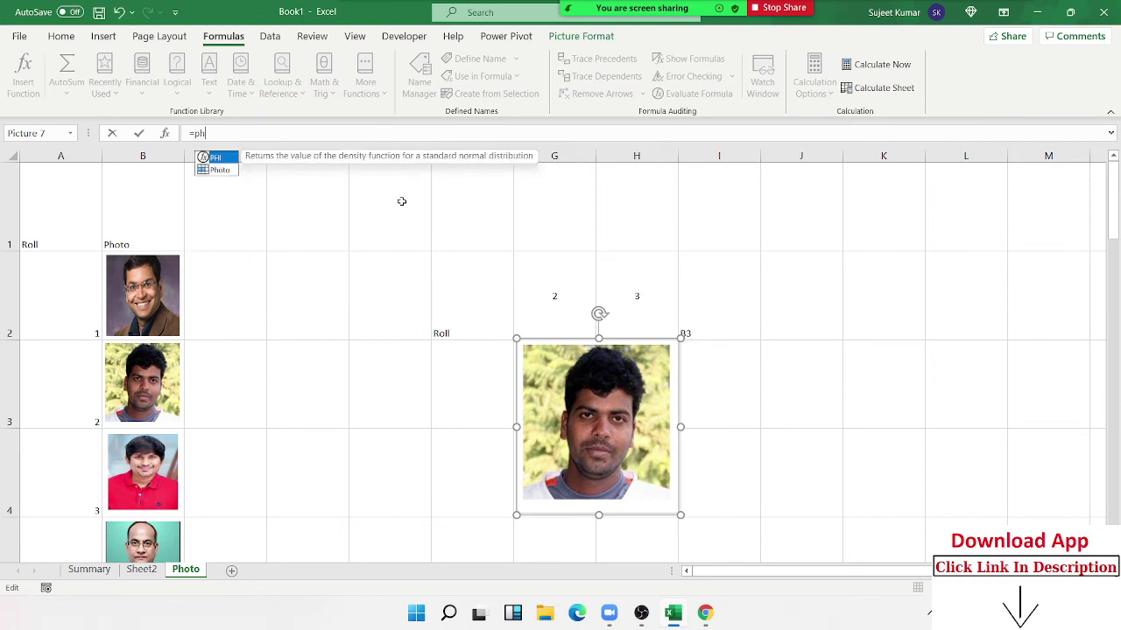
text(o)
key(Tab)
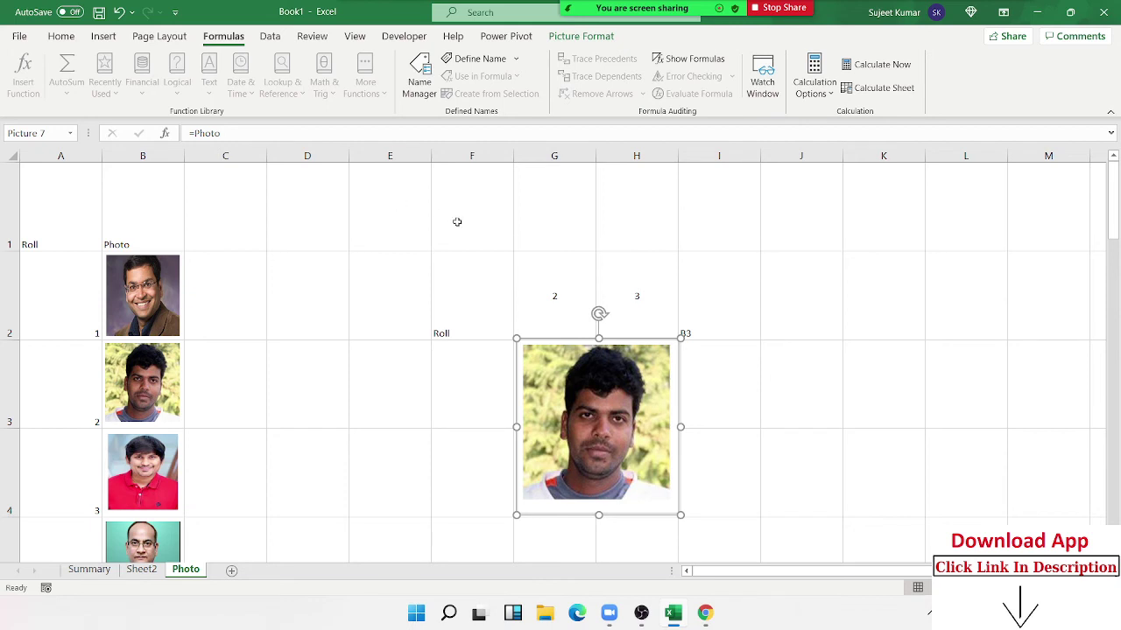
- Enter rolls 1, 2, 3, 4 and 5 in G2 in turn, watching the photo change
click(519, 295)
text(1)
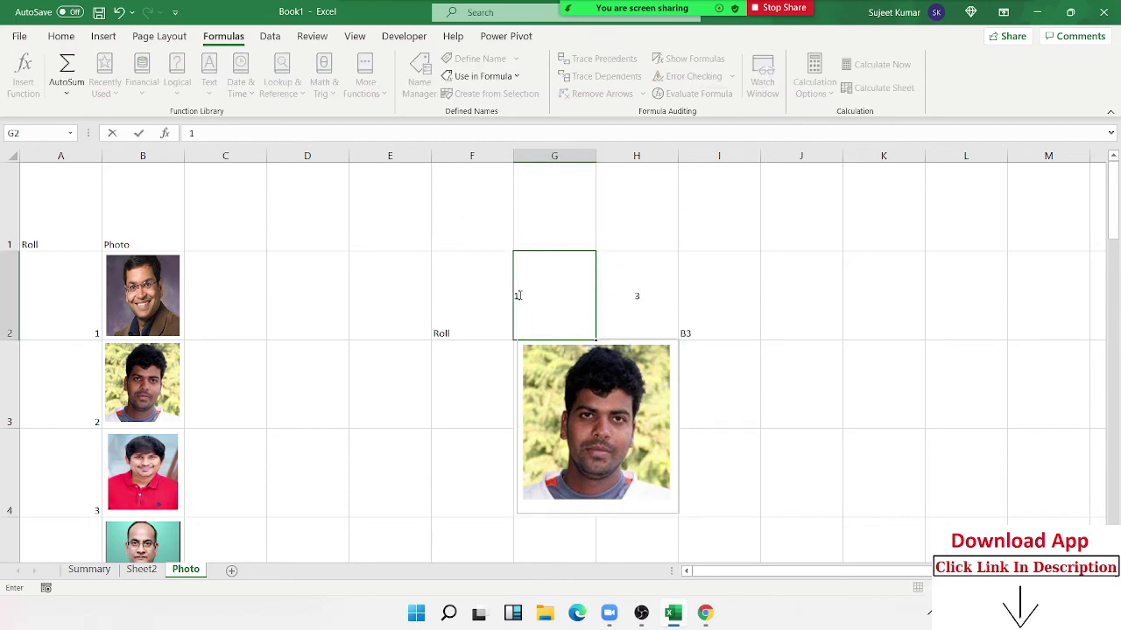
key(Return)
click(519, 295)
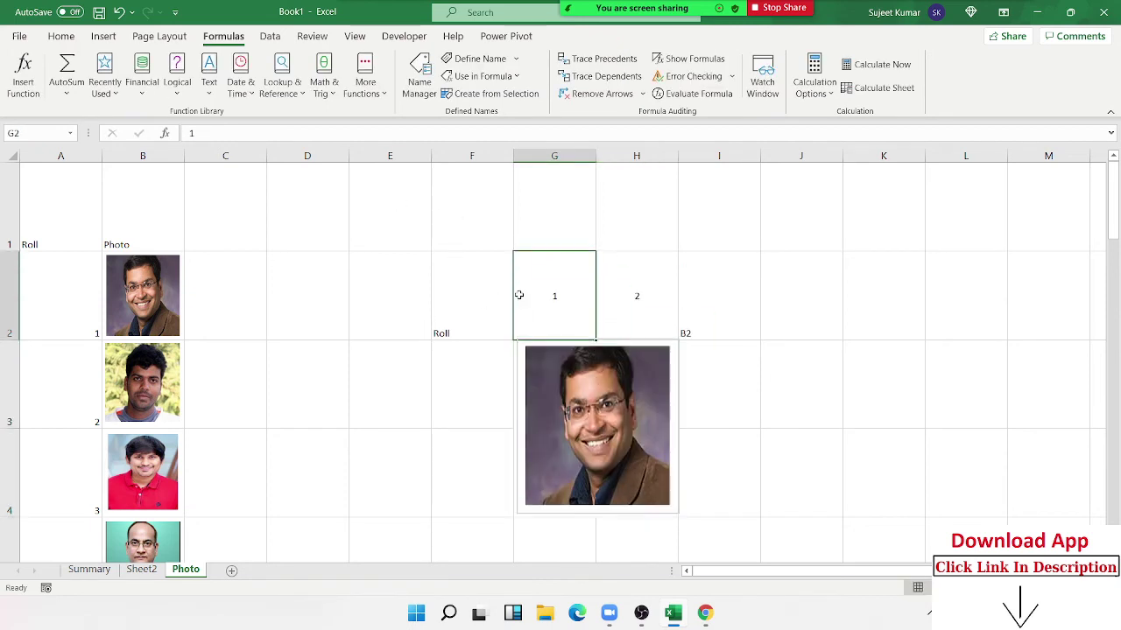
text(2)
key(Return)
click(520, 295)
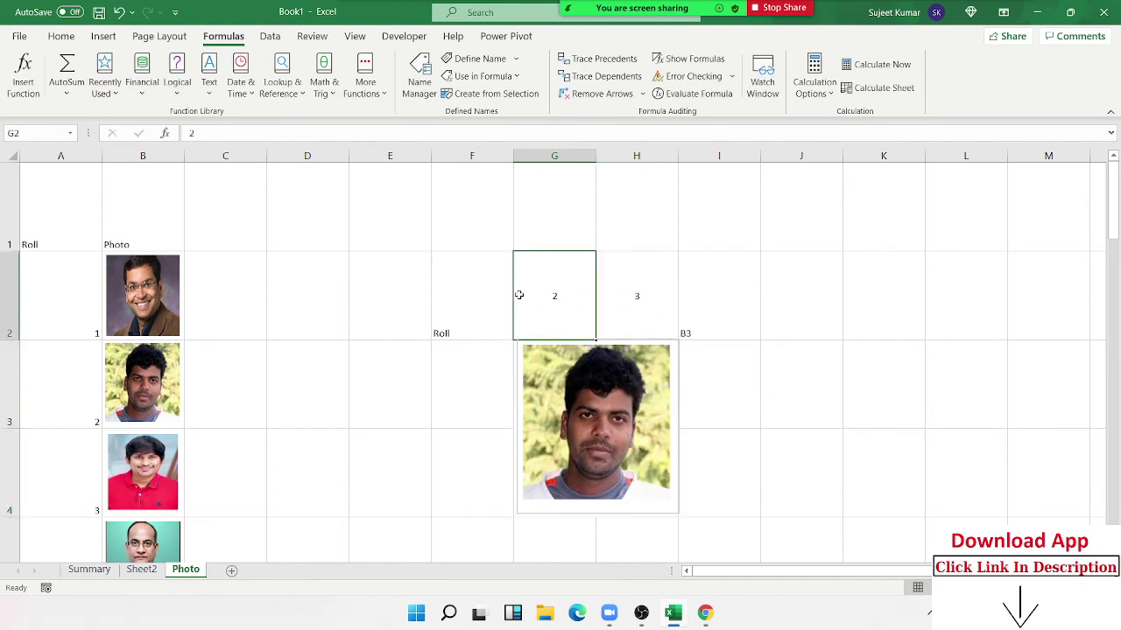
text(3)
key(Return)
click(520, 296)
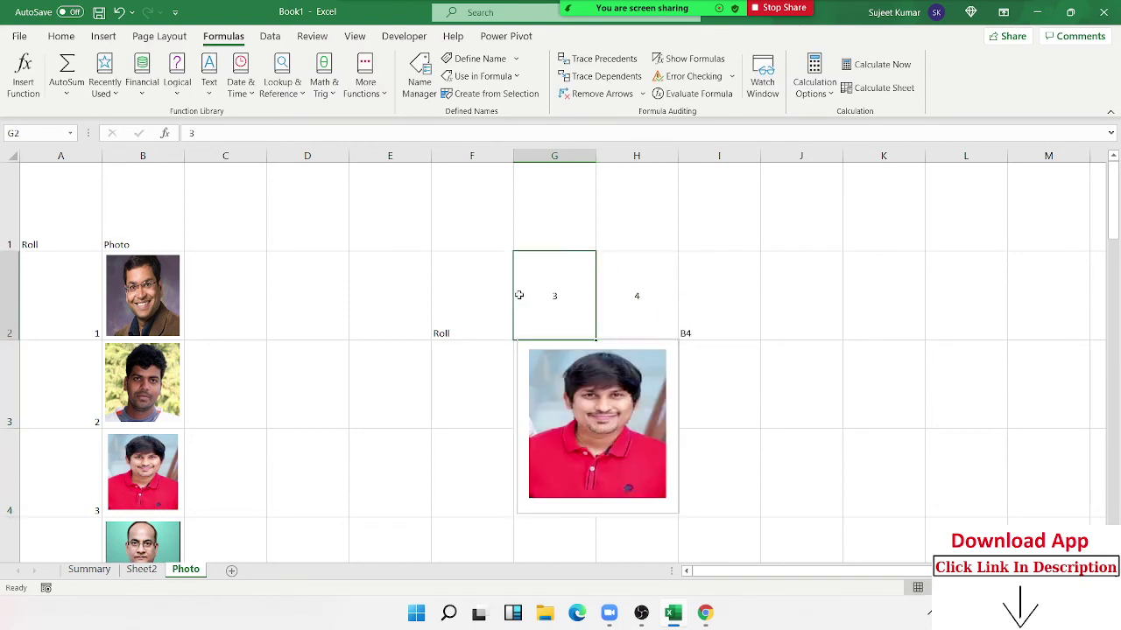
text(4)
key(Return)
click(520, 295)
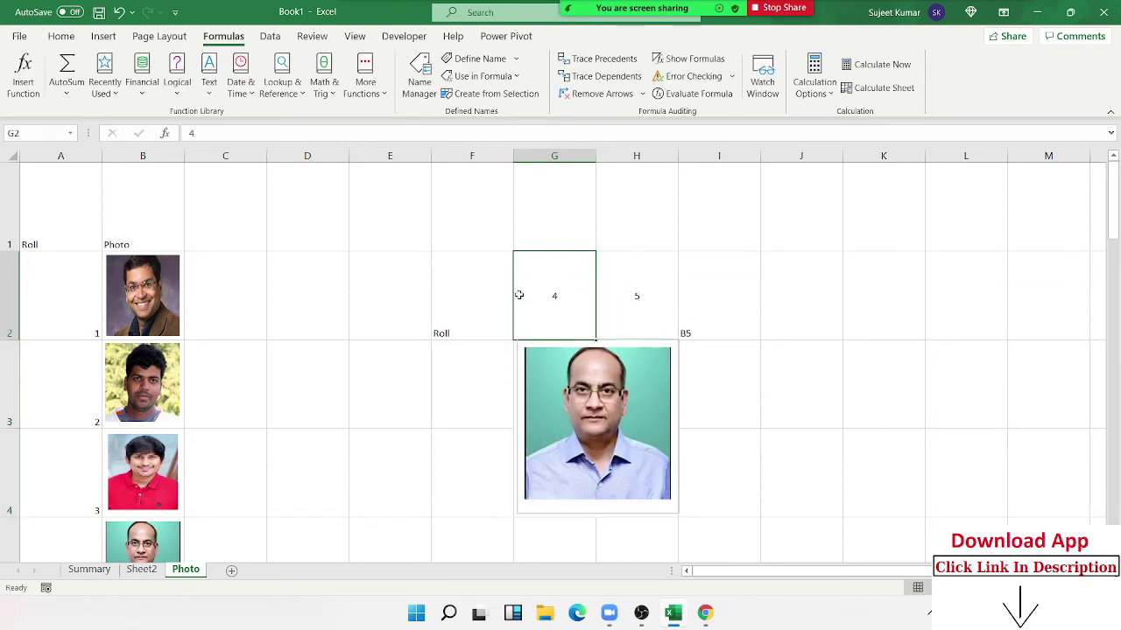
text(5)
key(Return)
- Check I2's formula, then enter roll 6, which returns #N/A in H2 and I2
click(520, 295)
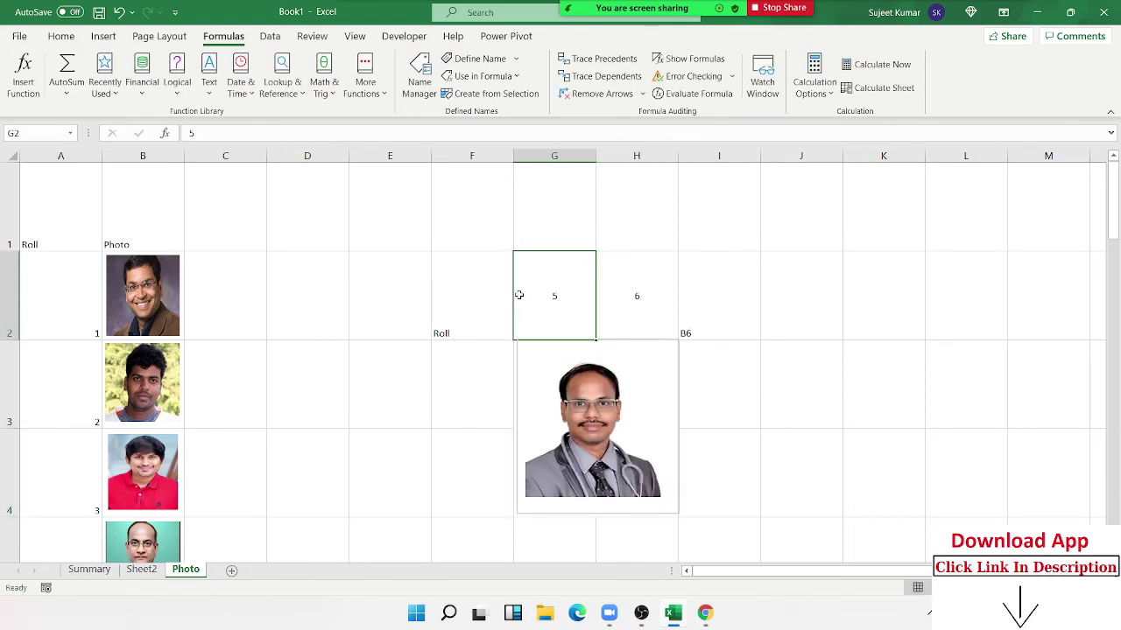
key(Right)
key(Right)
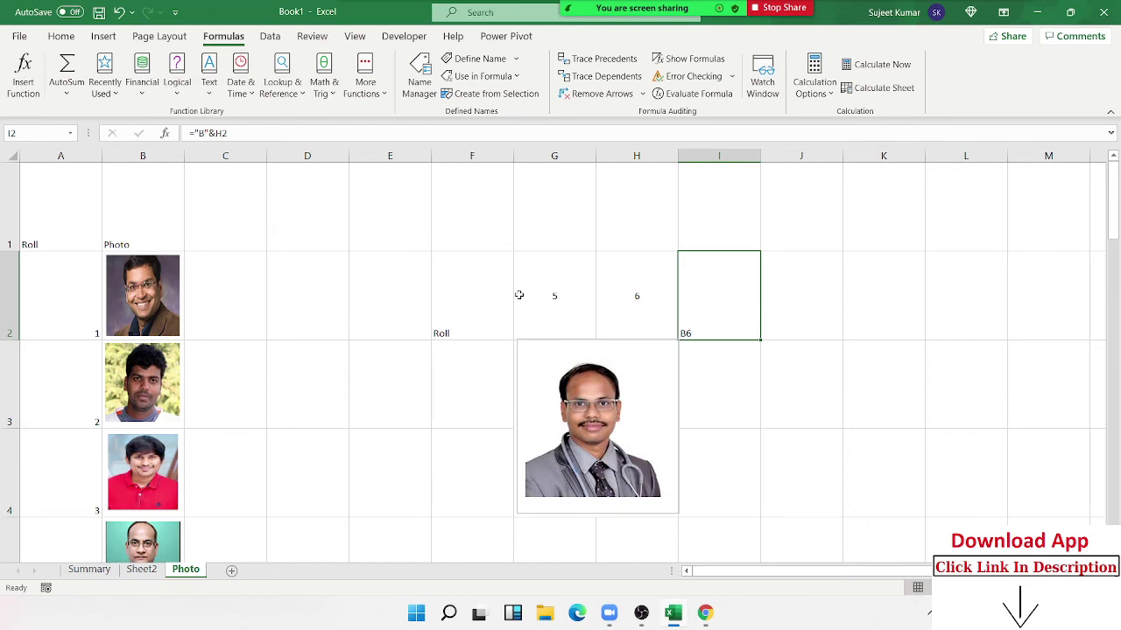
click(520, 296)
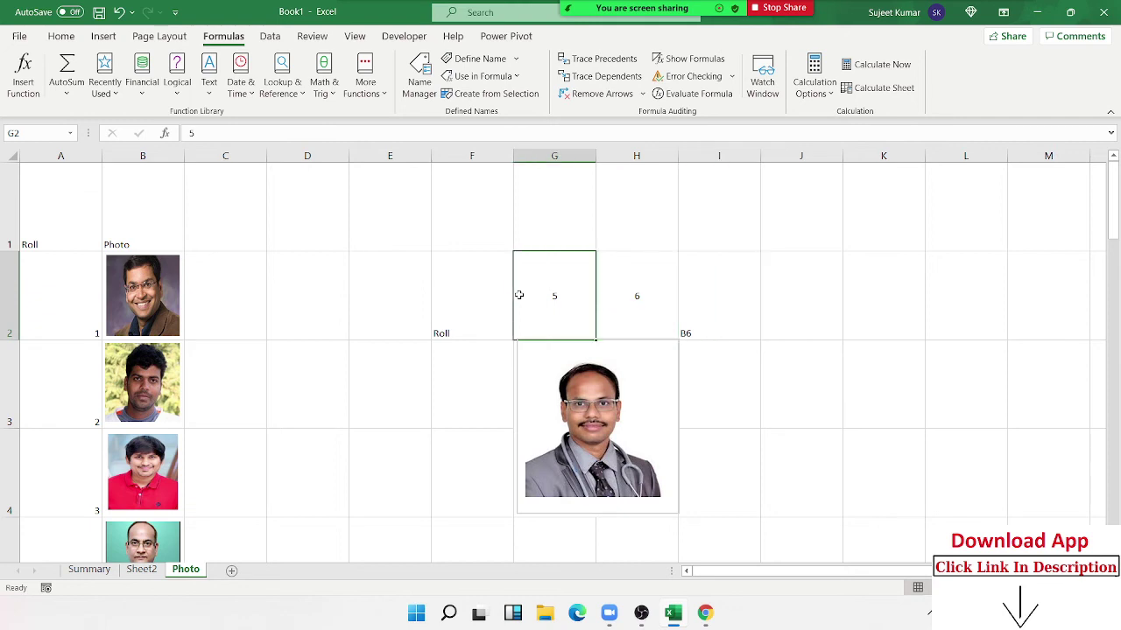
text(6)
key(Return)
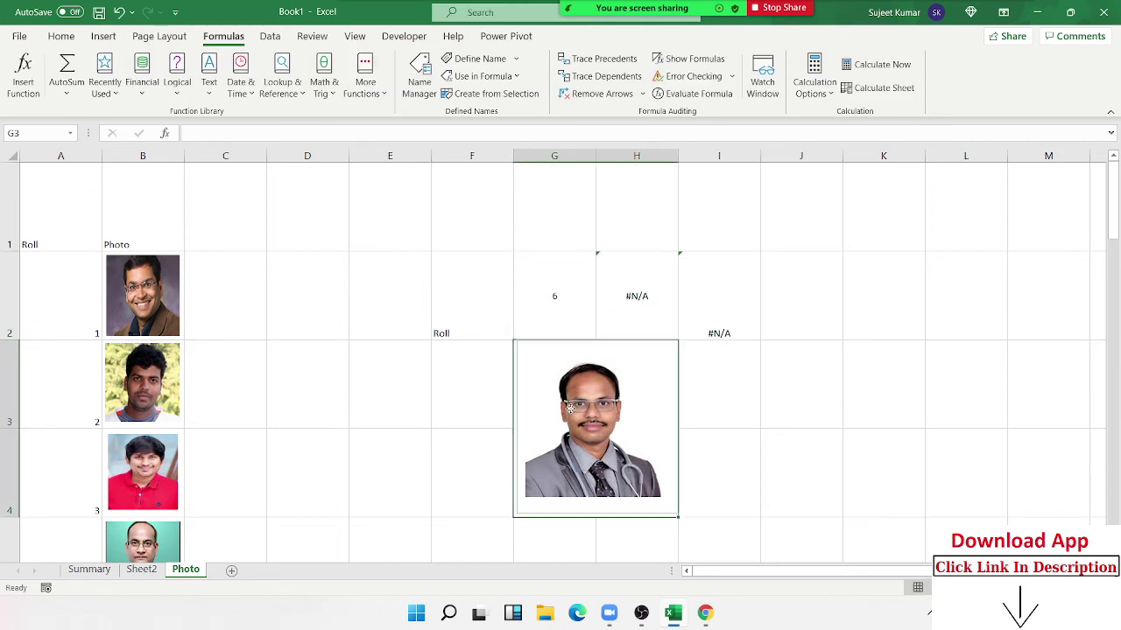
- Recheck the linked picture's source and I2's address formula
click(570, 408)
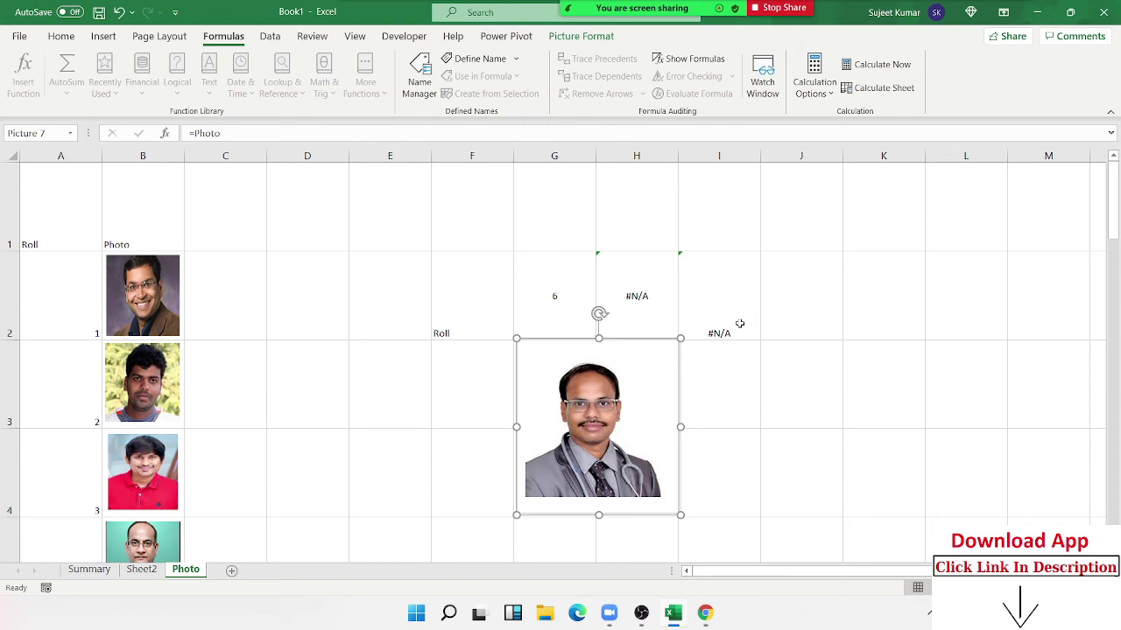
click(739, 324)
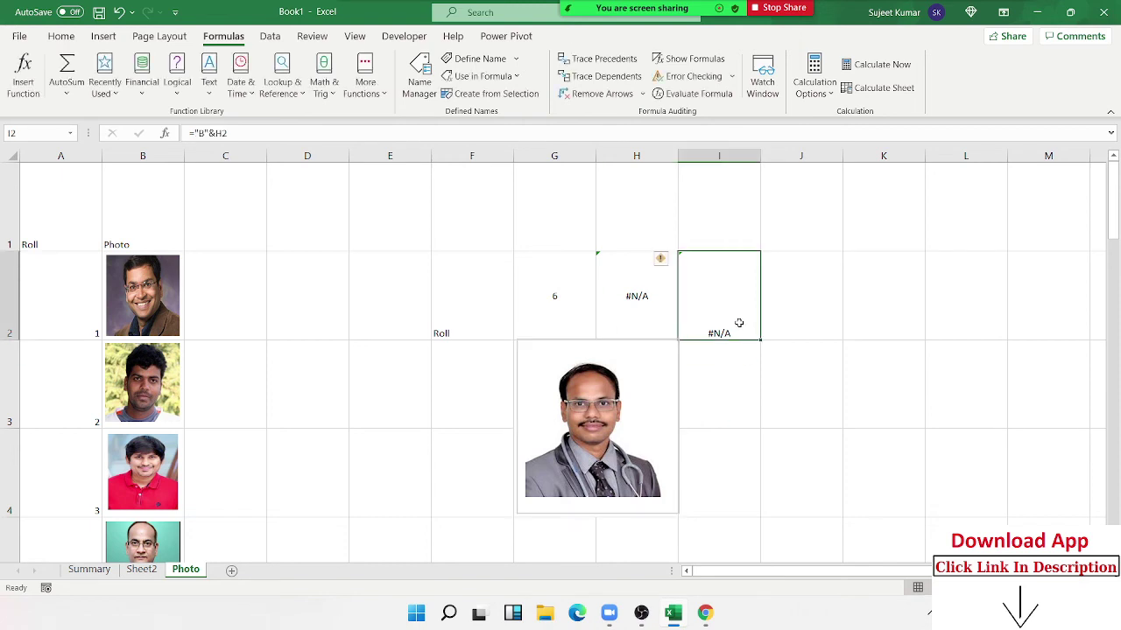
scroll(273, 387, down, 3)
scroll(213, 396, up, 2)
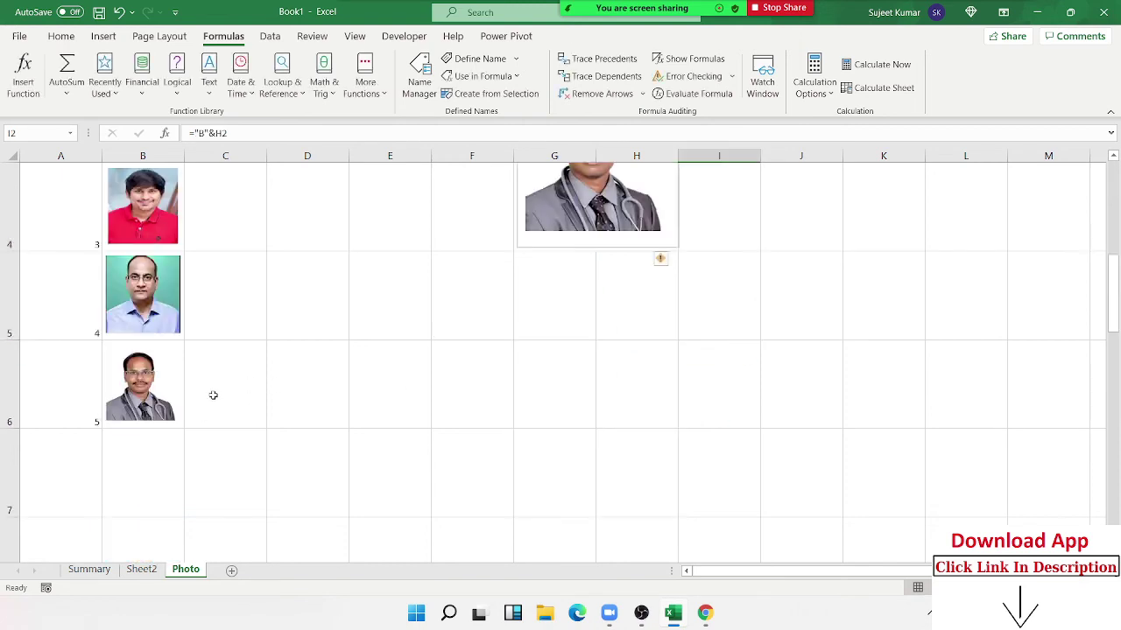
scroll(212, 396, up, 1)
- Enter 'NO Photo' in D1 and centre it horizontally and vertically
click(320, 202)
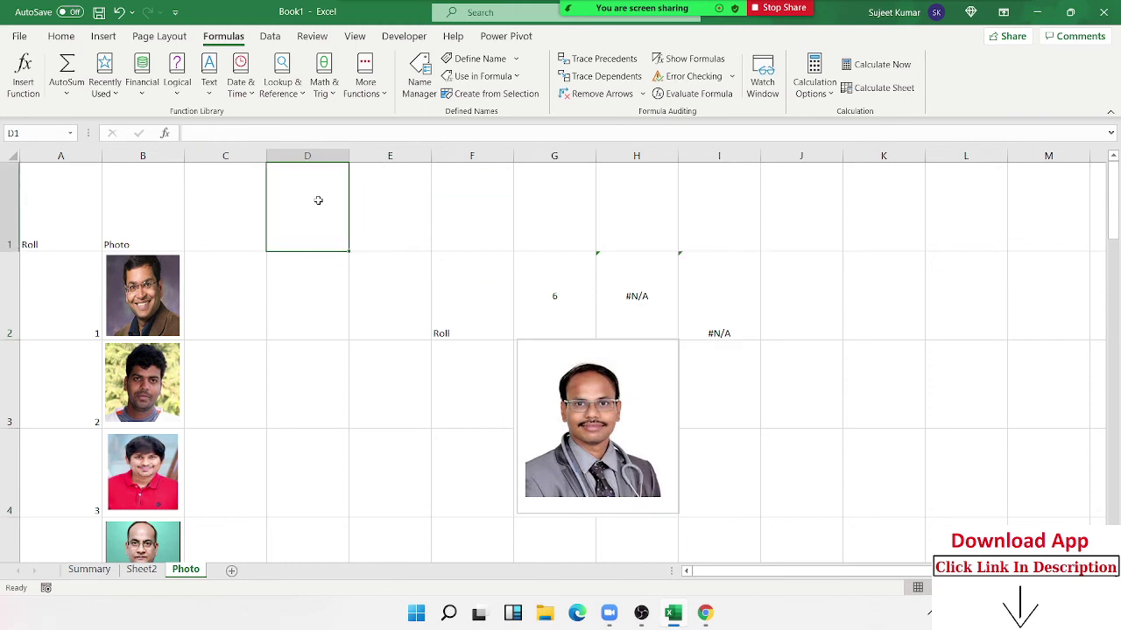
text(N)
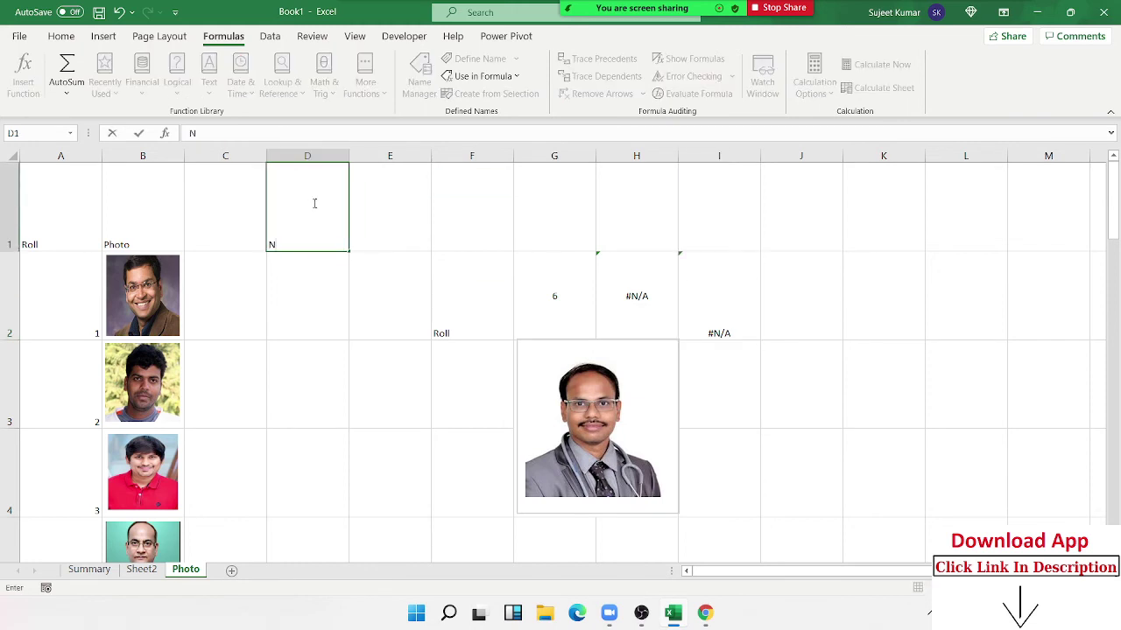
text(O Ph)
text(oto)
key(Return)
click(314, 203)
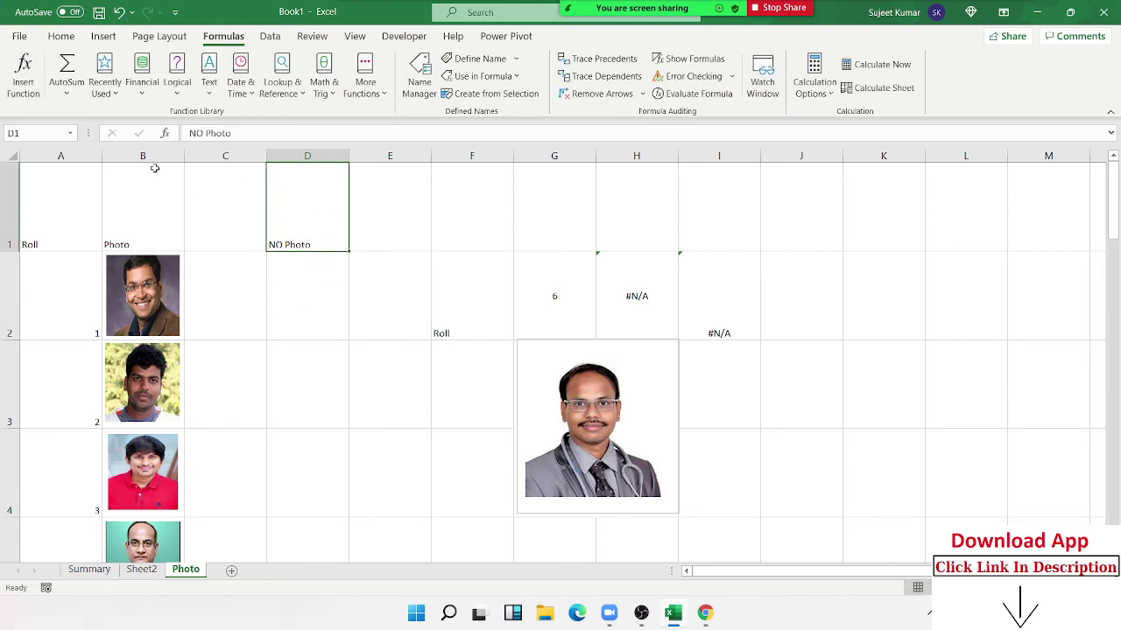
click(61, 36)
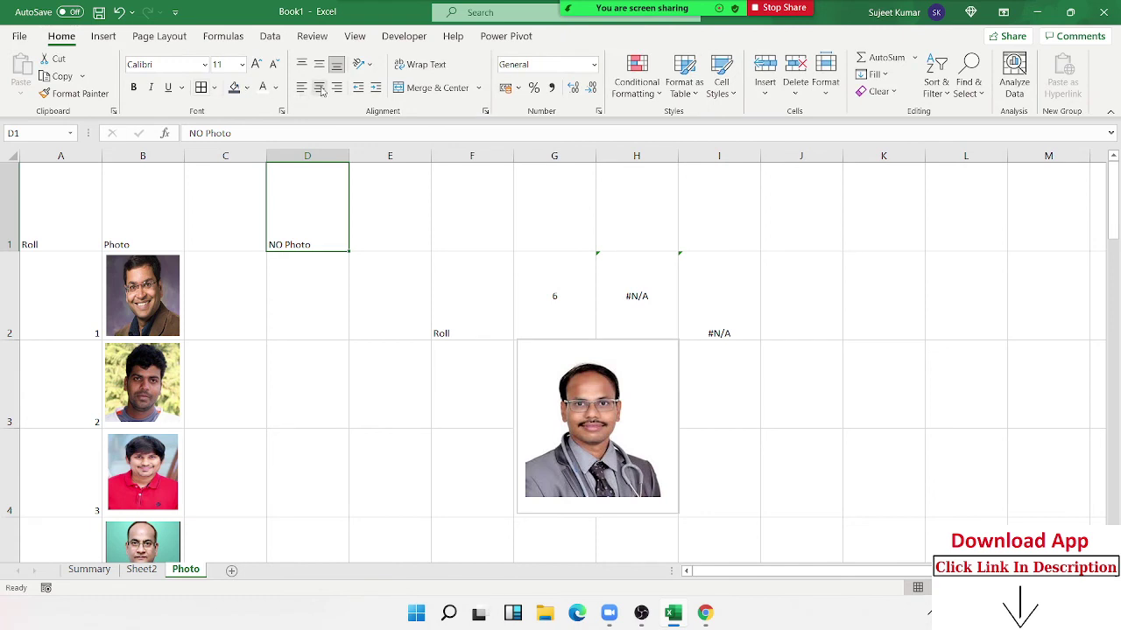
click(319, 86)
click(319, 64)
- Give D1 red diagonal borders in both directions to form an X
right_click(316, 200)
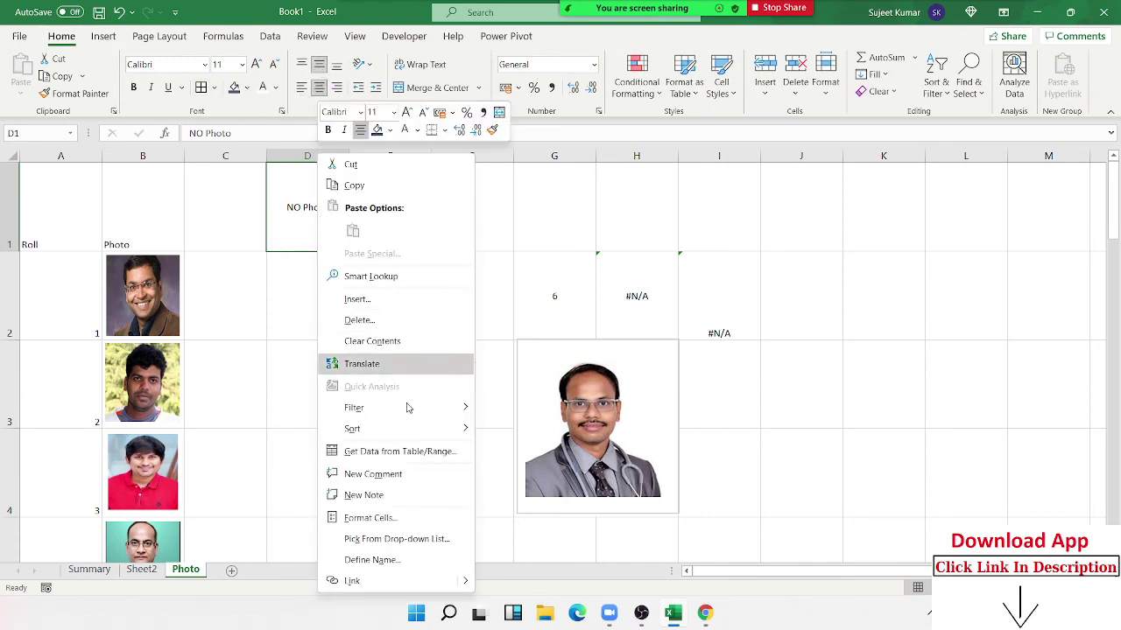
click(443, 519)
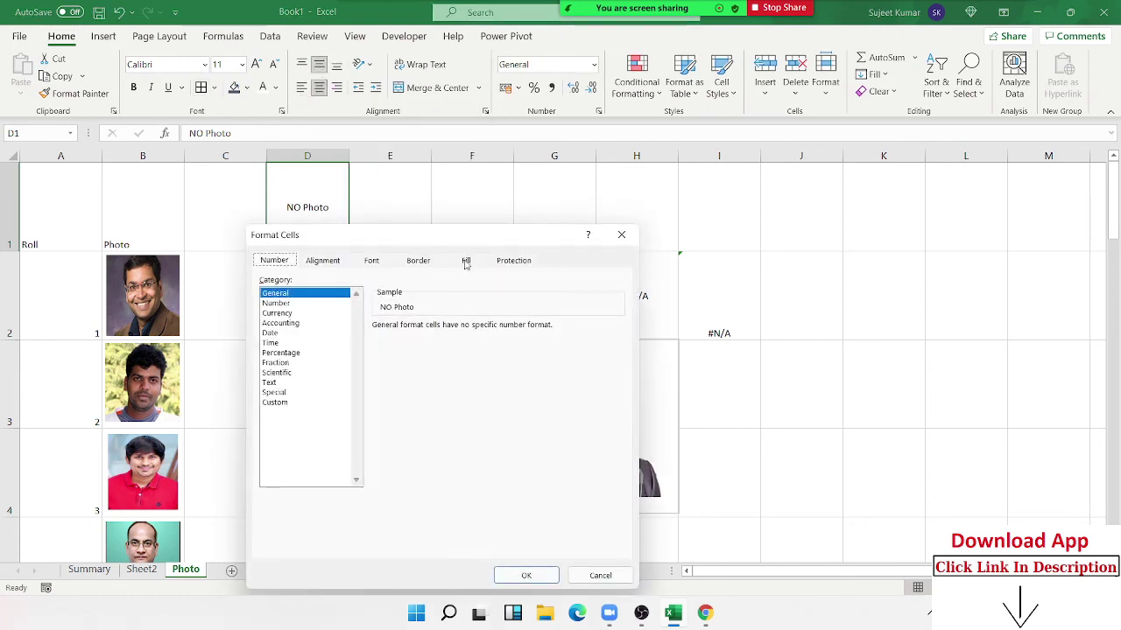
click(430, 260)
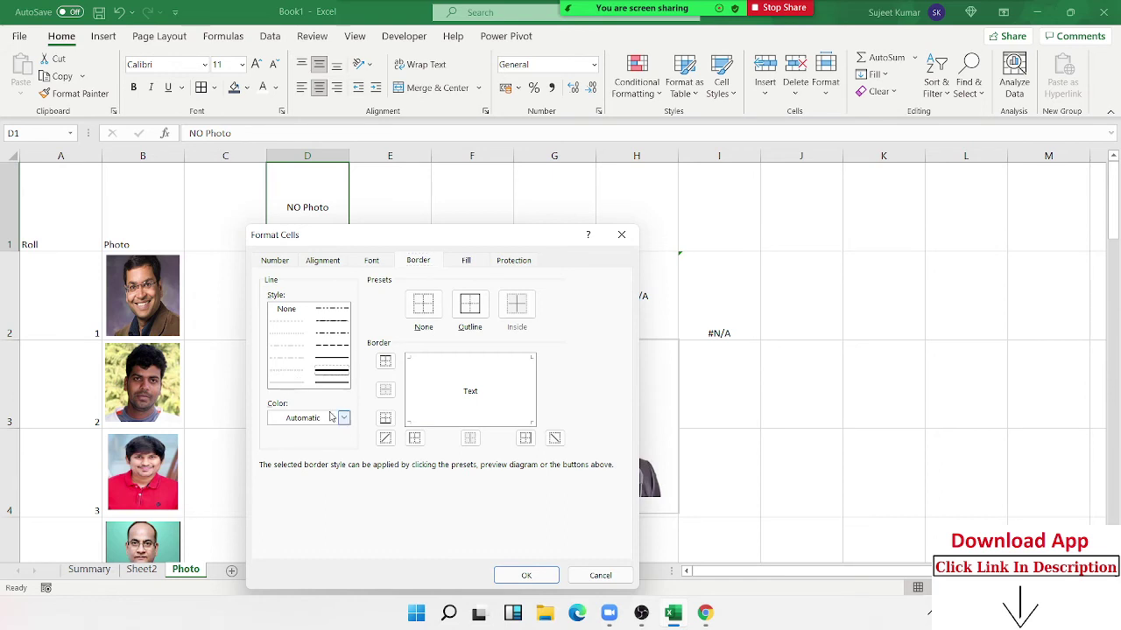
click(343, 418)
click(285, 377)
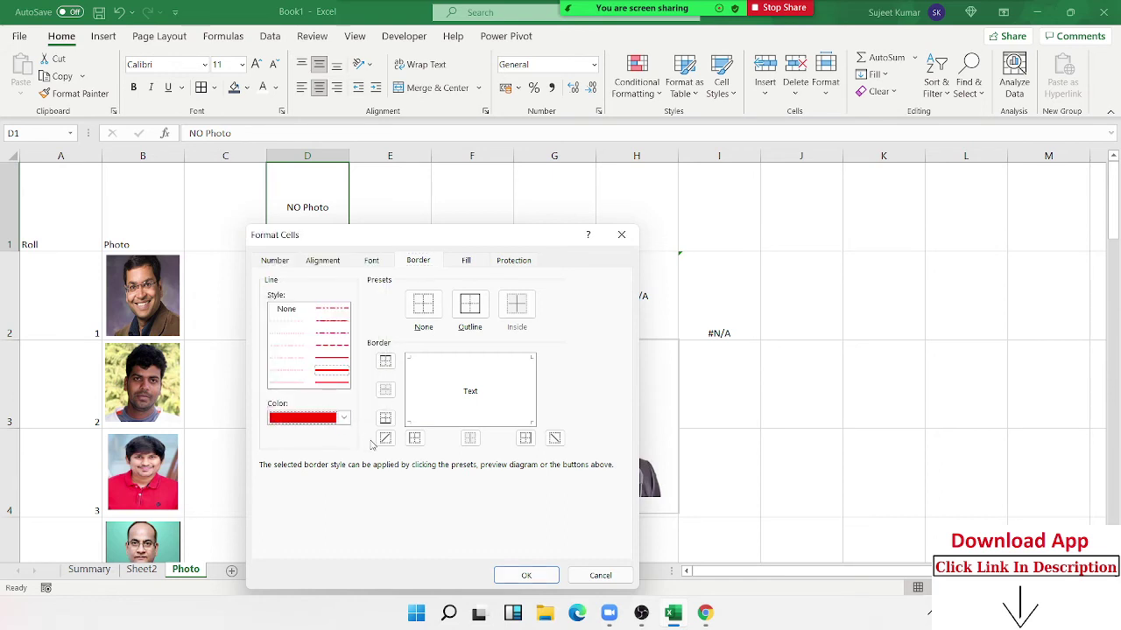
click(386, 438)
click(554, 437)
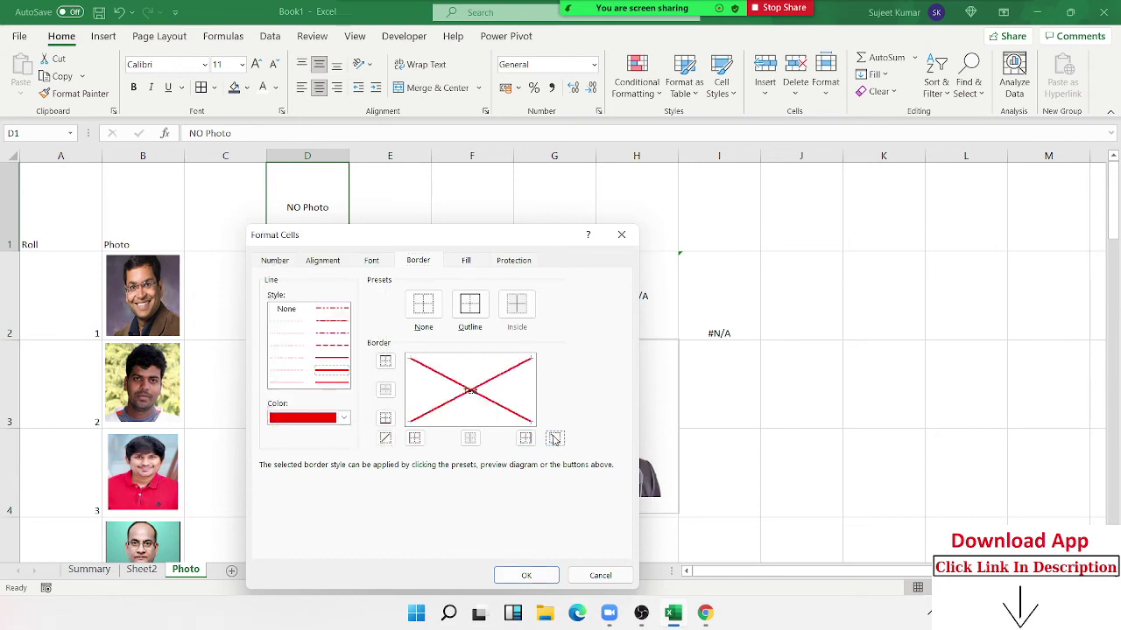
click(544, 578)
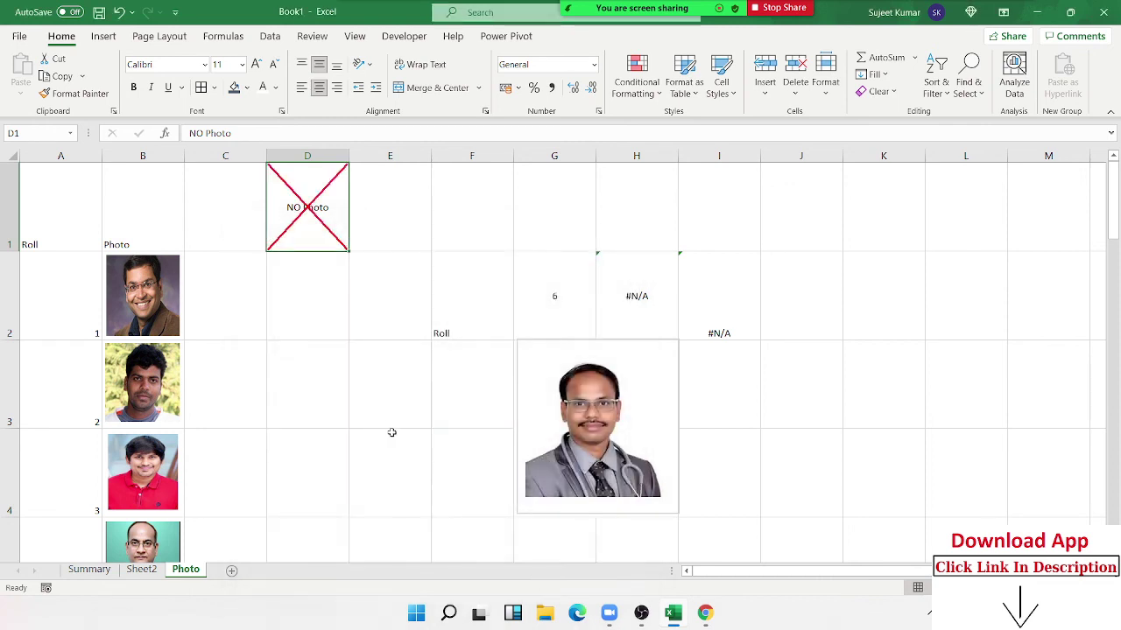
click(366, 387)
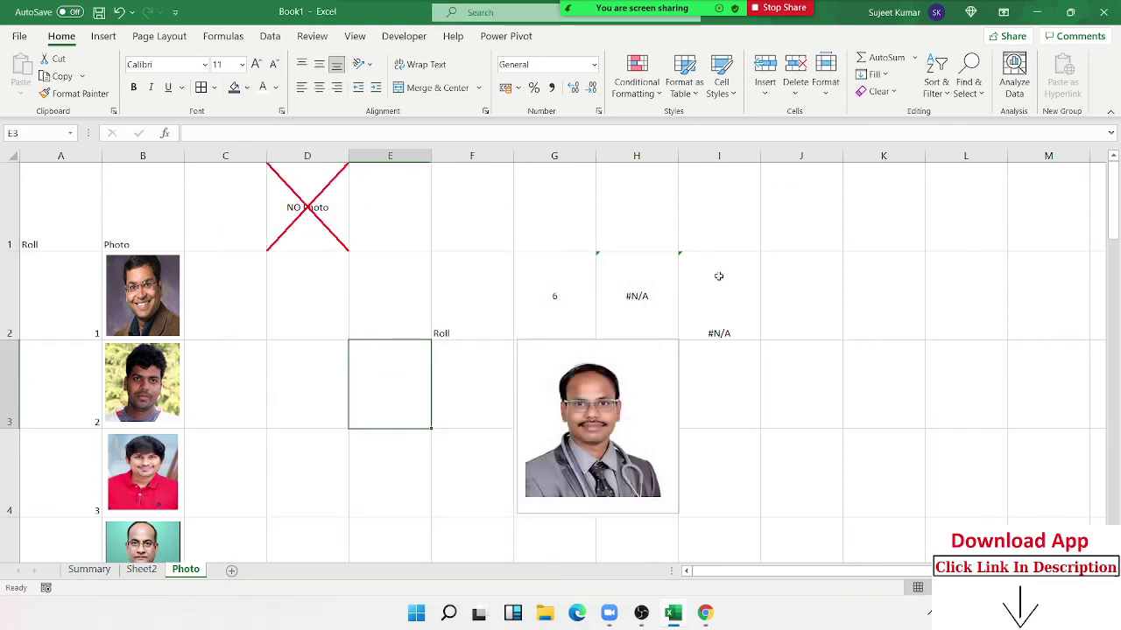
- Wrap I2's picture reference formula in IFERROR with "D2" as the fallback
click(713, 333)
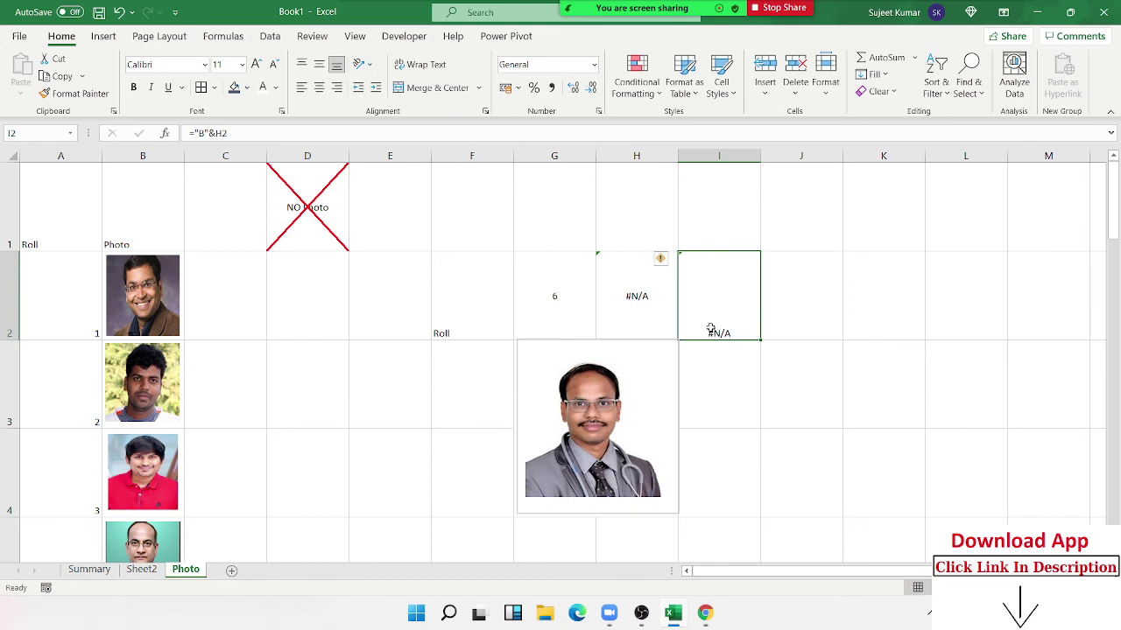
double_click(723, 313)
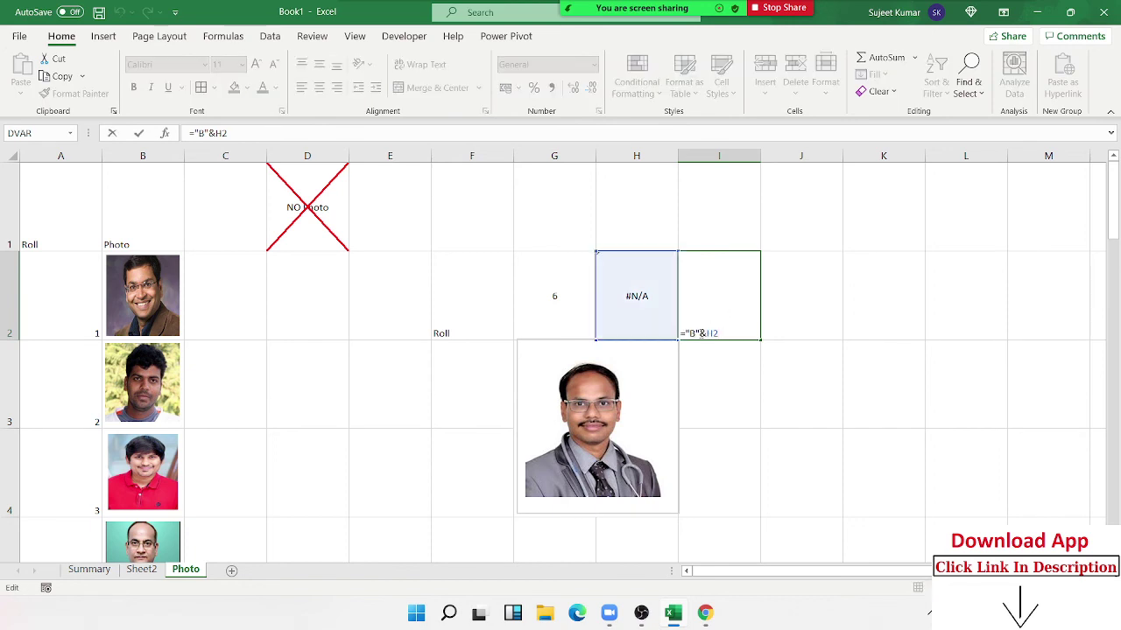
click(688, 333)
text(IF)
key(Down)
key(Tab)
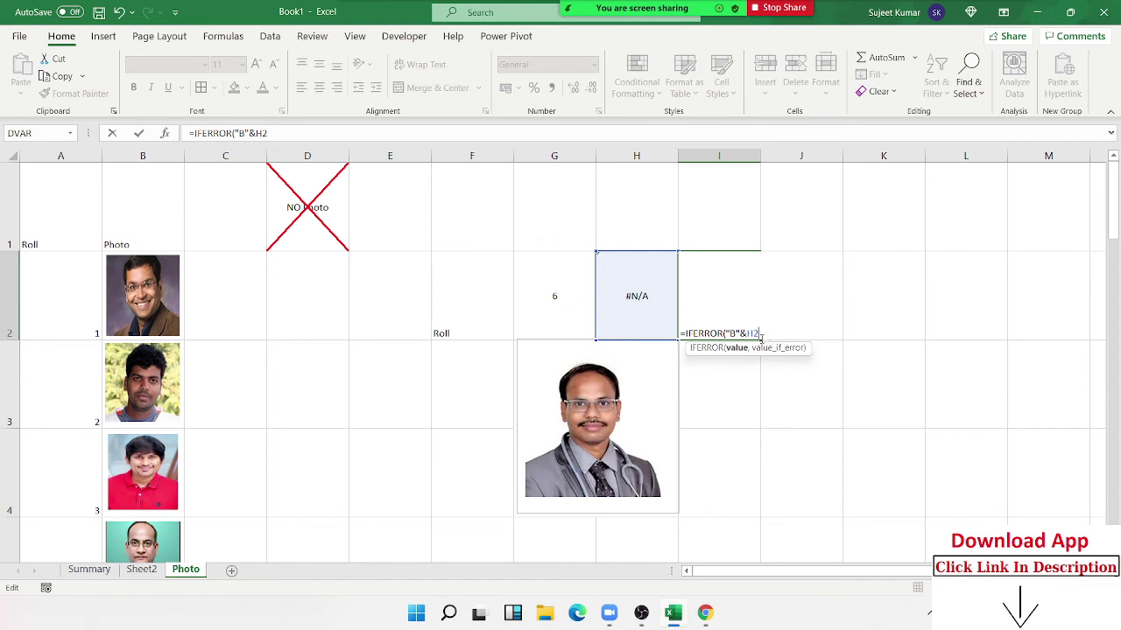
text(,)
text(")
text(D)
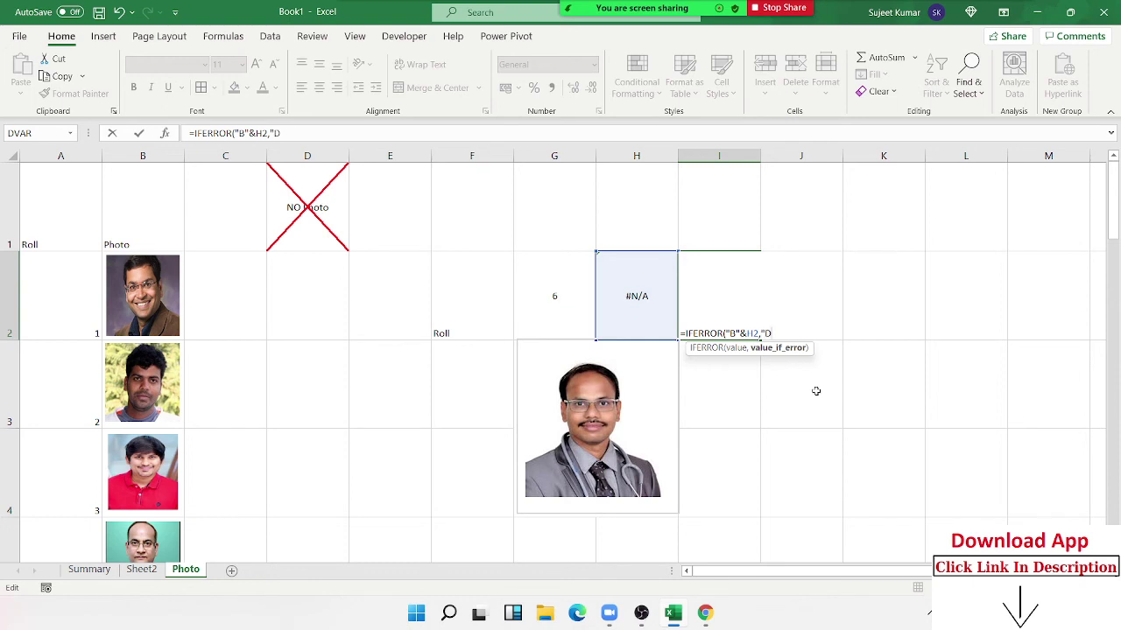
text(2")
text())
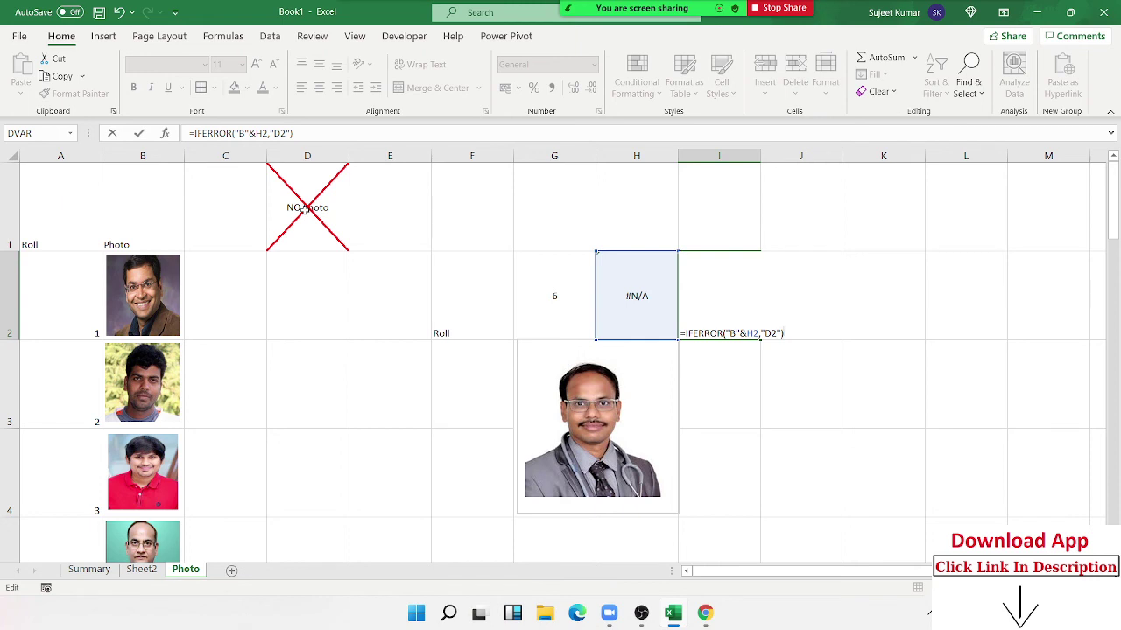
key(Return)
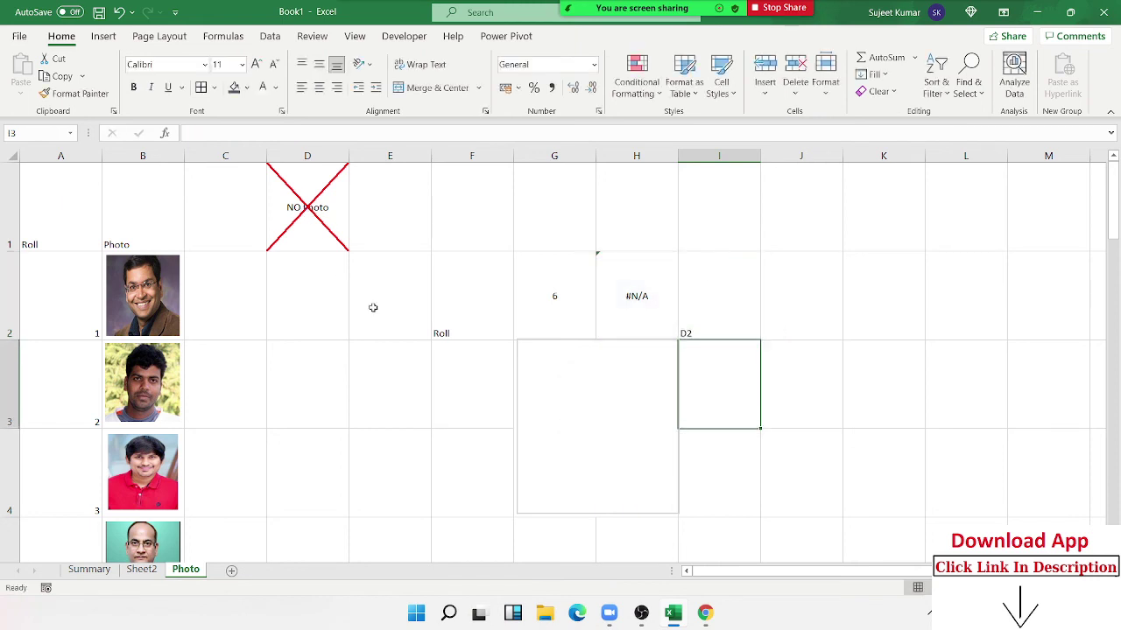
- Change I2's IFERROR fallback from "D2" to "D1" so unknown rolls show NO Photo
click(691, 323)
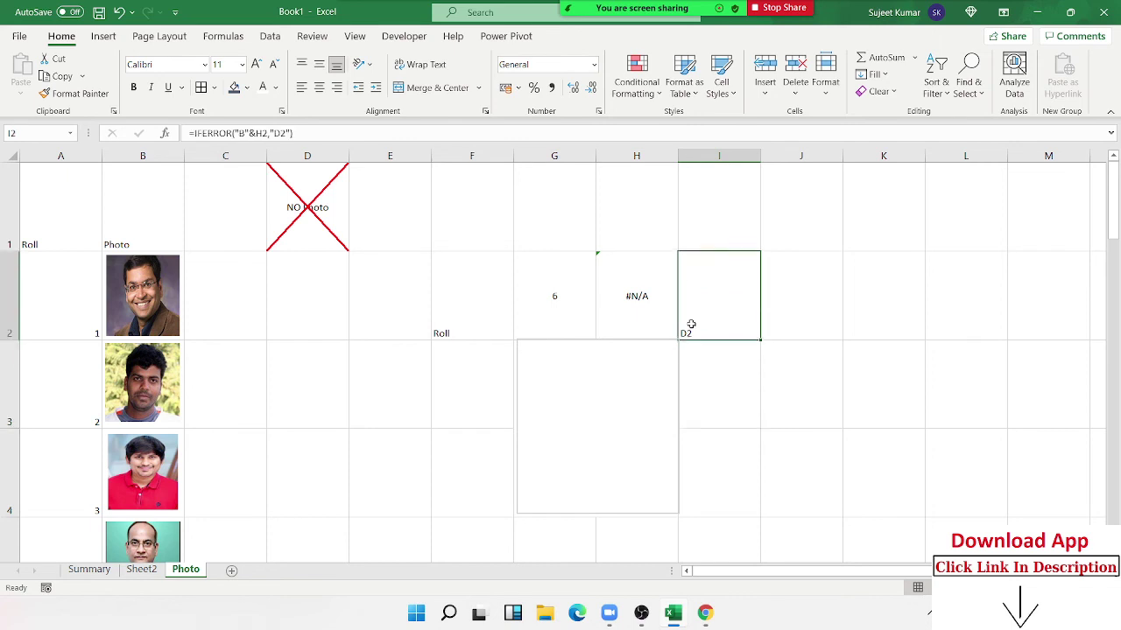
double_click(718, 320)
click(768, 332)
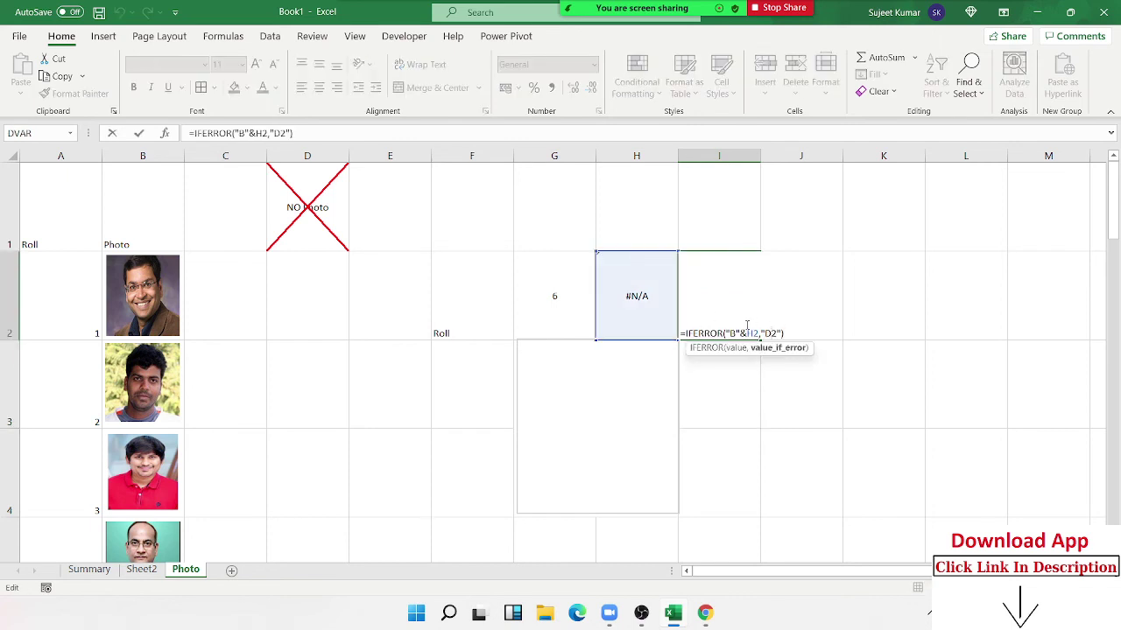
key(BackSpace)
text(1)
key(Return)
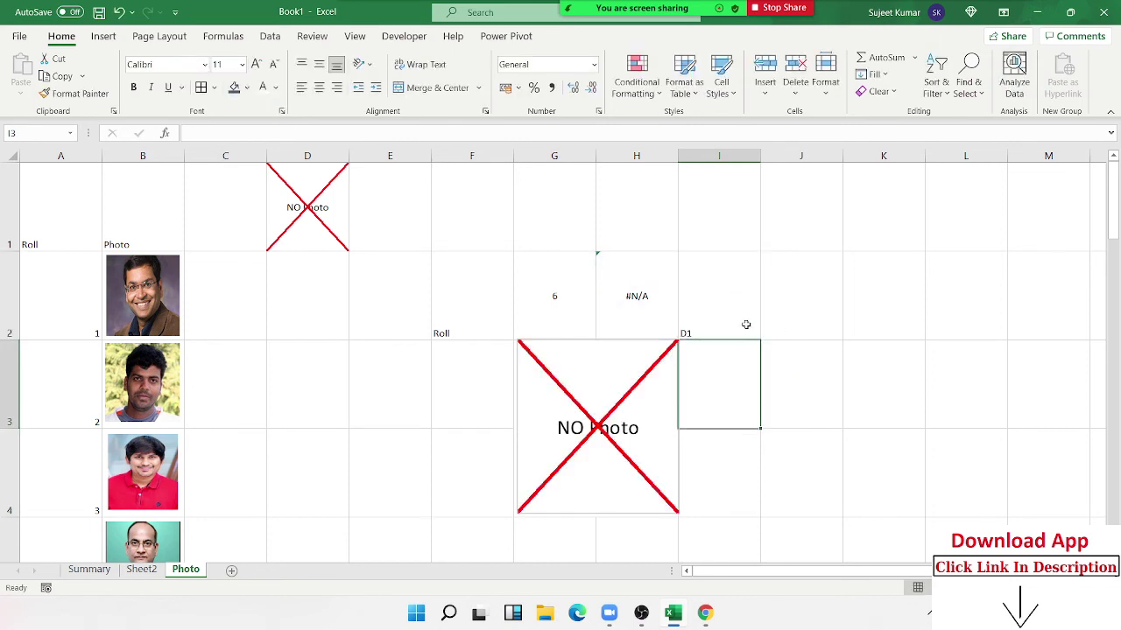
- Enter rolls 1, 2, then 3 in G2, and check I2's lookup formula
click(563, 301)
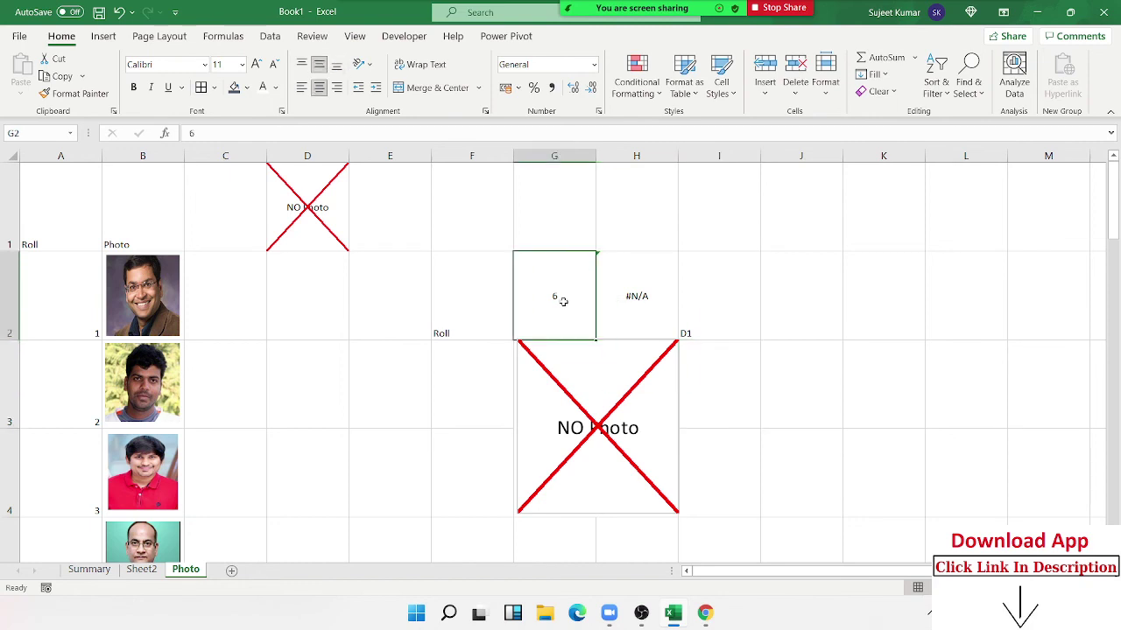
text(1)
key(ctrl+Return)
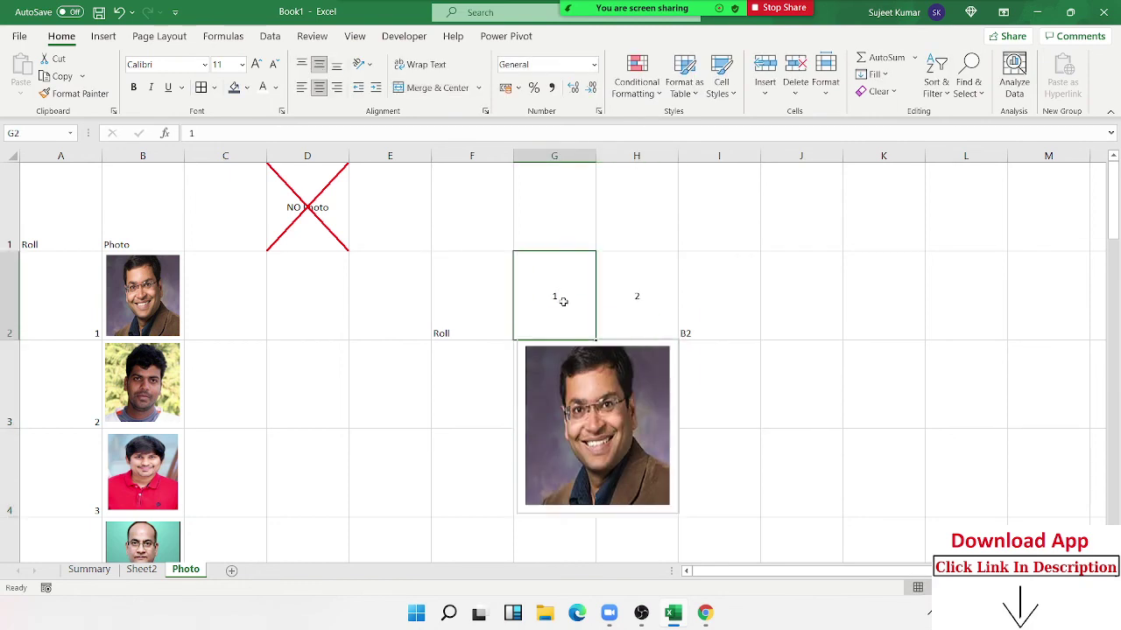
text(2)
key(ctrl+Return)
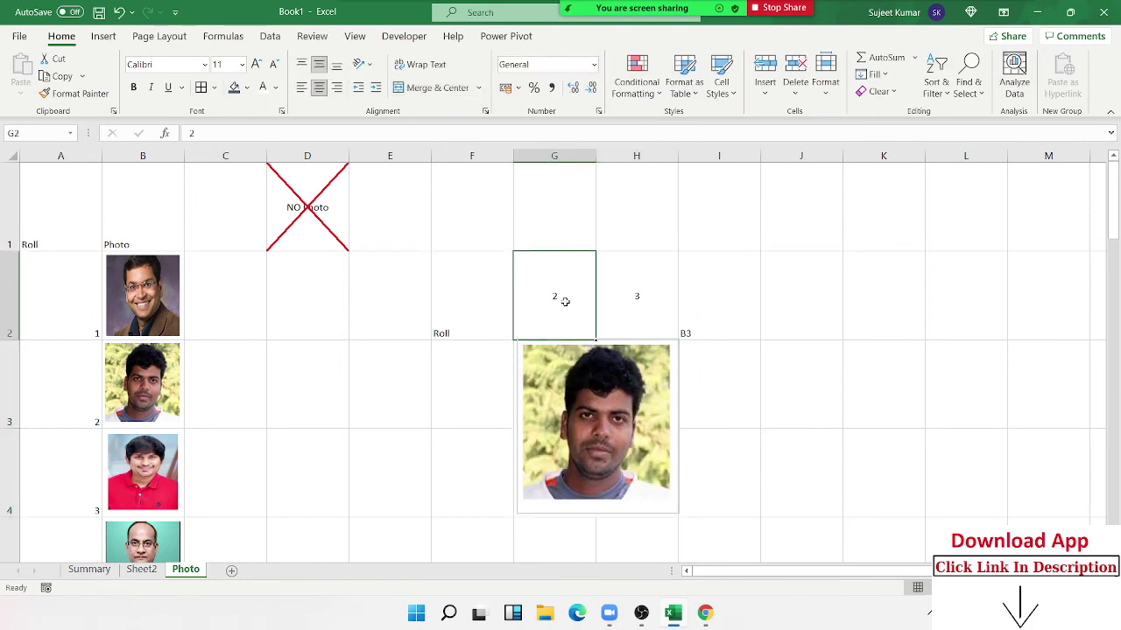
text(3)
key(Return)
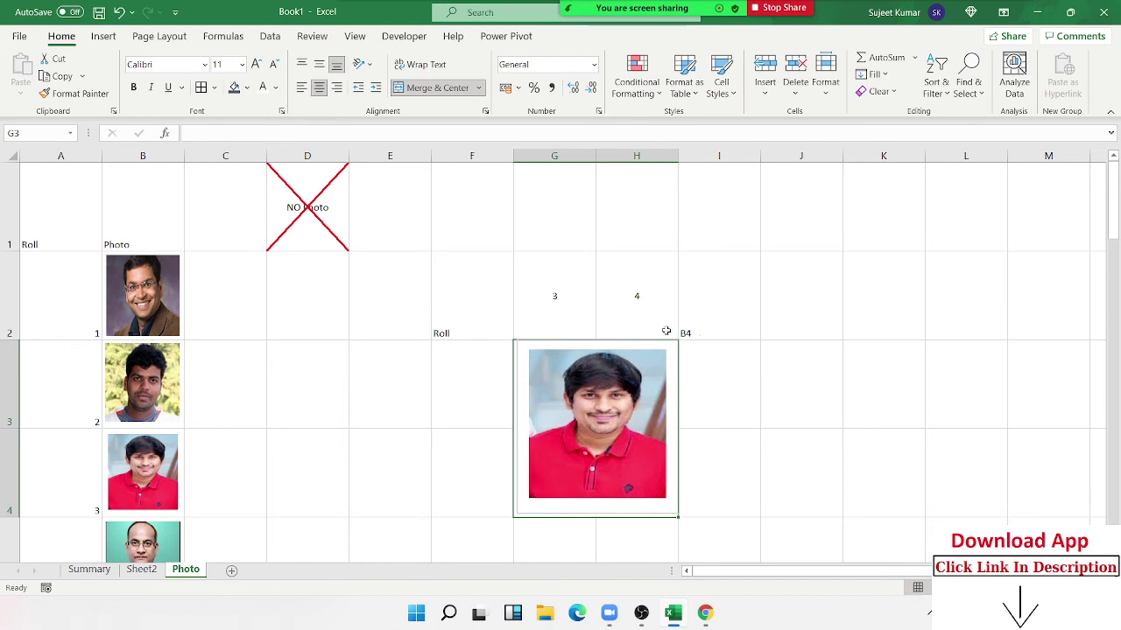
click(706, 331)
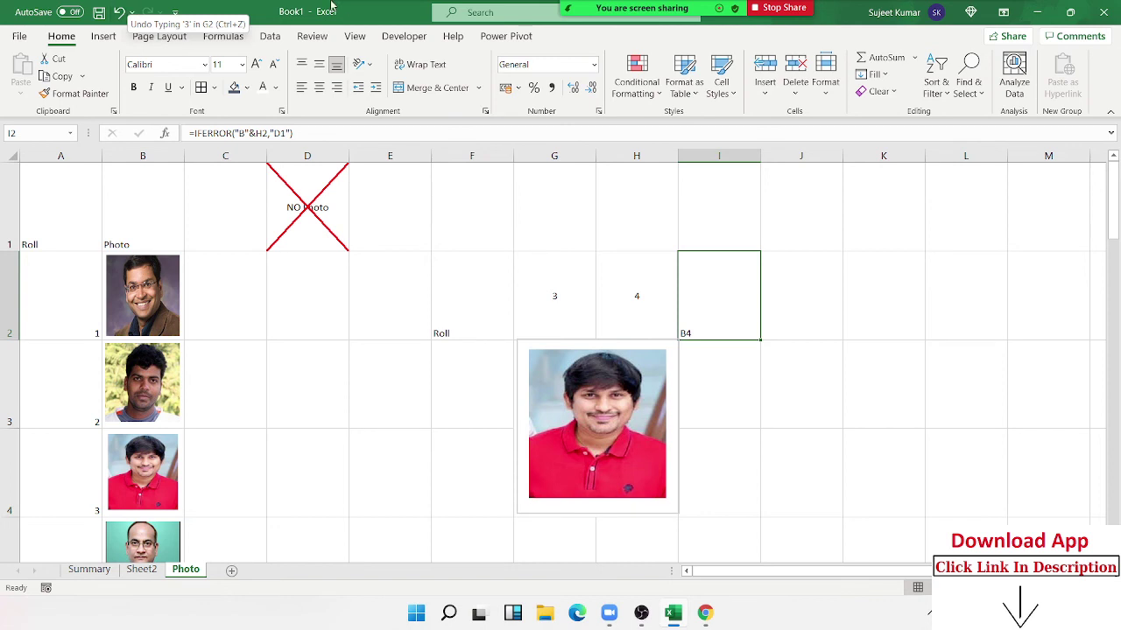
click(142, 571)
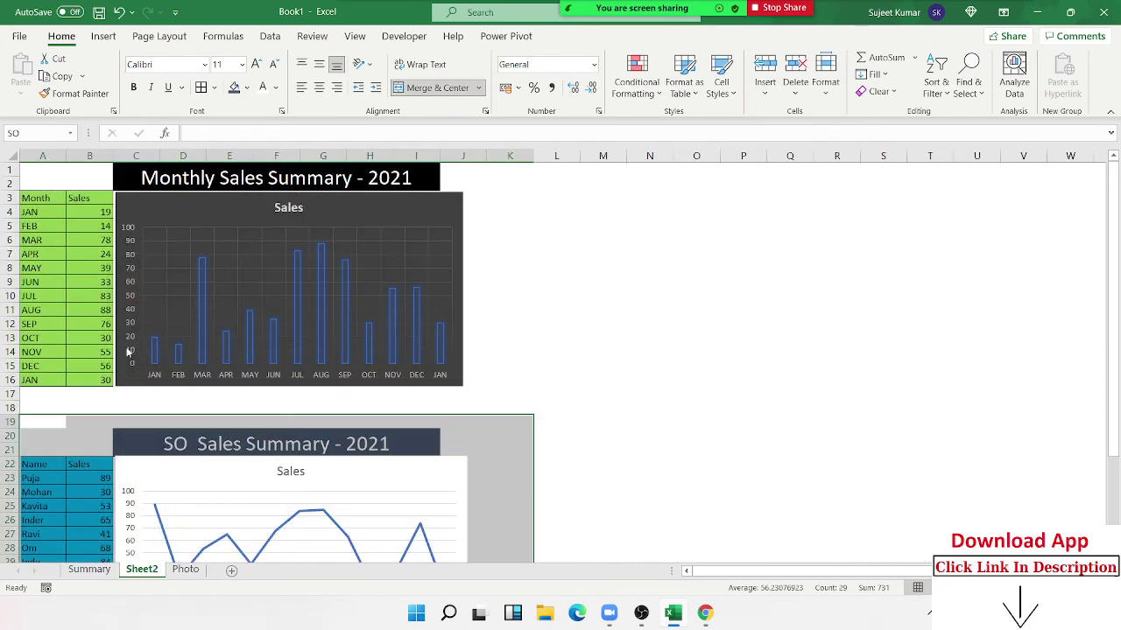
click(90, 569)
click(162, 422)
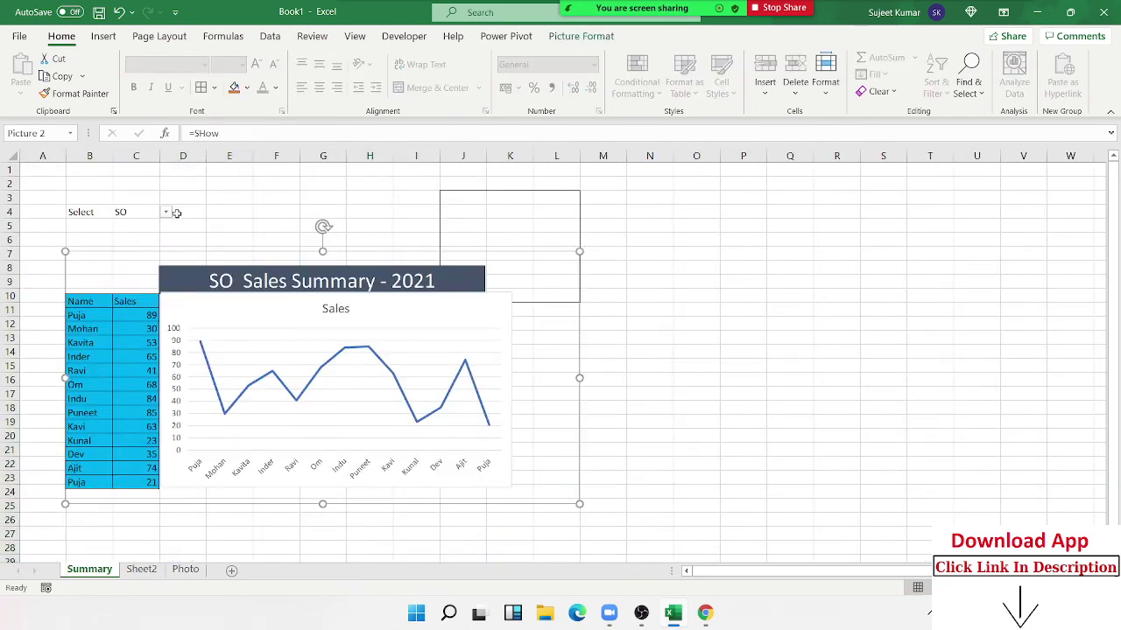
click(167, 213)
click(167, 213)
click(186, 570)
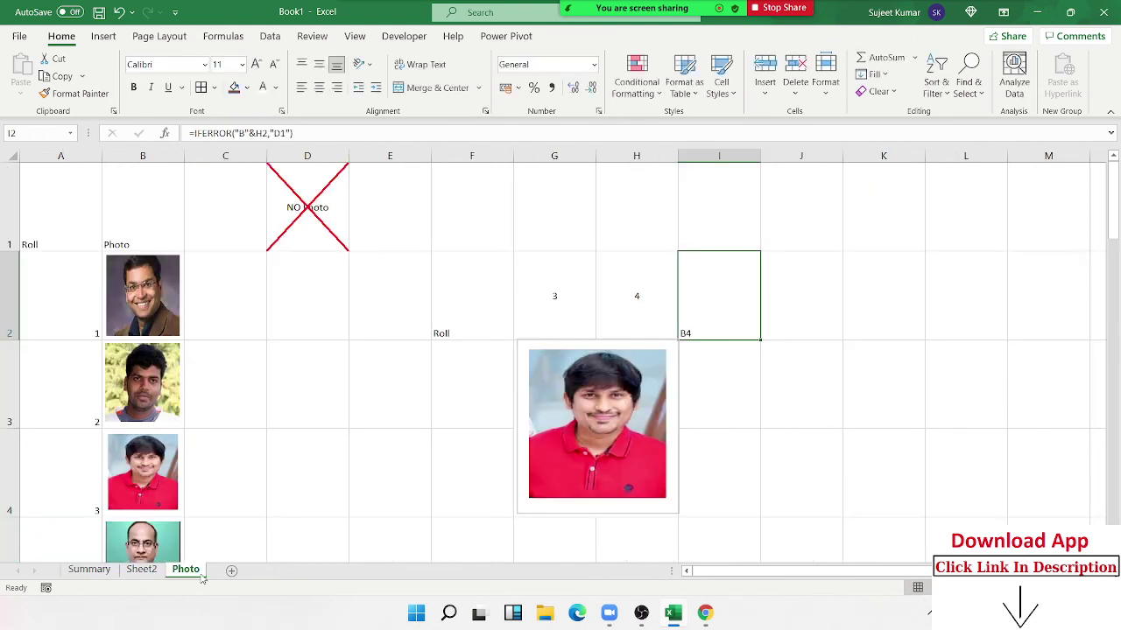
click(606, 290)
click(683, 303)
scroll(78, 353, down, 2)
scroll(68, 455, down, 1)
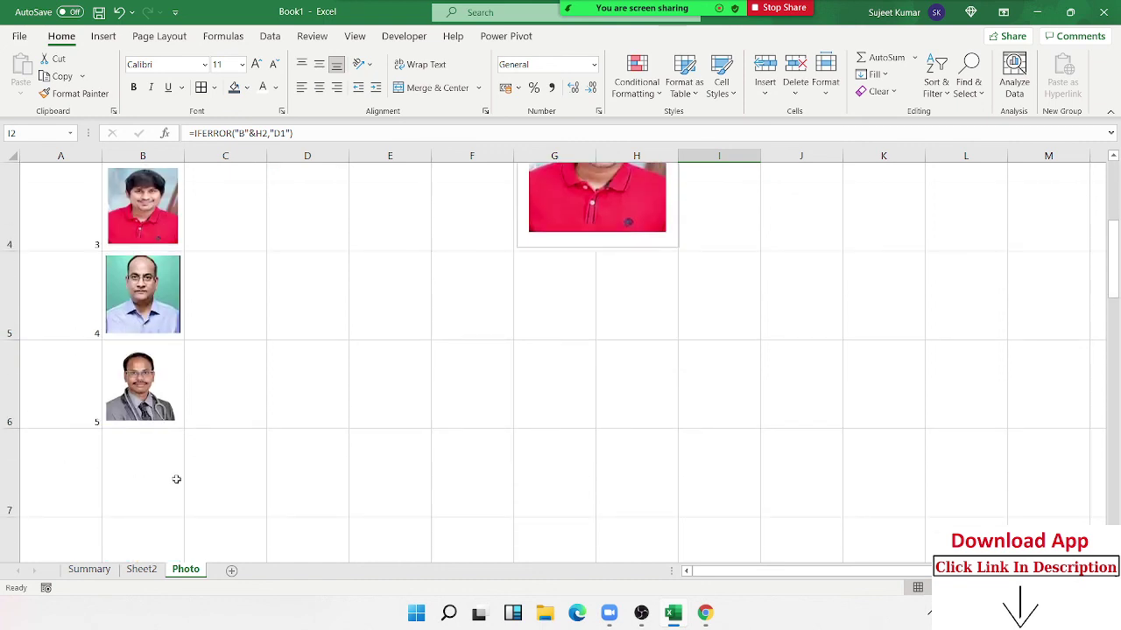
click(175, 431)
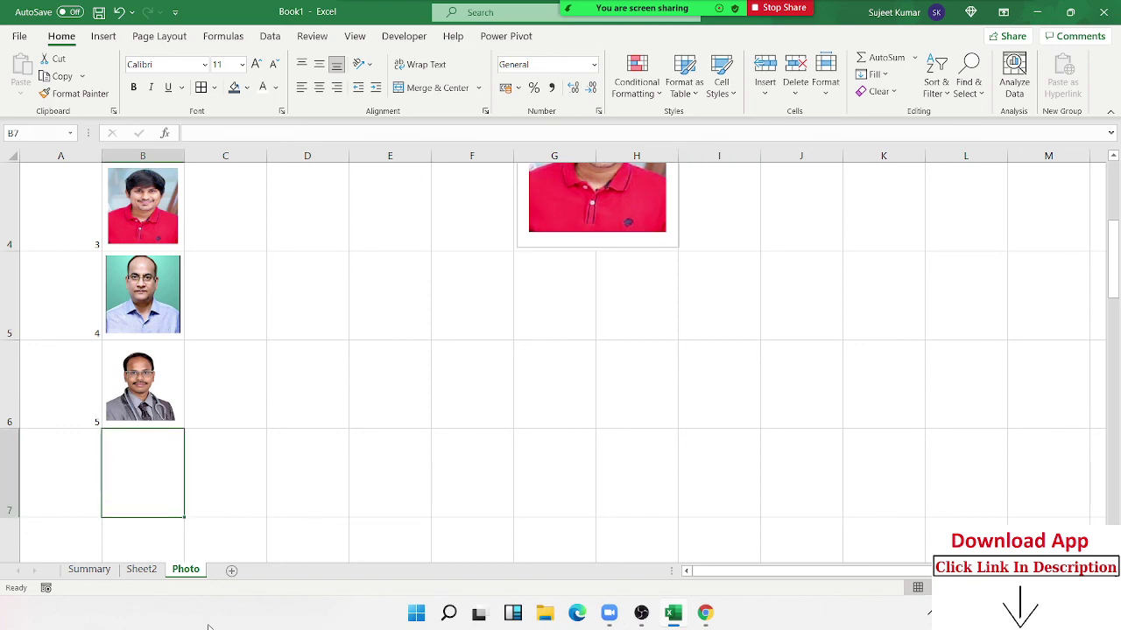
scroll(346, 525, up, 3)
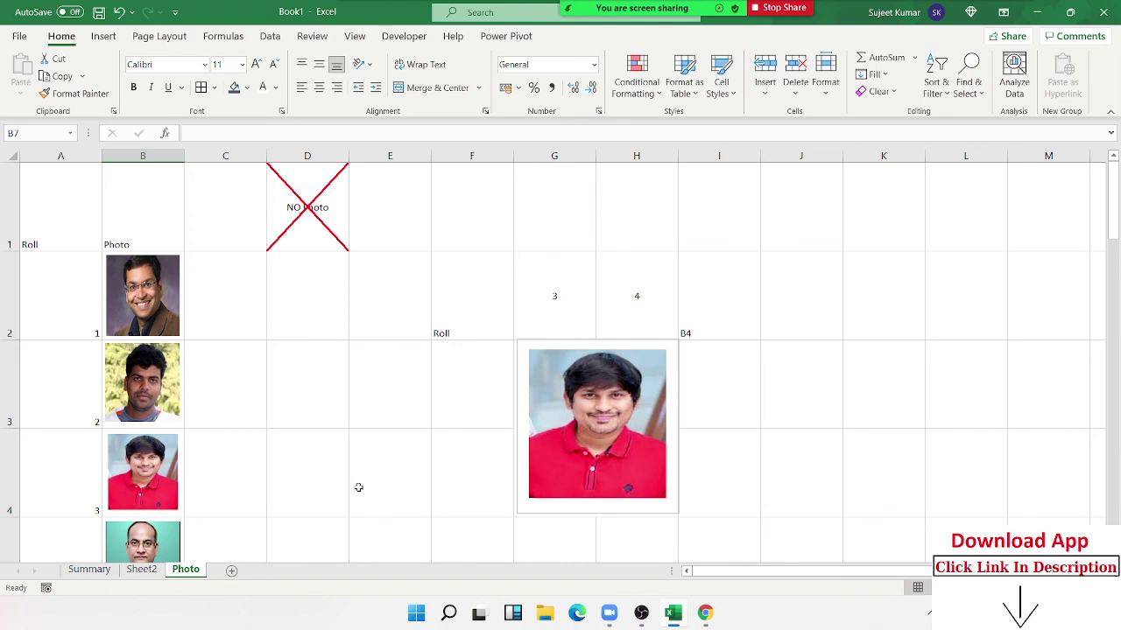
scroll(336, 522, down, 2)
scroll(335, 481, down, 4)
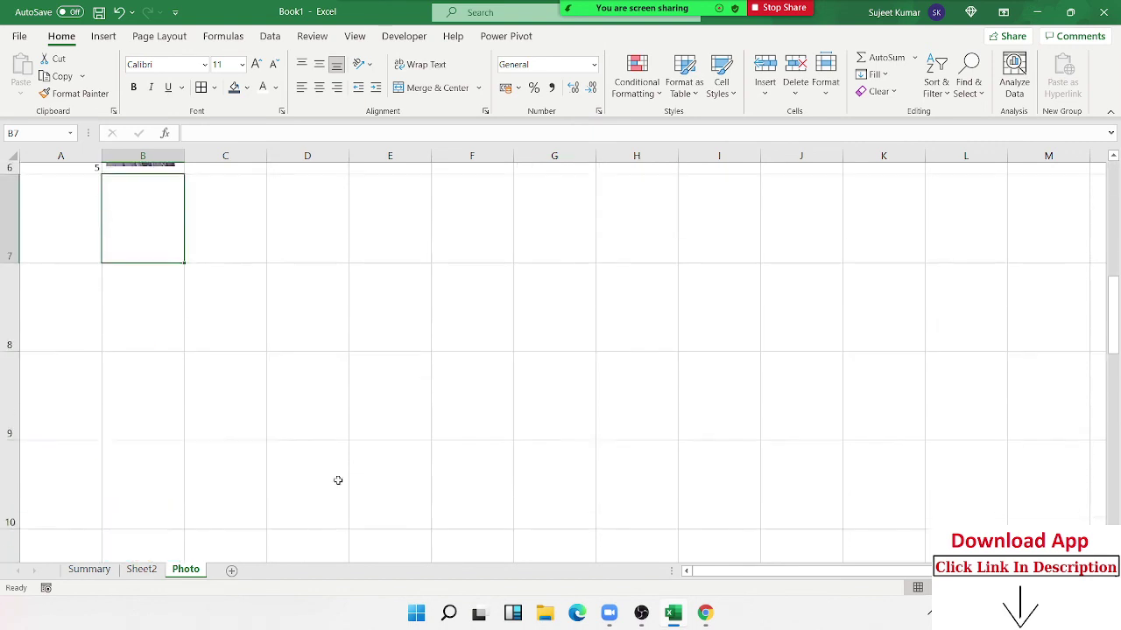
scroll(358, 450, up, 3)
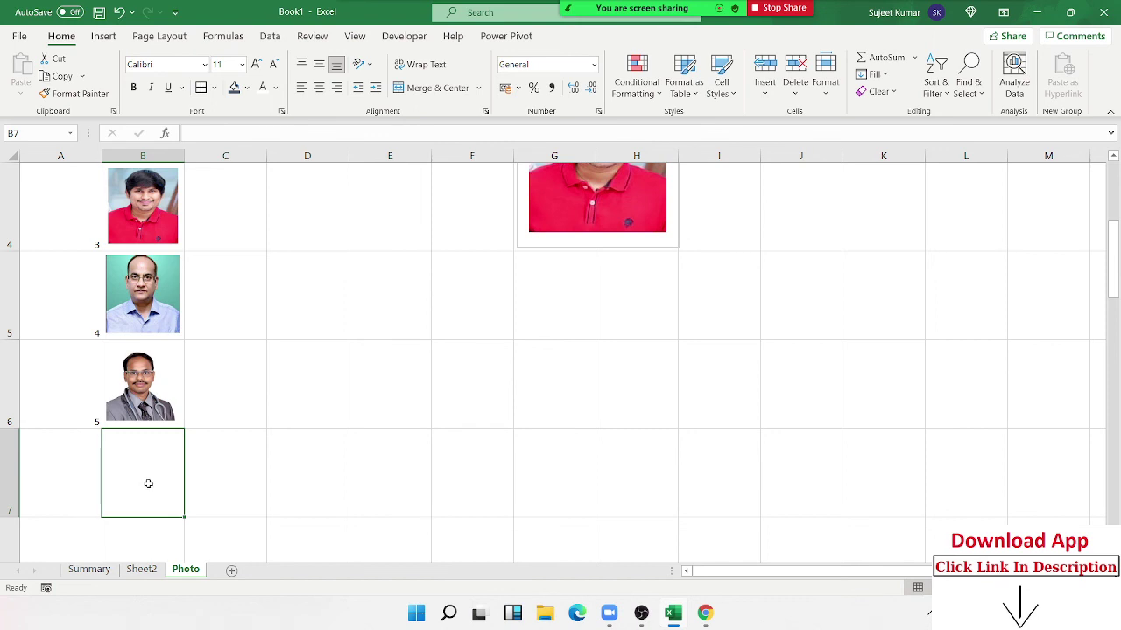
scroll(264, 457, up, 3)
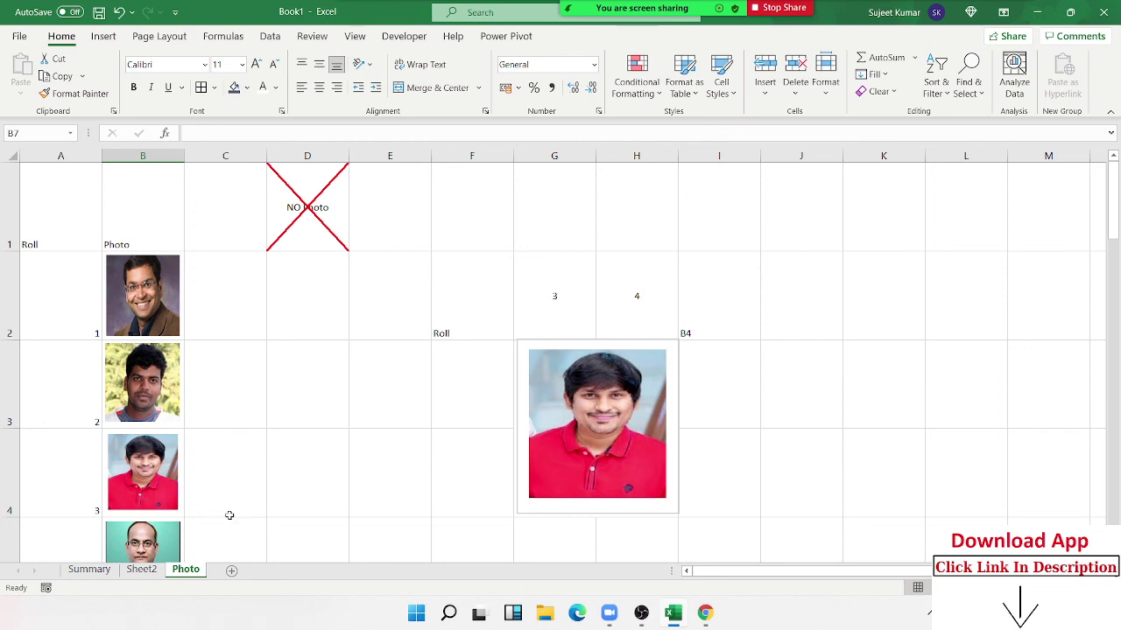
scroll(227, 514, down, 1)
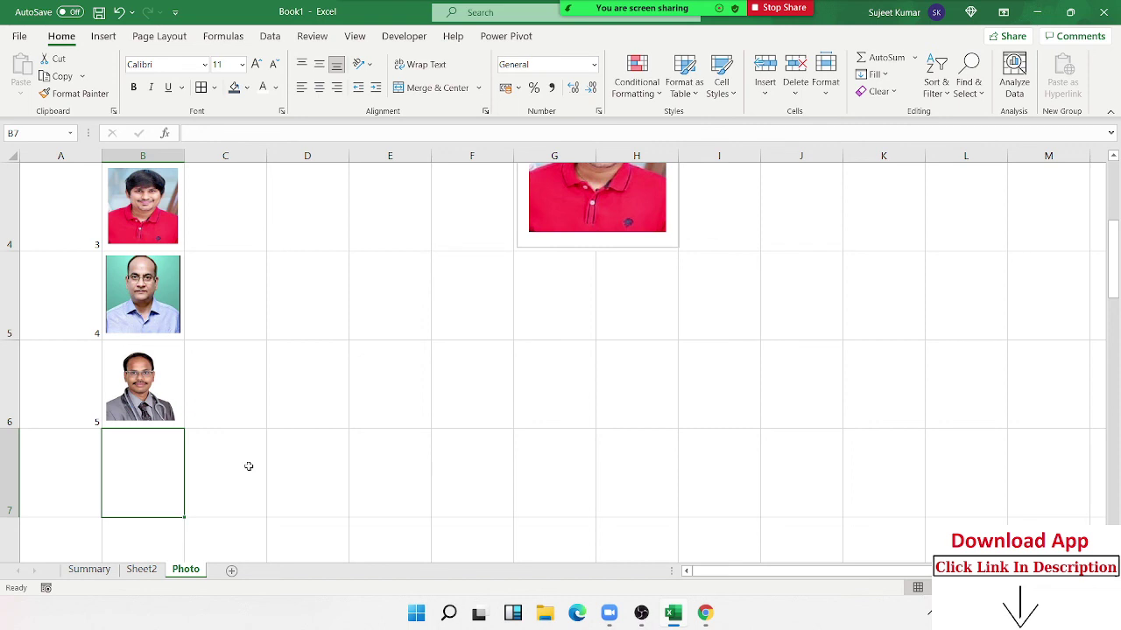
scroll(324, 490, up, 1)
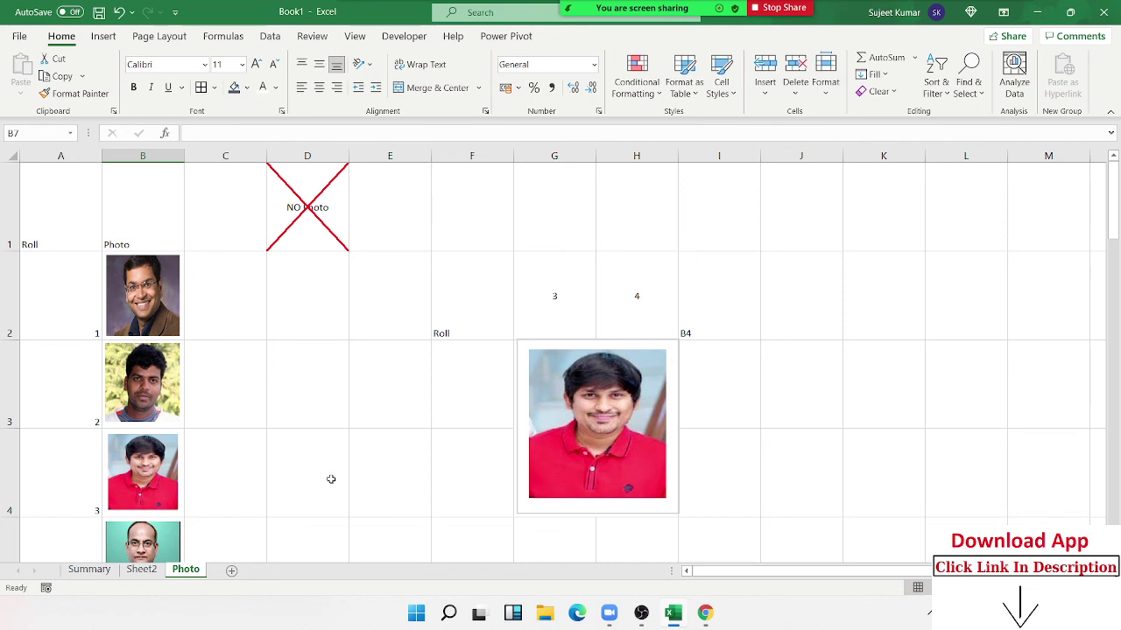
- Save the workbook as 'Pl' in the Downloads folder
click(99, 11)
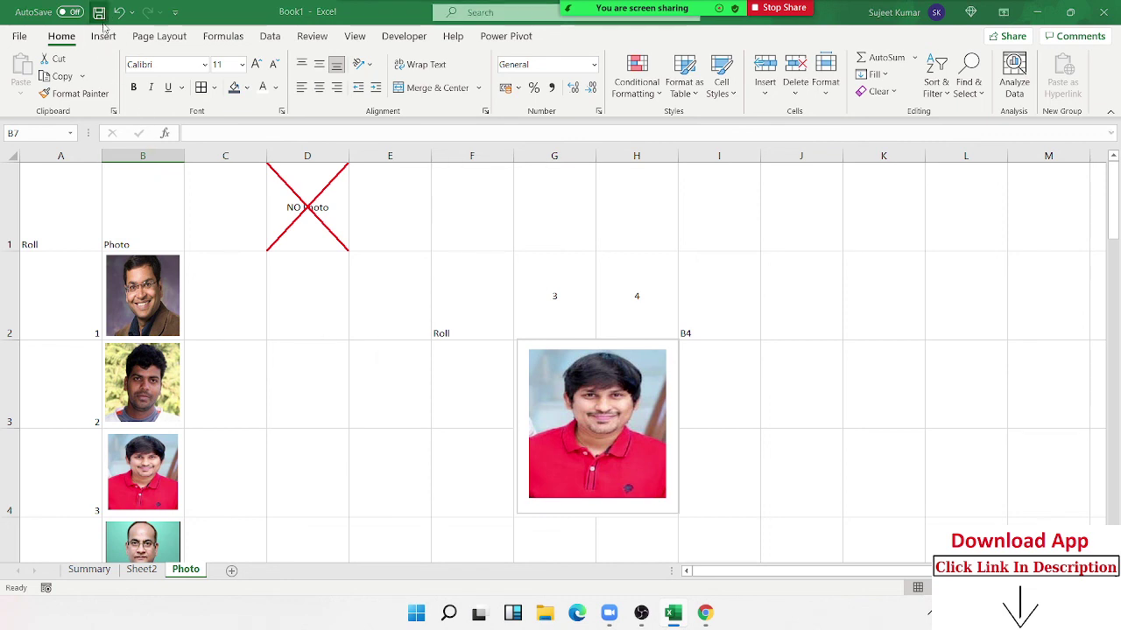
click(543, 325)
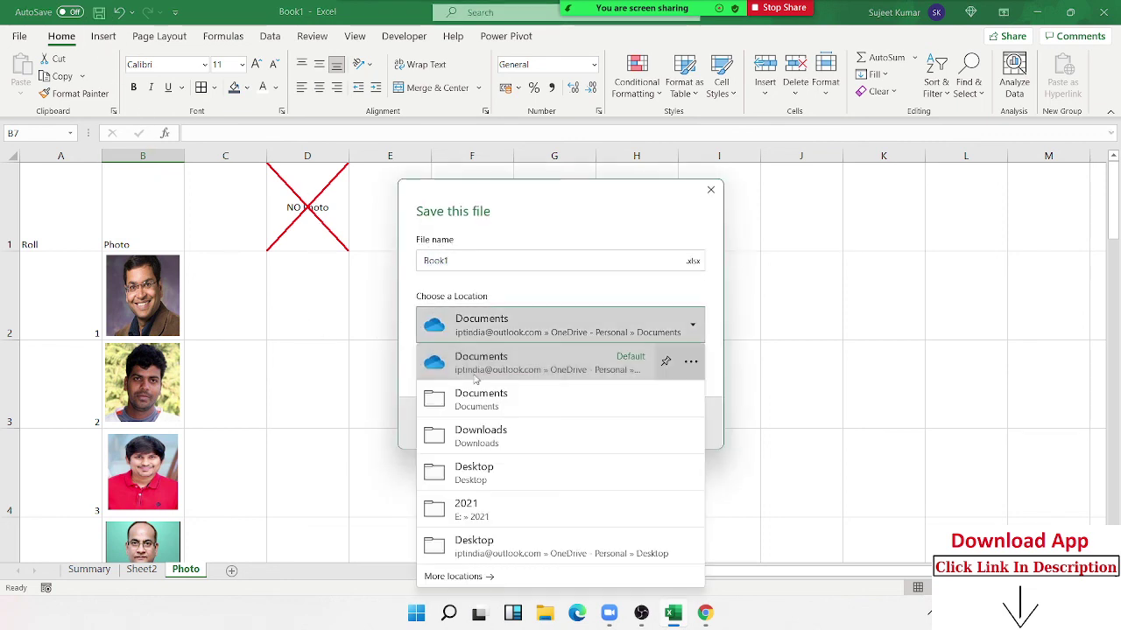
click(474, 441)
click(475, 260)
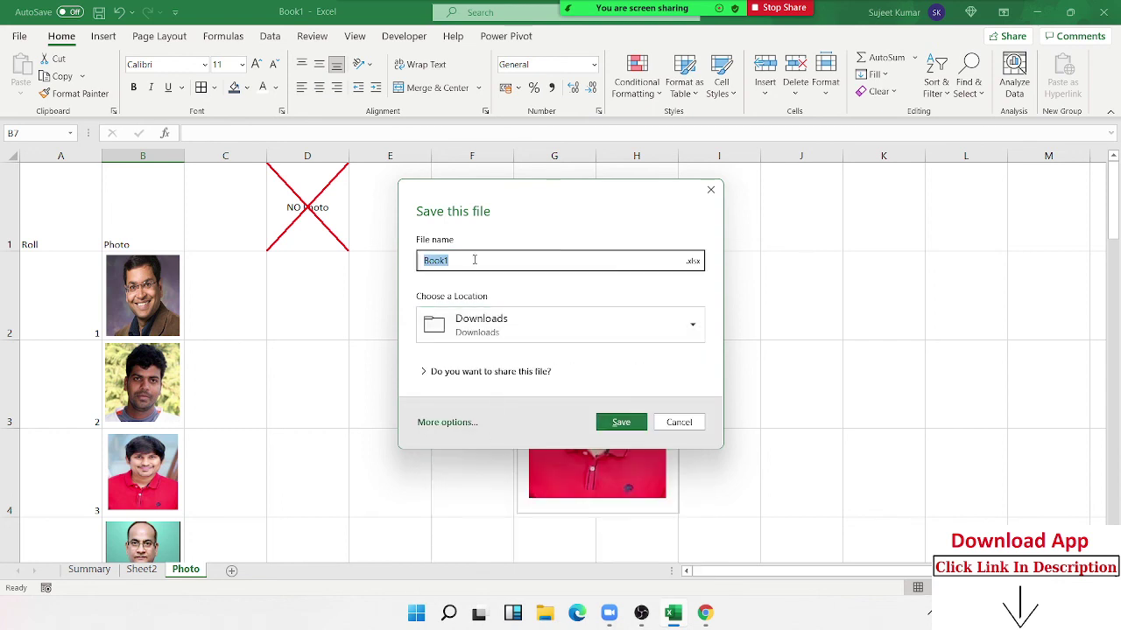
text(Pl)
click(621, 426)
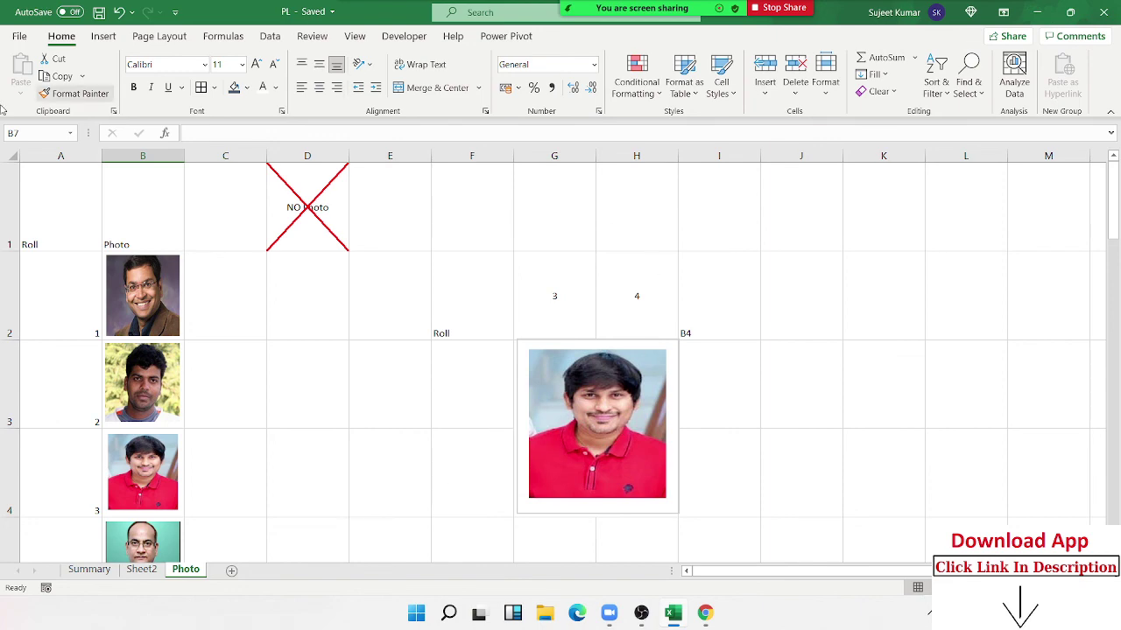
- Minimize Excel and load gmail.com in Chrome's current tab
mouse_move(641, 8)
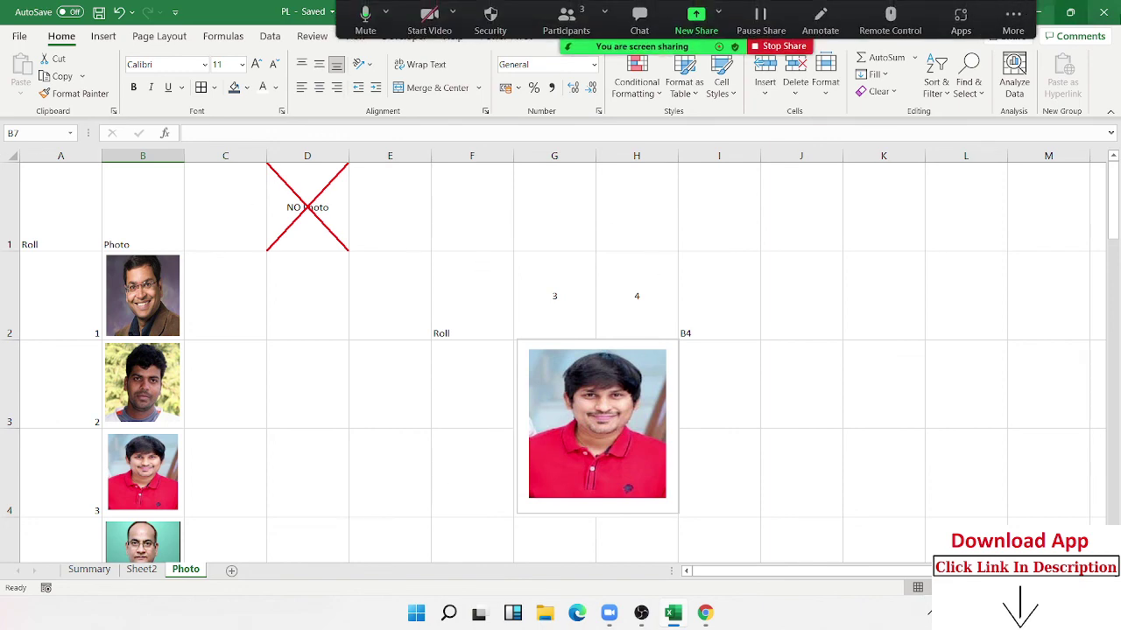
click(1040, 12)
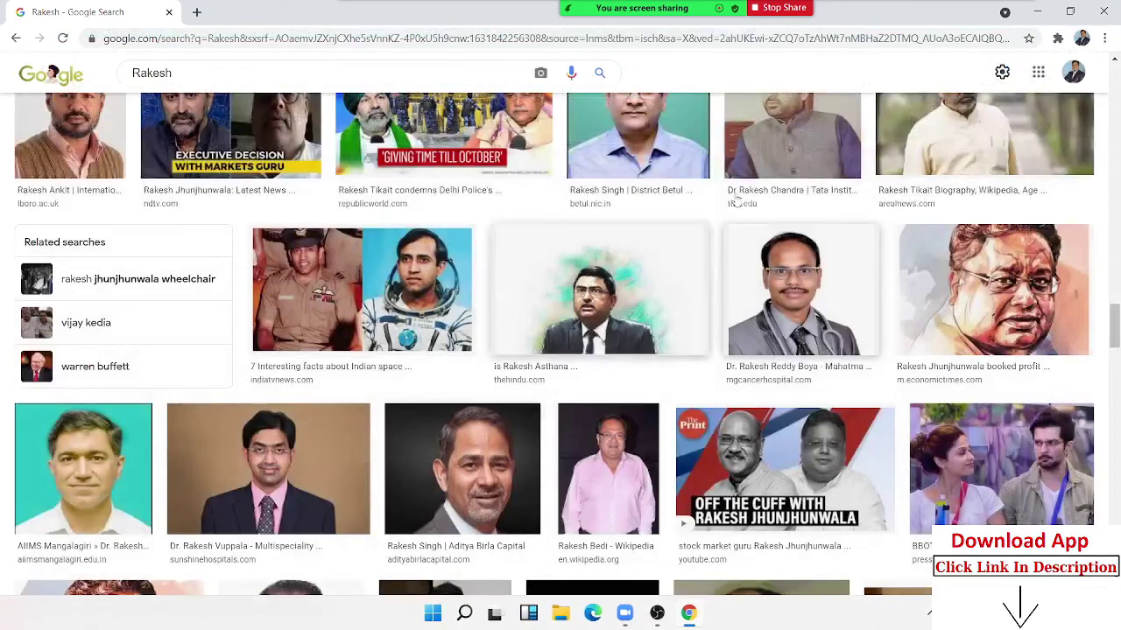
mouse_move(642, 8)
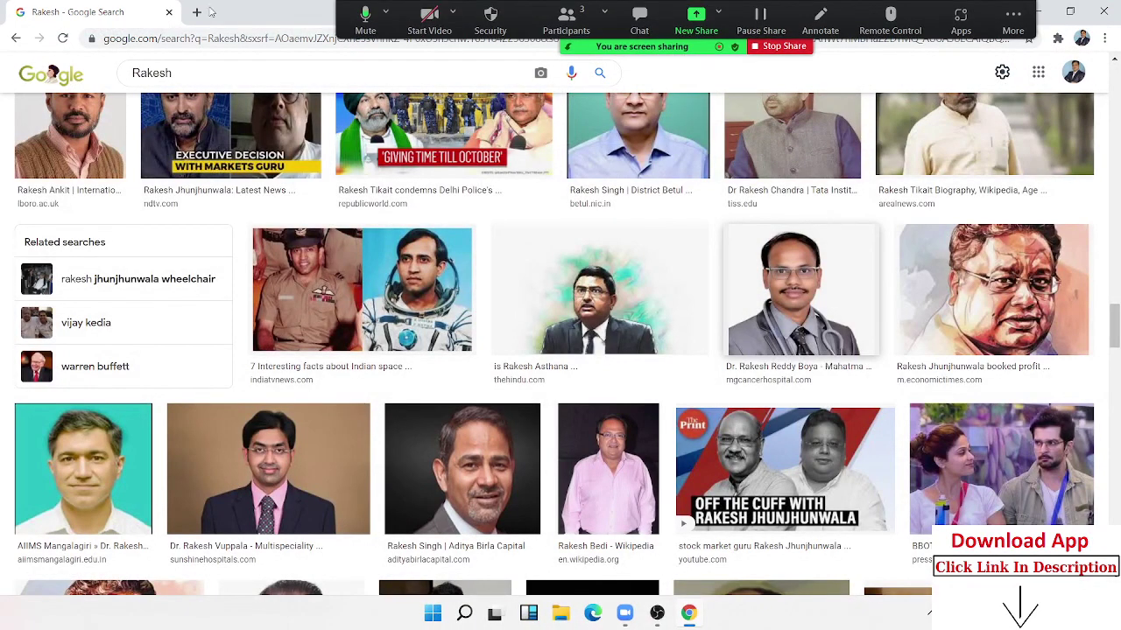
click(176, 38)
text(gm)
key(Return)
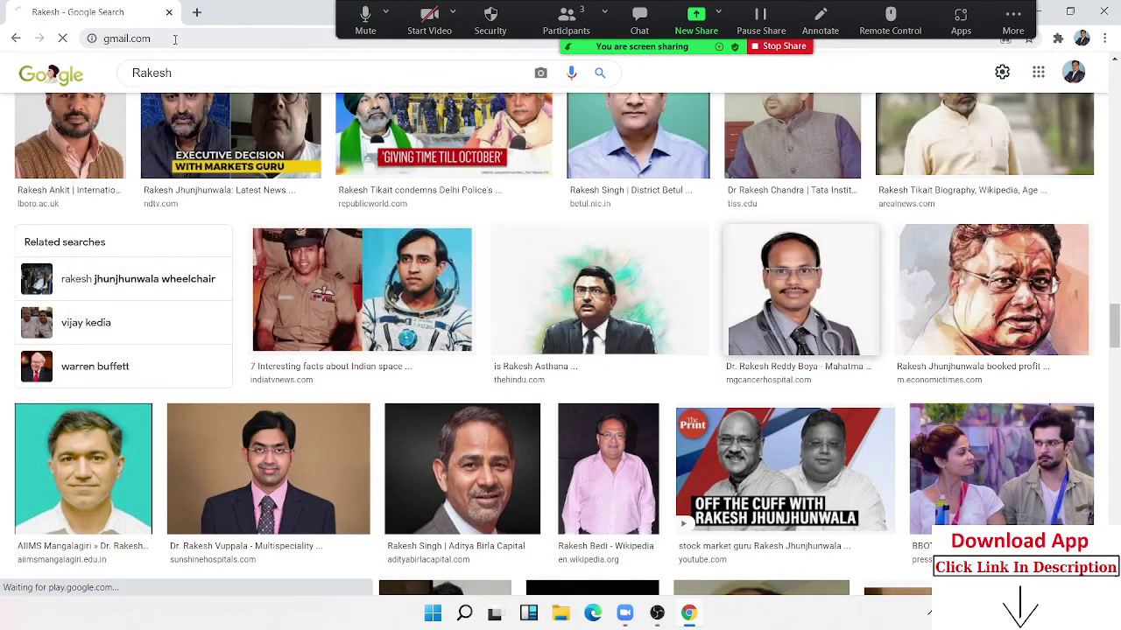